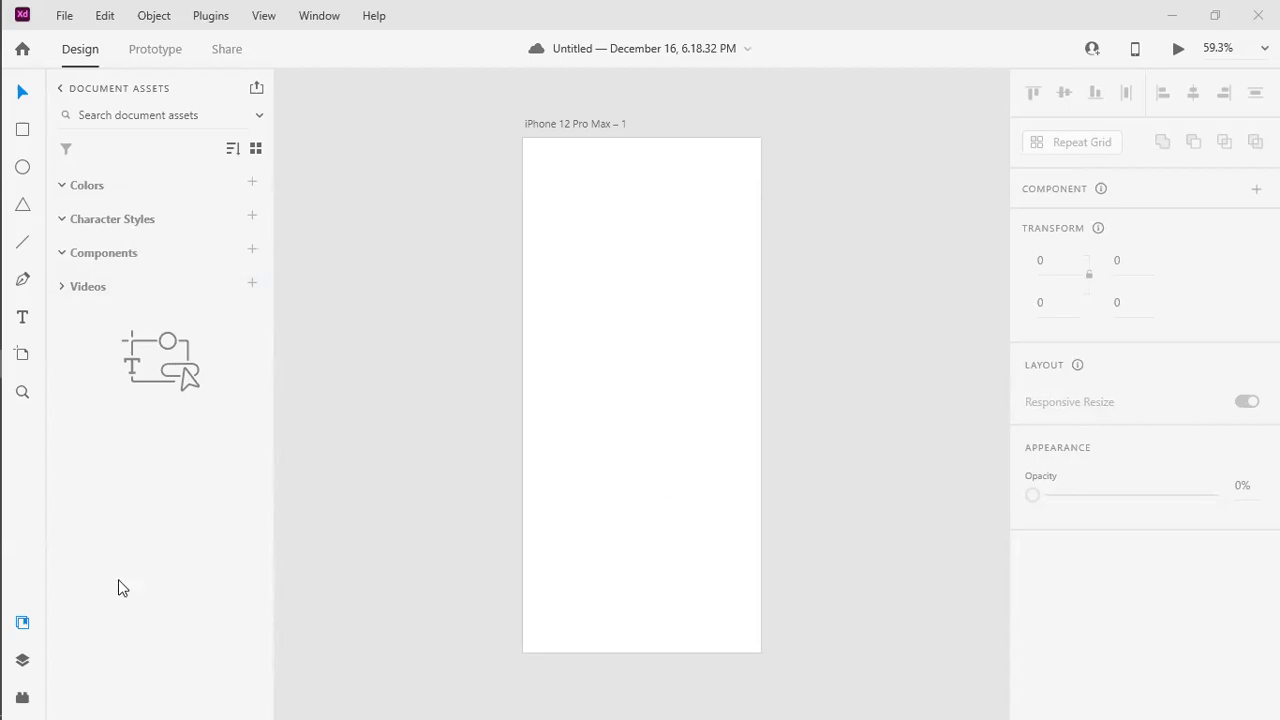
# Step: Get the illustration of two people sitting on a car from the unDraw plugin and paste it onto the artboard
pyautogui.click(23, 660)
pyautogui.click(22, 623)
pyautogui.click(22, 697)
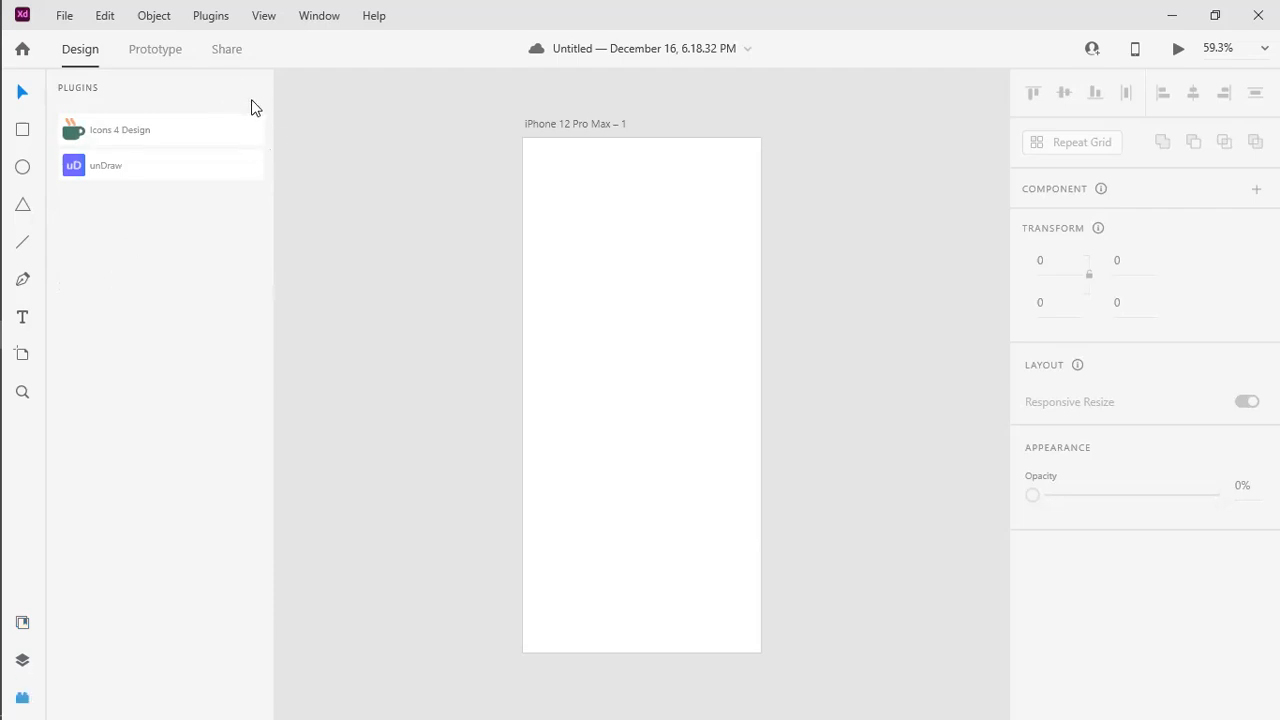
pyautogui.click(109, 165)
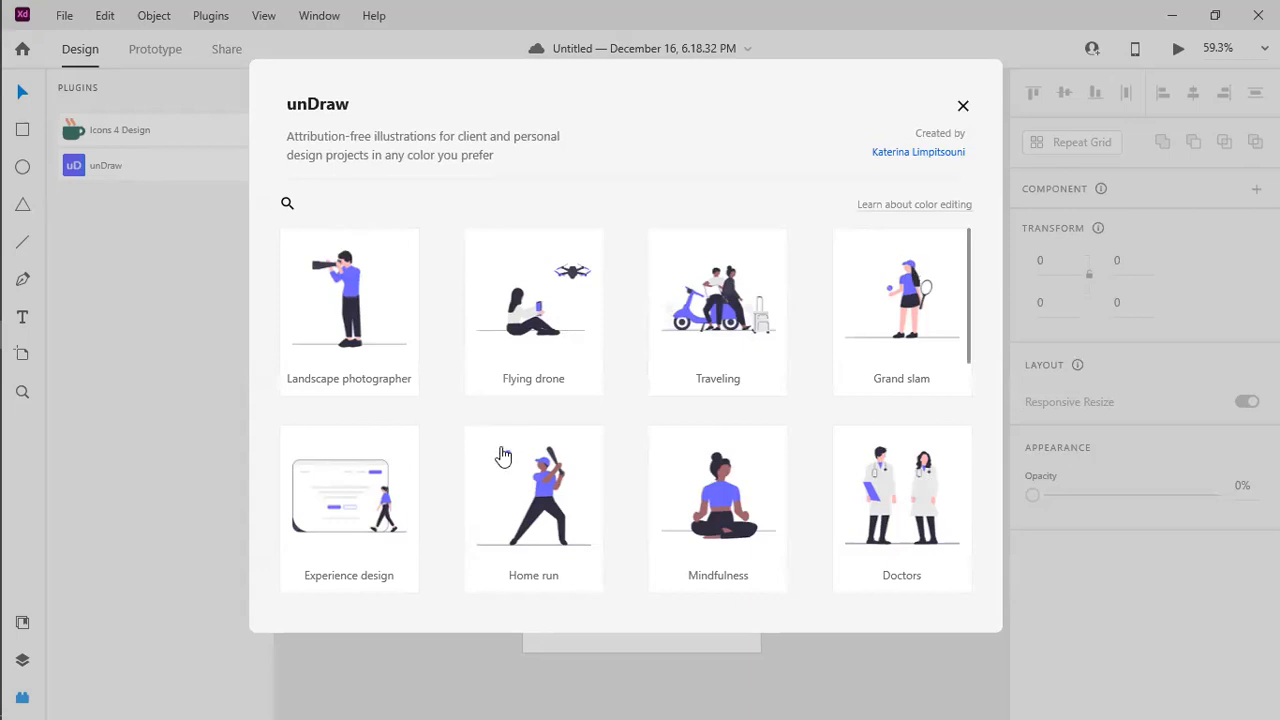
pyautogui.scroll(-3, 500, 451)
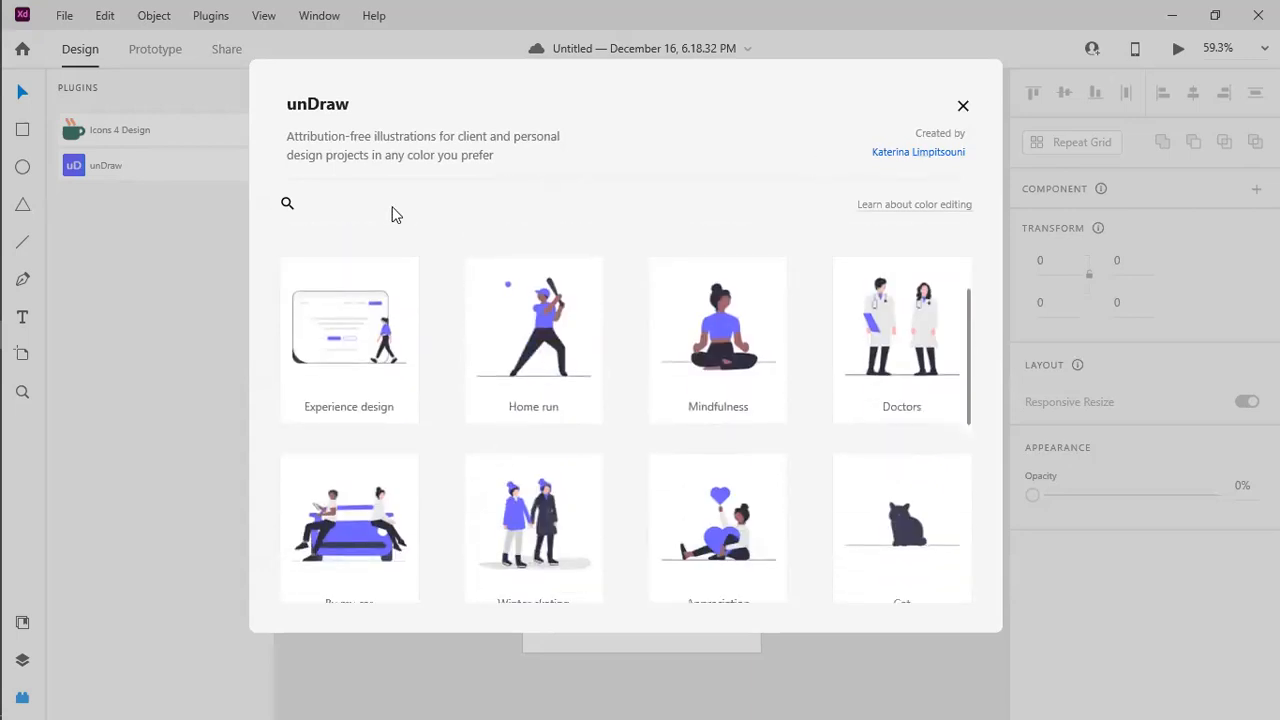
pyautogui.click(360, 516)
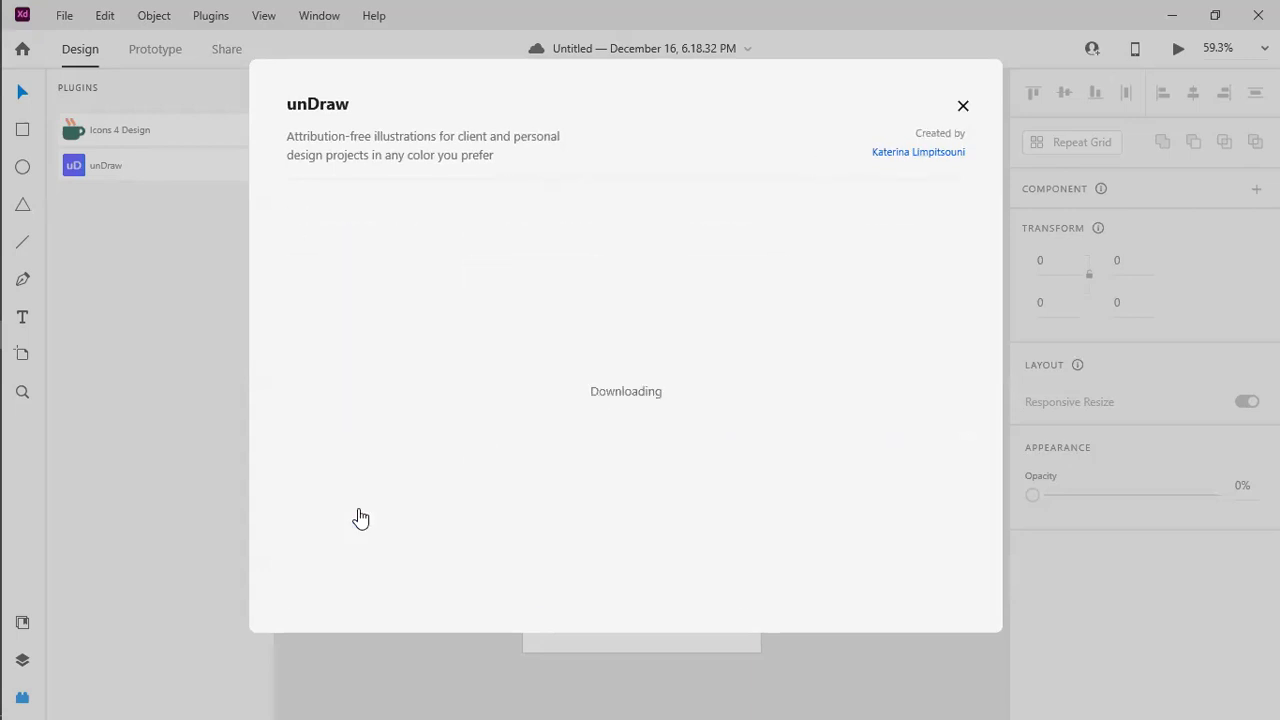
pyautogui.click(625, 472)
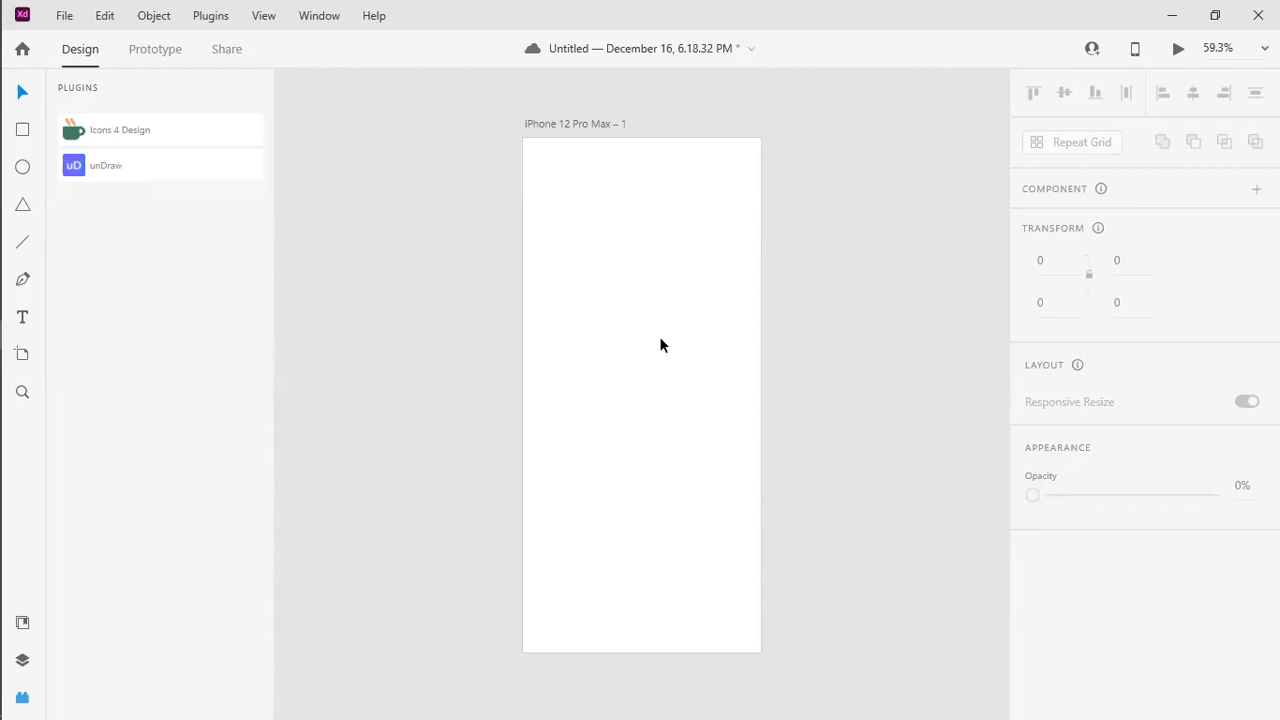
pyautogui.hotkey('ctrl', 'v')
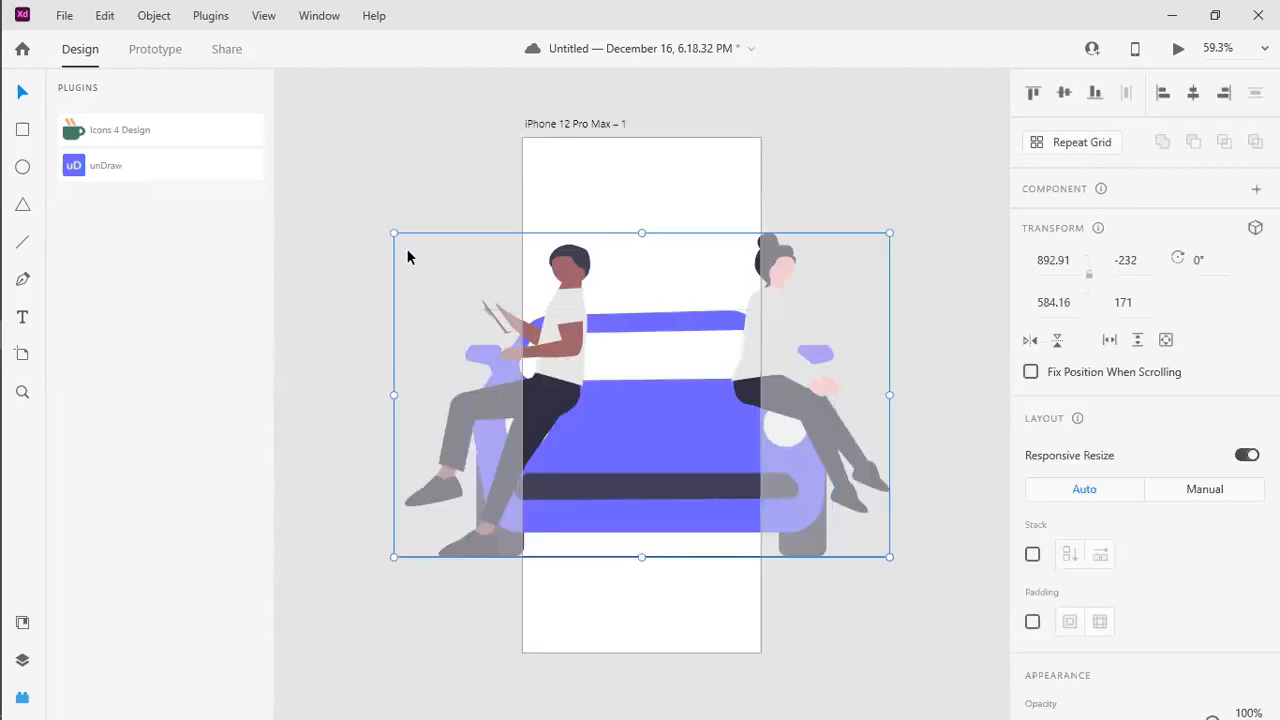
pyautogui.moveTo(394, 233); pyautogui.dragTo(634, 349)
pyautogui.moveTo(761, 453); pyautogui.dragTo(607, 409)
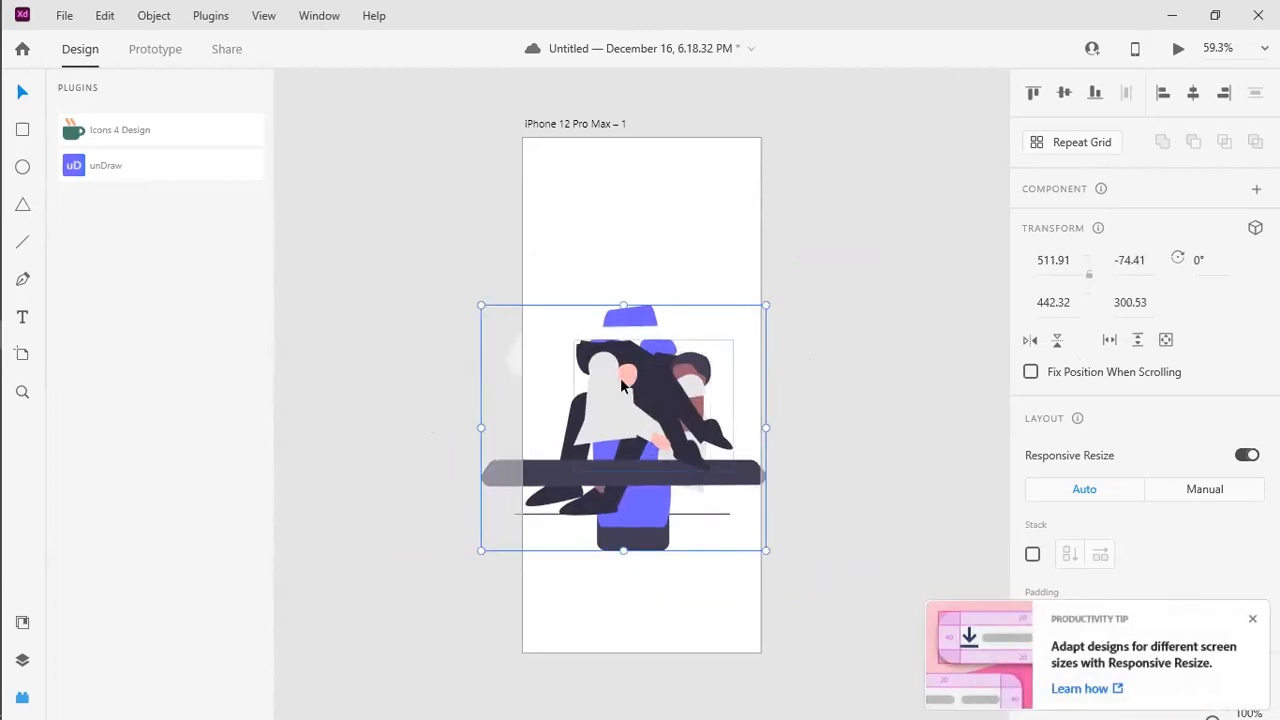
pyautogui.hotkey('ctrl', 'z')
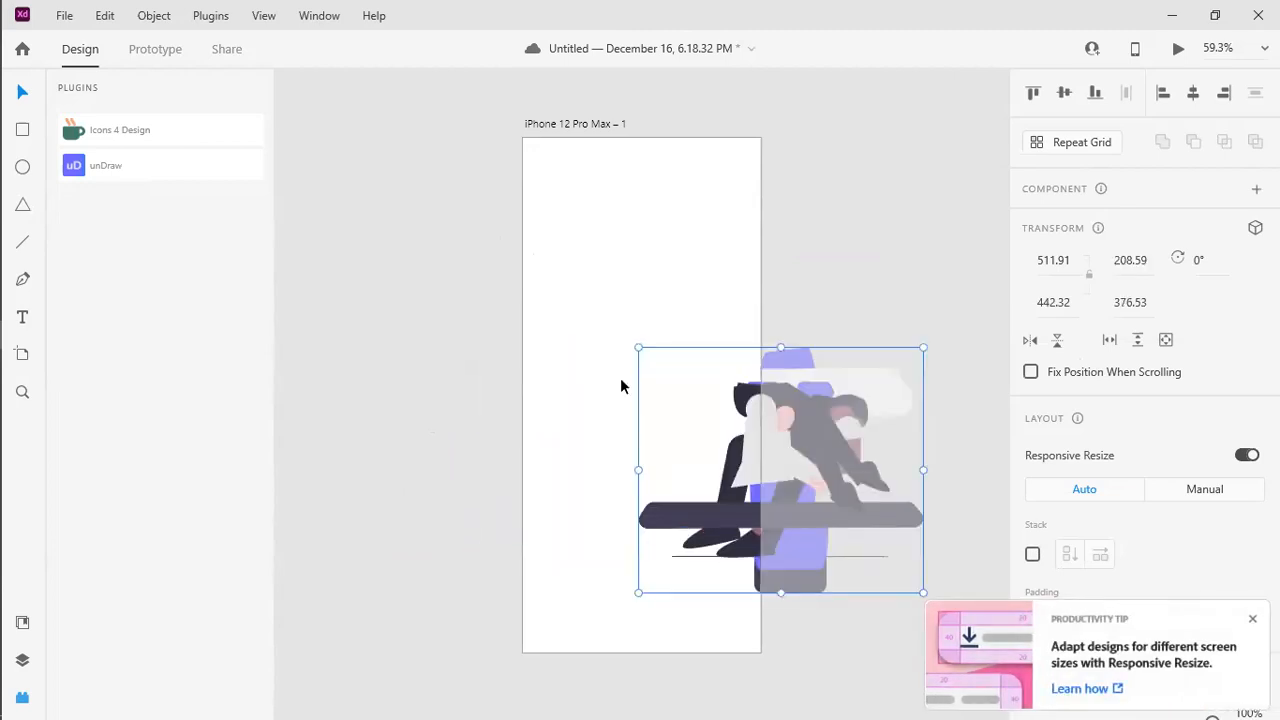
pyautogui.hotkey('ctrl', 'z')
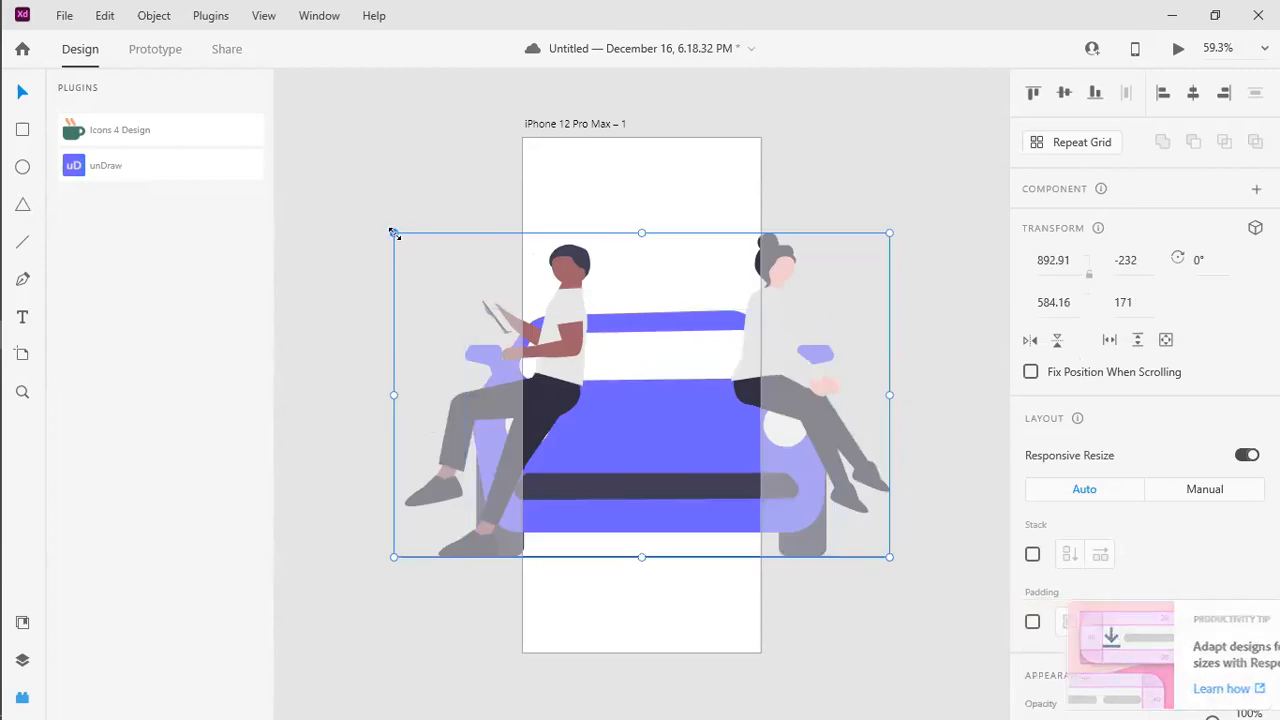
# Step: Scale the car illustration proportionally to about 393 by 257 so it fits centred within the artboard's width
pyautogui.moveTo(394, 234); pyautogui.dragTo(616, 369)
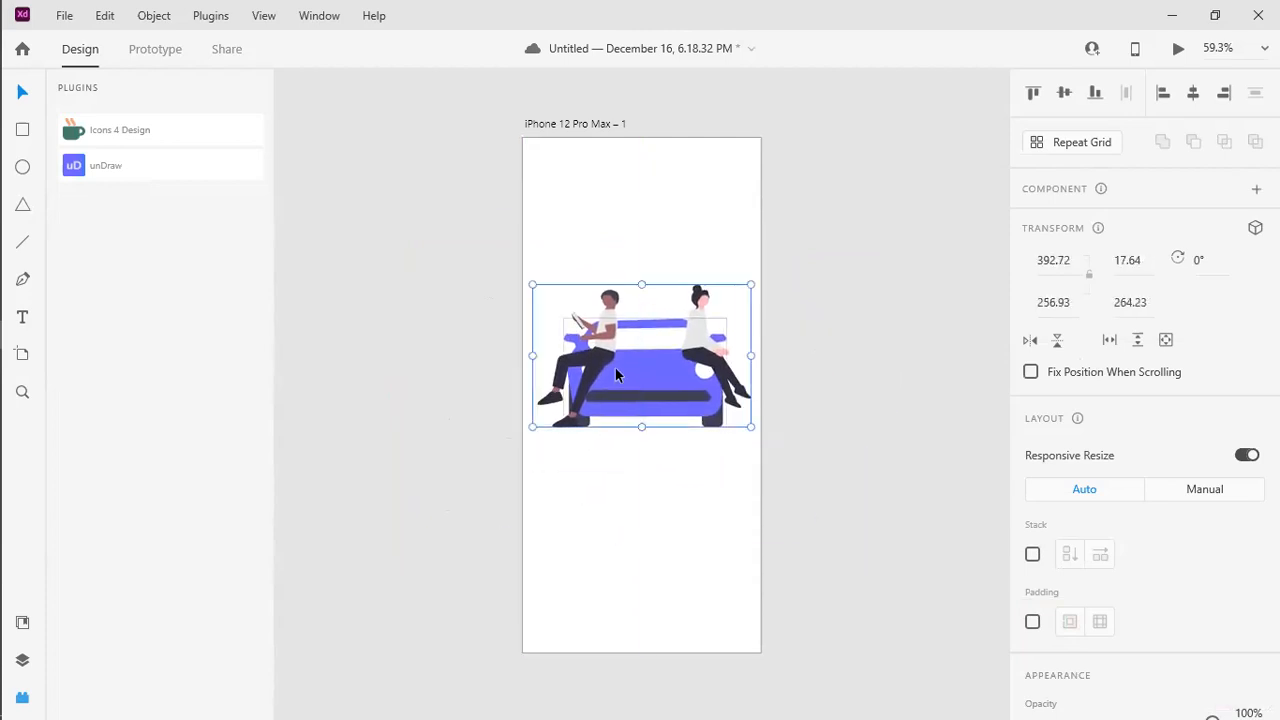
# Step: Search Icons 4 Design for facebook, insert the facebook-square icon and place it above the car illustration
pyautogui.click(140, 138)
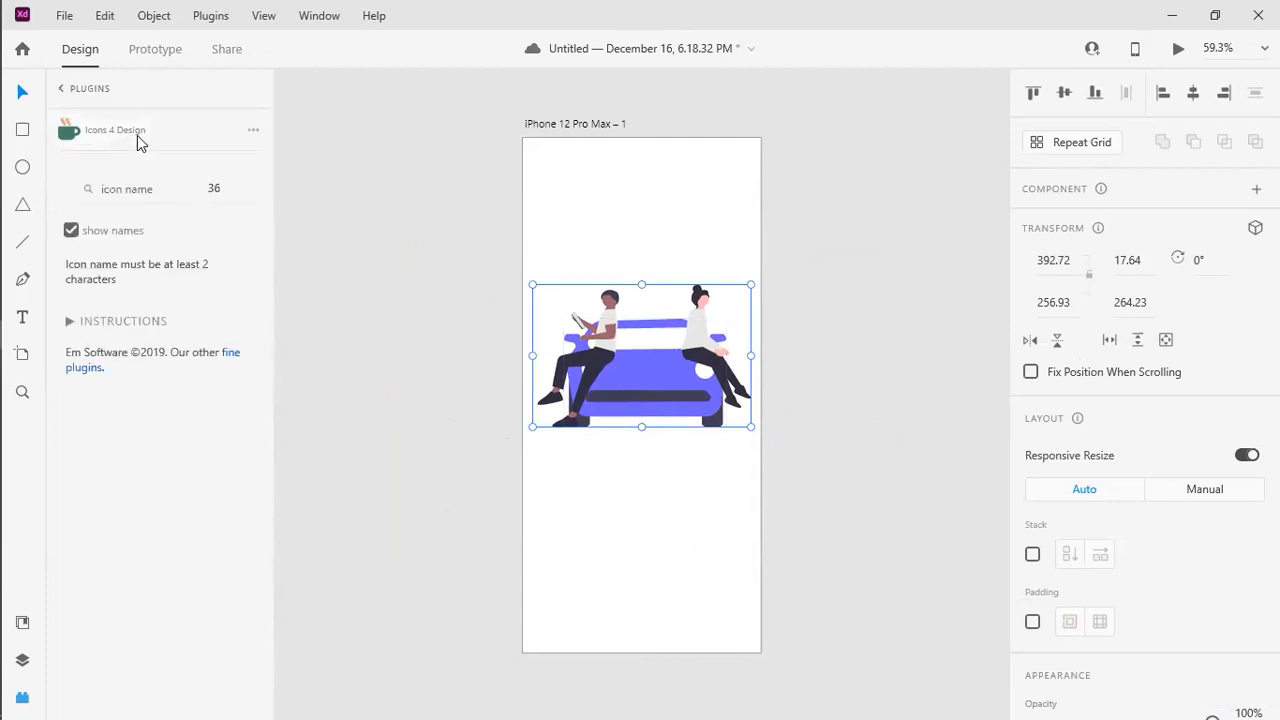
pyautogui.click(160, 191)
pyautogui.write('face')
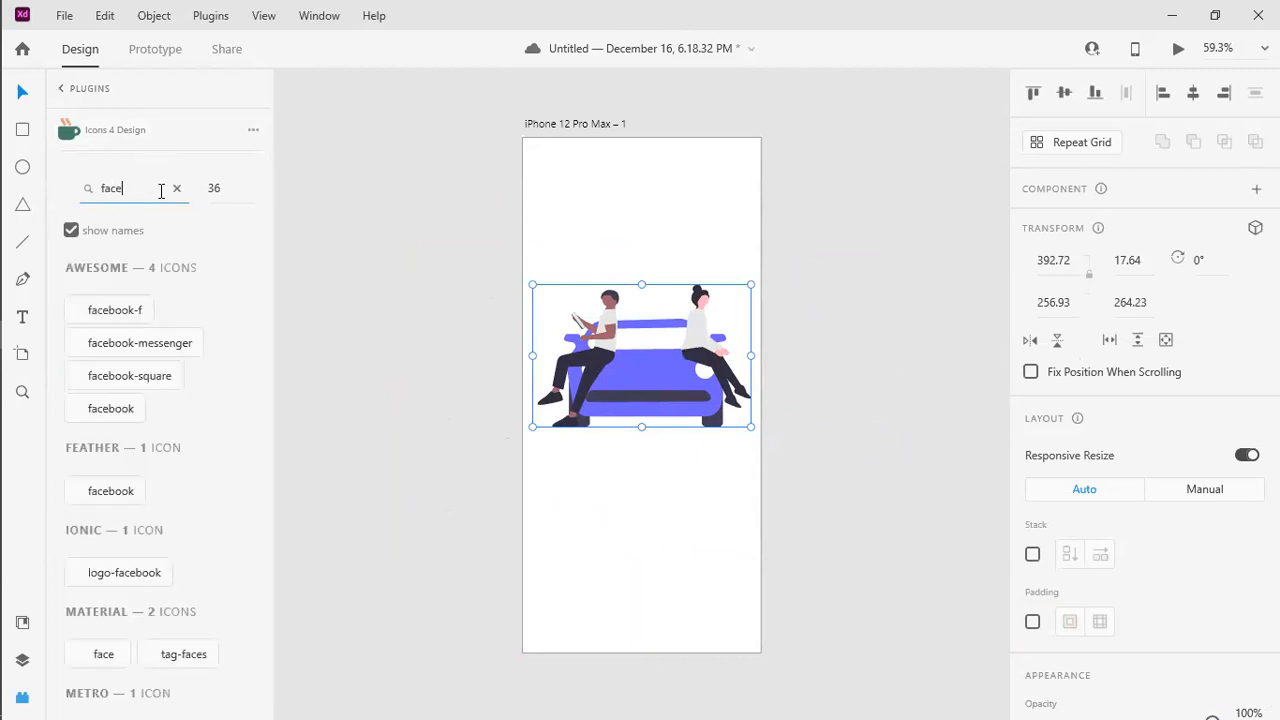
pyautogui.write('book')
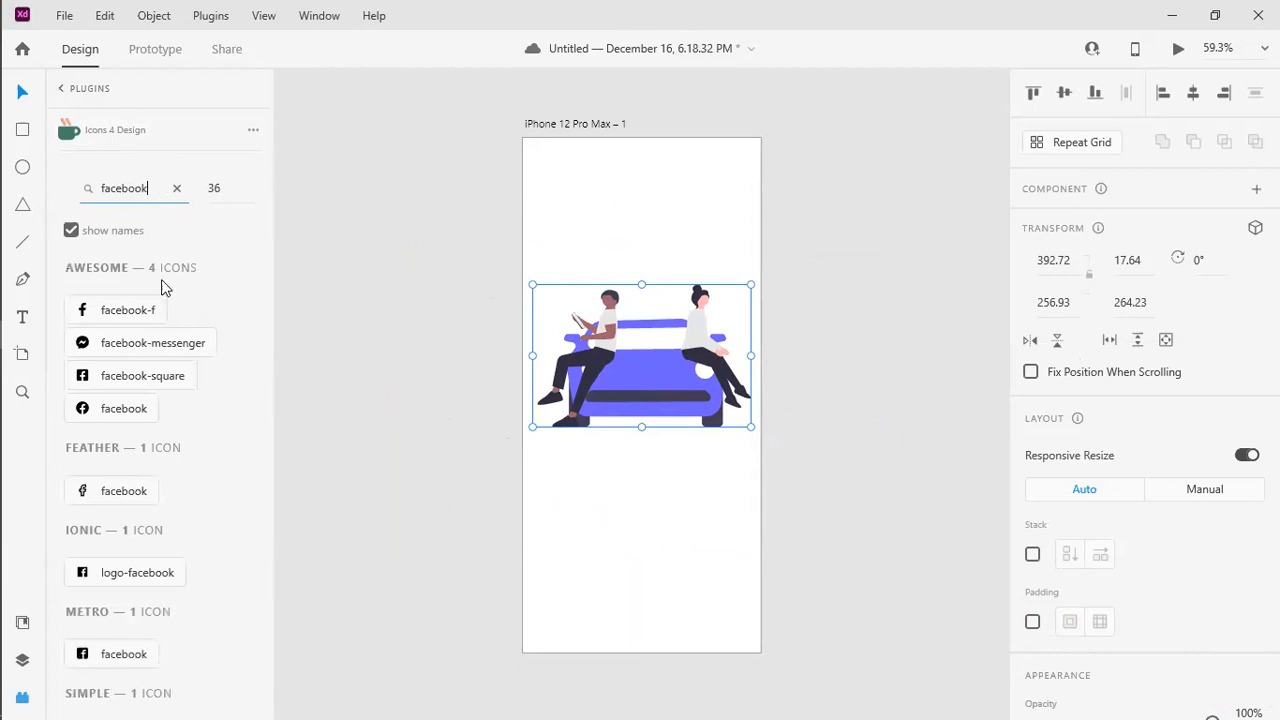
pyautogui.click(149, 374)
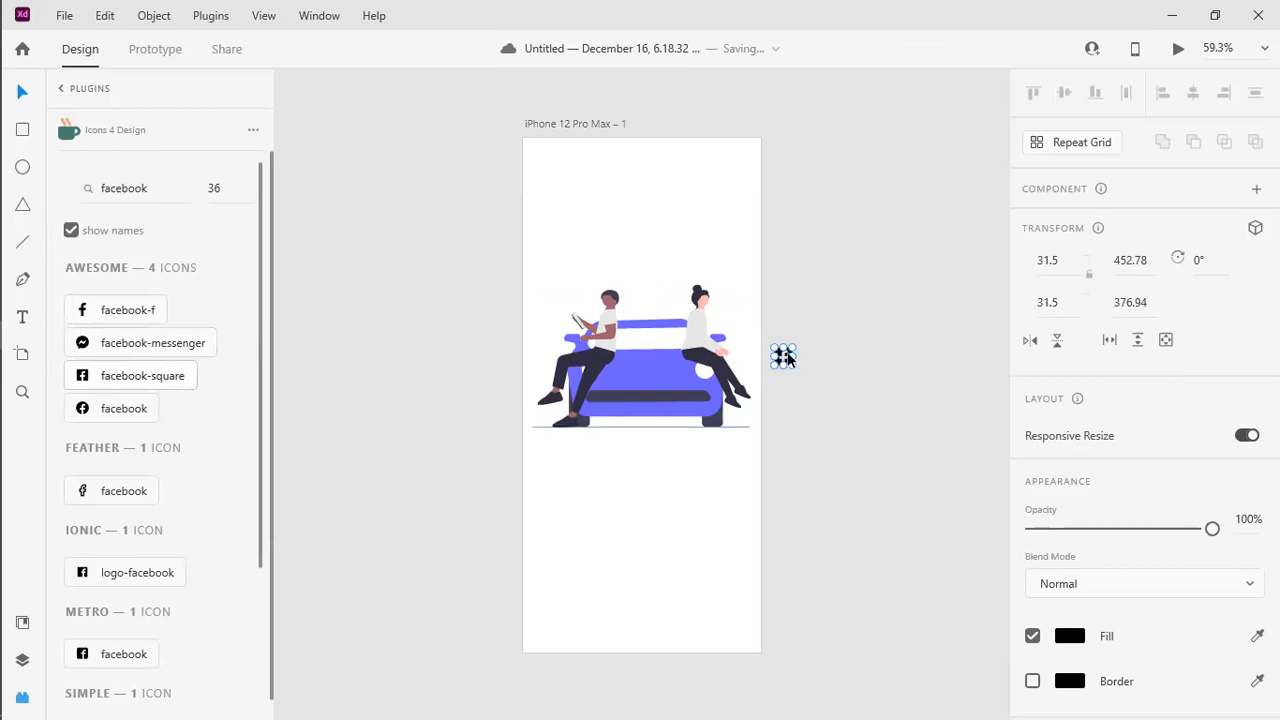
pyautogui.moveTo(784, 356); pyautogui.dragTo(652, 472)
pyautogui.click(892, 400)
pyautogui.moveTo(783, 356); pyautogui.dragTo(632, 237)
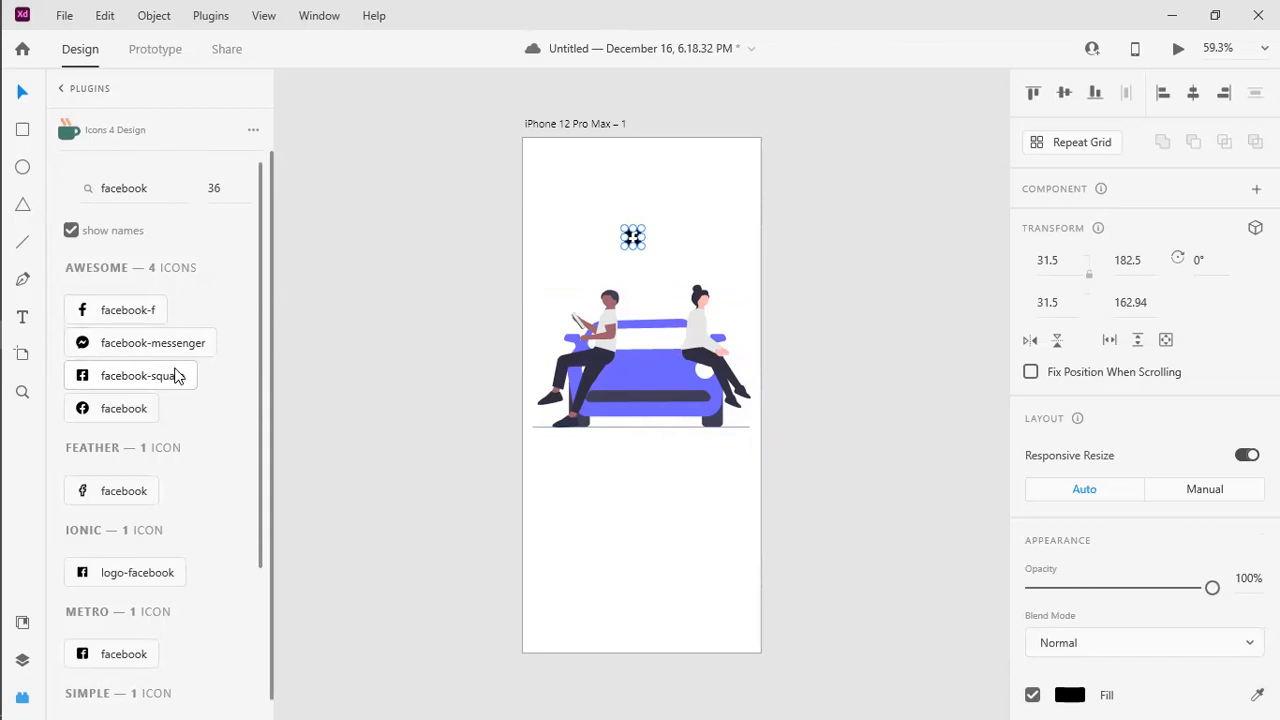
pyautogui.scroll(-2, 214, 334)
pyautogui.scroll(-3, 214, 336)
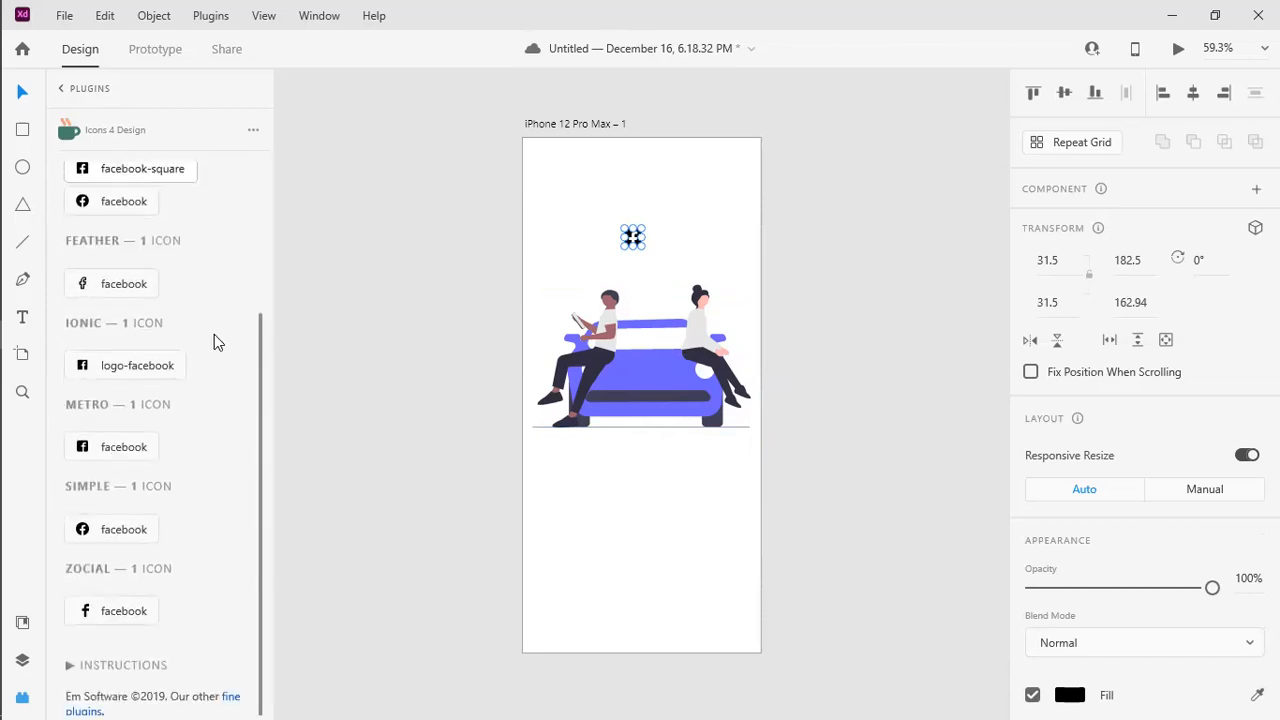
pyautogui.scroll(5, 214, 336)
pyautogui.scroll(-5, 174, 517)
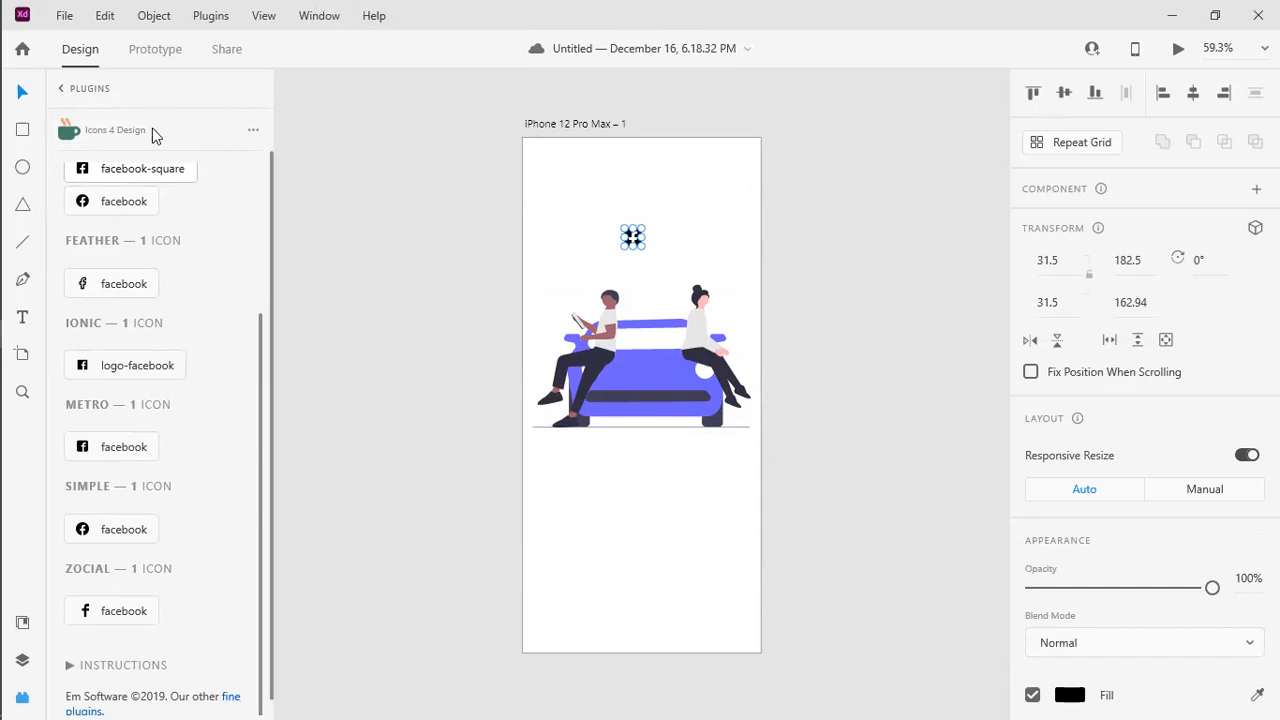
pyautogui.click(62, 89)
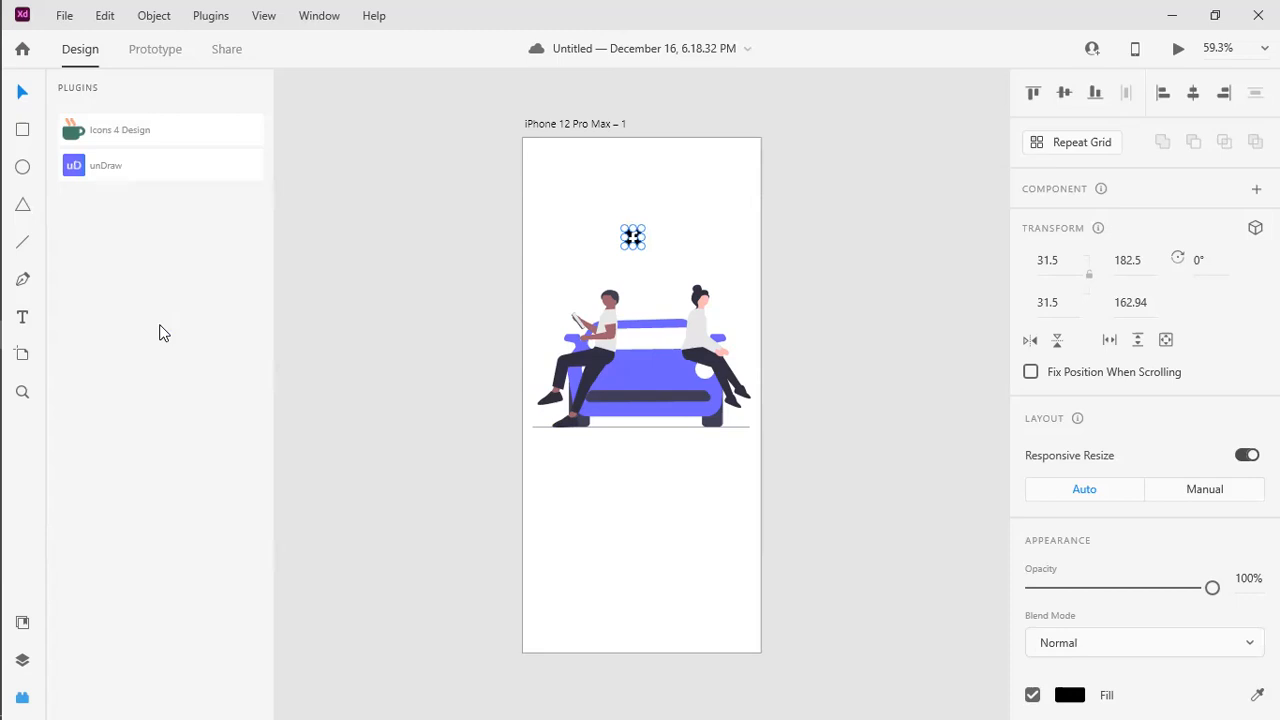
# Step: Show the artboard's layers and draw a rectangle about 246 wide and 221 high below the car illustration
pyautogui.click(23, 662)
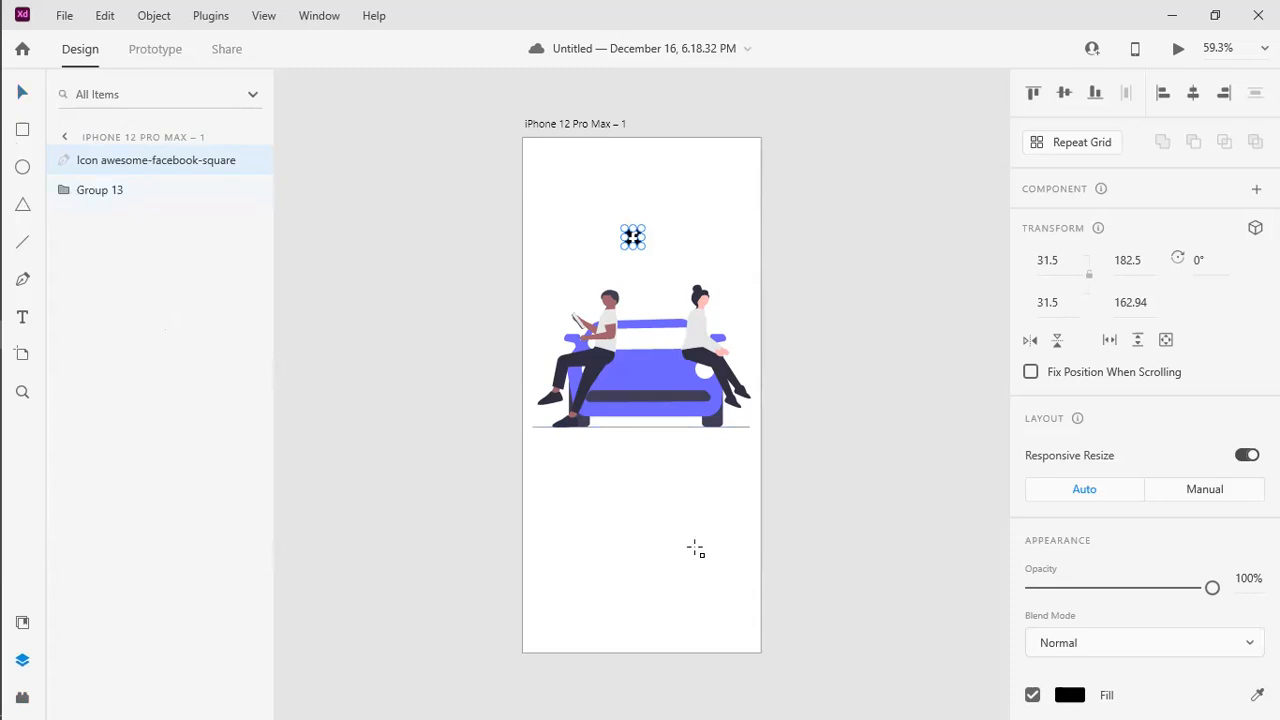
pyautogui.moveTo(565, 474); pyautogui.dragTo(701, 597)
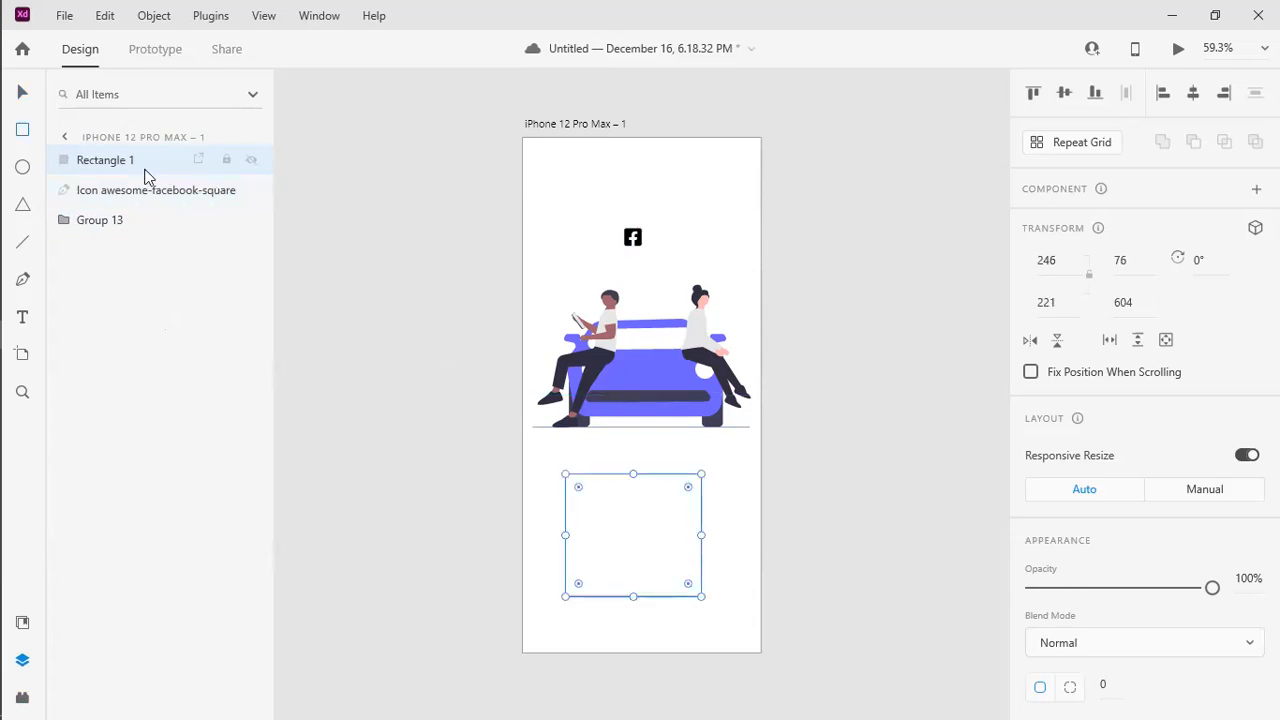
# Step: Draw an ellipse about 189 by 193 above the car illustration and rename its layer circle
pyautogui.click(23, 168)
pyautogui.moveTo(585, 178); pyautogui.dragTo(690, 284)
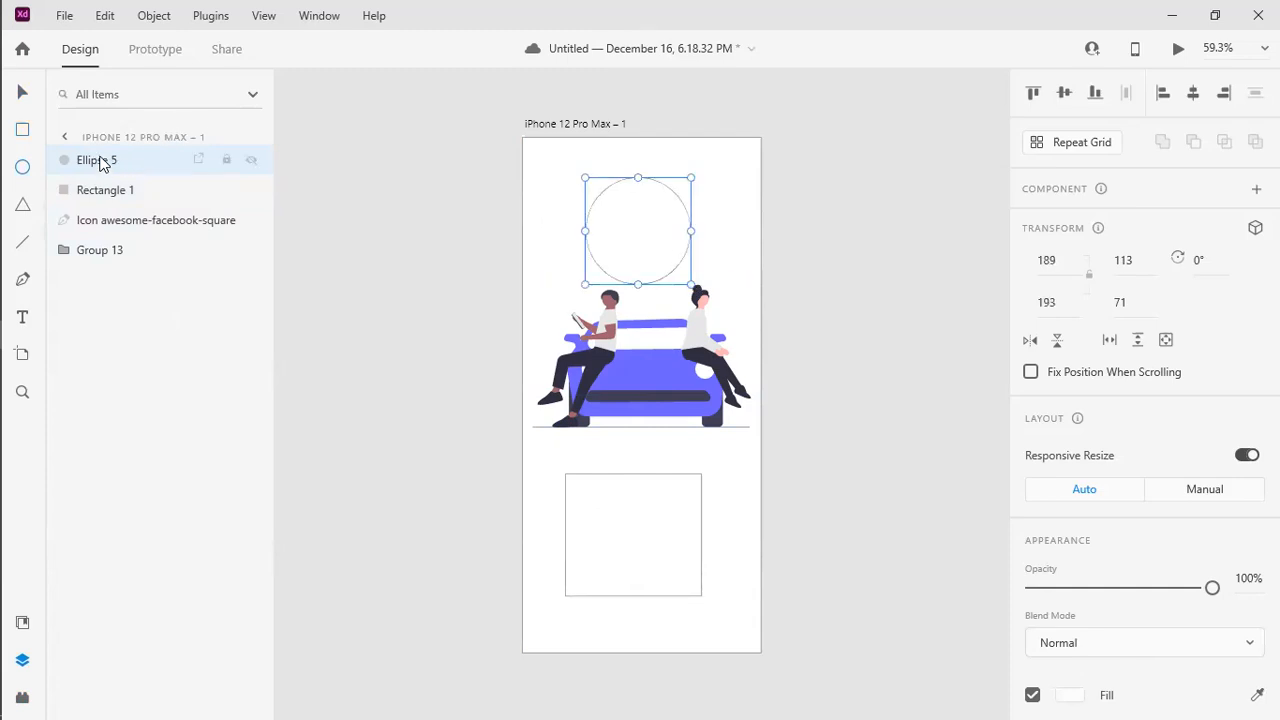
pyautogui.doubleClick(100, 162)
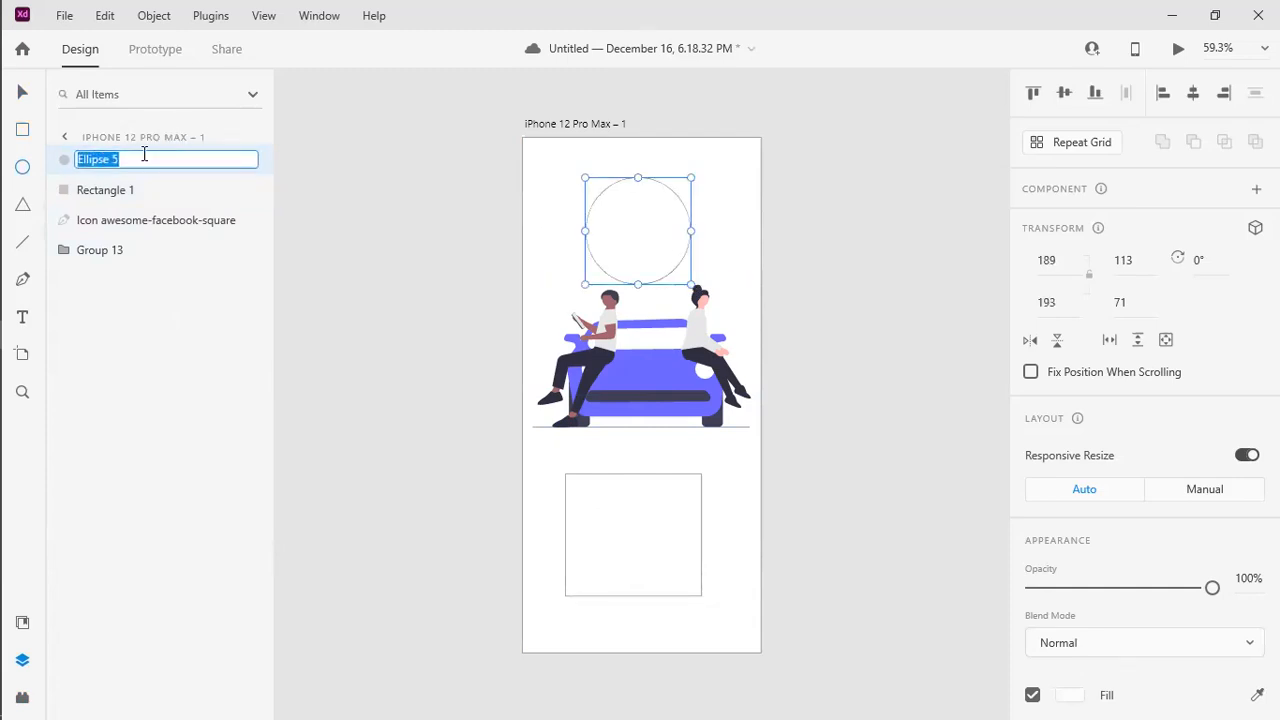
pyautogui.write('circle')
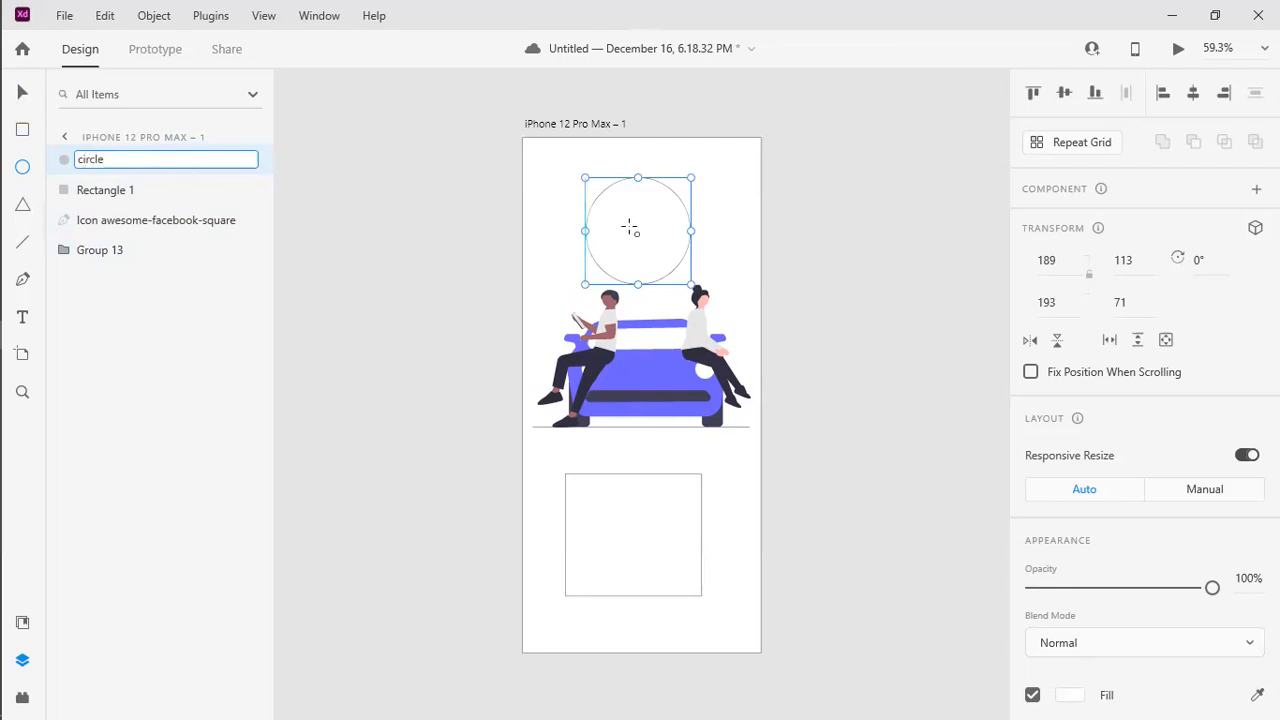
# Step: Duplicate the iPhone 12 Pro Max artboard with its contents and place the copy beside the original
pyautogui.click(578, 124)
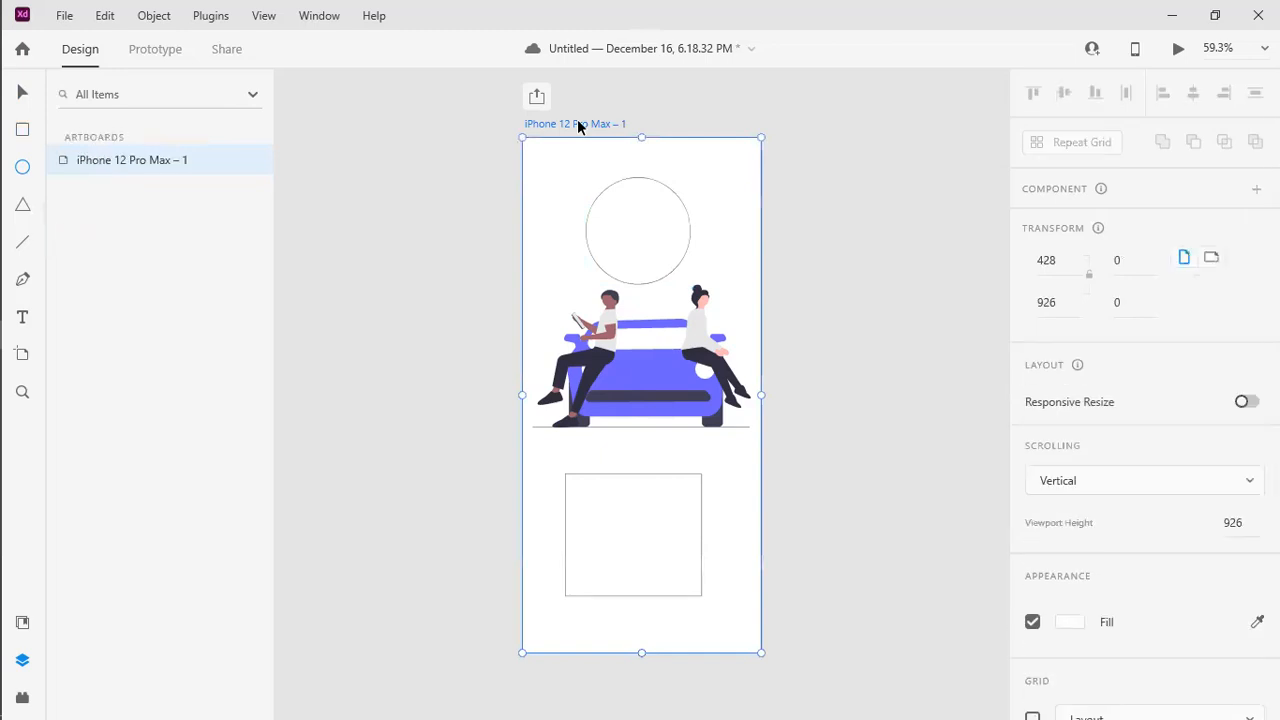
pyautogui.moveTo(568, 121); pyautogui.dragTo(854, 122)
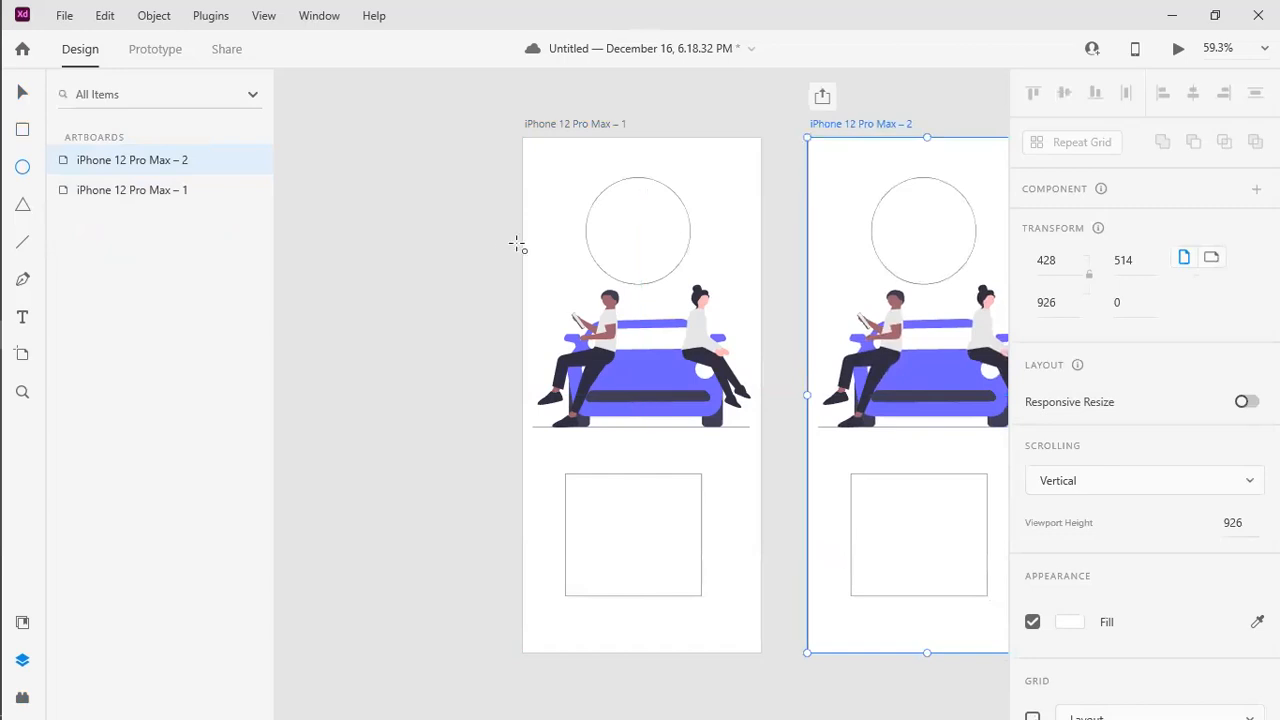
# Step: Rename the duplicated artboard as new doc
pyautogui.scroll(-2, 517, 245)
pyautogui.scroll(-1, 517, 245)
pyautogui.scroll(3, 517, 245)
pyautogui.press('space')
pyautogui.moveTo(766, 300); pyautogui.dragTo(594, 298)
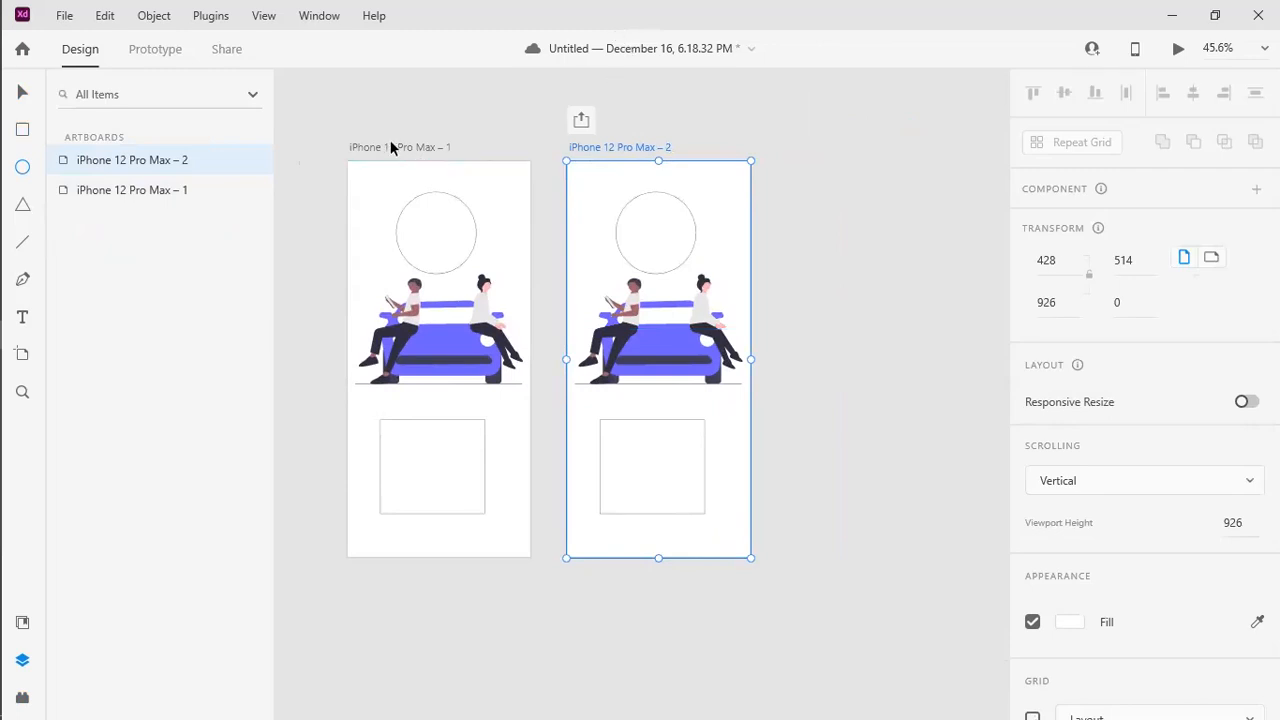
pyautogui.doubleClick(617, 148)
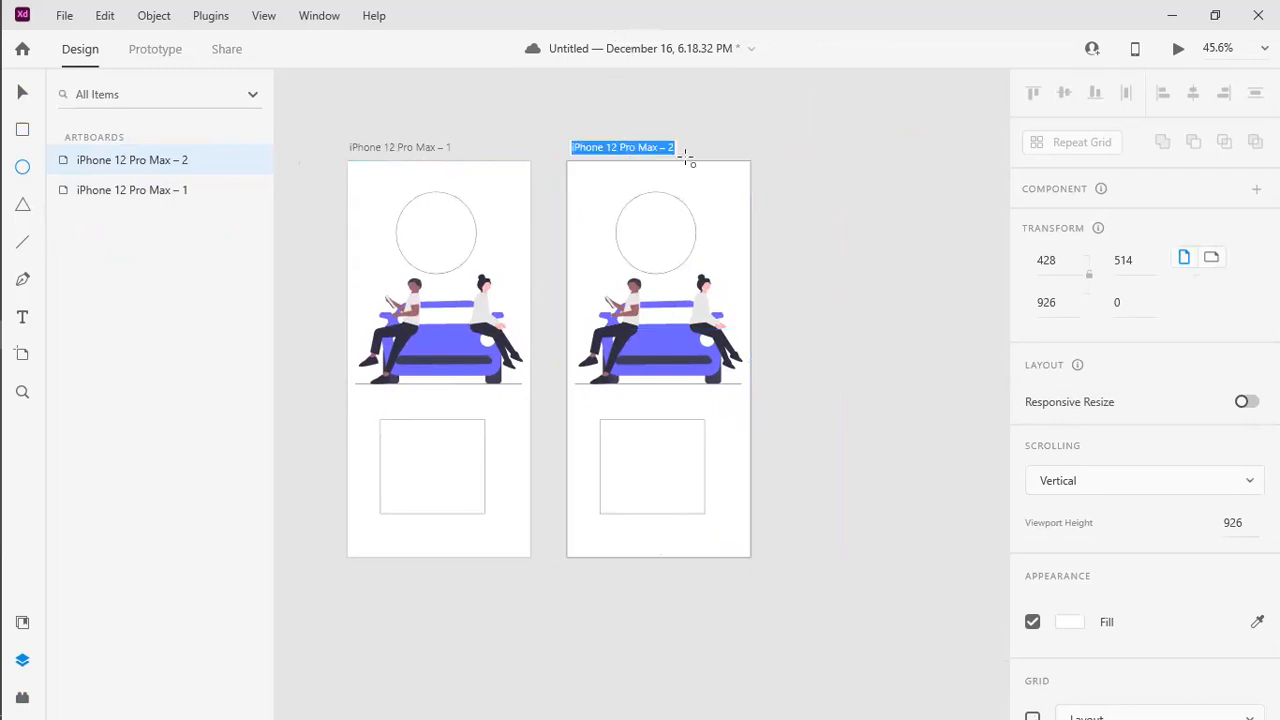
pyautogui.write('new doc')
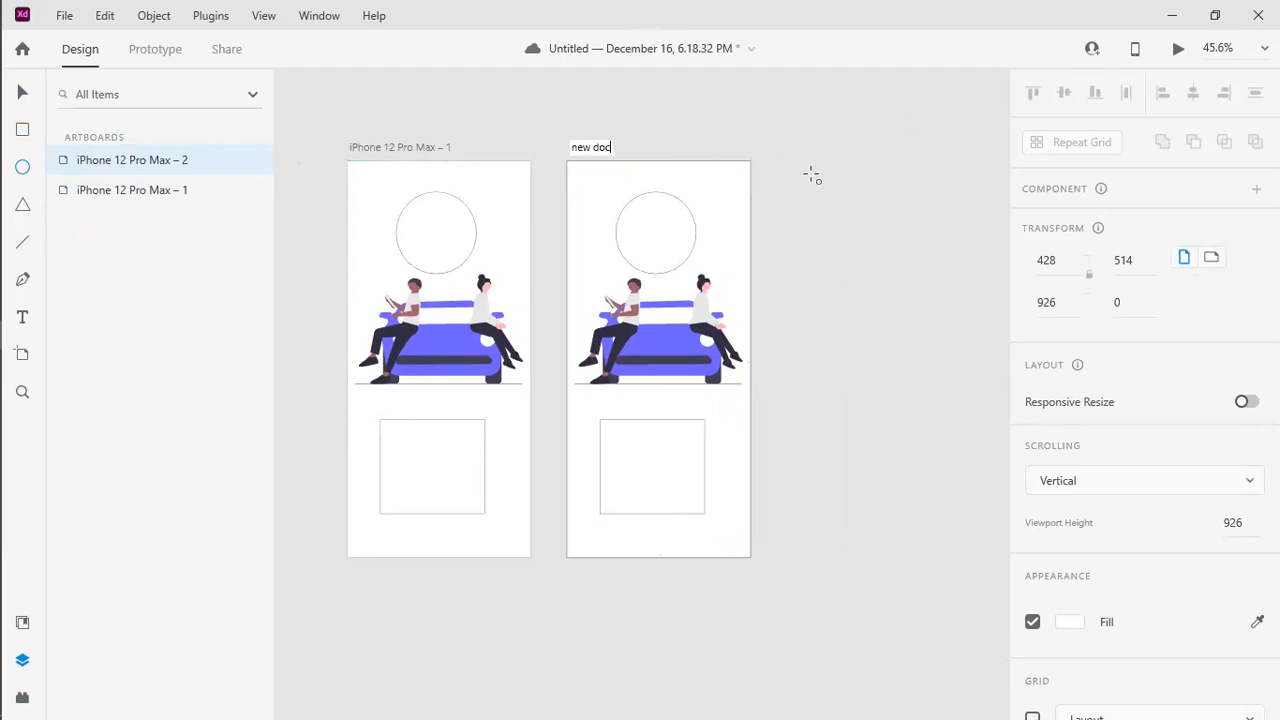
pyautogui.click(22, 92)
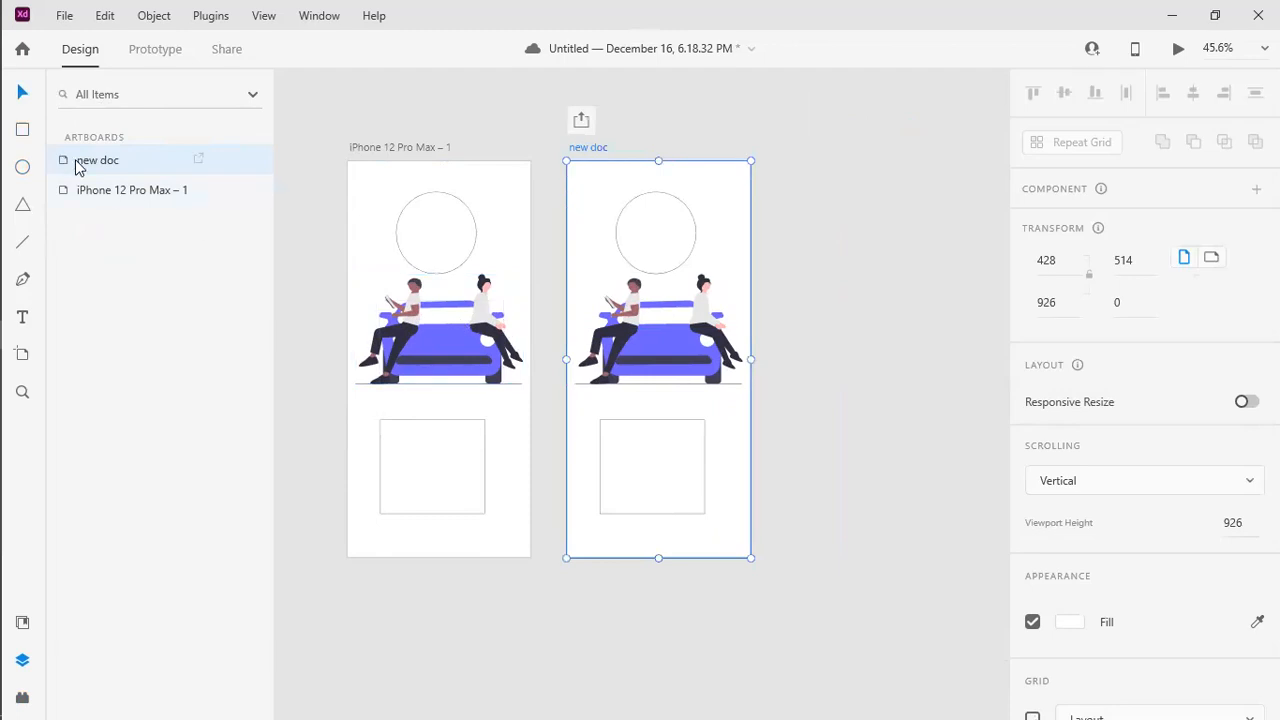
# Step: Rename the original iPhone 12 Pro Max artboard as doc 1
pyautogui.click(648, 224)
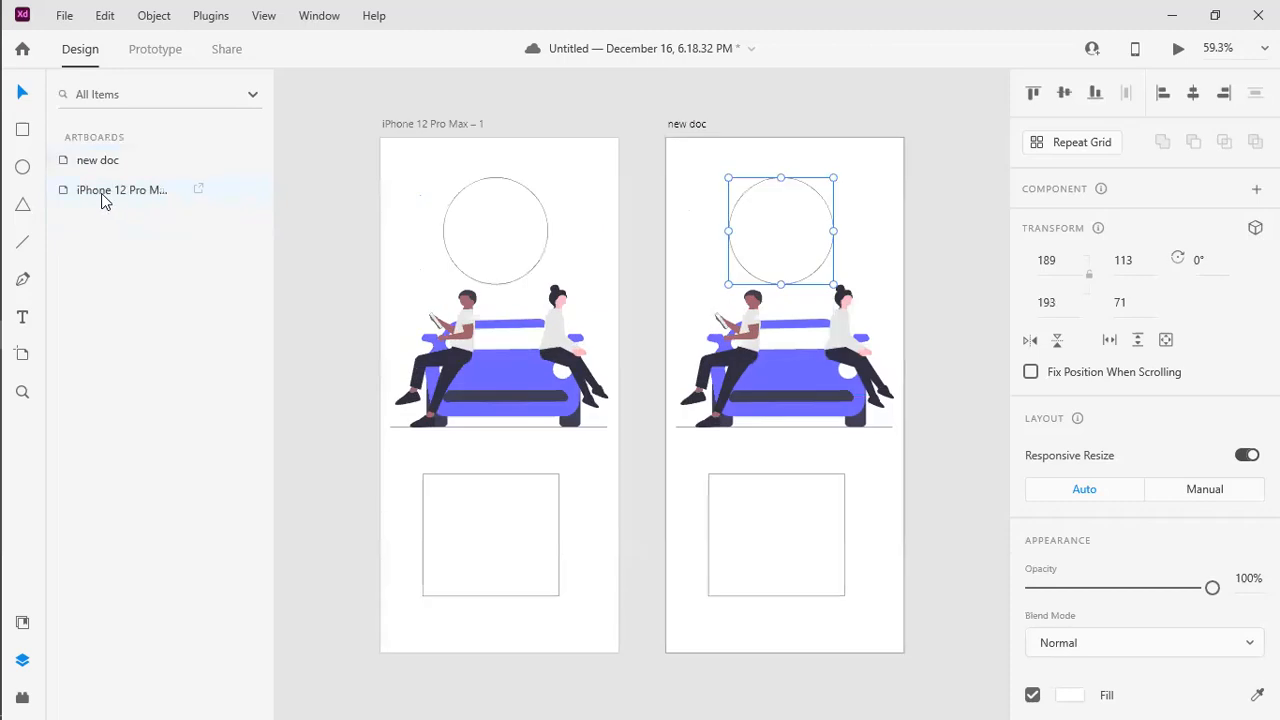
pyautogui.click(434, 123)
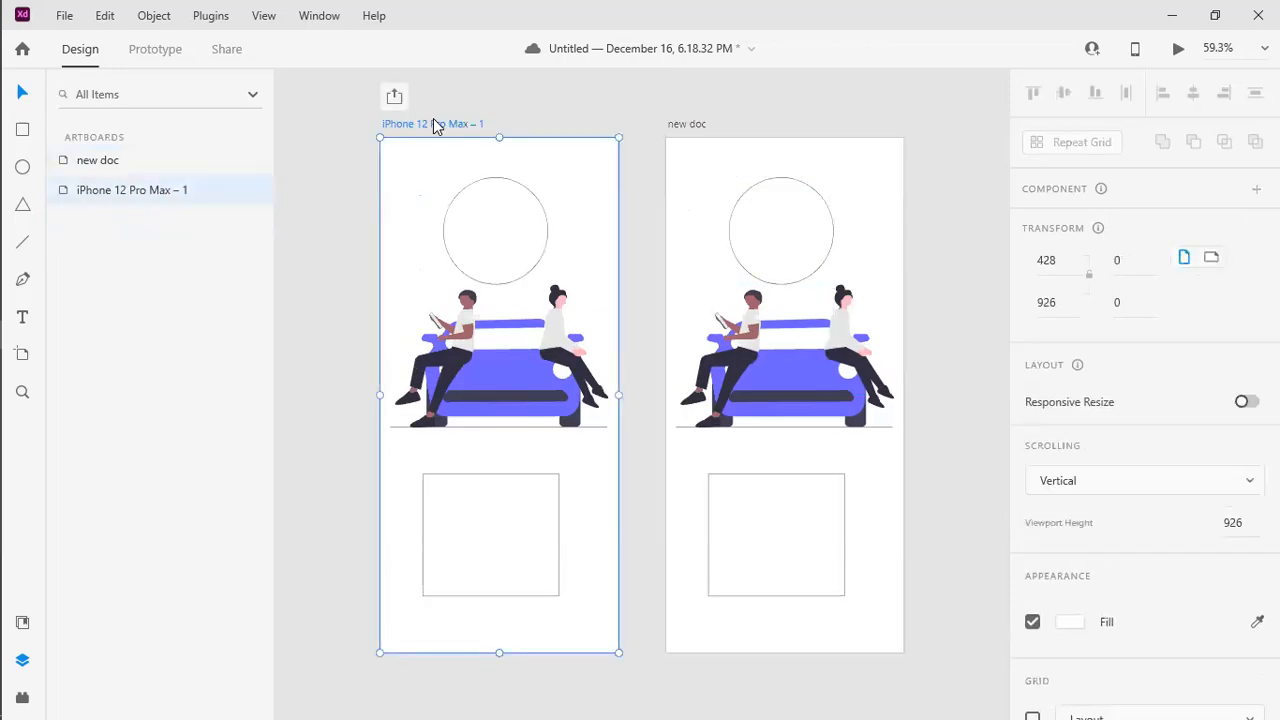
pyautogui.doubleClick(434, 124)
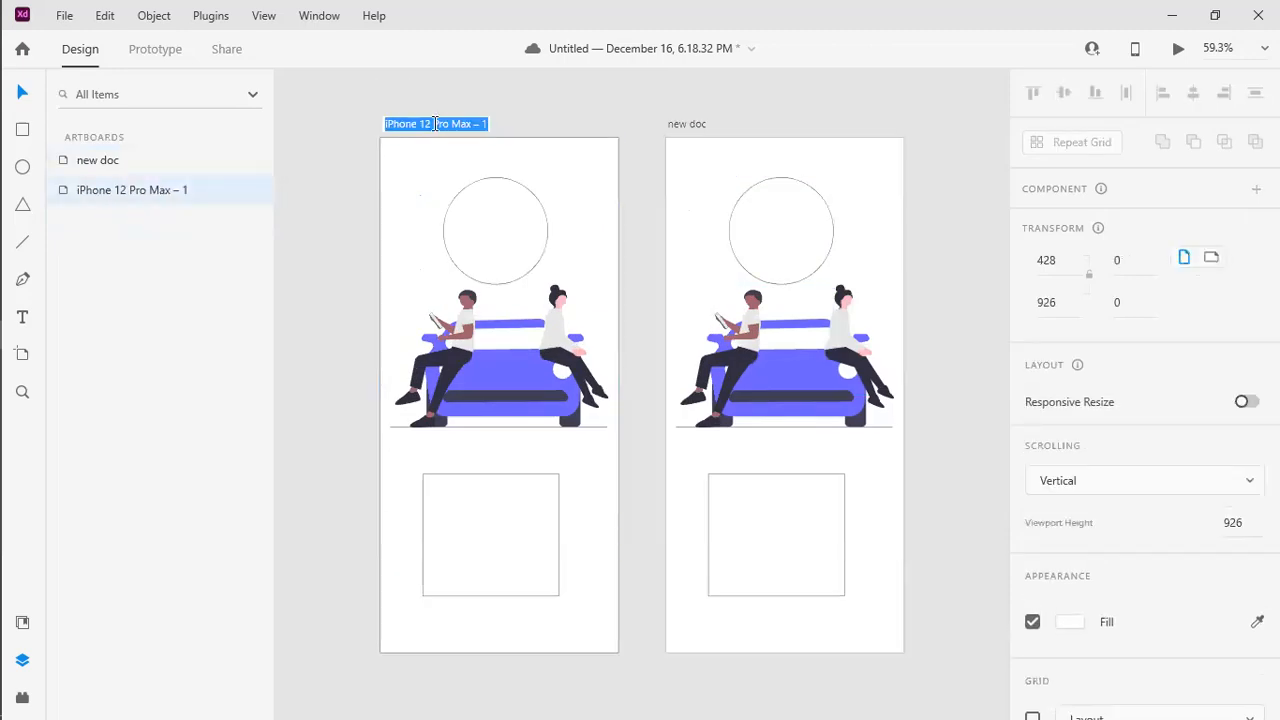
pyautogui.write('doc 1')
pyautogui.click(606, 227)
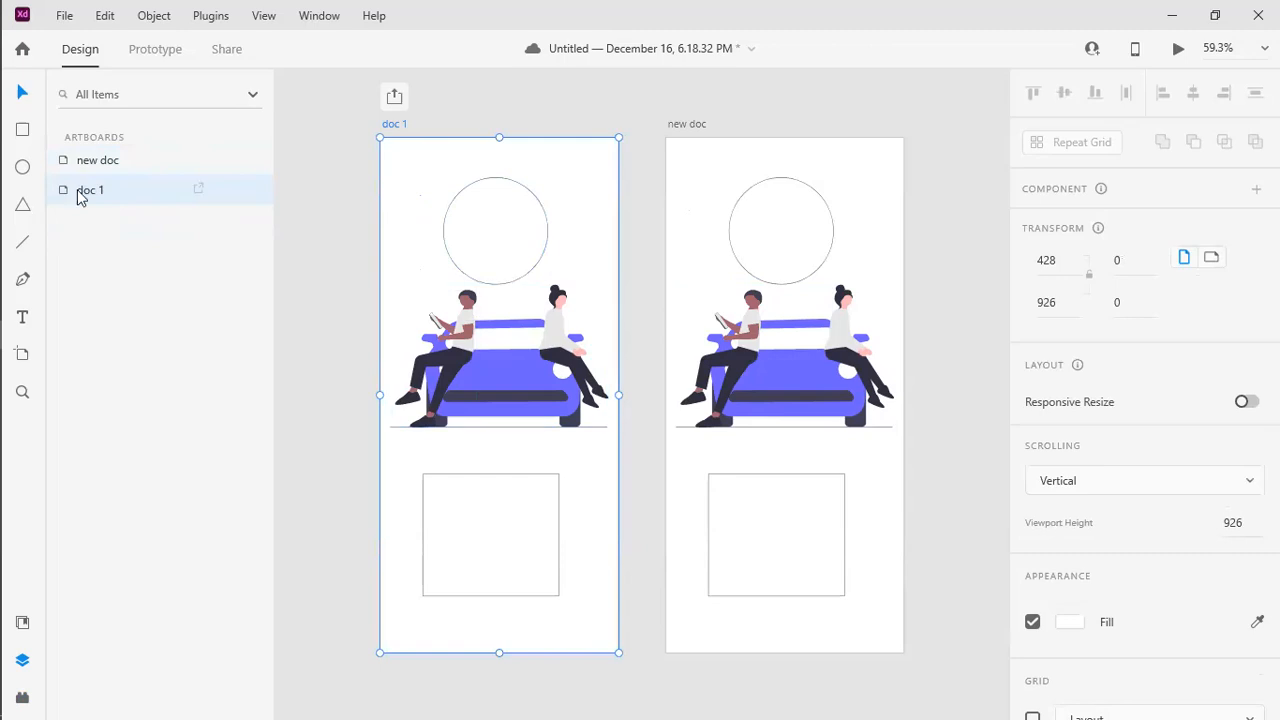
# Step: Select the circle on the doc 1 artboard to view its layers and bring up the plugins list
pyautogui.click(463, 209)
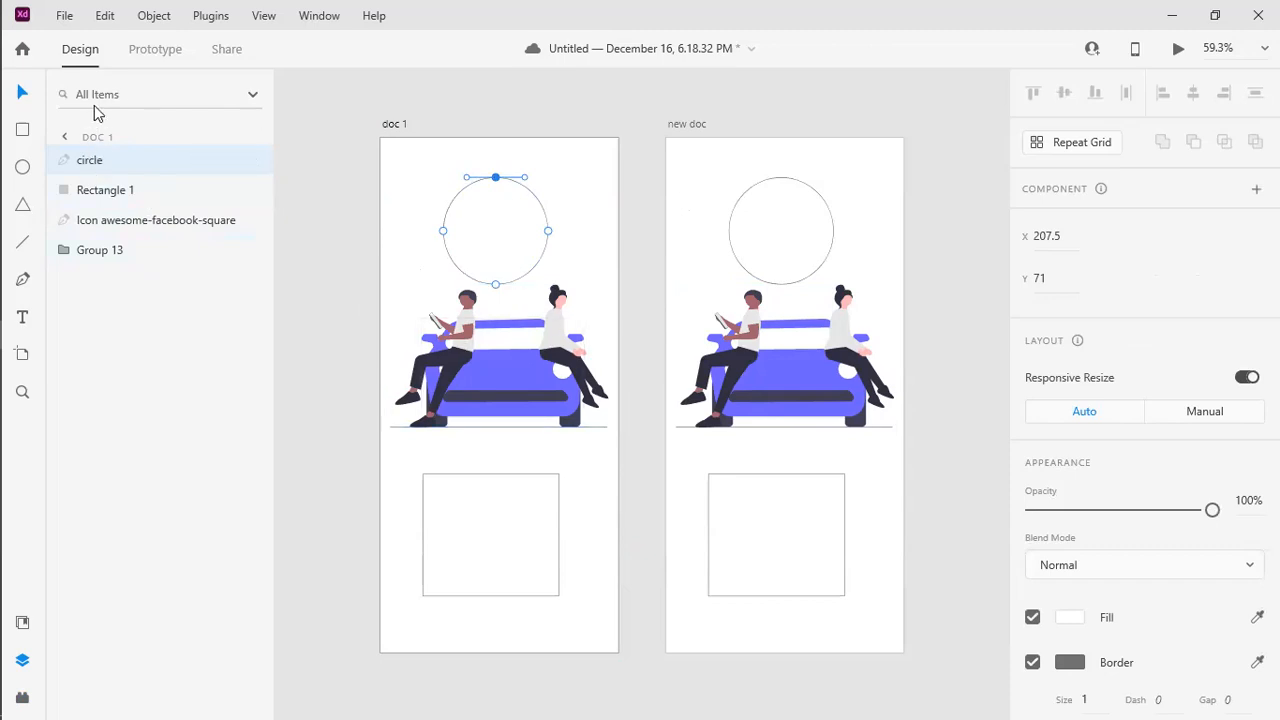
pyautogui.click(22, 697)
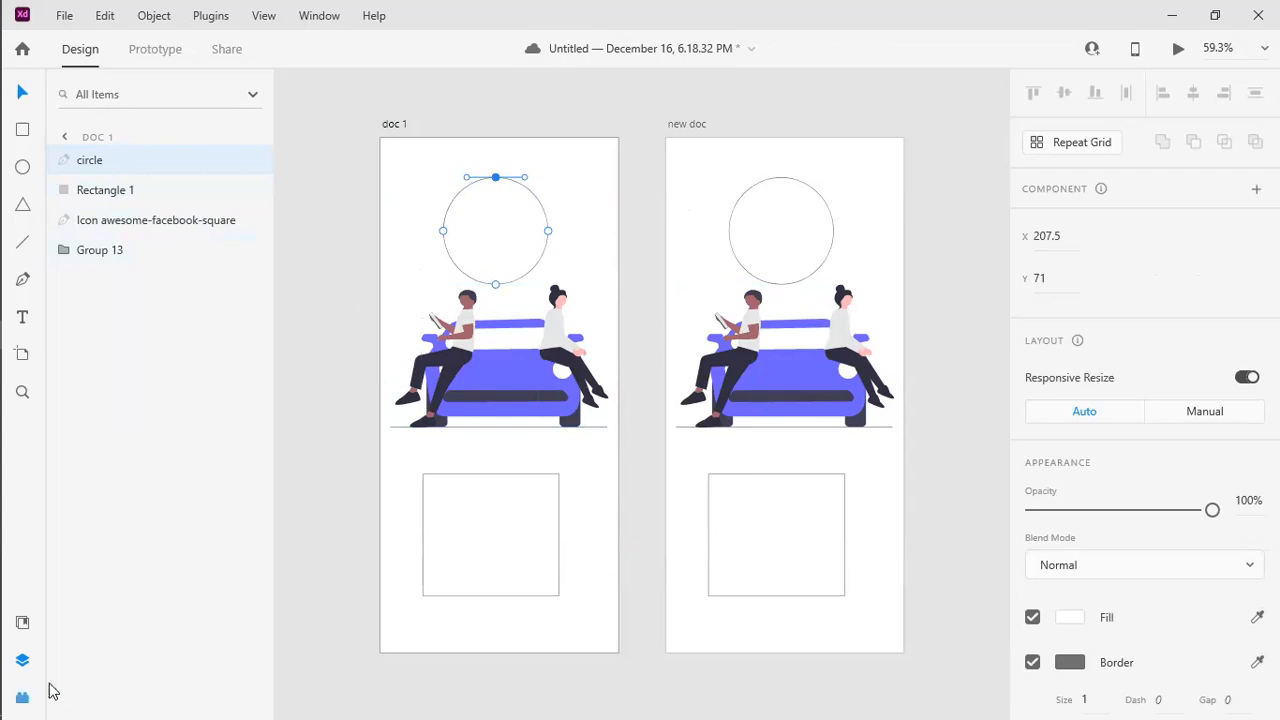
# Step: Insert the Traveling illustration from the unDraw plugin onto the new doc artboard
pyautogui.click(791, 381)
pyautogui.click(133, 167)
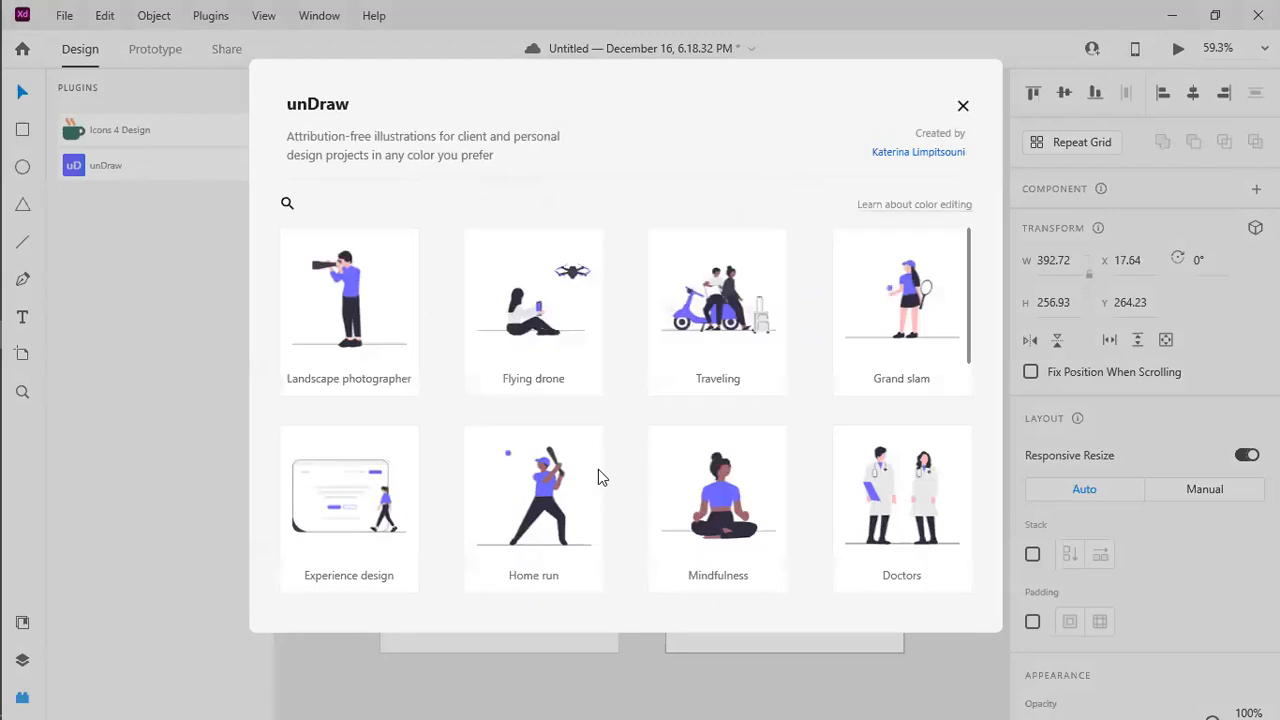
pyautogui.click(725, 339)
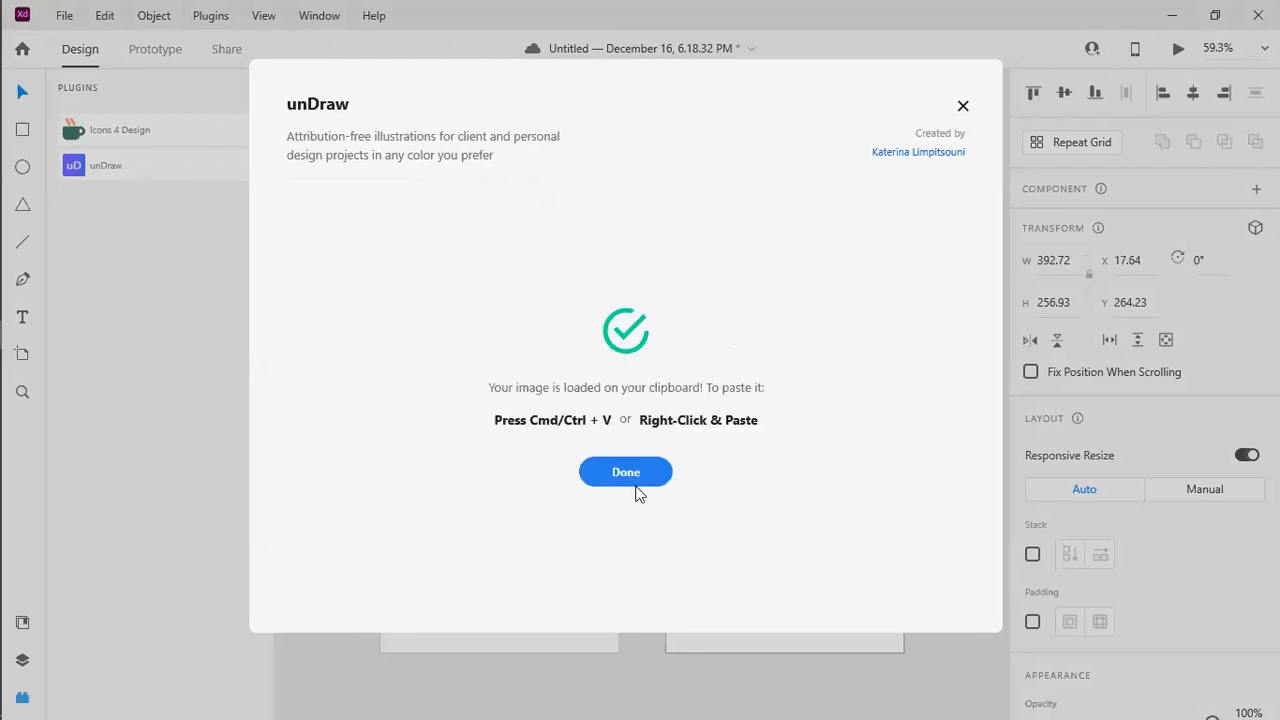
pyautogui.click(626, 474)
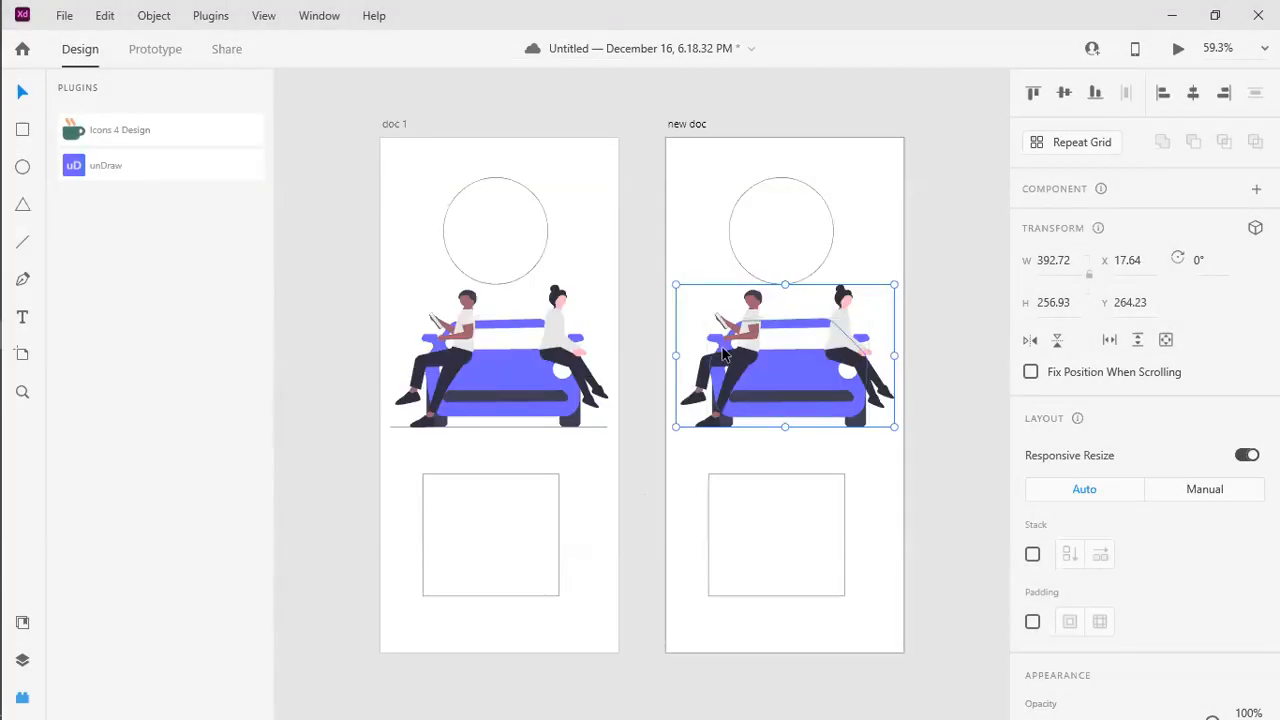
pyautogui.hotkey('ctrl', 'v')
# Step: Move the pasted scooter illustration lower on new doc and delete the car illustration from that artboard
pyautogui.moveTo(826, 408); pyautogui.dragTo(823, 488)
pyautogui.click(754, 336)
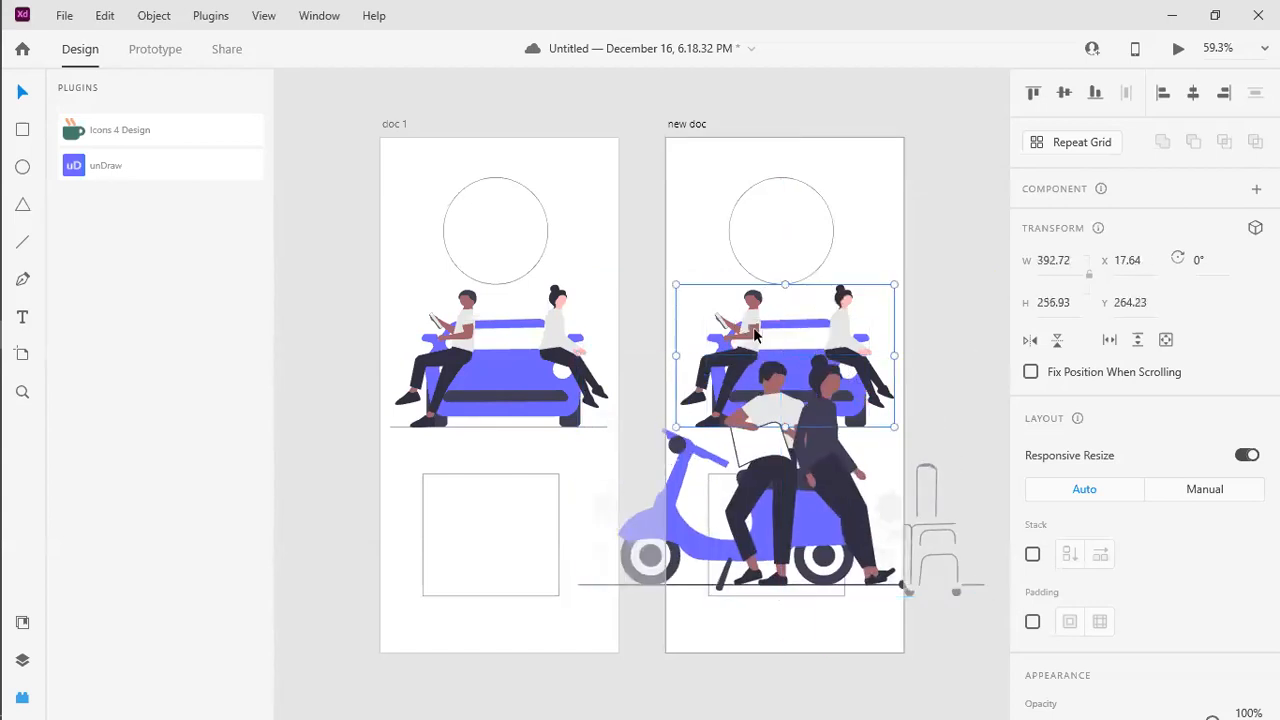
pyautogui.press('Delete')
# Step: Scale the scooter illustration to about 428 × 254 and place it between the circle and the rectangle on new doc
pyautogui.moveTo(676, 403); pyautogui.dragTo(670, 253)
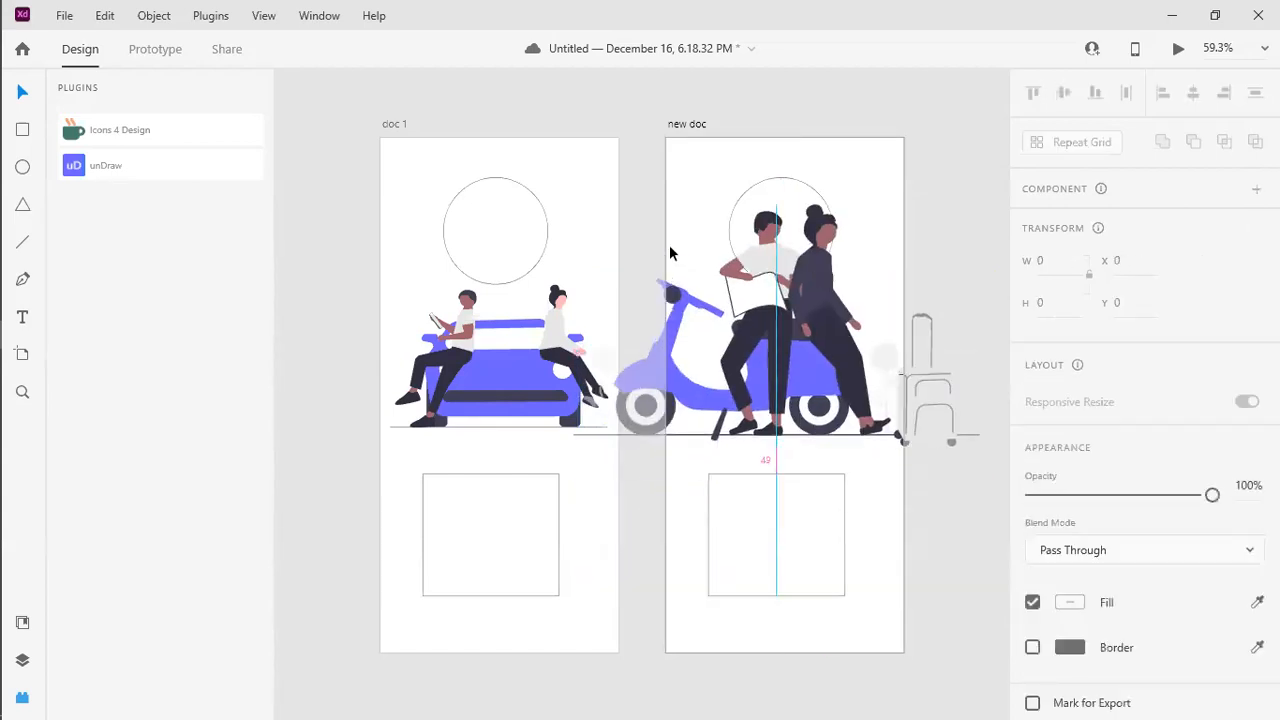
pyautogui.moveTo(573, 202); pyautogui.dragTo(741, 304)
pyautogui.moveTo(862, 393); pyautogui.dragTo(772, 399)
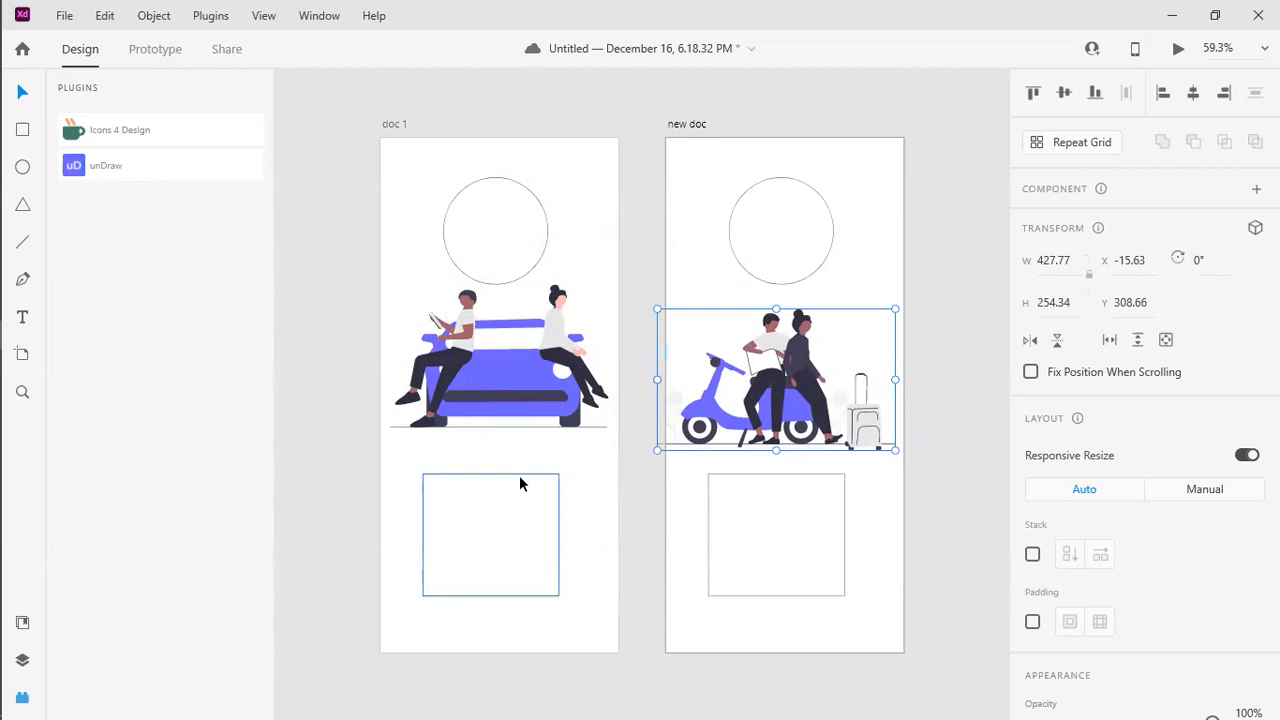
pyautogui.click(943, 232)
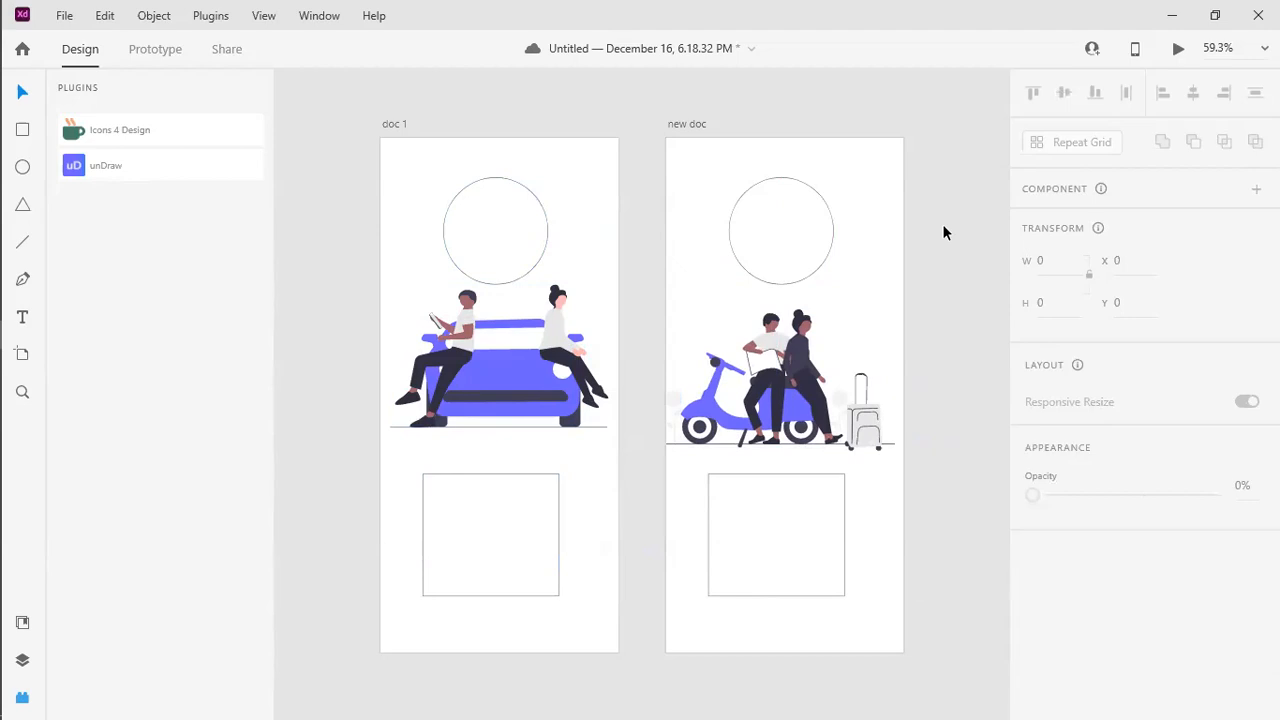
# Step: With the document assets shown, fill the doc 1 circle with solid teal and save that colour as a swatch
pyautogui.click(22, 624)
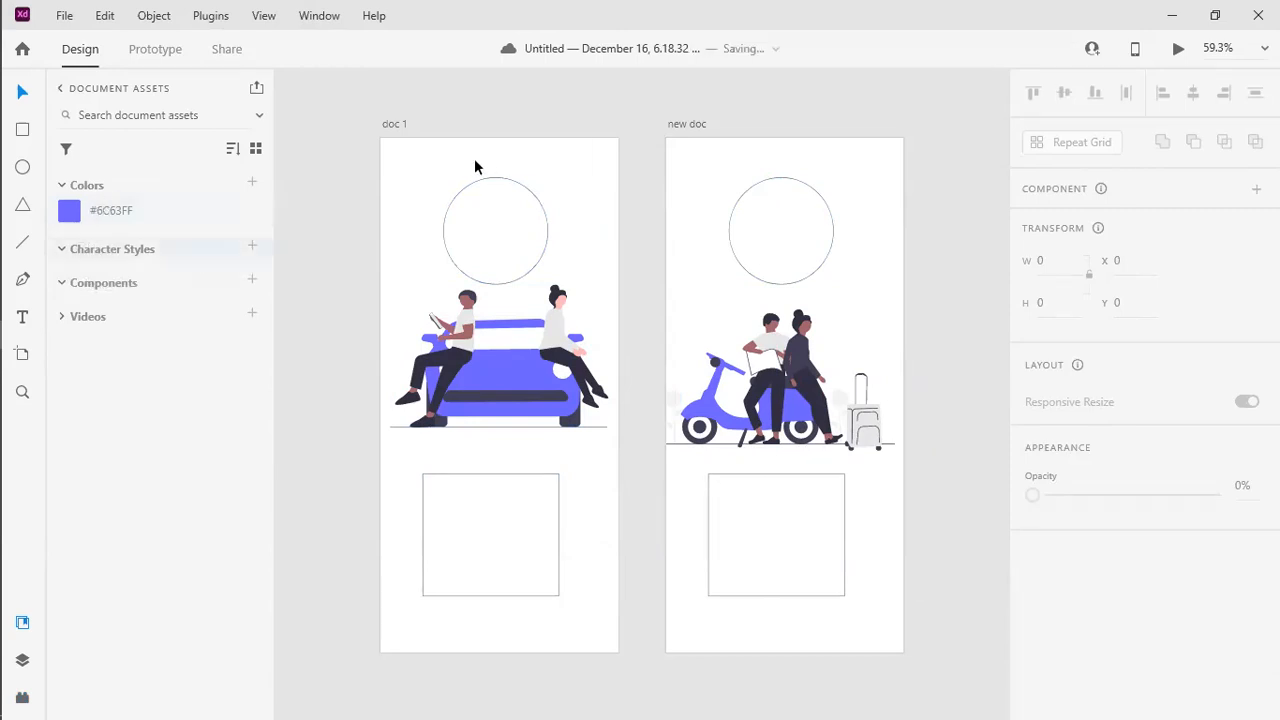
pyautogui.click(491, 211)
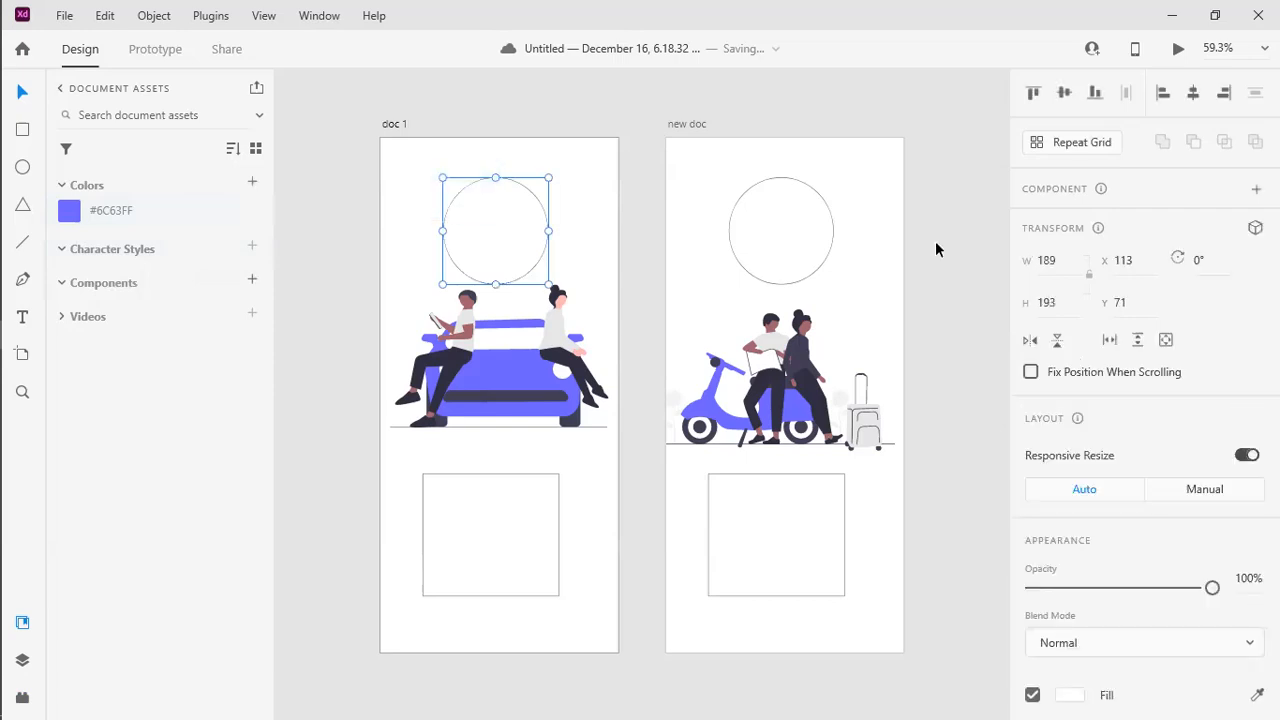
pyautogui.scroll(-5, 1099, 405)
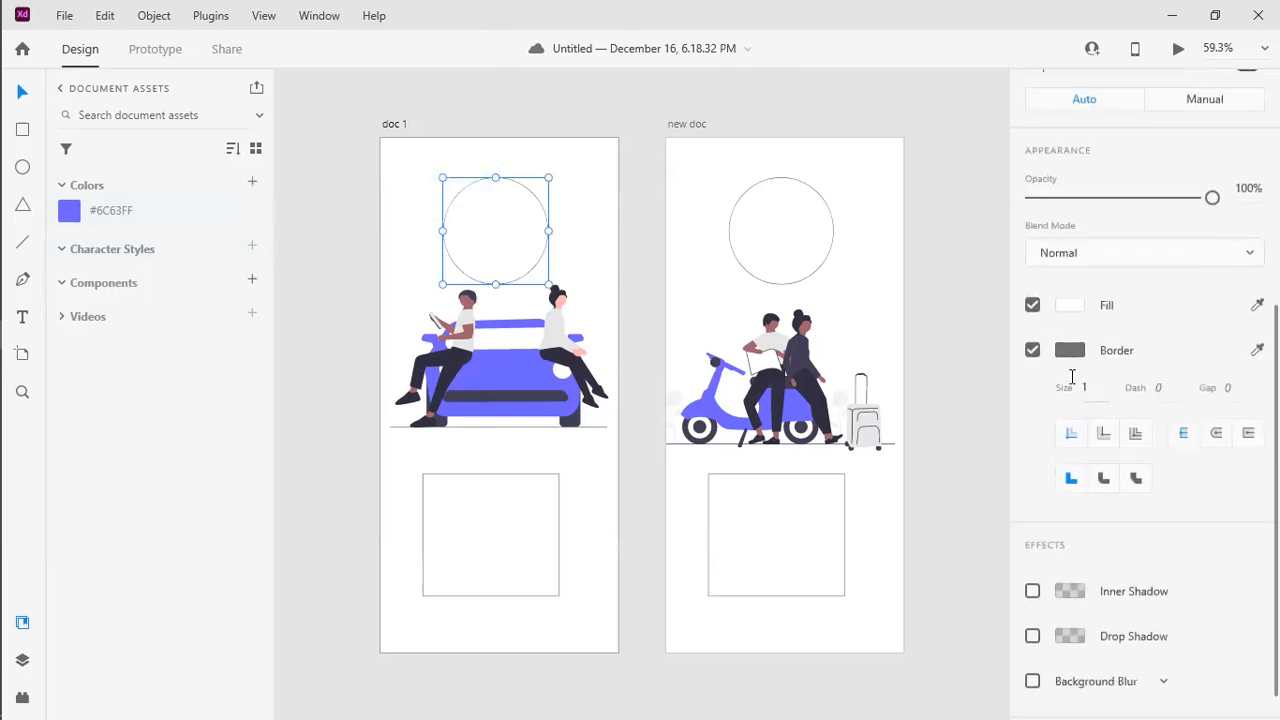
pyautogui.click(1069, 305)
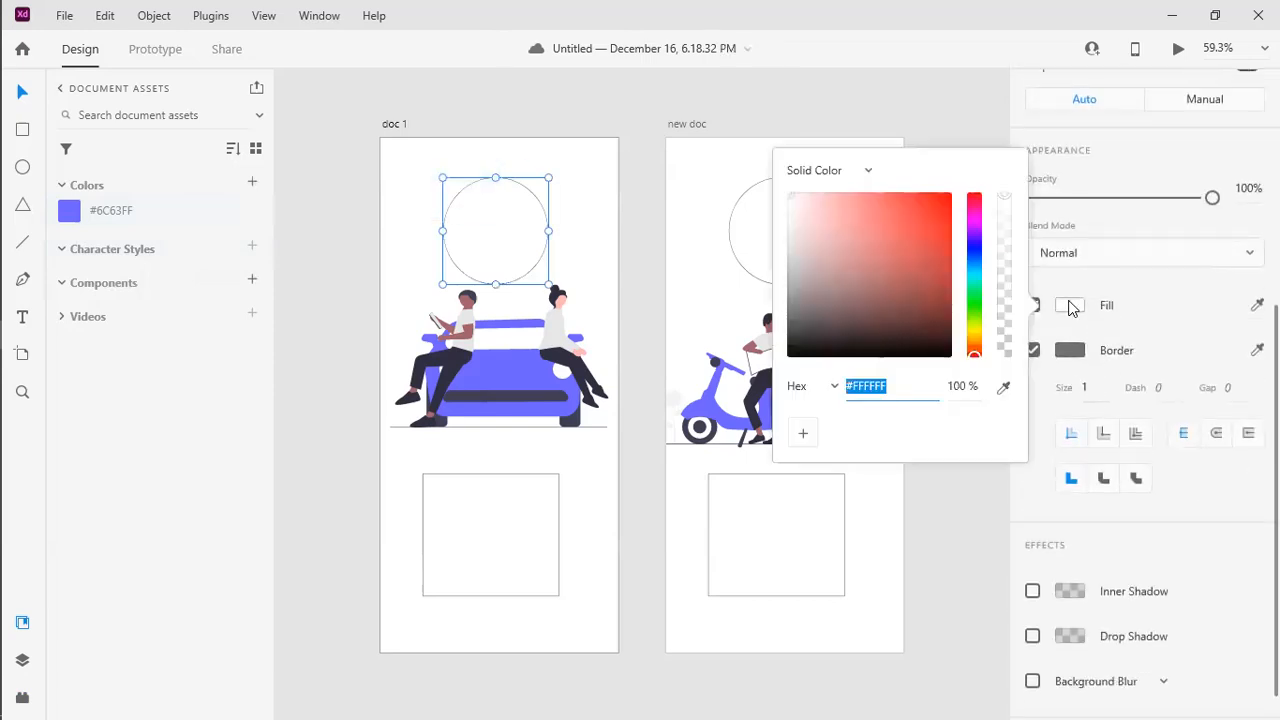
pyautogui.click(975, 275)
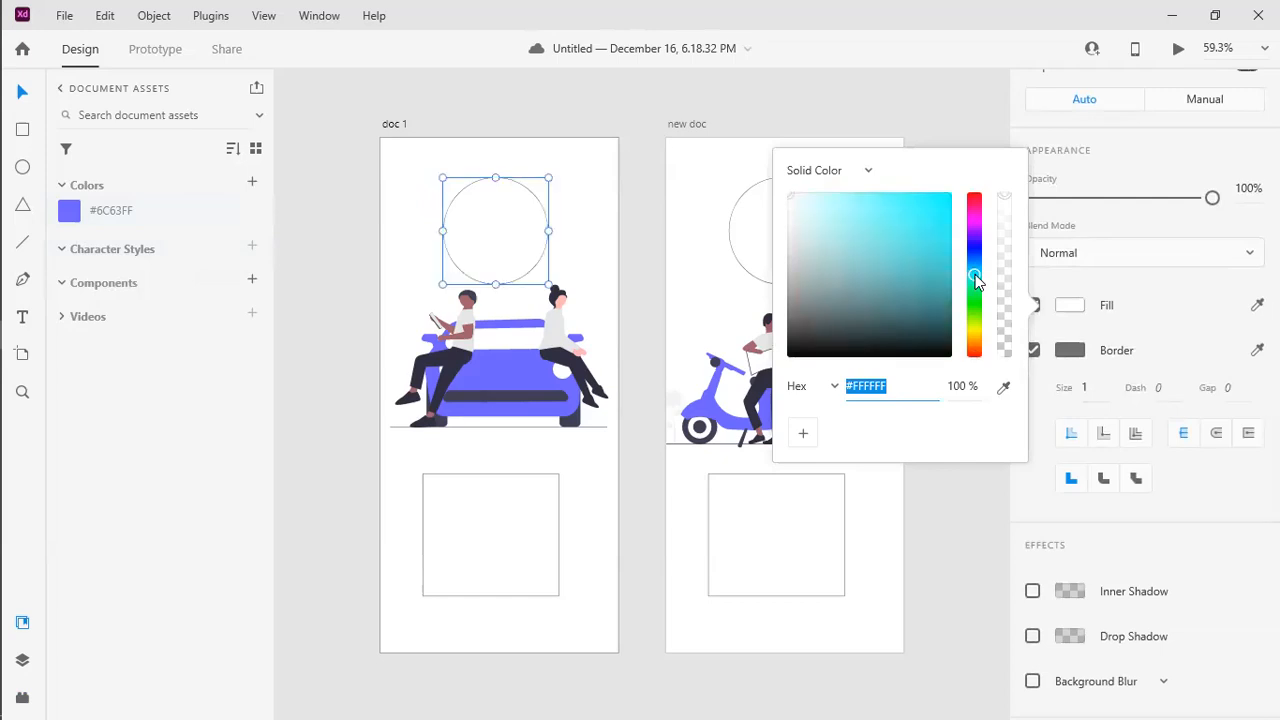
pyautogui.click(927, 236)
pyautogui.click(930, 237)
pyautogui.click(805, 437)
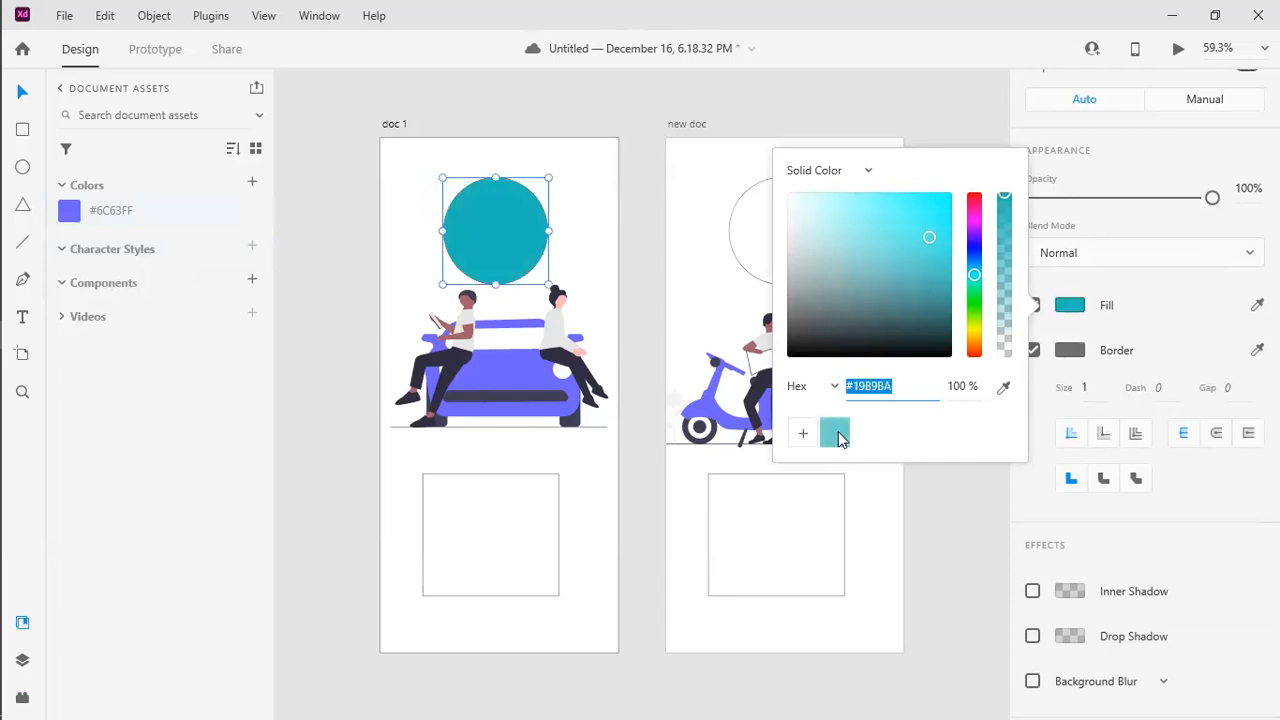
# Step: Change the circle's fill to #2D19BA at 76% opacity and shift the circle slightly to centre it on the Facebook icon
pyautogui.moveTo(1004, 195); pyautogui.dragTo(1005, 232)
pyautogui.click(975, 243)
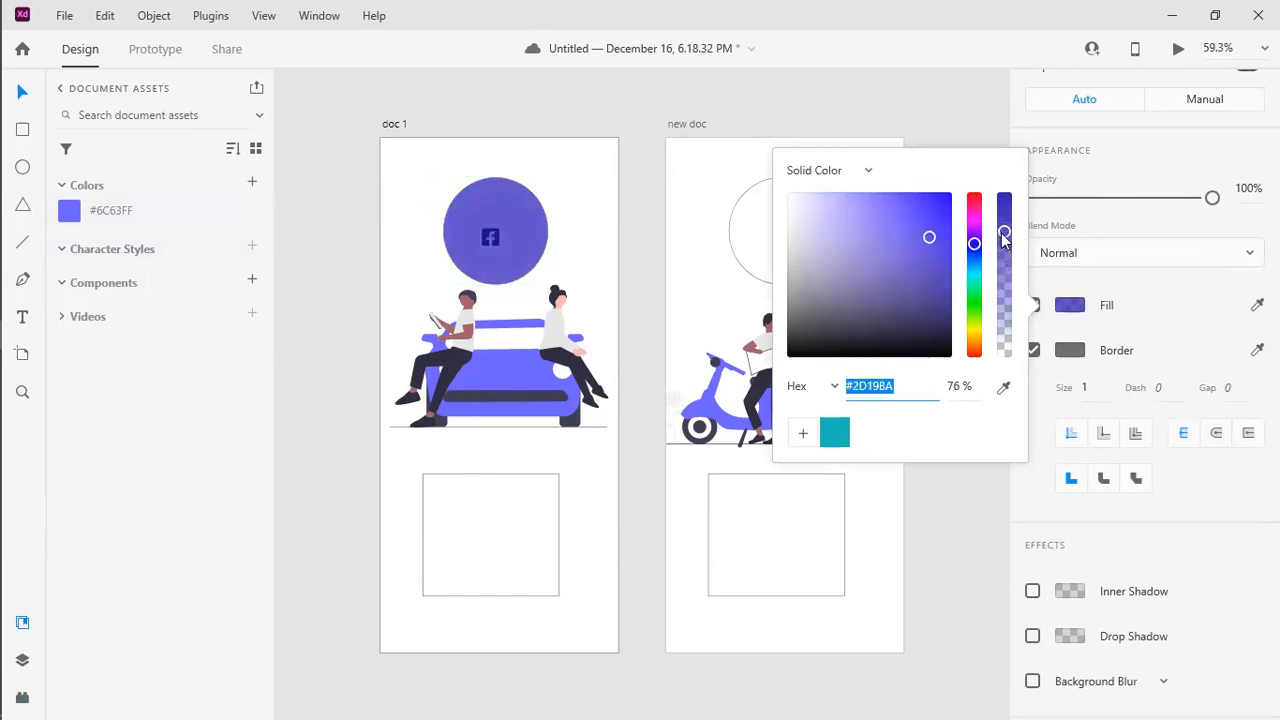
pyautogui.click(498, 237)
pyautogui.moveTo(498, 237); pyautogui.dragTo(493, 243)
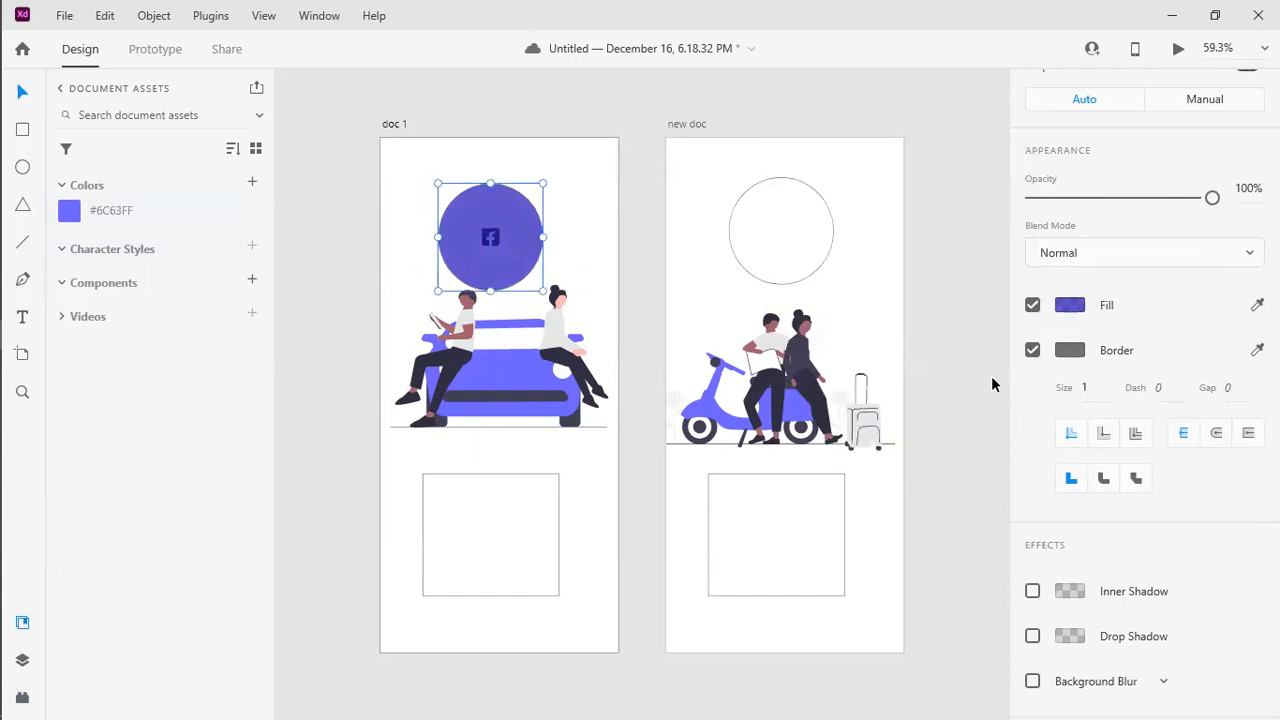
# Step: View the colour format options for the circle's fill and sample white with the eyedropper as the fill colour
pyautogui.click(1068, 313)
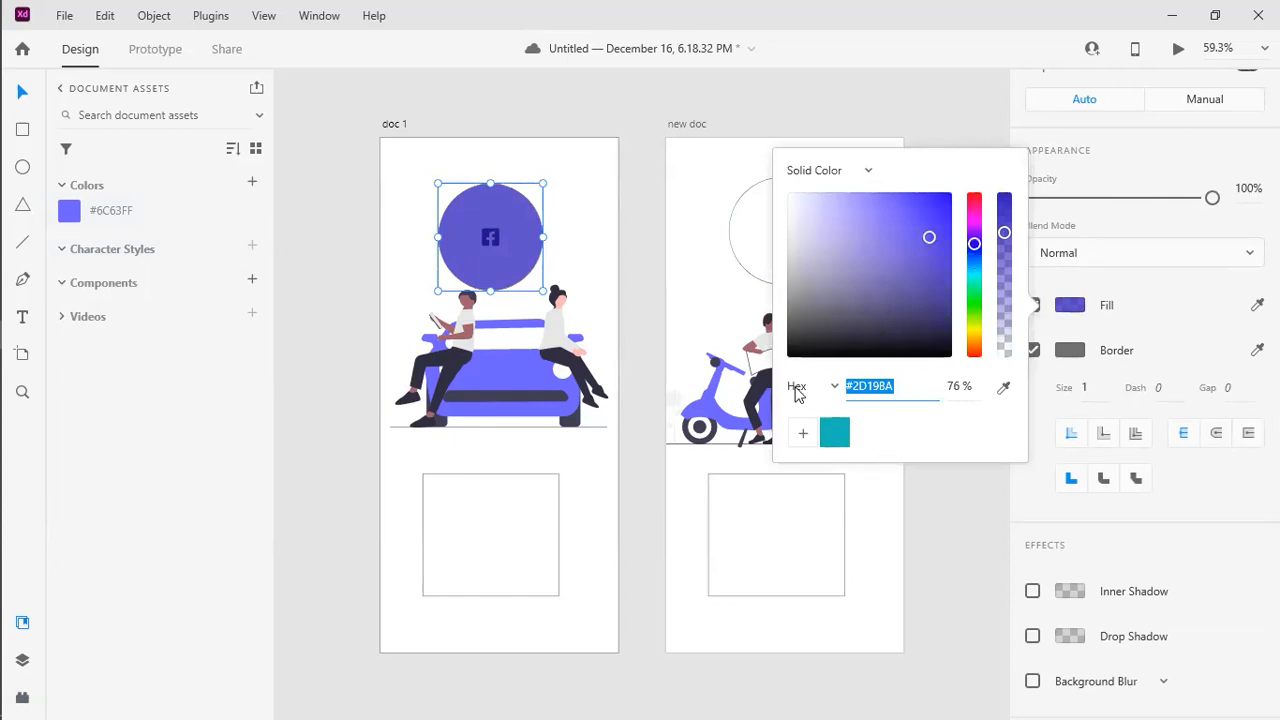
pyautogui.click(835, 387)
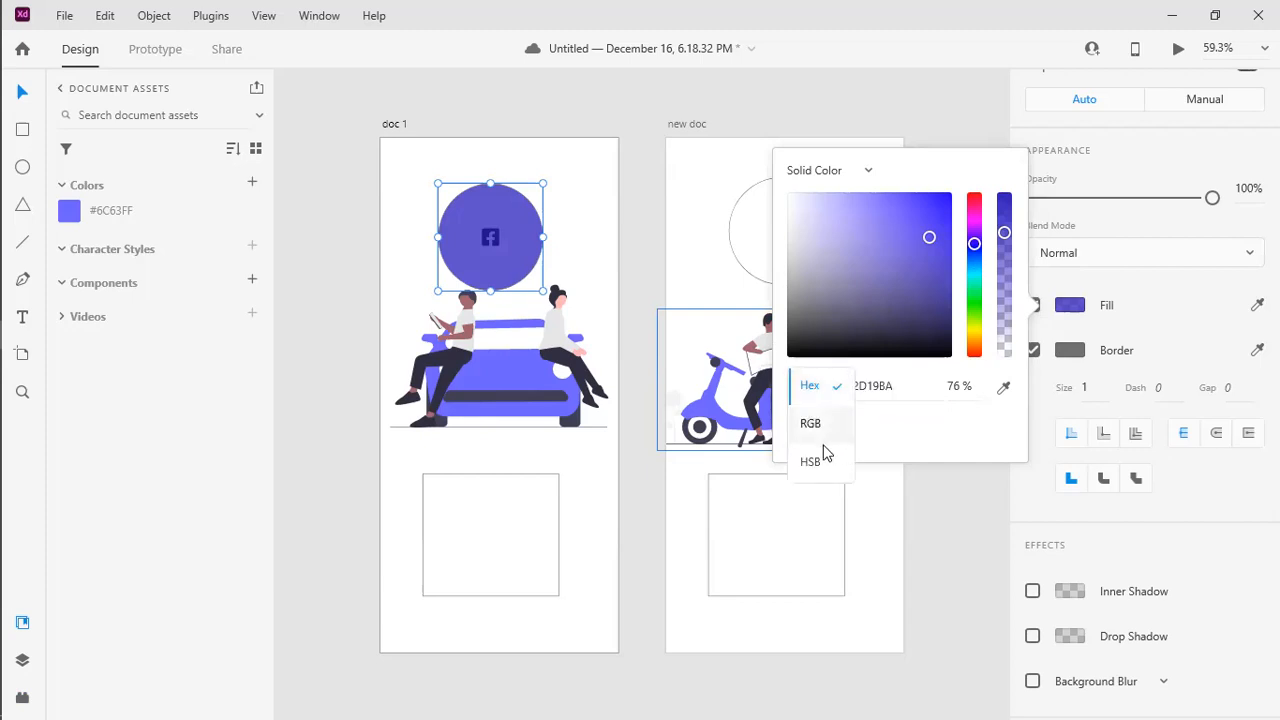
pyautogui.click(940, 434)
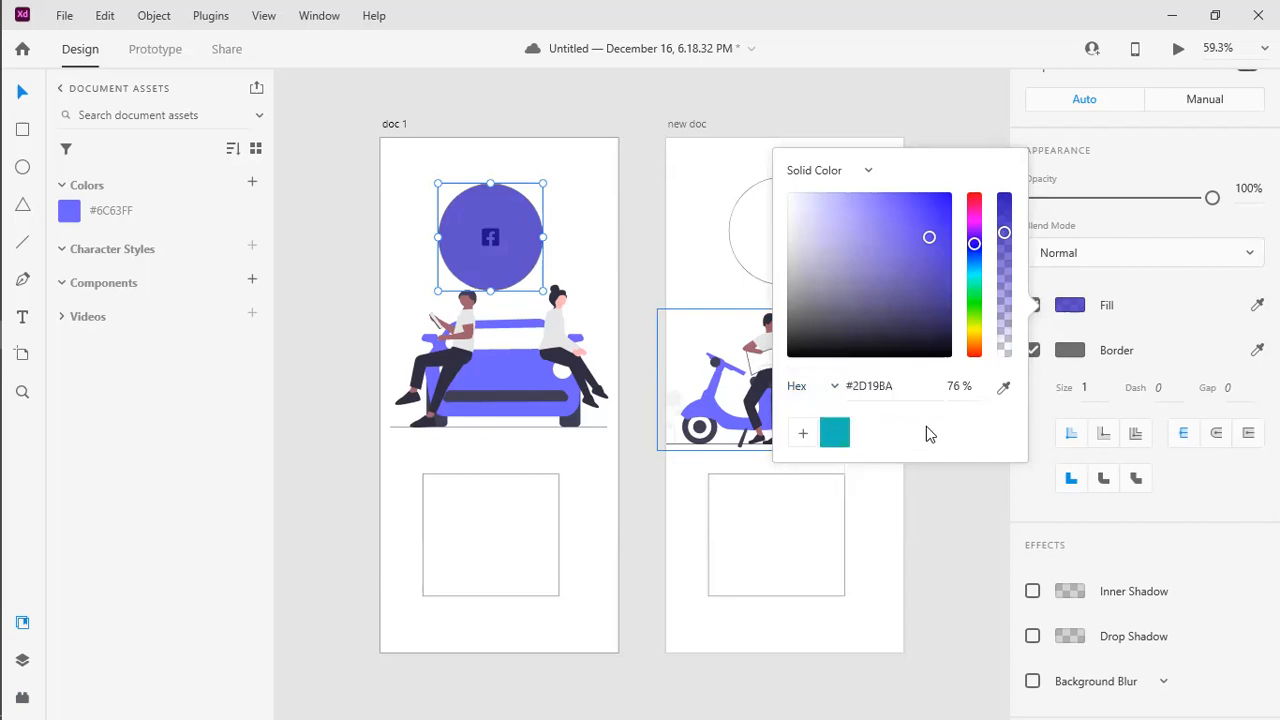
pyautogui.click(1004, 390)
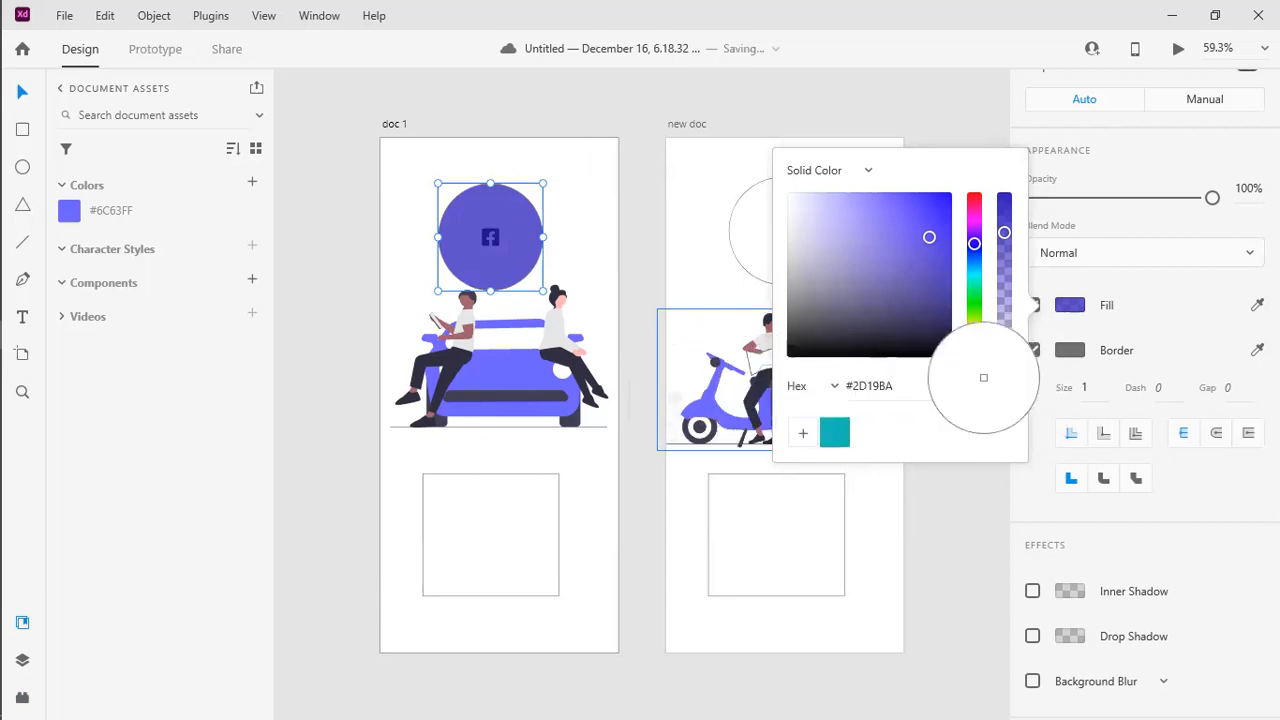
pyautogui.click(938, 168)
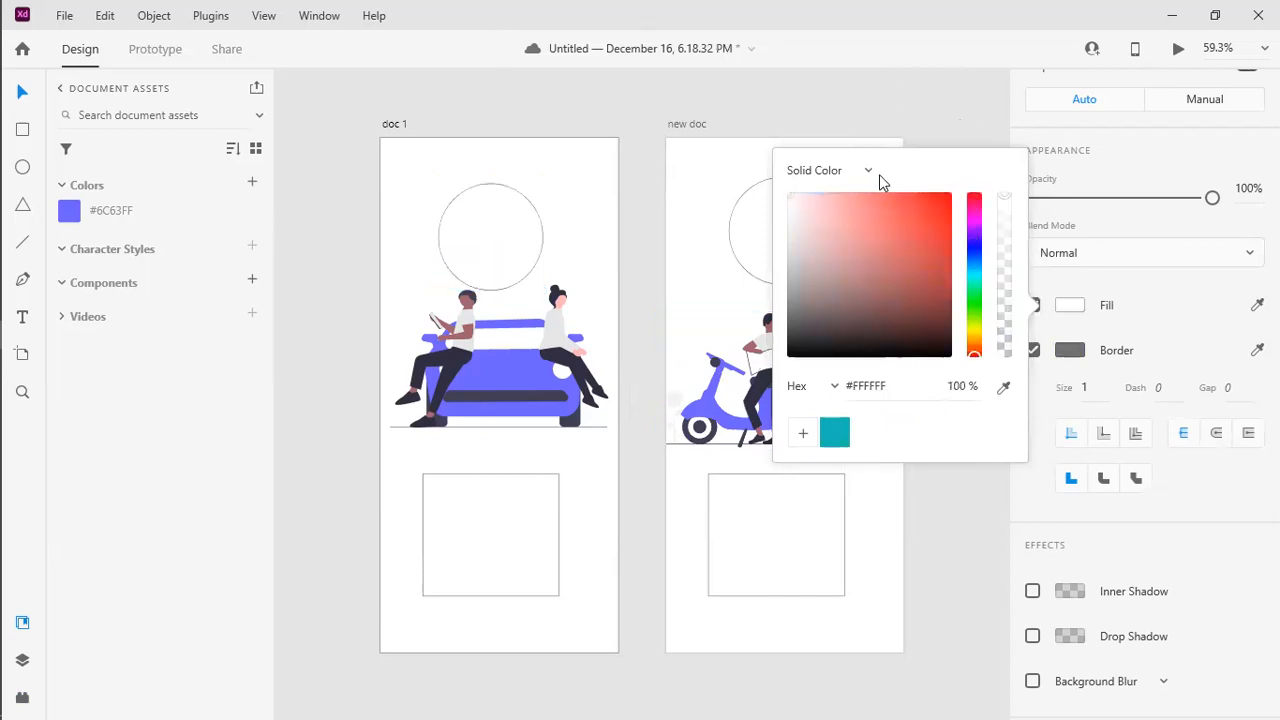
# Step: Give the doc 1 circle a radial gradient fill from #4958BC at the centre to #5A46AC at the edge
pyautogui.click(511, 229)
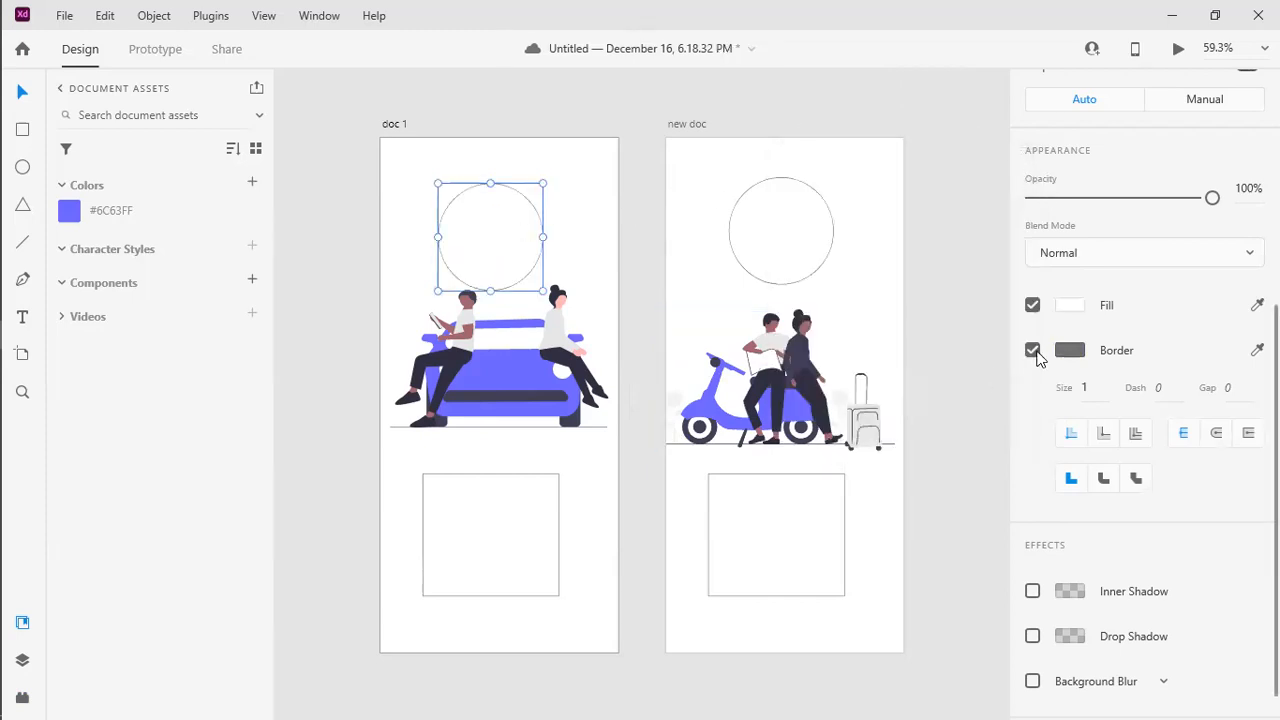
pyautogui.click(1078, 310)
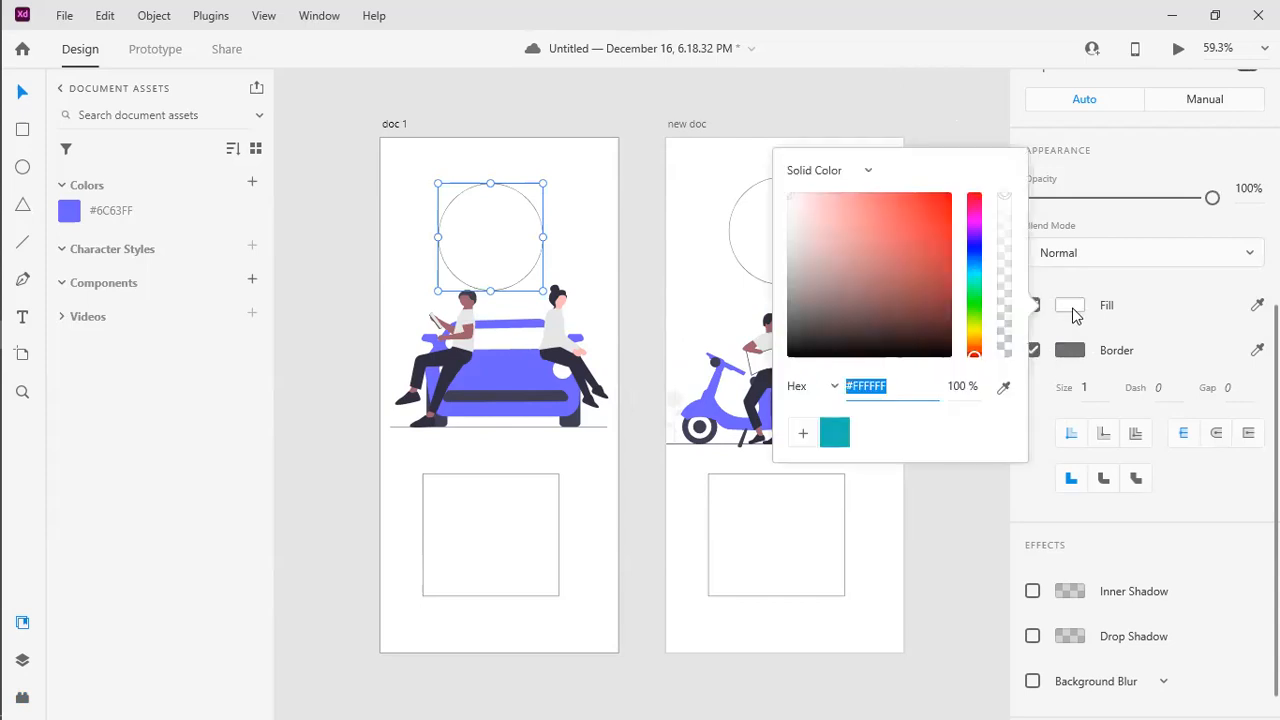
pyautogui.click(865, 172)
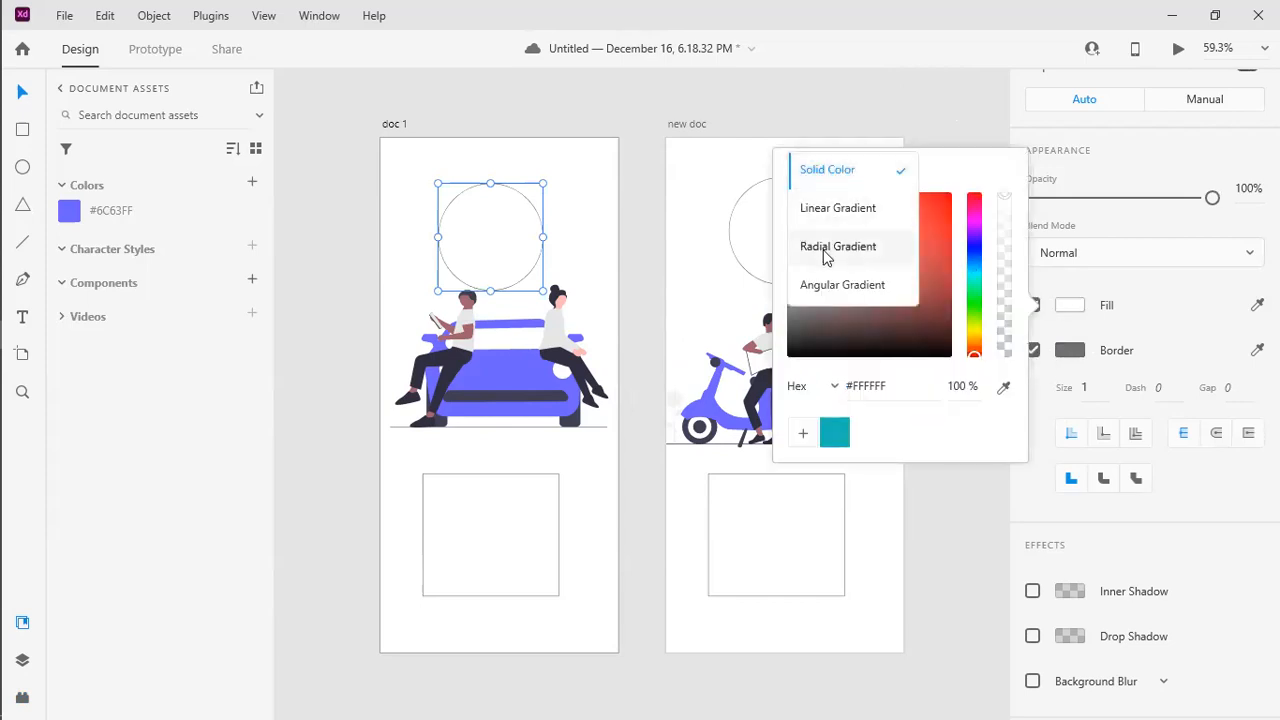
pyautogui.click(843, 246)
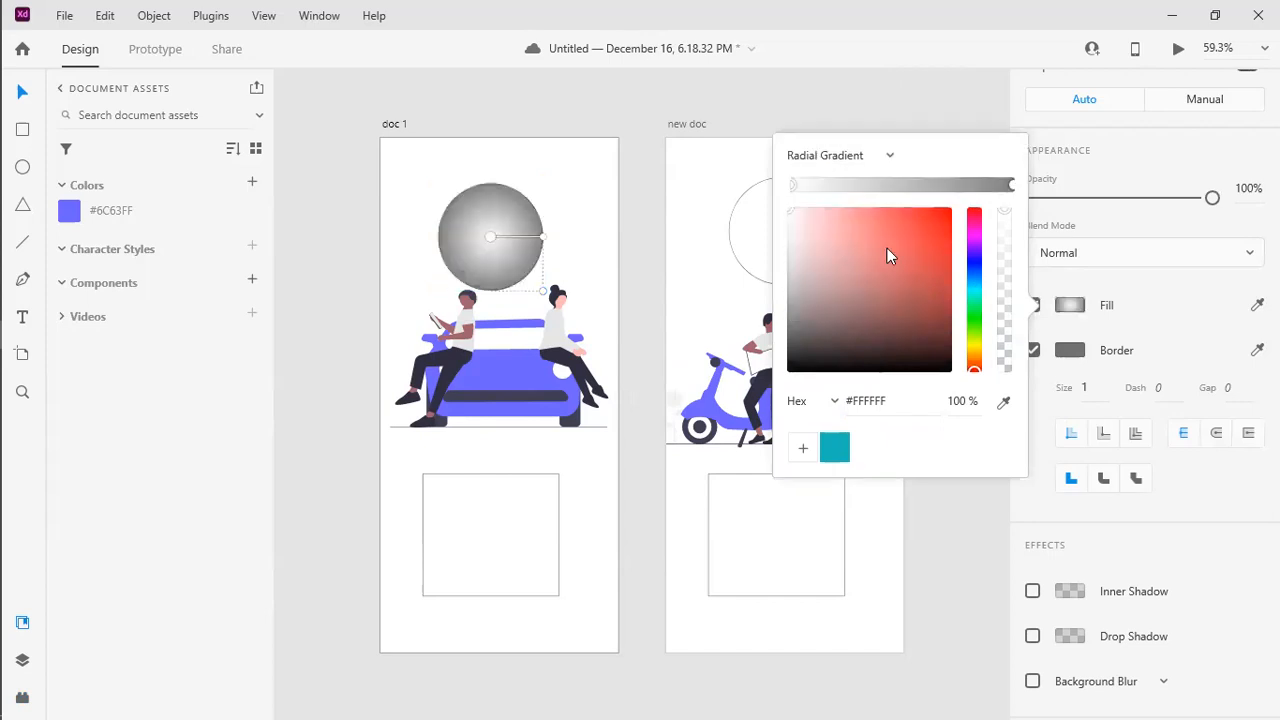
pyautogui.moveTo(975, 256); pyautogui.dragTo(977, 270)
pyautogui.moveTo(892, 231)
pyautogui.mouseDown()
pyautogui.moveTo(849, 232)
pyautogui.moveTo(888, 250)
pyautogui.mouseUp()
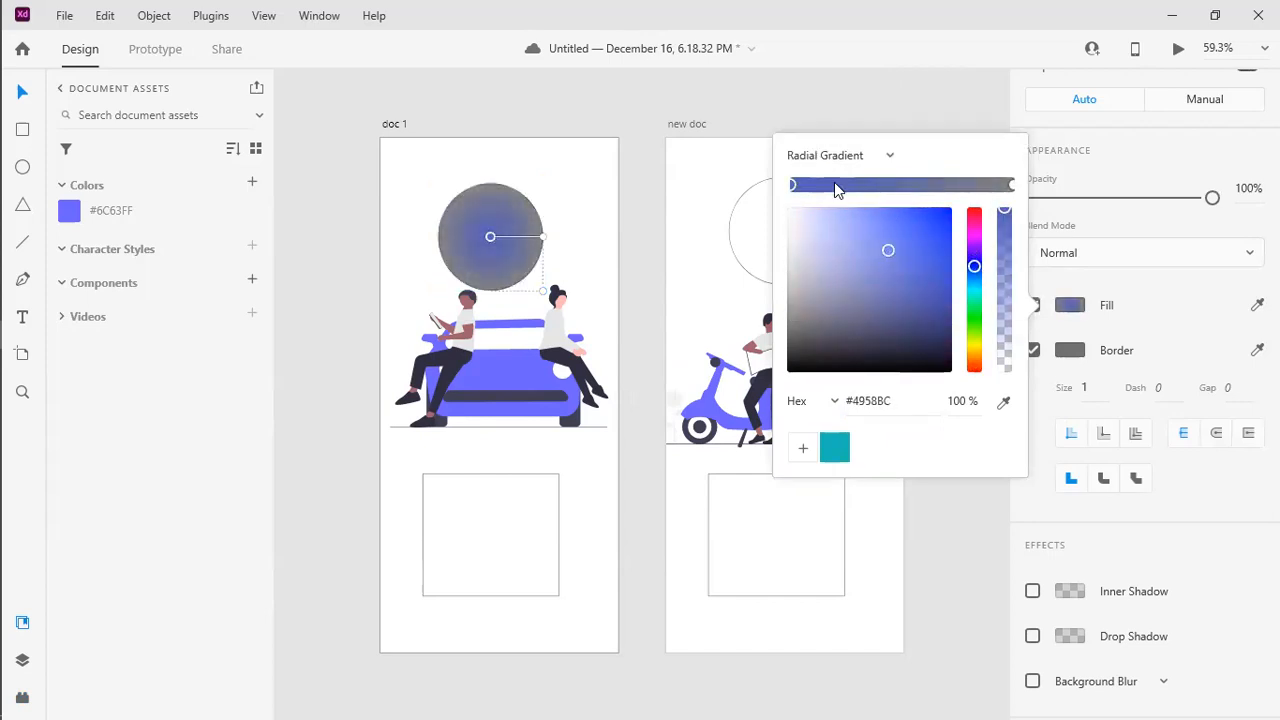
pyautogui.click(1000, 184)
pyautogui.click(975, 262)
pyautogui.moveTo(873, 262)
pyautogui.mouseDown()
pyautogui.moveTo(883, 276)
pyautogui.moveTo(885, 260)
pyautogui.mouseUp()
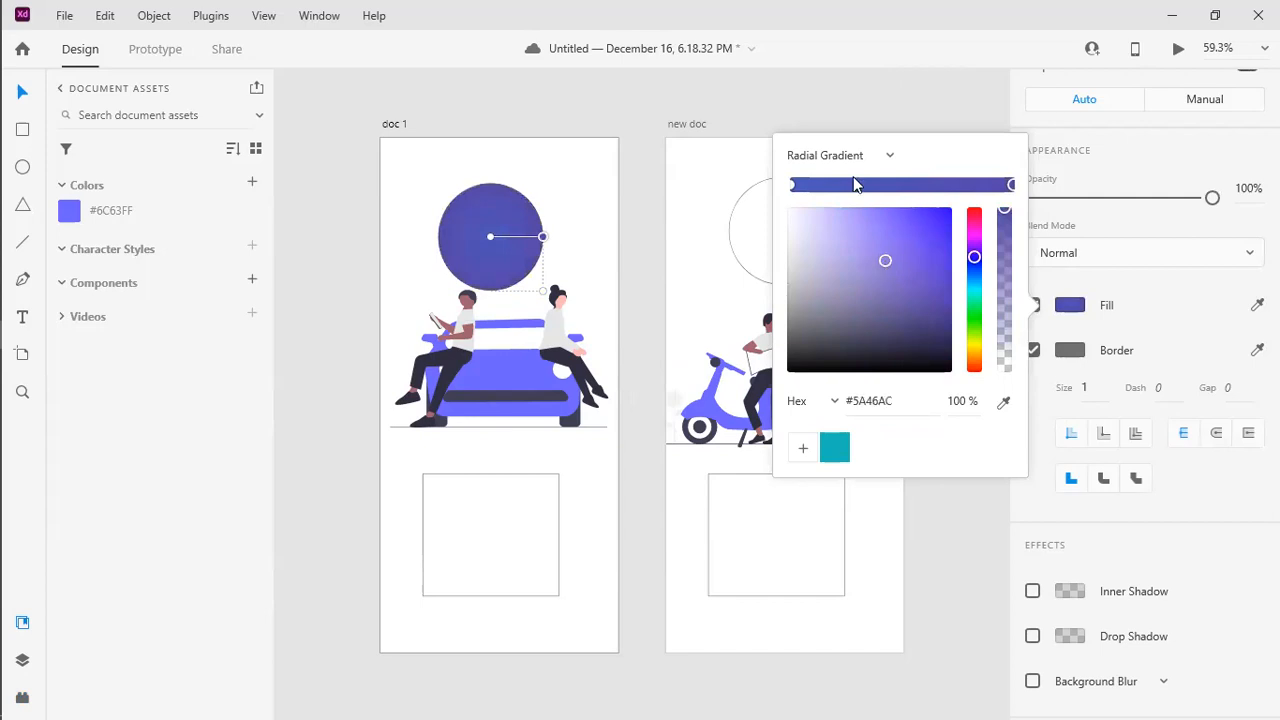
# Step: Switch the circle's fill to a linear gradient, move its start point slightly down and lighten the start colour to #9AA3DB
pyautogui.click(857, 160)
pyautogui.click(825, 115)
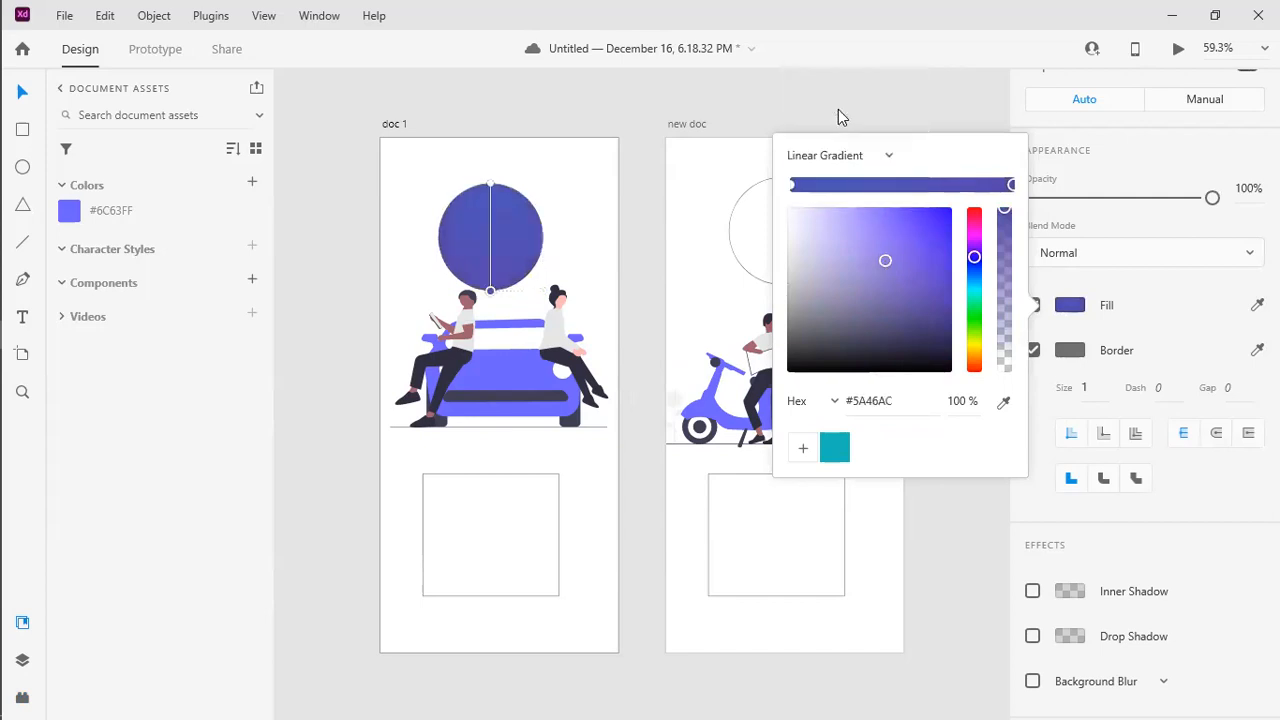
pyautogui.moveTo(491, 184)
pyautogui.mouseDown()
pyautogui.moveTo(557, 216)
pyautogui.moveTo(490, 199)
pyautogui.mouseUp()
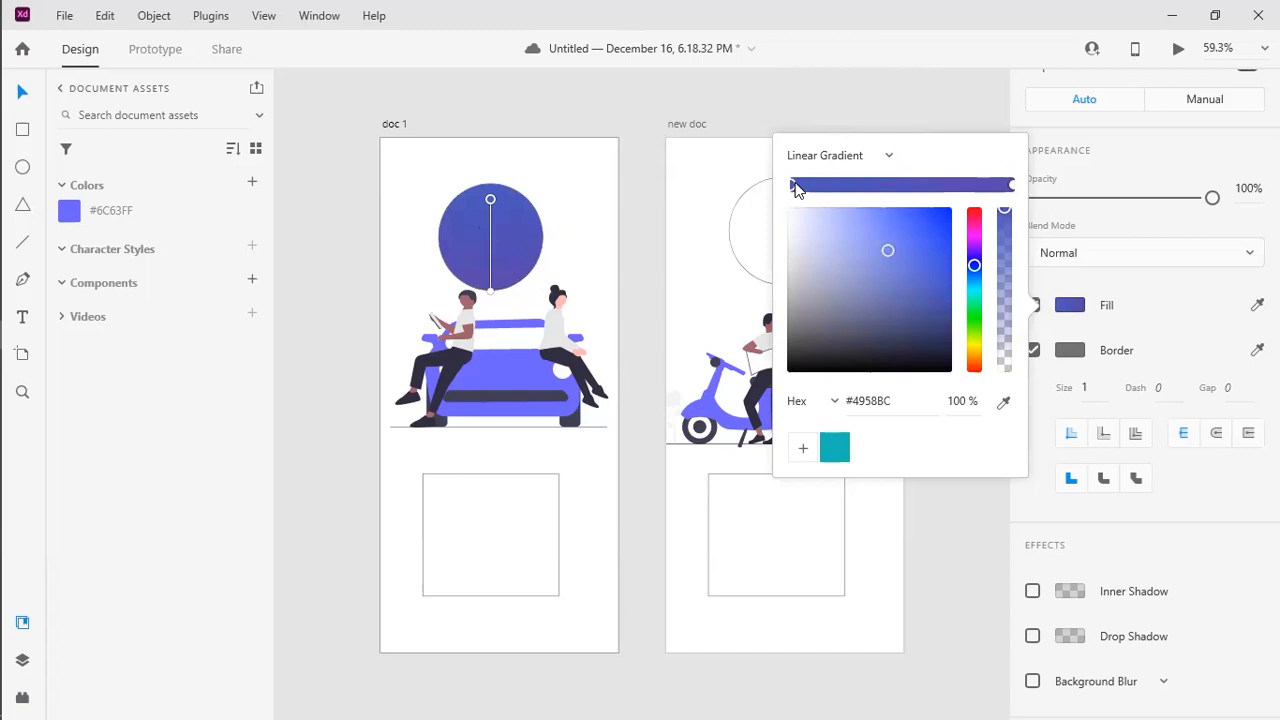
pyautogui.moveTo(900, 246)
pyautogui.mouseDown()
pyautogui.moveTo(825, 221)
pyautogui.moveTo(836, 231)
pyautogui.mouseUp()
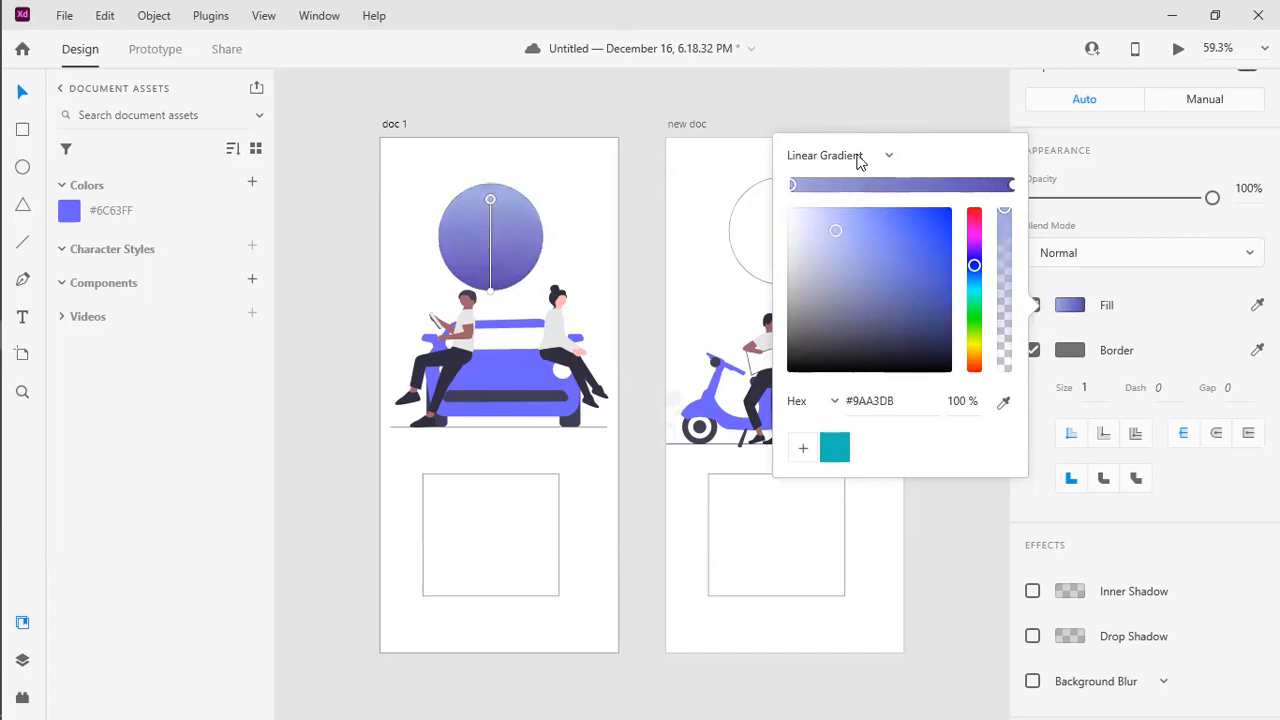
# Step: Return the circle's fill to a radial gradient and extend its radius beyond the circle's edge
pyautogui.click(858, 158)
pyautogui.click(850, 192)
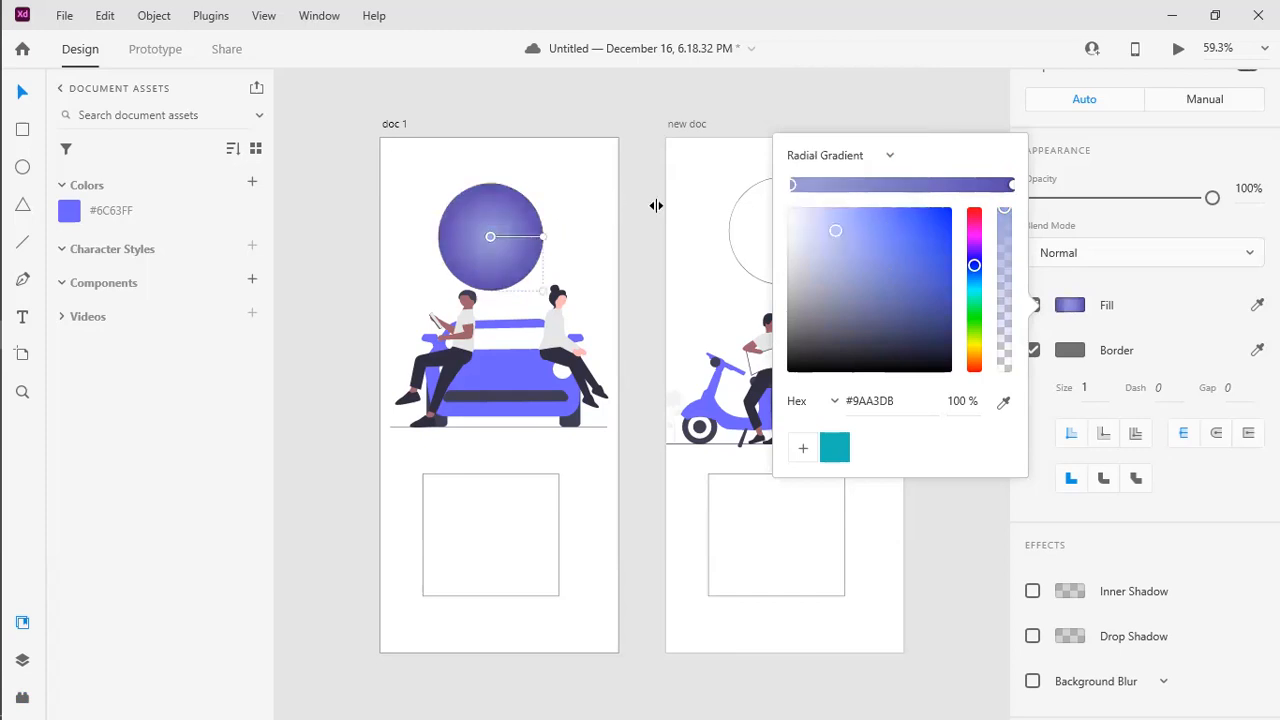
pyautogui.moveTo(548, 242); pyautogui.dragTo(576, 237)
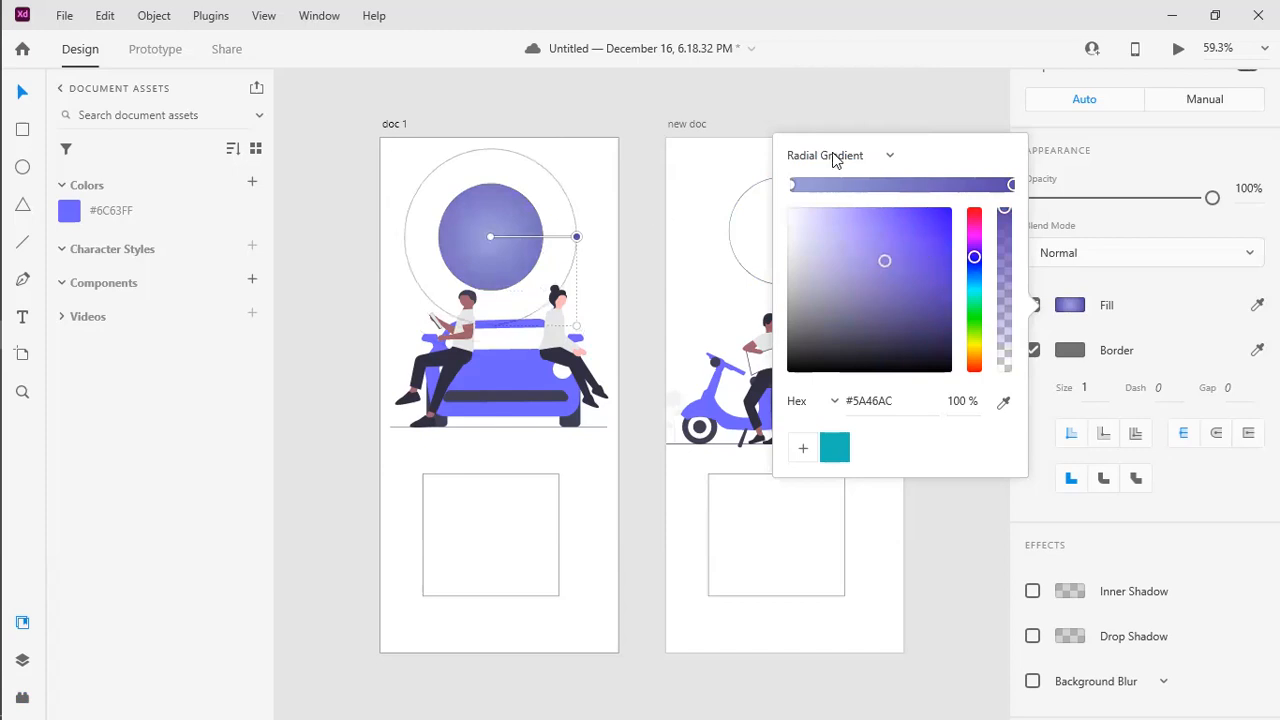
# Step: Fill the circle with solid blue #0C22AE, saving it as a swatch and adding the circle's colours to the document assets
pyautogui.click(892, 157)
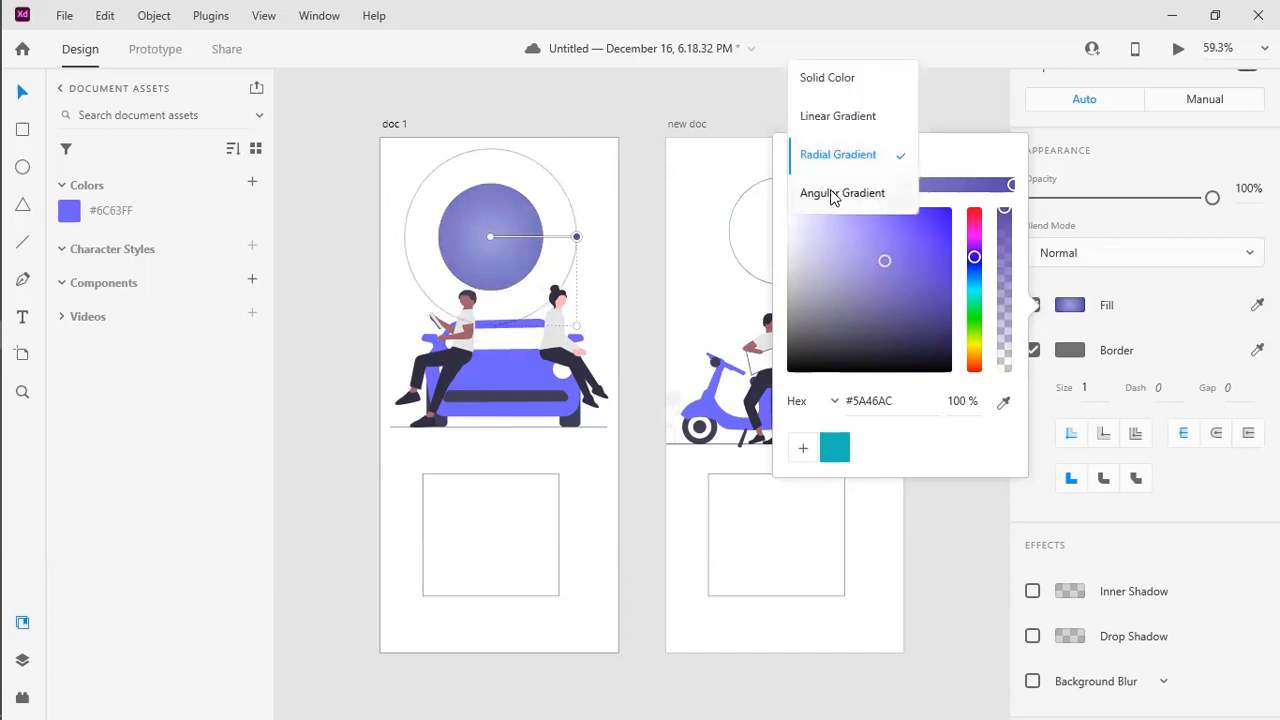
pyautogui.click(852, 95)
pyautogui.moveTo(939, 212); pyautogui.dragTo(940, 245)
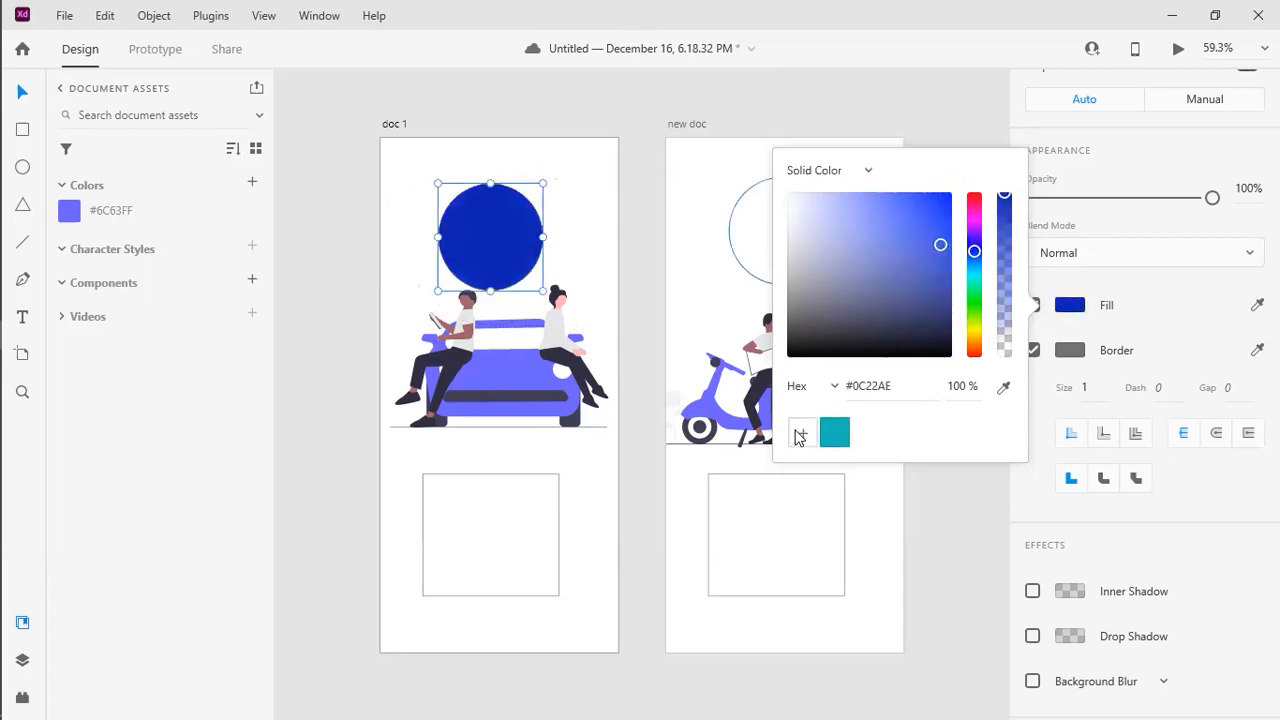
pyautogui.click(800, 435)
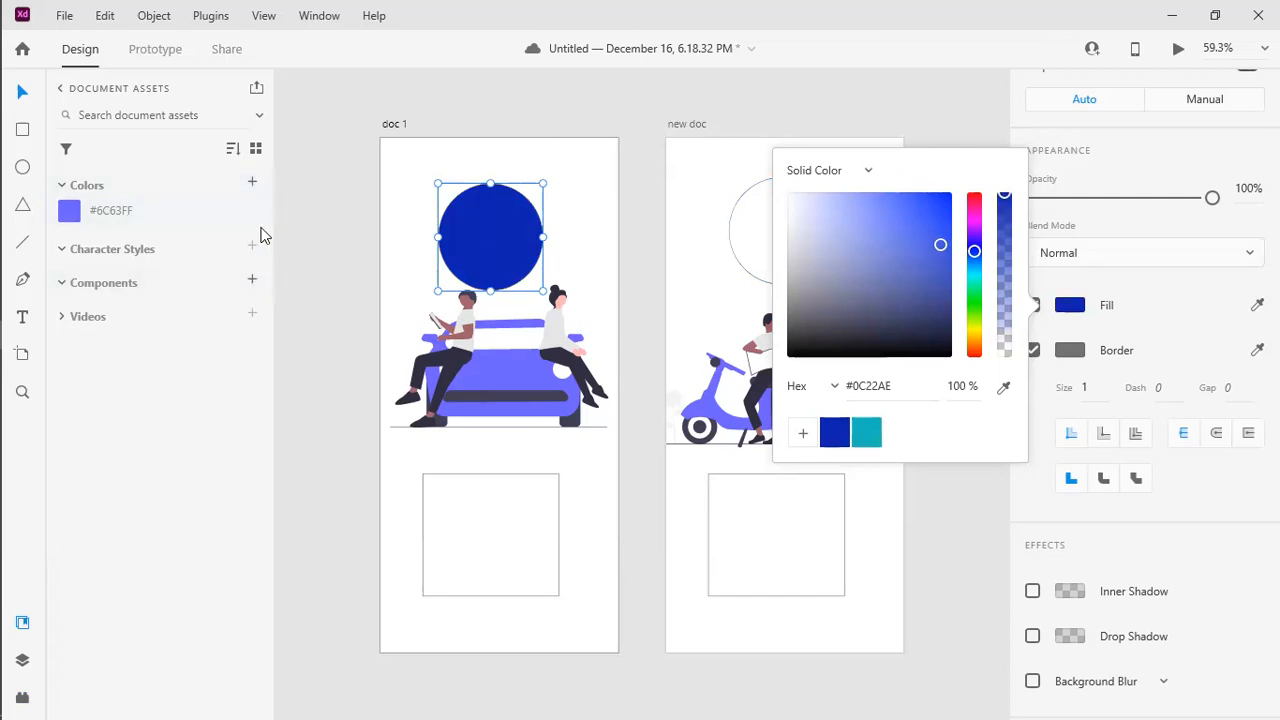
pyautogui.click(252, 182)
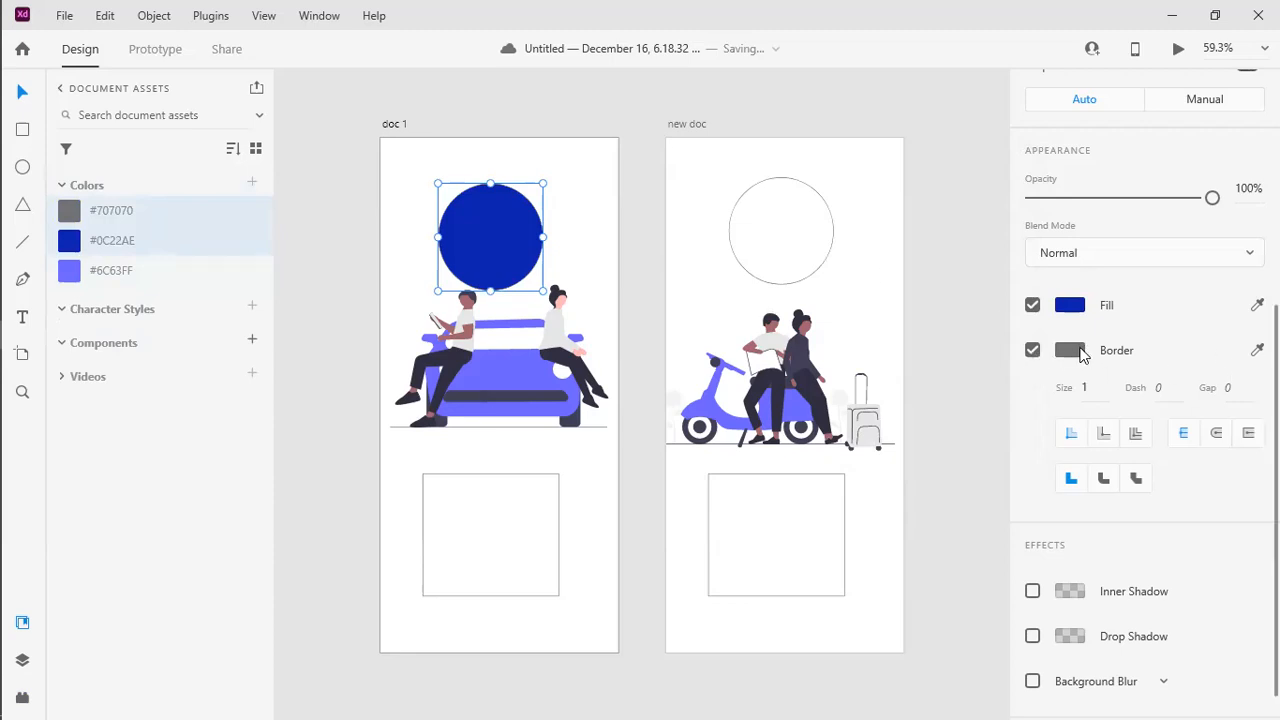
# Step: Turn off the border on the blue circle in the doc 1 artboard
pyautogui.click(1081, 355)
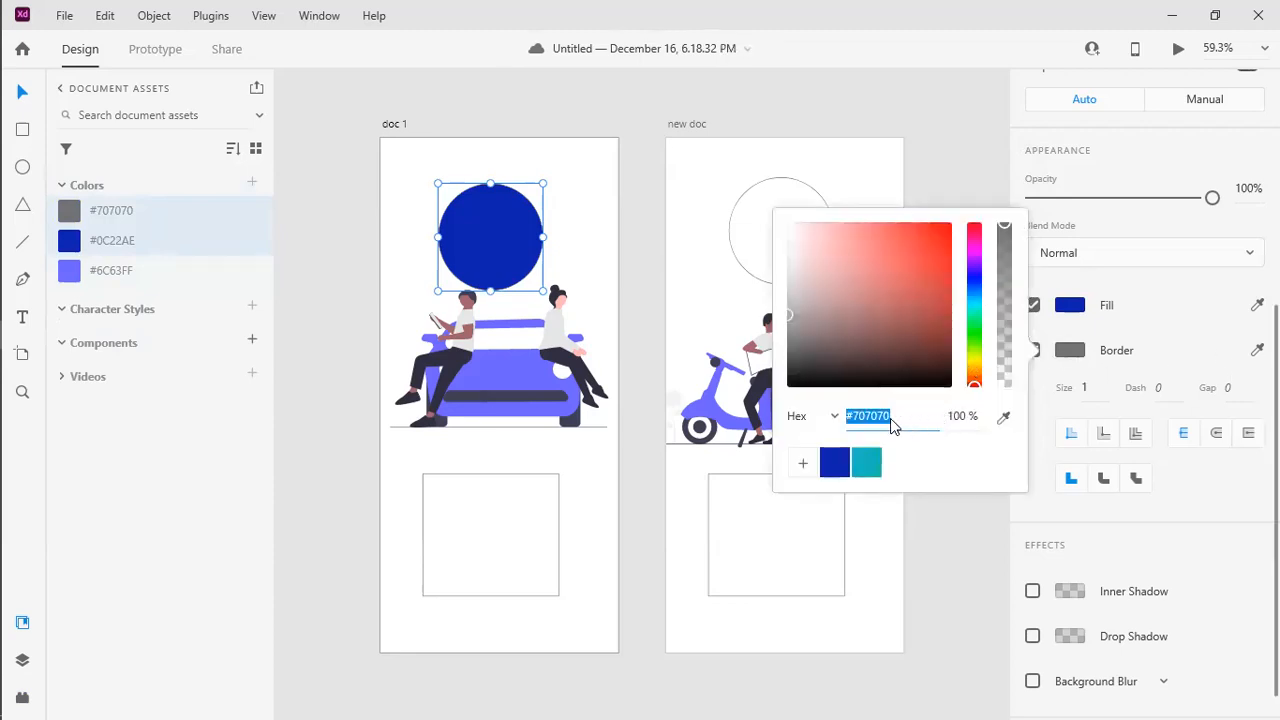
pyautogui.click(1046, 348)
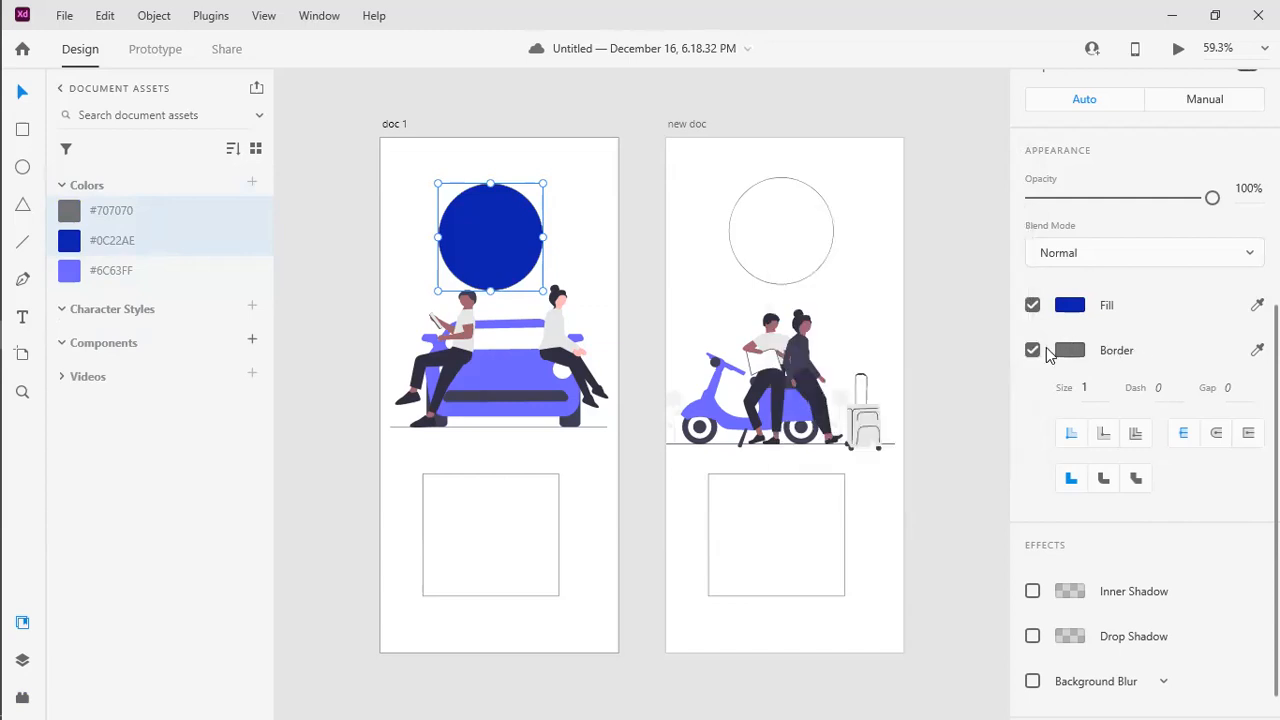
pyautogui.click(1036, 350)
# Step: Change the doc 1 circle's solid fill to teal #0CAE9E
pyautogui.click(492, 248)
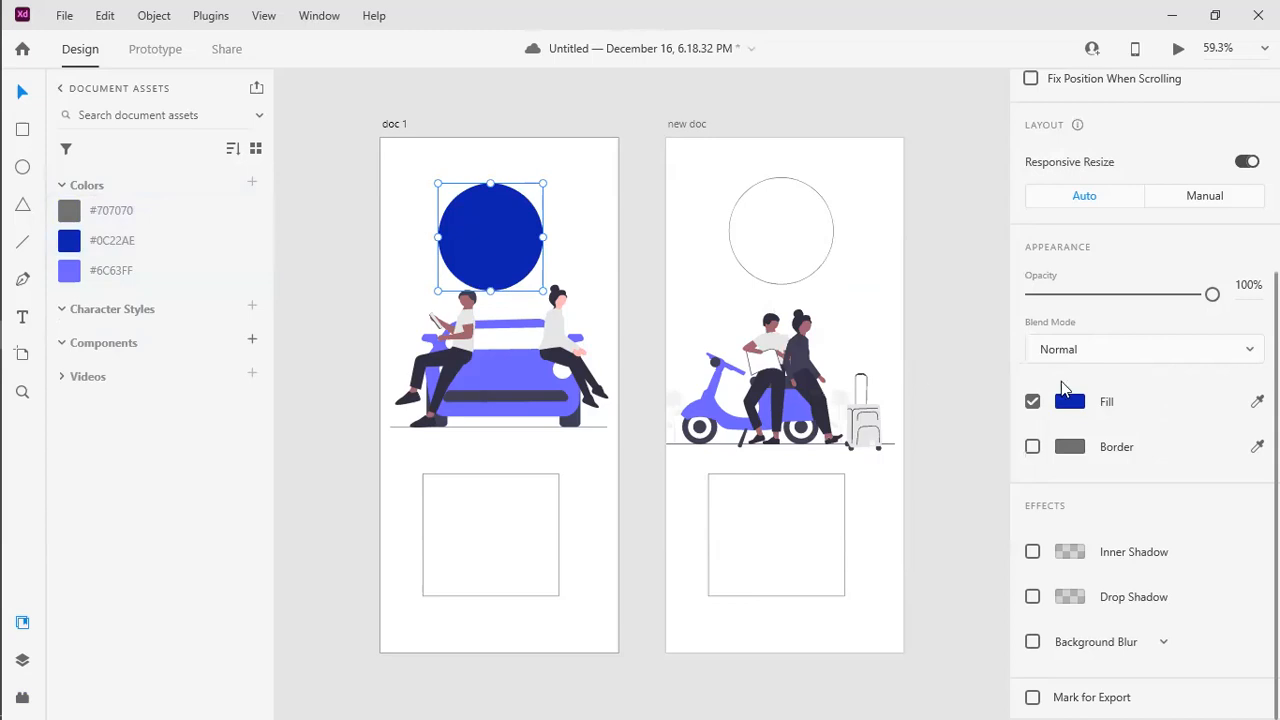
pyautogui.click(1069, 401)
pyautogui.moveTo(973, 352); pyautogui.dragTo(967, 373)
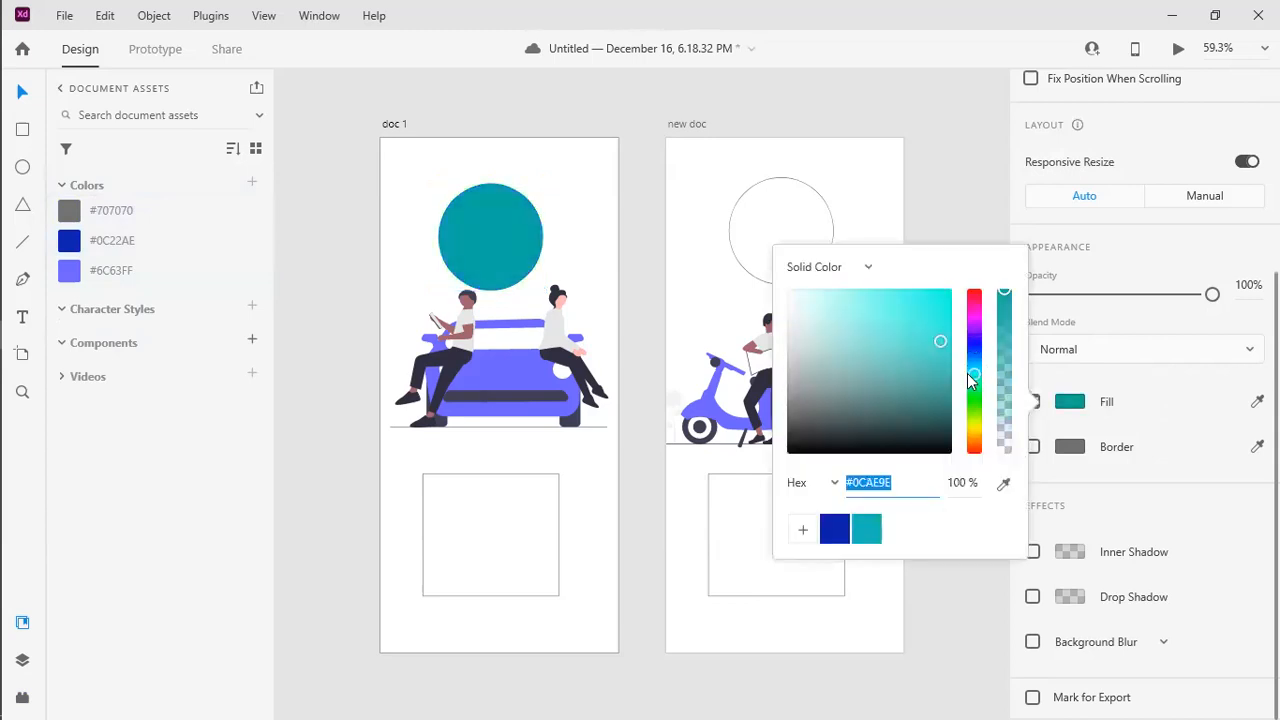
pyautogui.click(522, 238)
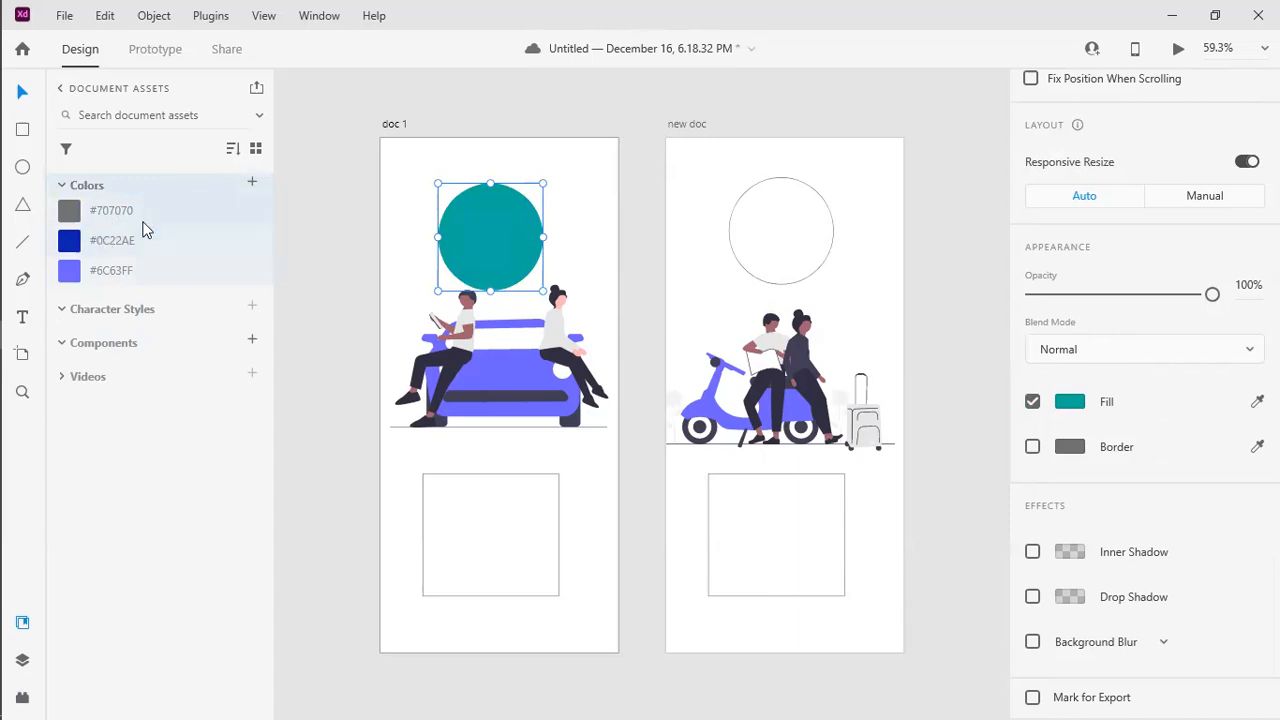
# Step: Add the circle's teal to the document colours and delete the grey #707070 colour from them
pyautogui.click(253, 182)
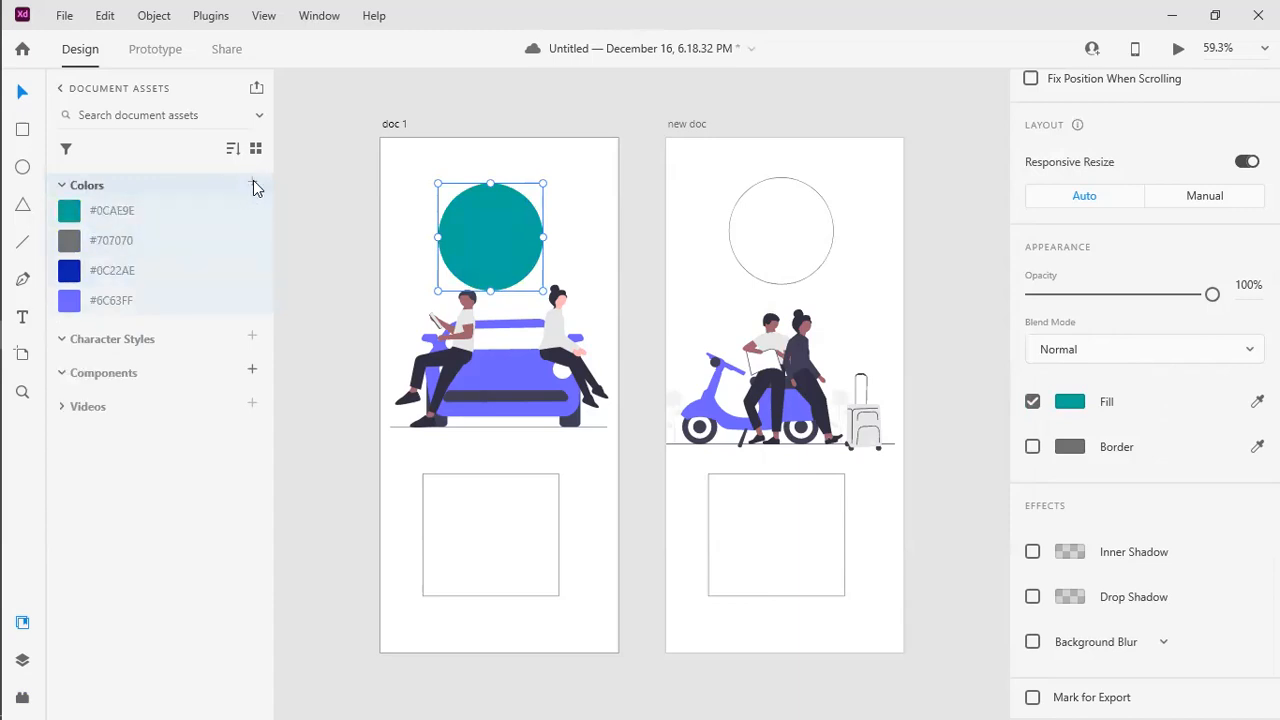
pyautogui.rightClick(109, 238)
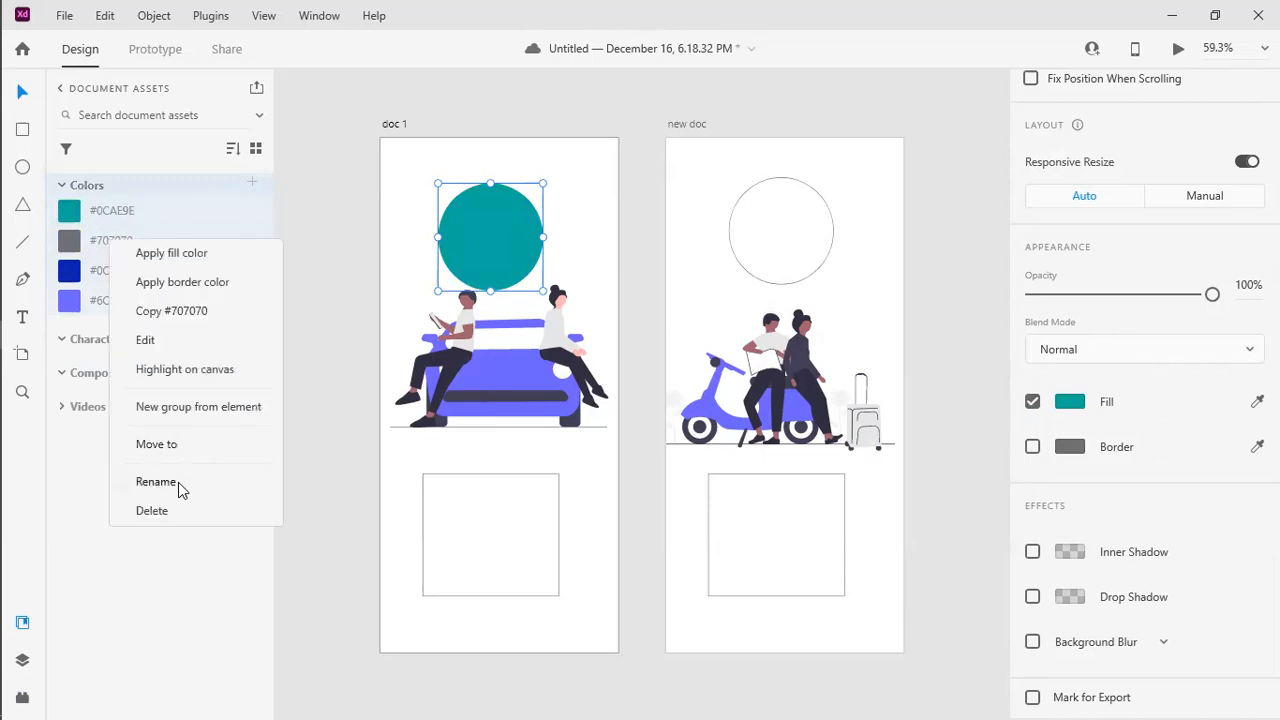
pyautogui.click(184, 518)
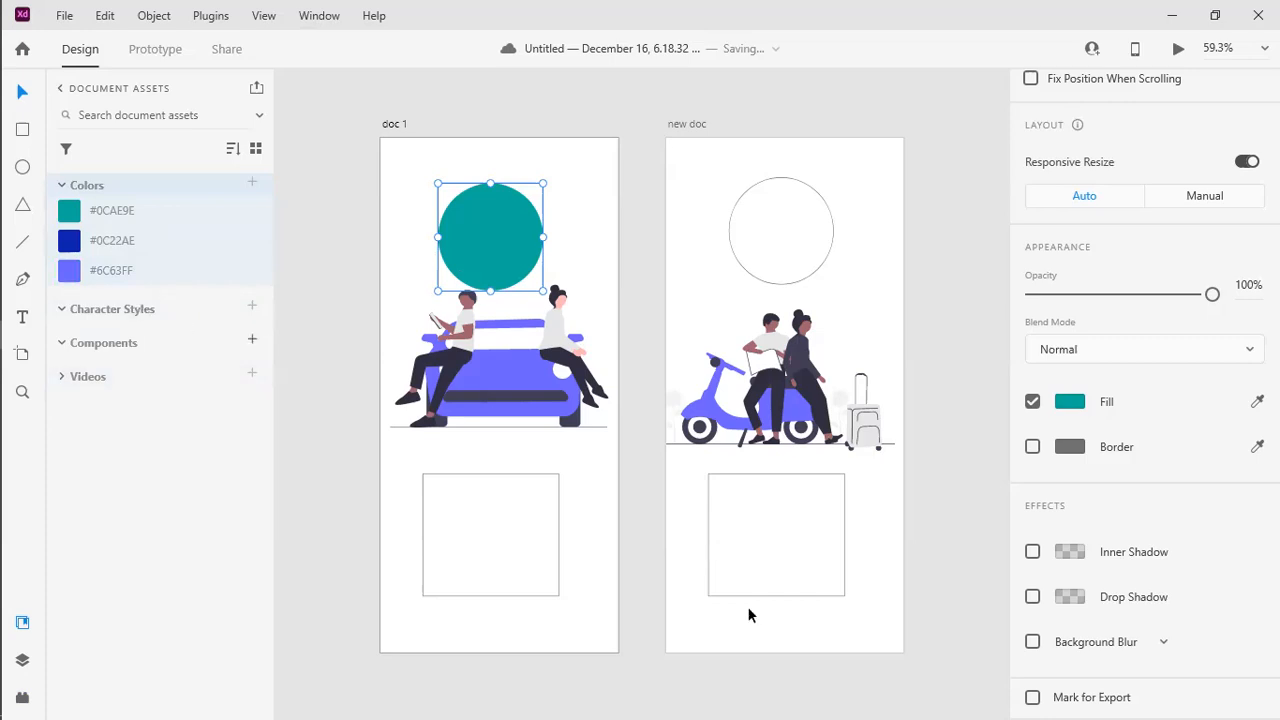
pyautogui.click(497, 534)
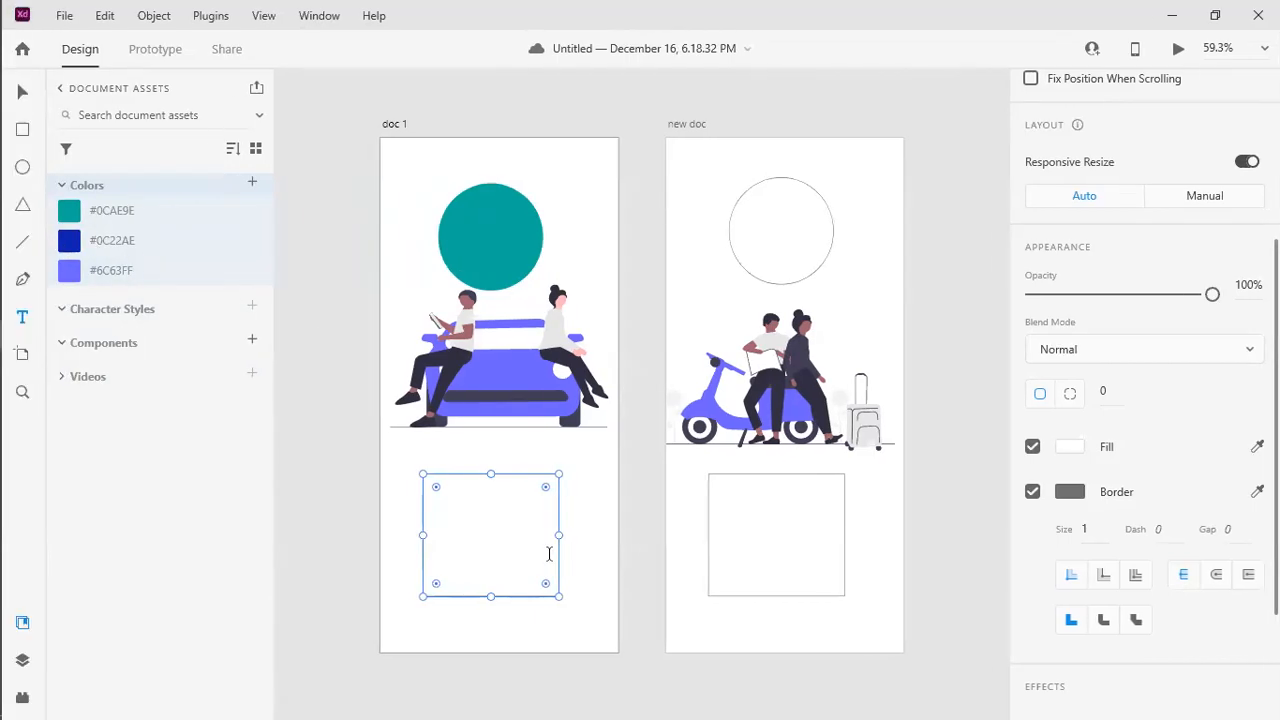
pyautogui.click(480, 528)
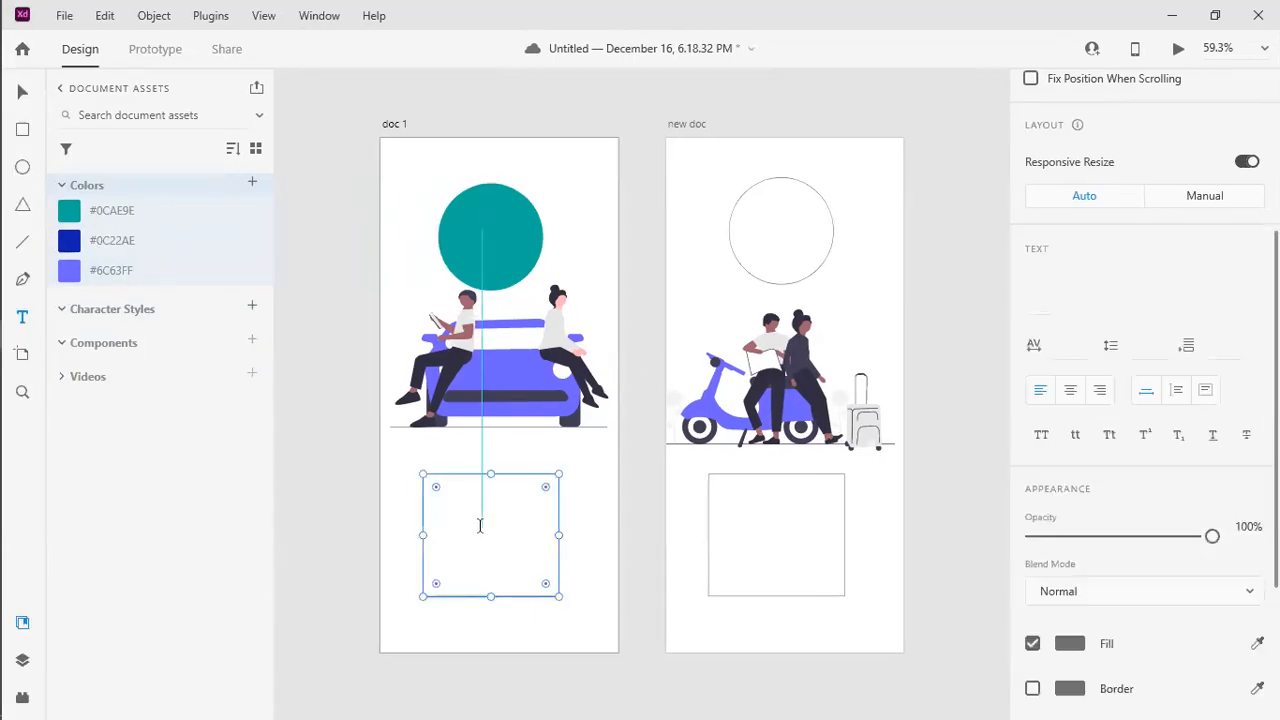
pyautogui.press('Escape')
pyautogui.press('e')
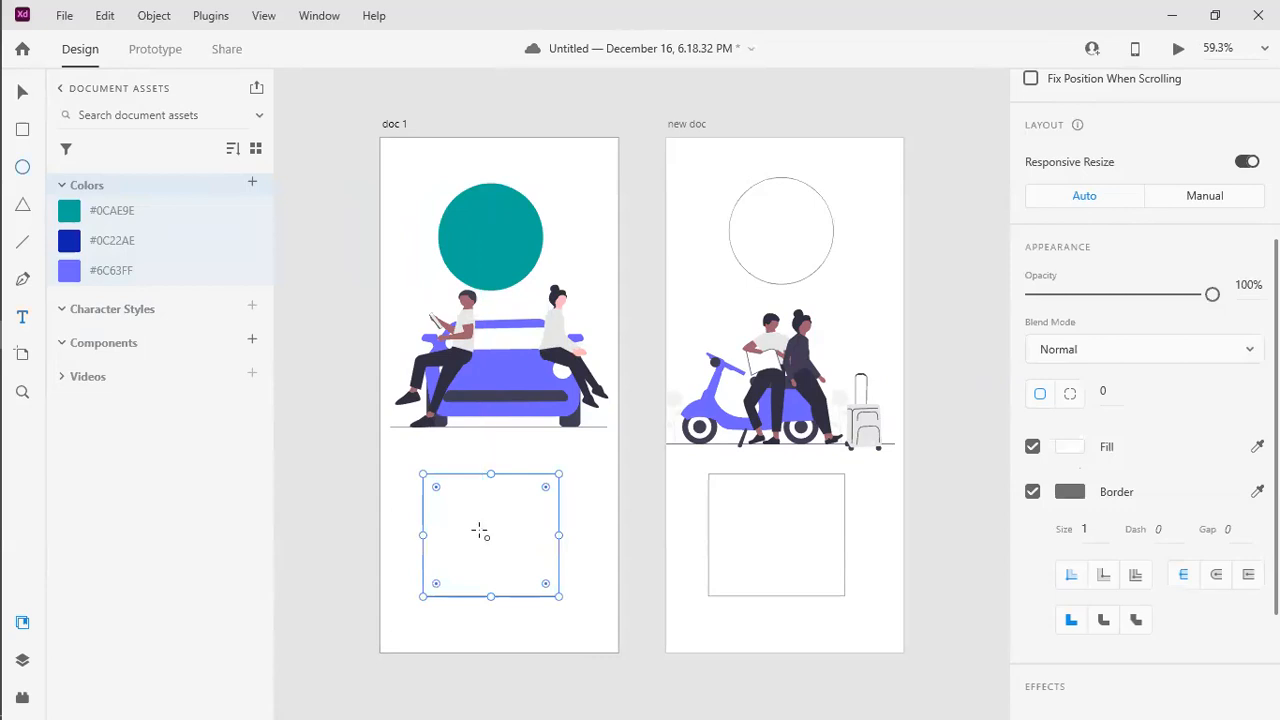
pyautogui.press('a')
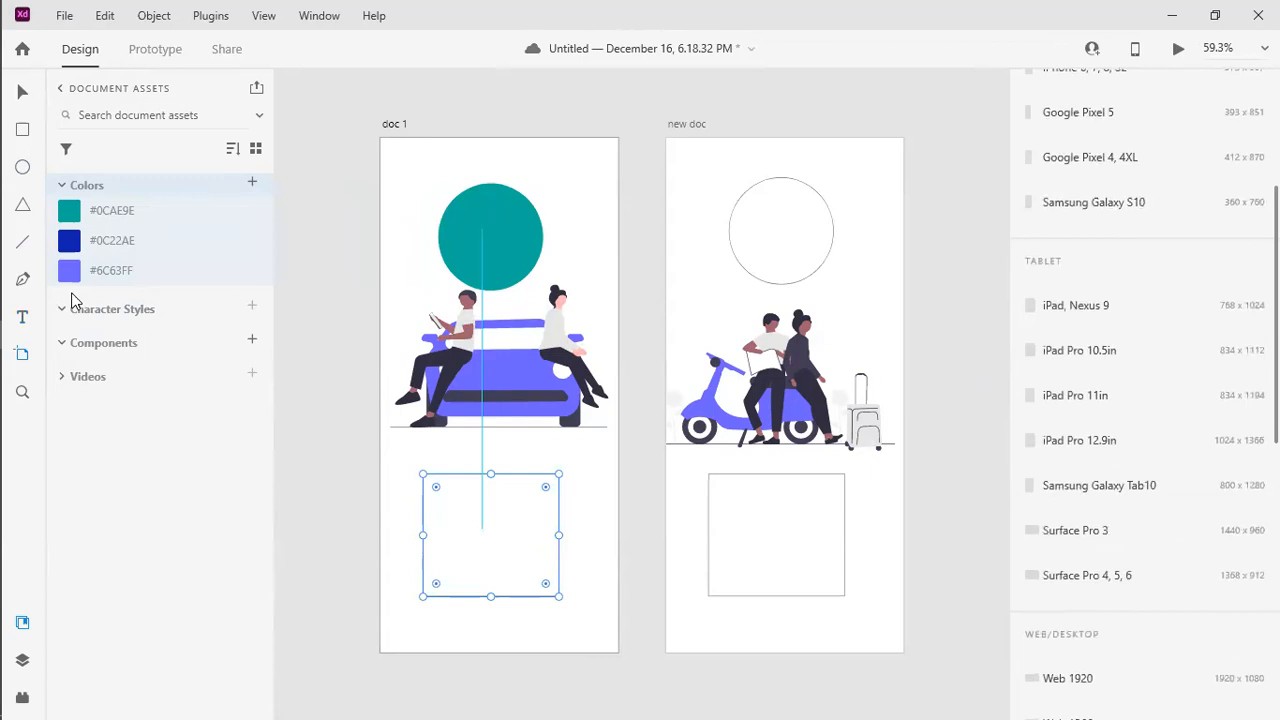
# Step: Add the text "Design leaders" inside the rectangle on the doc 1 artboard
pyautogui.press('t')
pyautogui.click(454, 519)
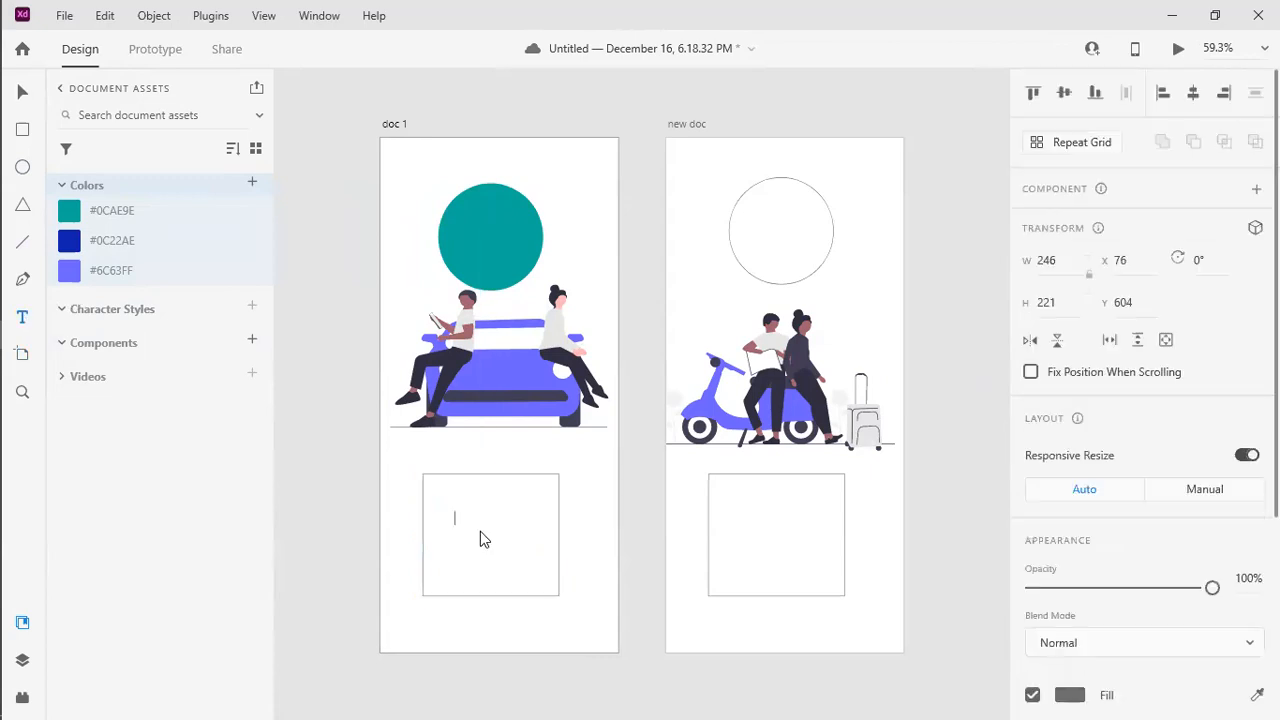
pyautogui.write('Design leaders')
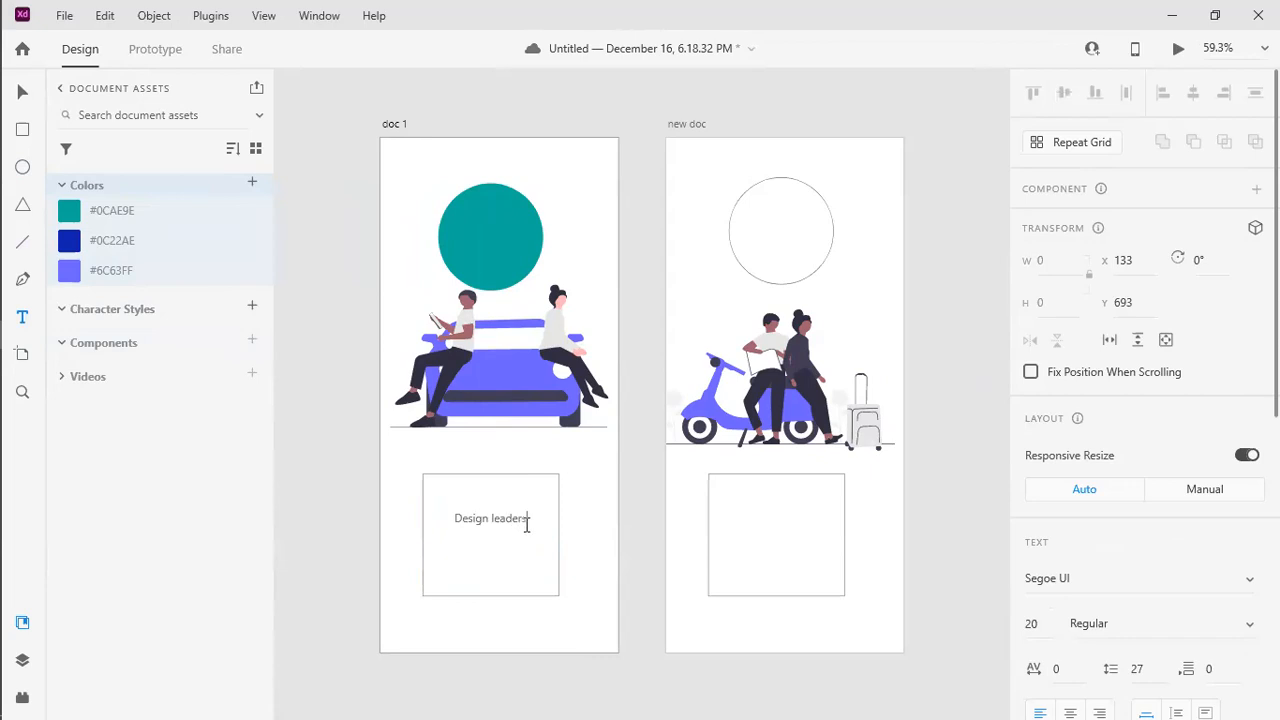
# Step: Format the "Design leaders" text in Roboto Slab with Black weight and size 40
pyautogui.hotkey('ctrl', 'a')
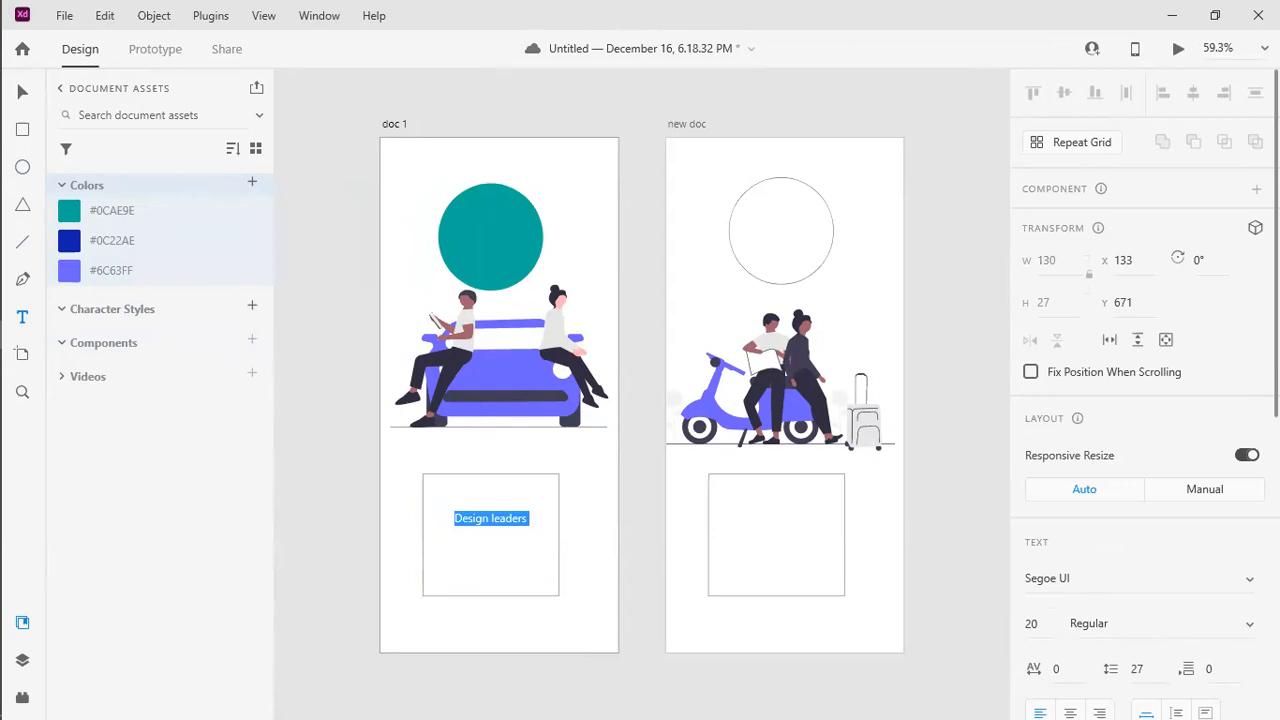
pyautogui.click(1185, 624)
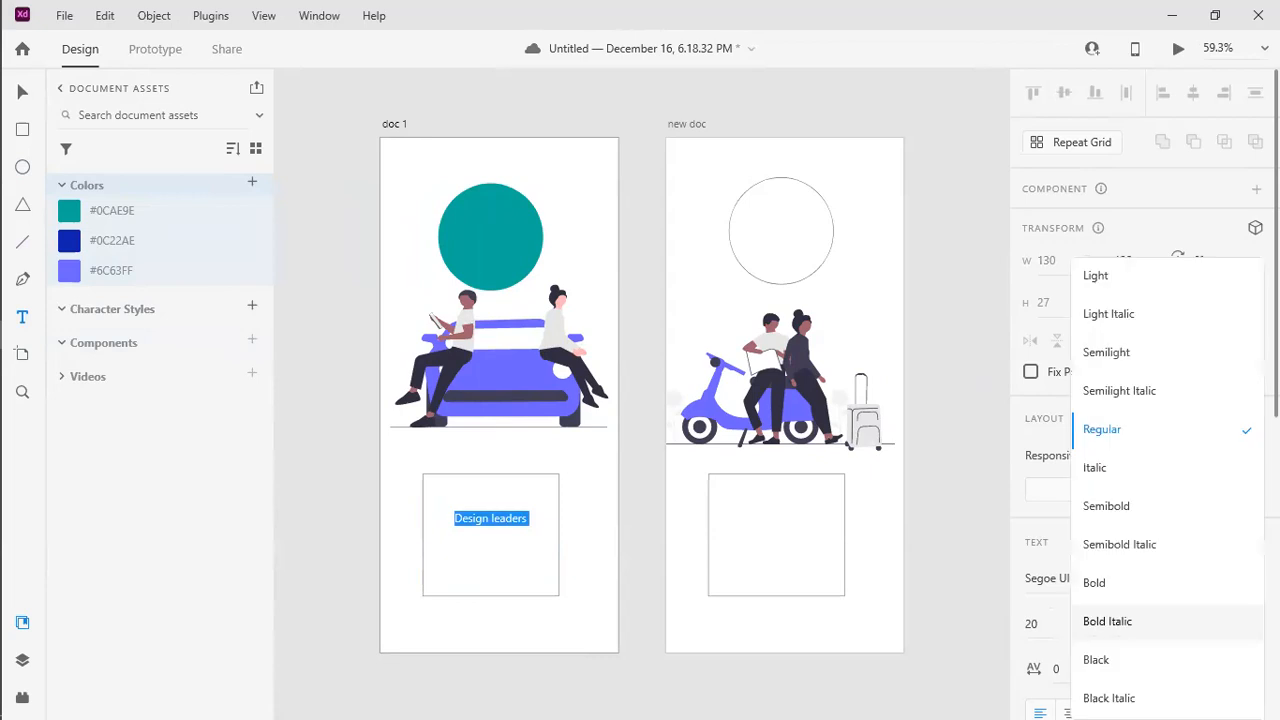
pyautogui.click(1142, 663)
pyautogui.click(1076, 580)
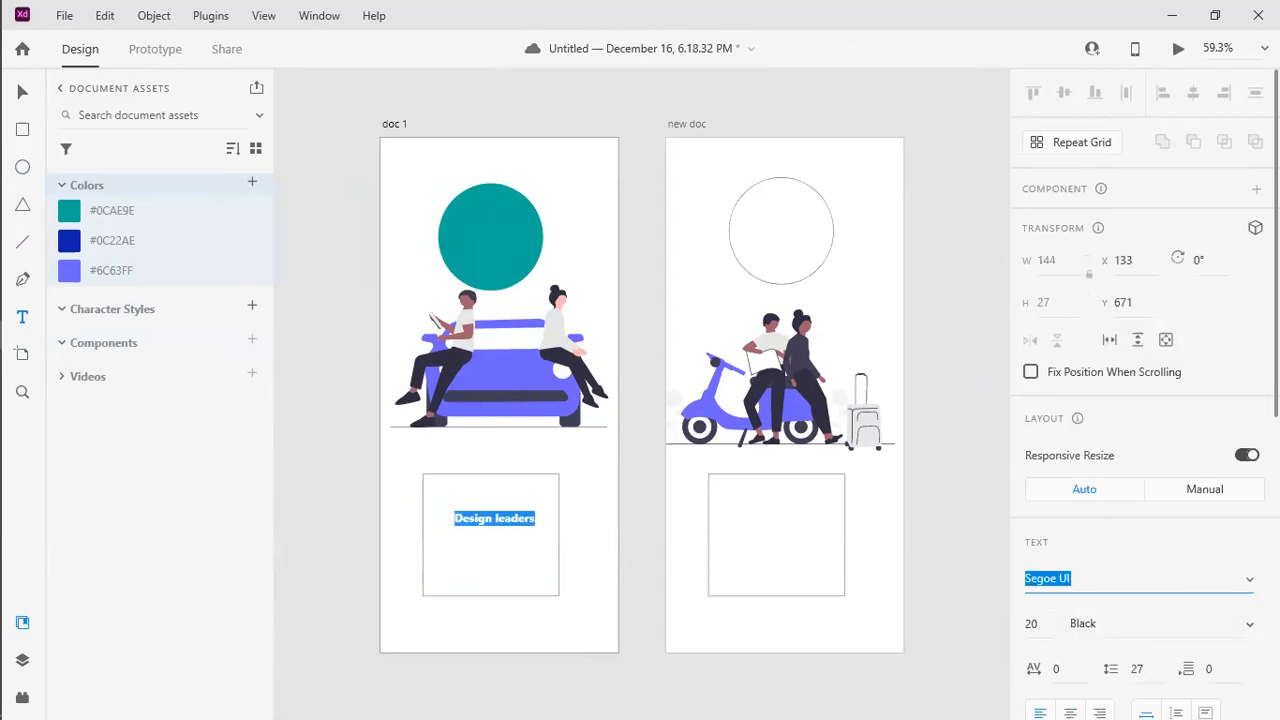
pyautogui.click(1249, 580)
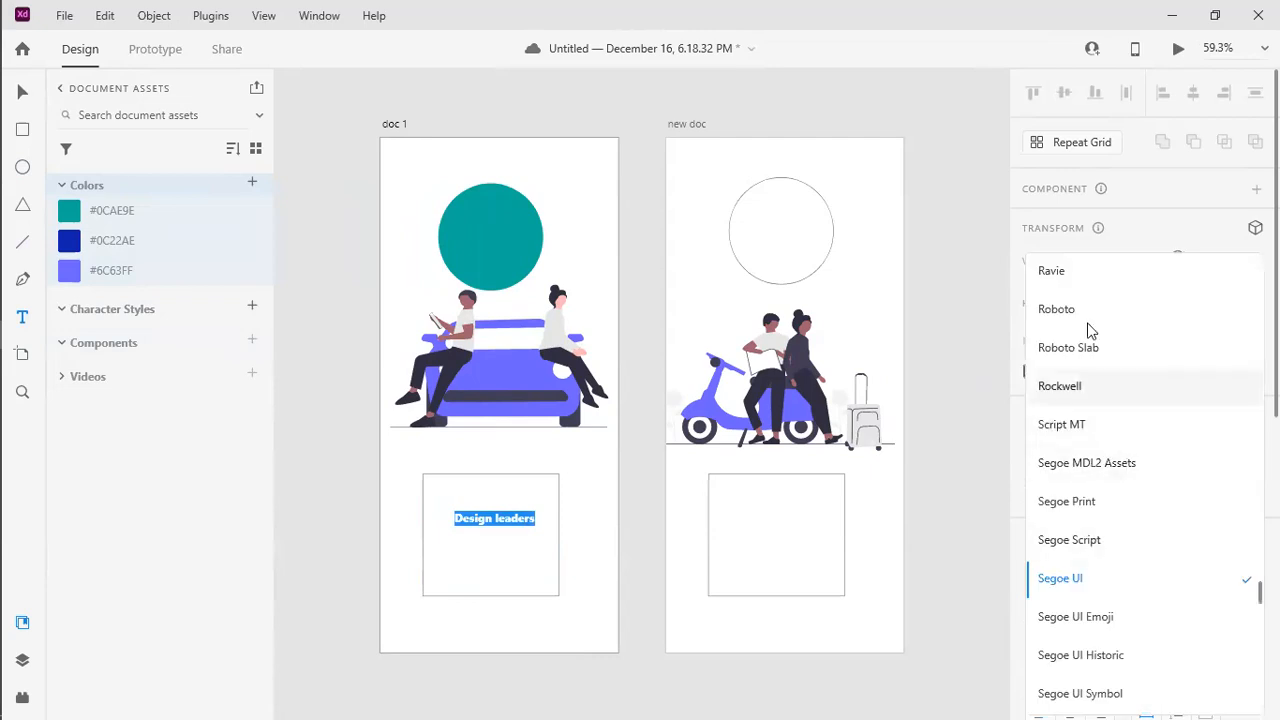
pyautogui.click(1068, 348)
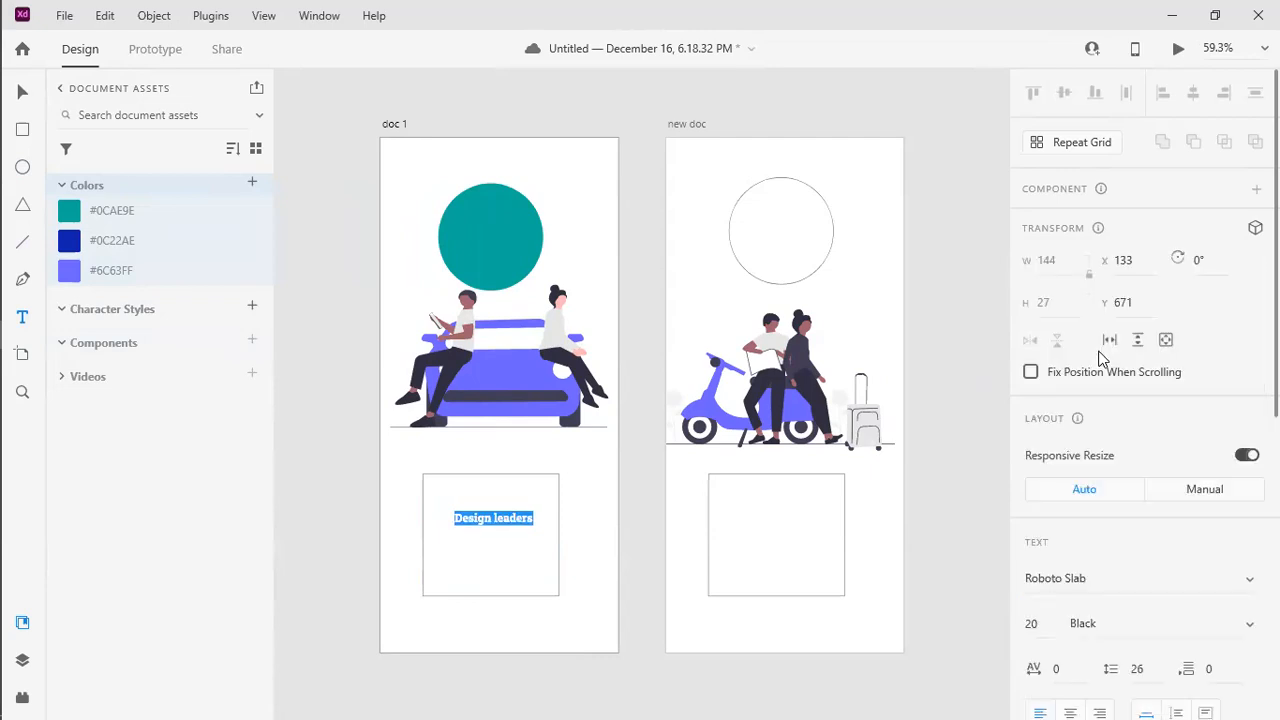
pyautogui.click(1051, 623)
pyautogui.write('40')
pyautogui.press('Return')
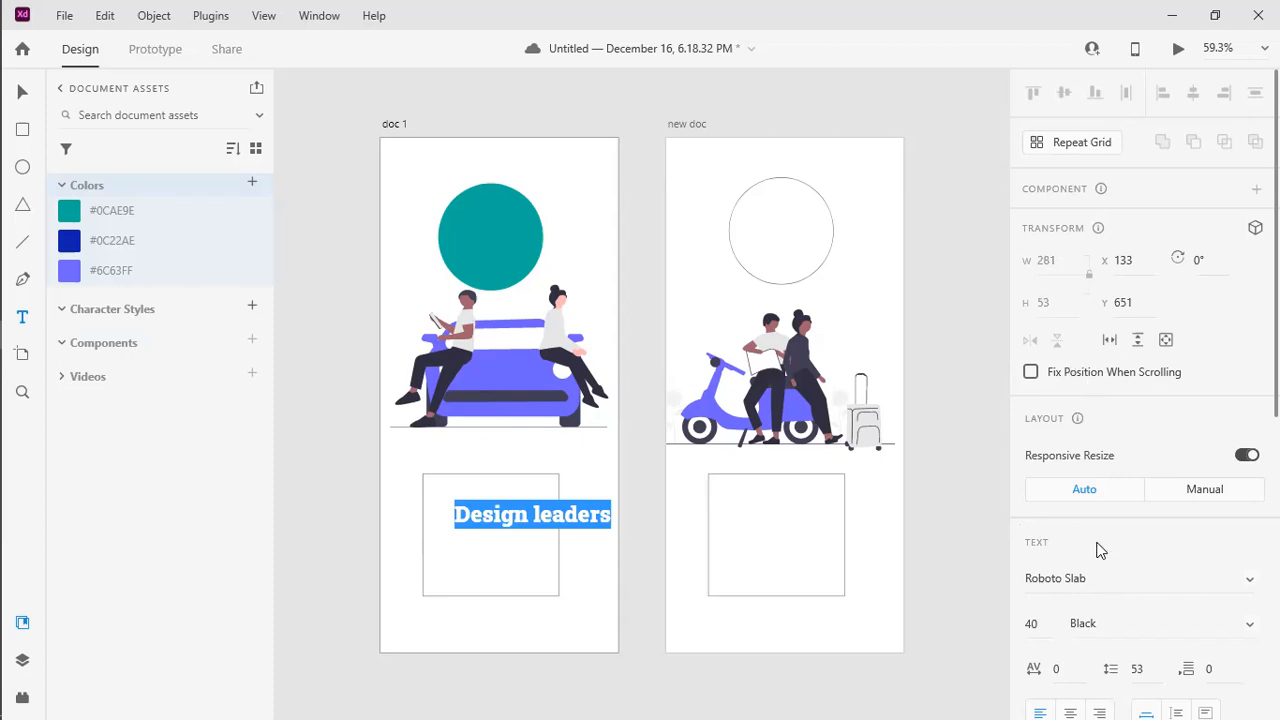
# Step: Colour the "Design leaders" text with the teal #0CAE9E sampled from the circle and give it a drop shadow
pyautogui.scroll(-3, 1100, 549)
pyautogui.scroll(-4, 1100, 549)
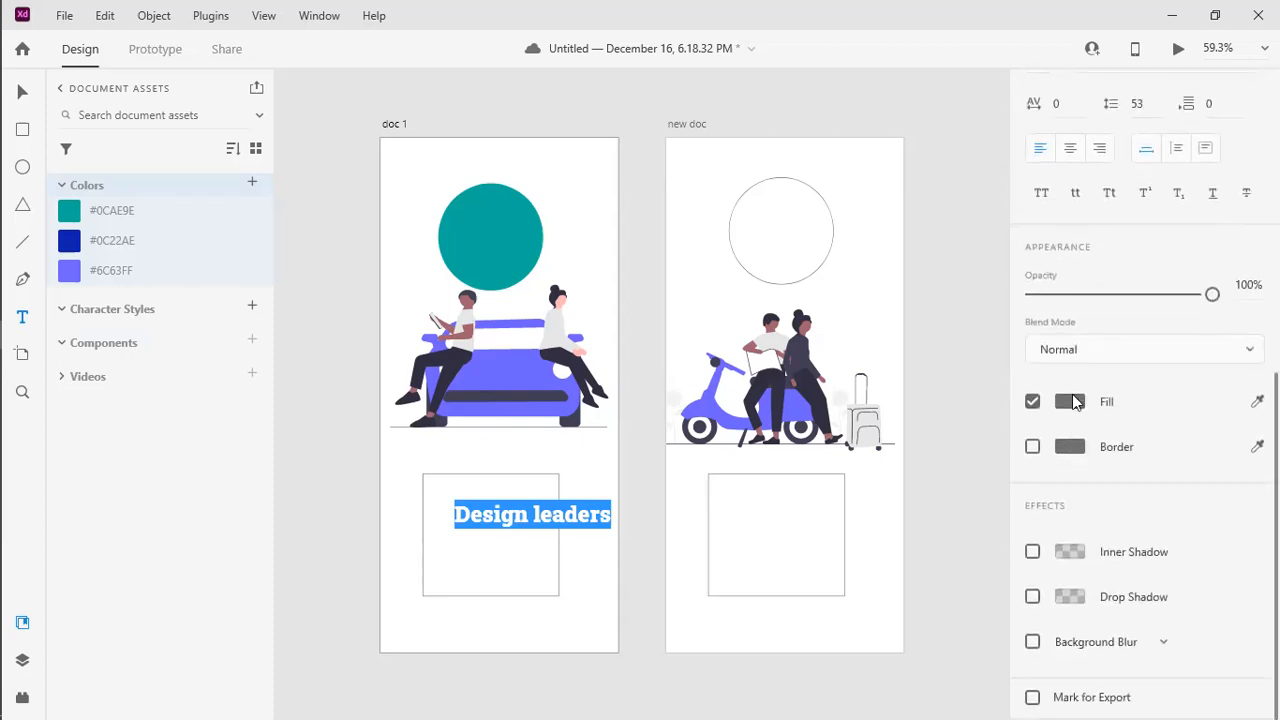
pyautogui.click(1070, 401)
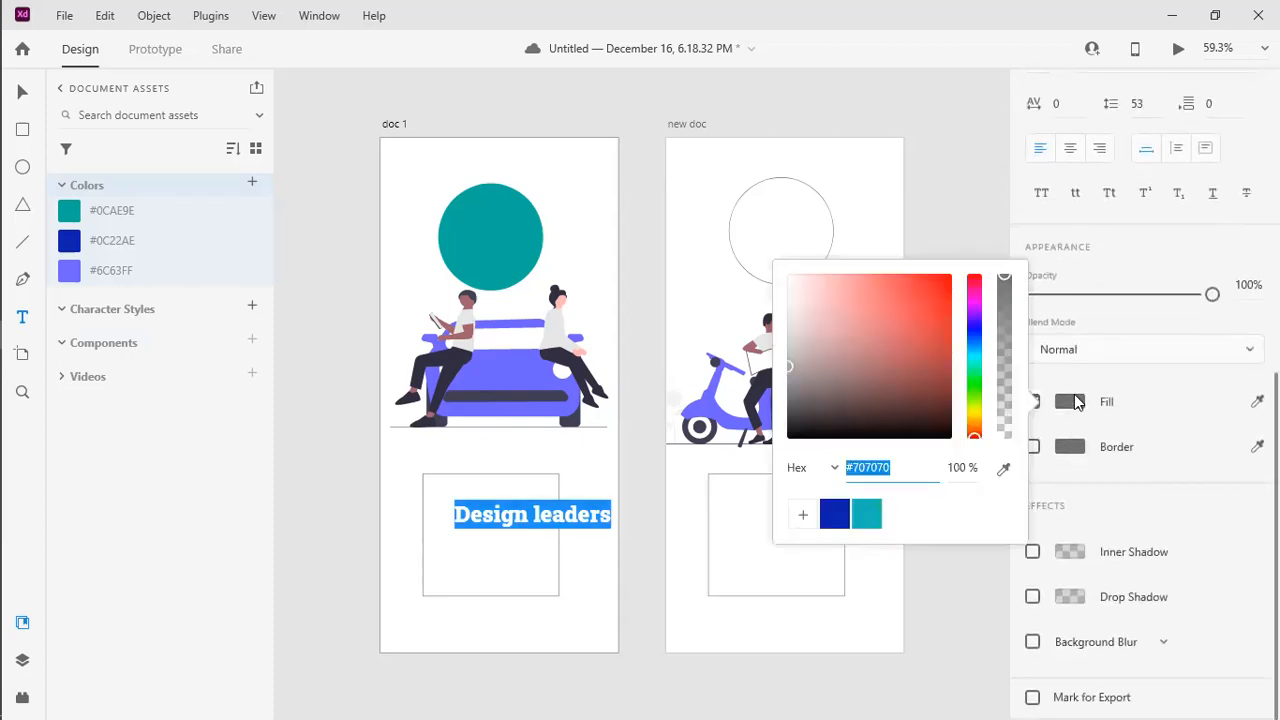
pyautogui.click(974, 354)
pyautogui.moveTo(974, 358); pyautogui.dragTo(974, 372)
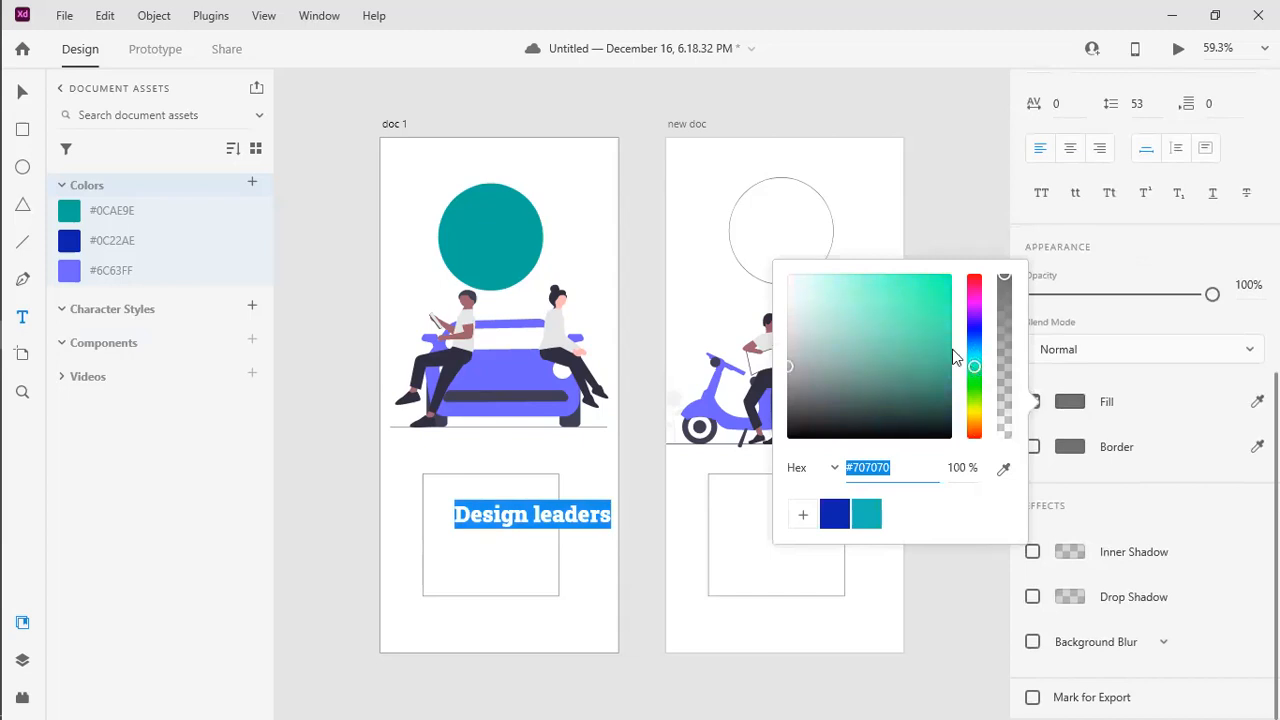
pyautogui.click(1004, 467)
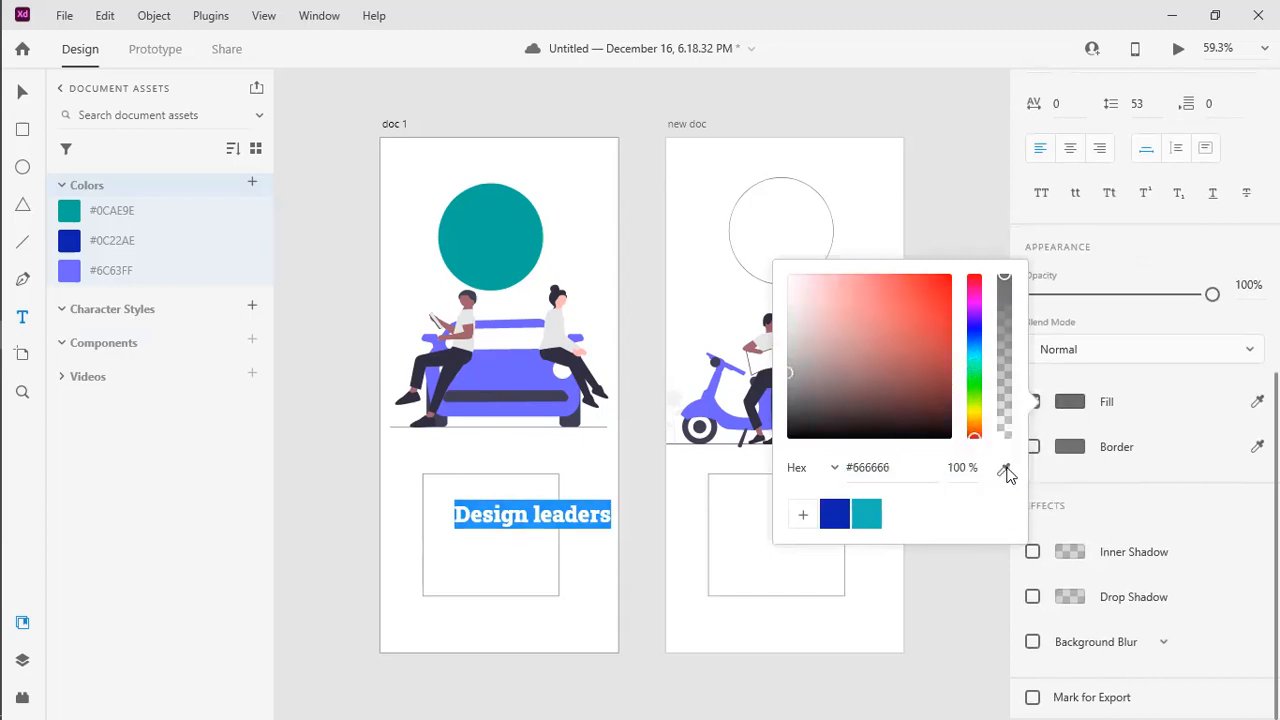
pyautogui.click(1004, 467)
pyautogui.click(493, 227)
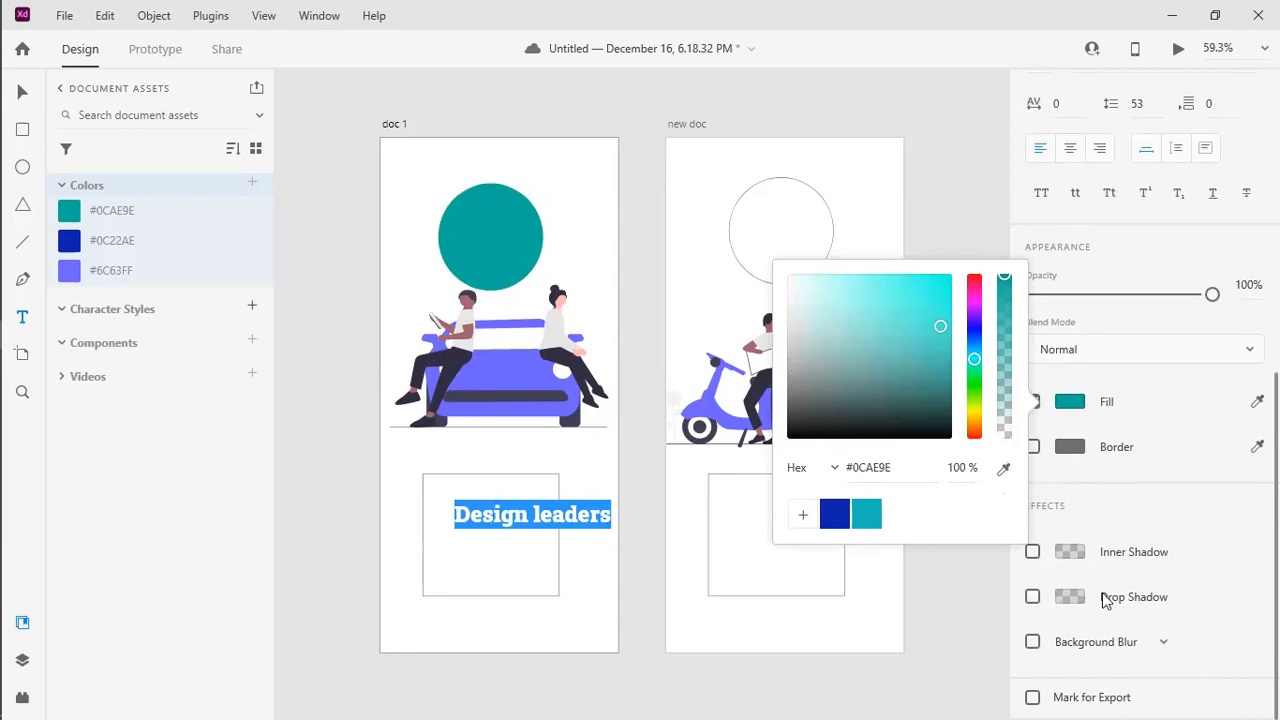
pyautogui.click(1033, 597)
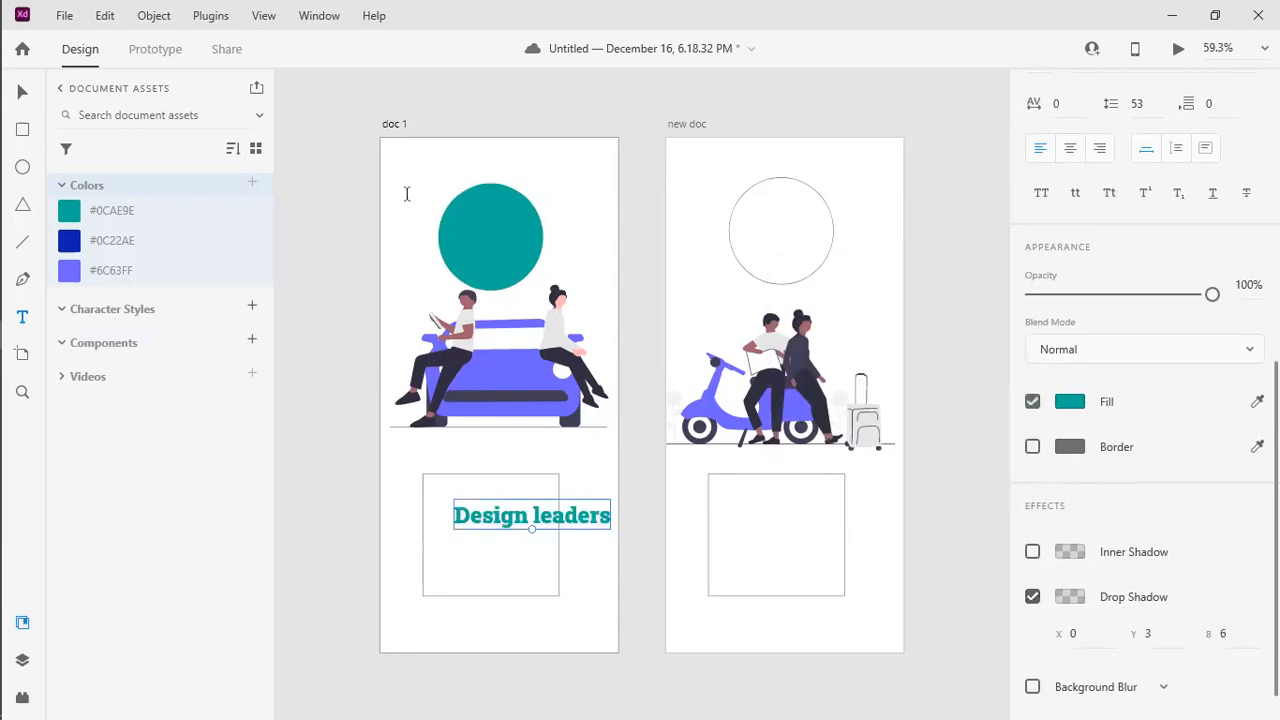
# Step: Move the "Design leaders" text so it is roughly centred across the rectangle, and save its formatting as a character style
pyautogui.click(22, 91)
pyautogui.moveTo(502, 516); pyautogui.dragTo(465, 535)
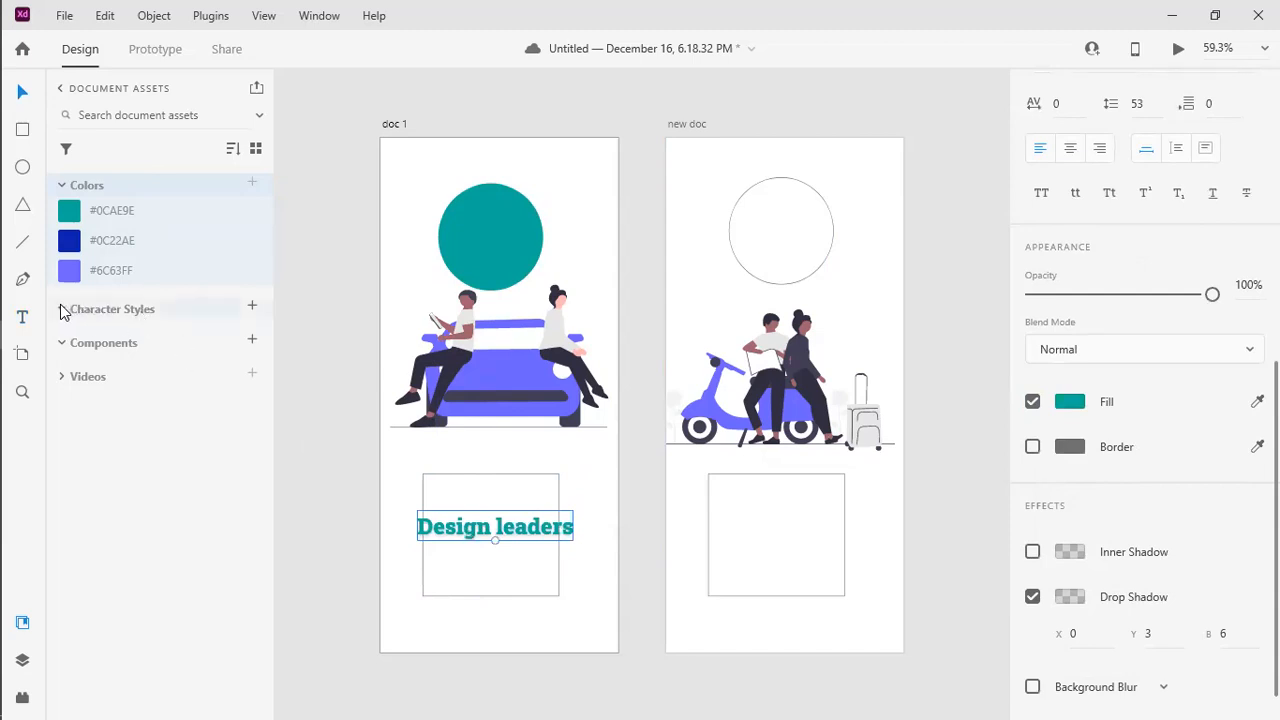
pyautogui.click(254, 304)
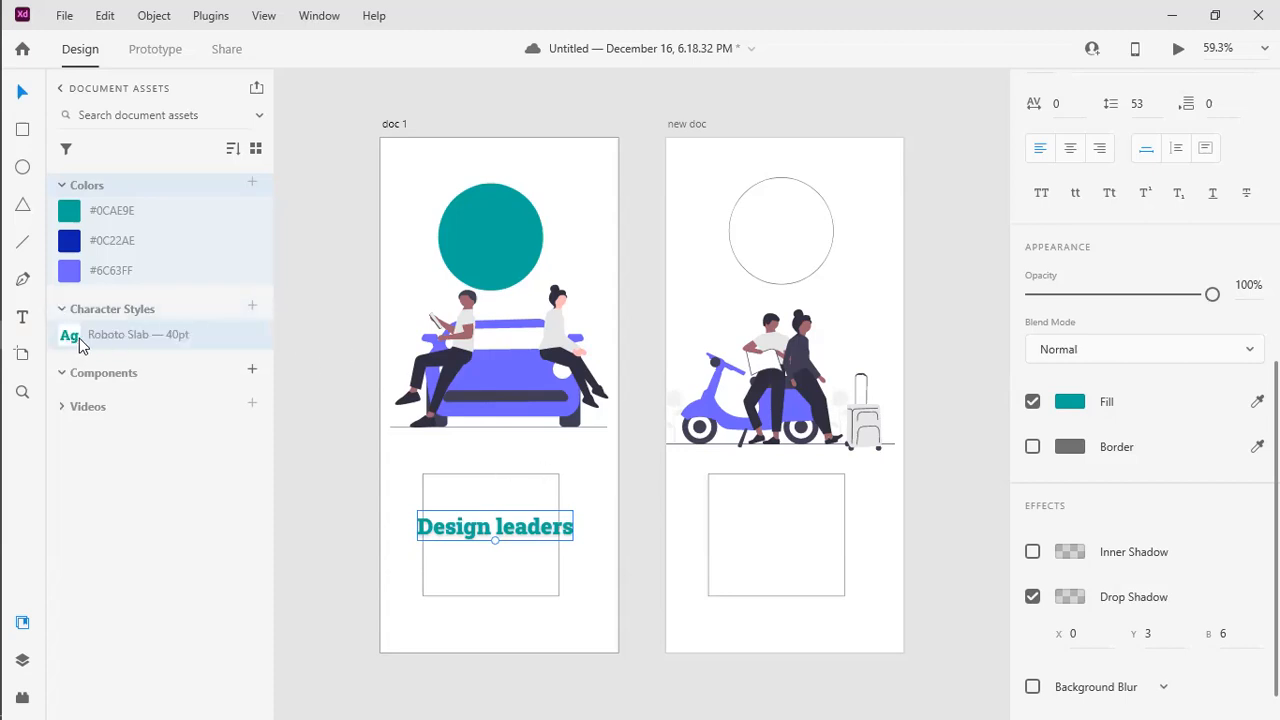
pyautogui.moveTo(84, 343)
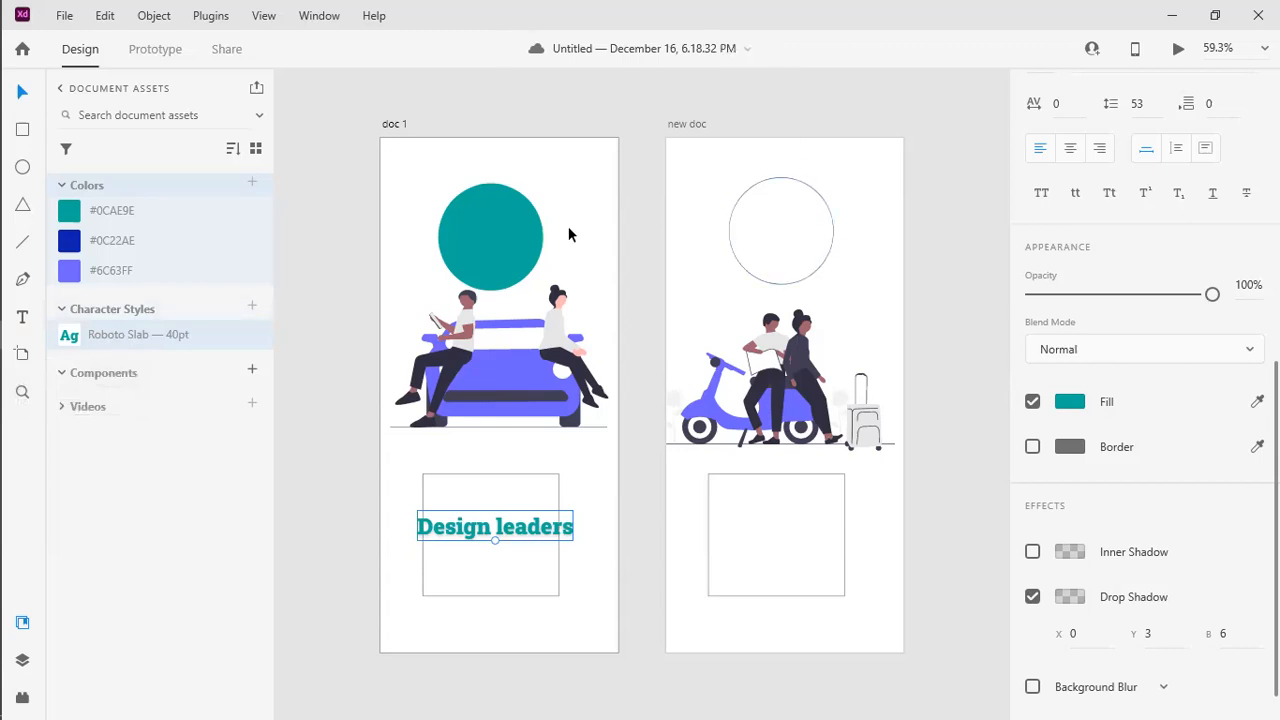
# Step: Fill the circle on the new doc artboard, including the small square inside it, with the saved colour #0CAE9E
pyautogui.click(514, 220)
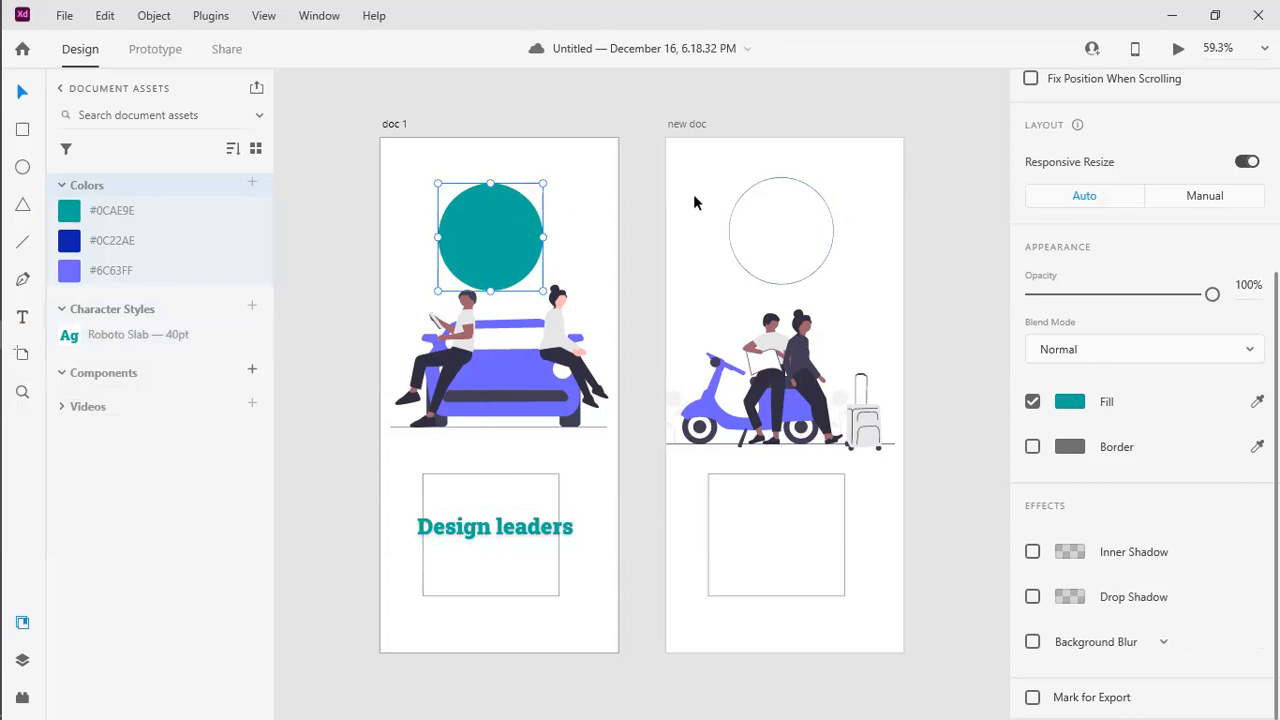
pyautogui.click(776, 232)
pyautogui.moveTo(781, 237); pyautogui.dragTo(737, 182)
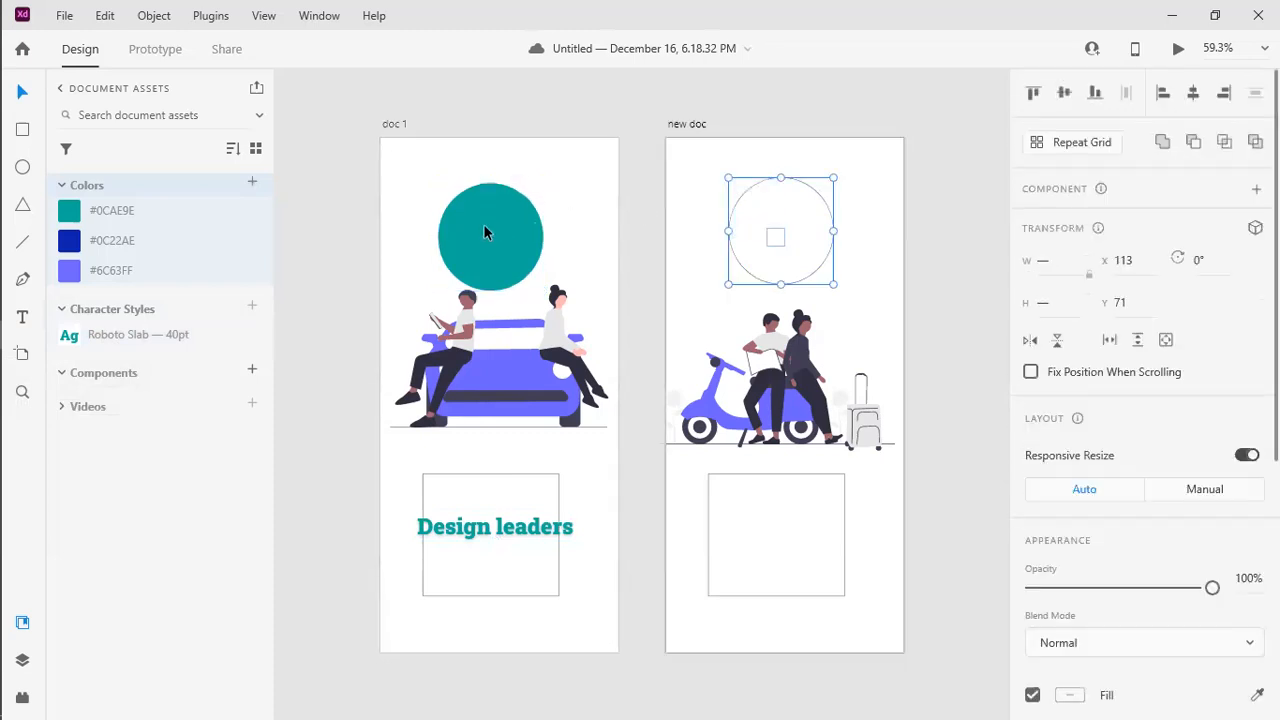
pyautogui.click(115, 215)
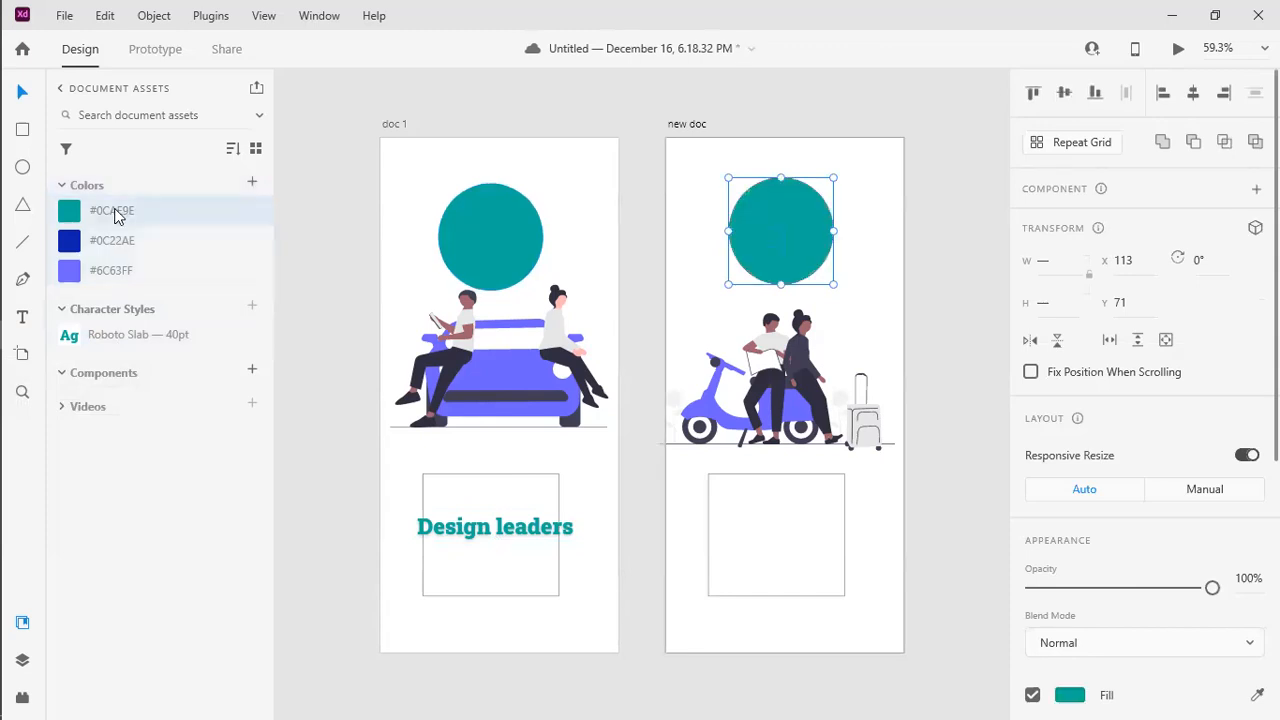
# Step: Fill the rectangle on the new doc artboard with the saved colour #0CAE9E and deselect it
pyautogui.click(845, 512)
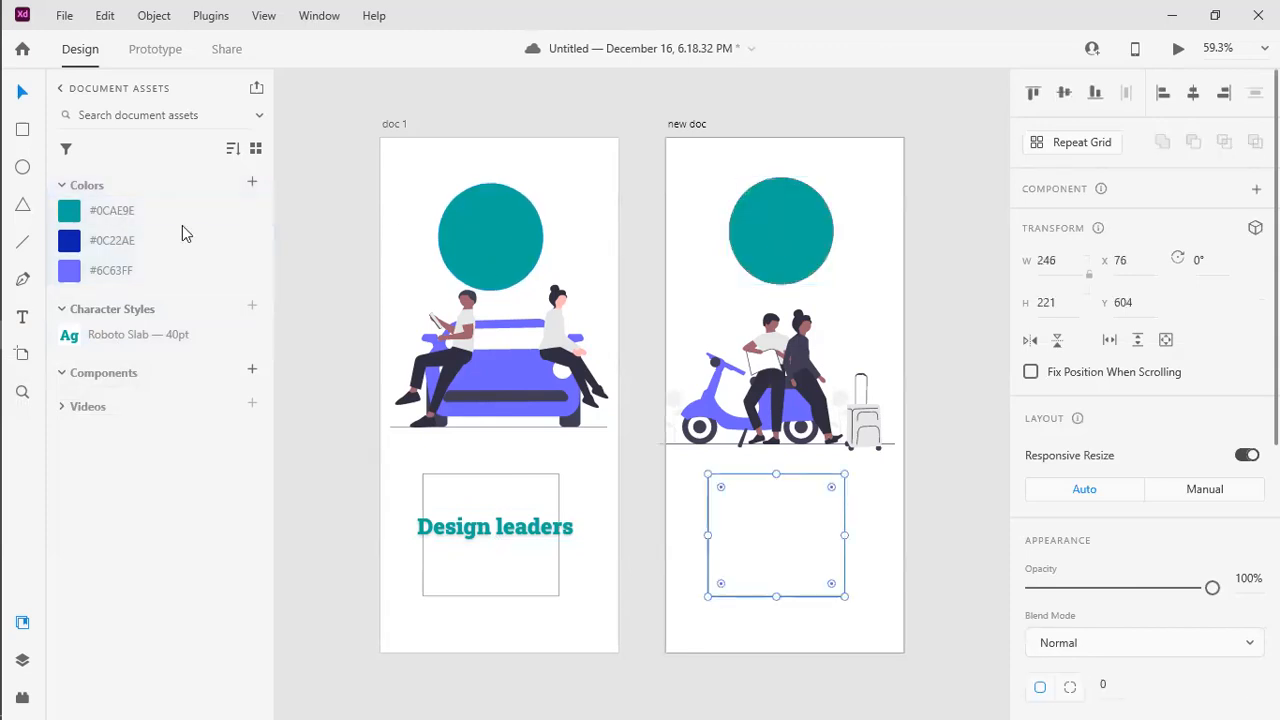
pyautogui.click(93, 208)
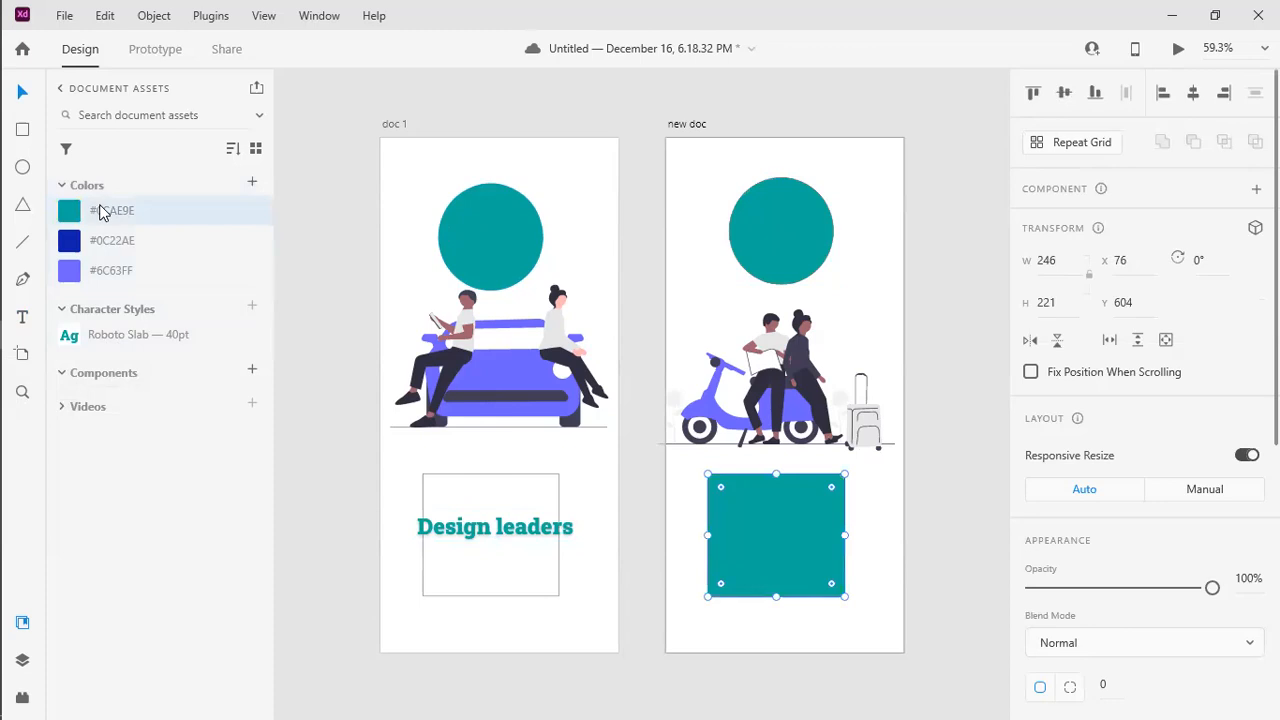
pyautogui.rightClick(100, 213)
pyautogui.click(575, 177)
pyautogui.click(341, 203)
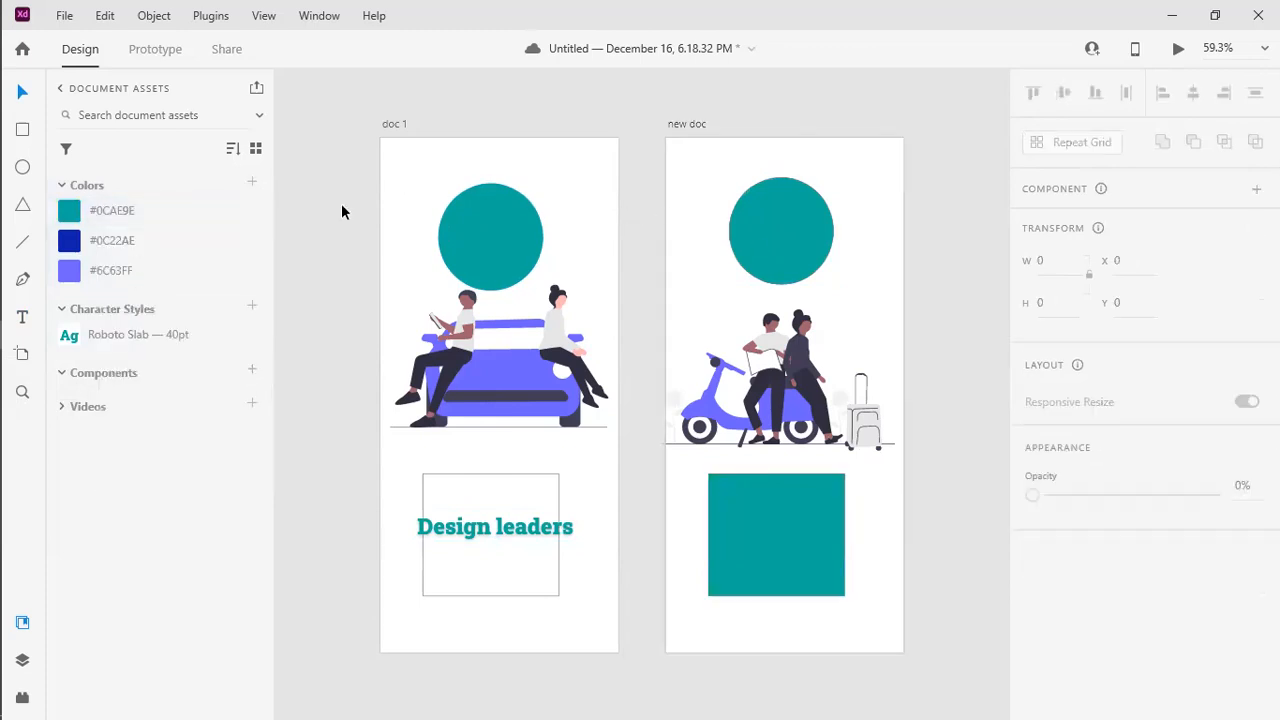
# Step: Edit the saved document colour #0CAE9E to the darker teal #14857A
pyautogui.rightClick(115, 217)
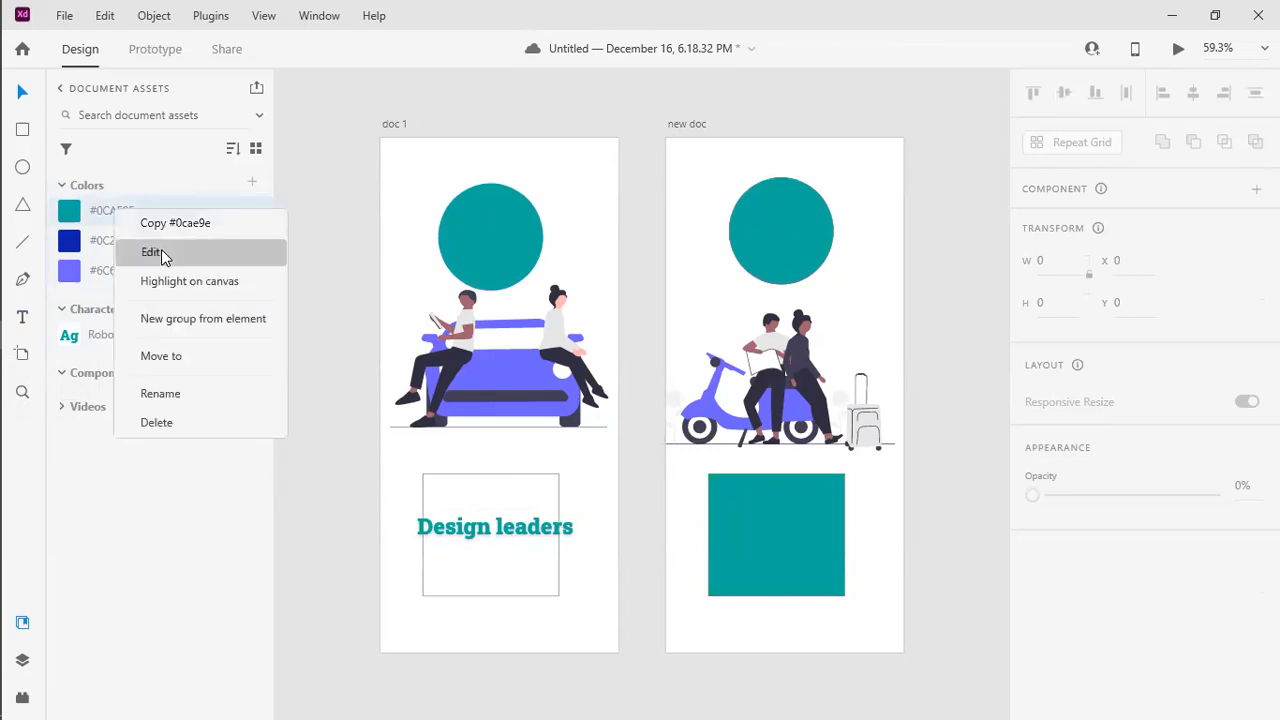
pyautogui.click(161, 249)
pyautogui.moveTo(427, 186)
pyautogui.mouseDown()
pyautogui.moveTo(366, 182)
pyautogui.moveTo(449, 237)
pyautogui.moveTo(440, 193)
pyautogui.mouseUp()
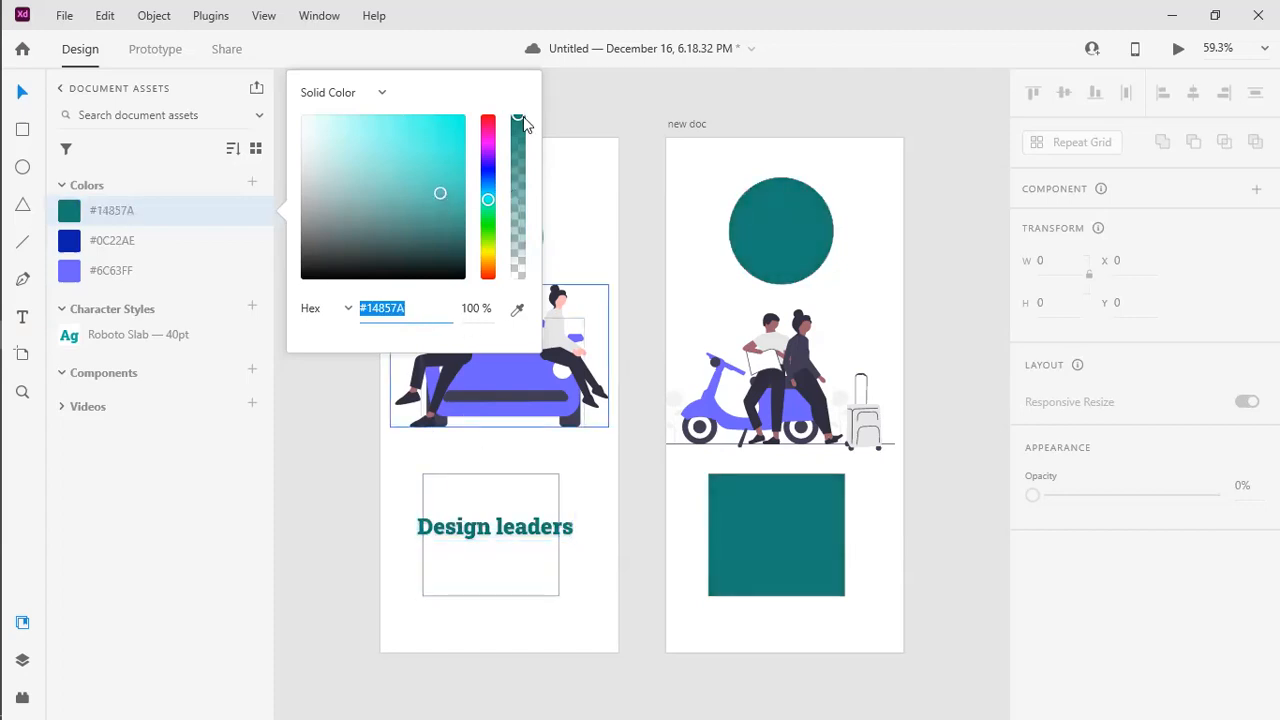
pyautogui.click(593, 105)
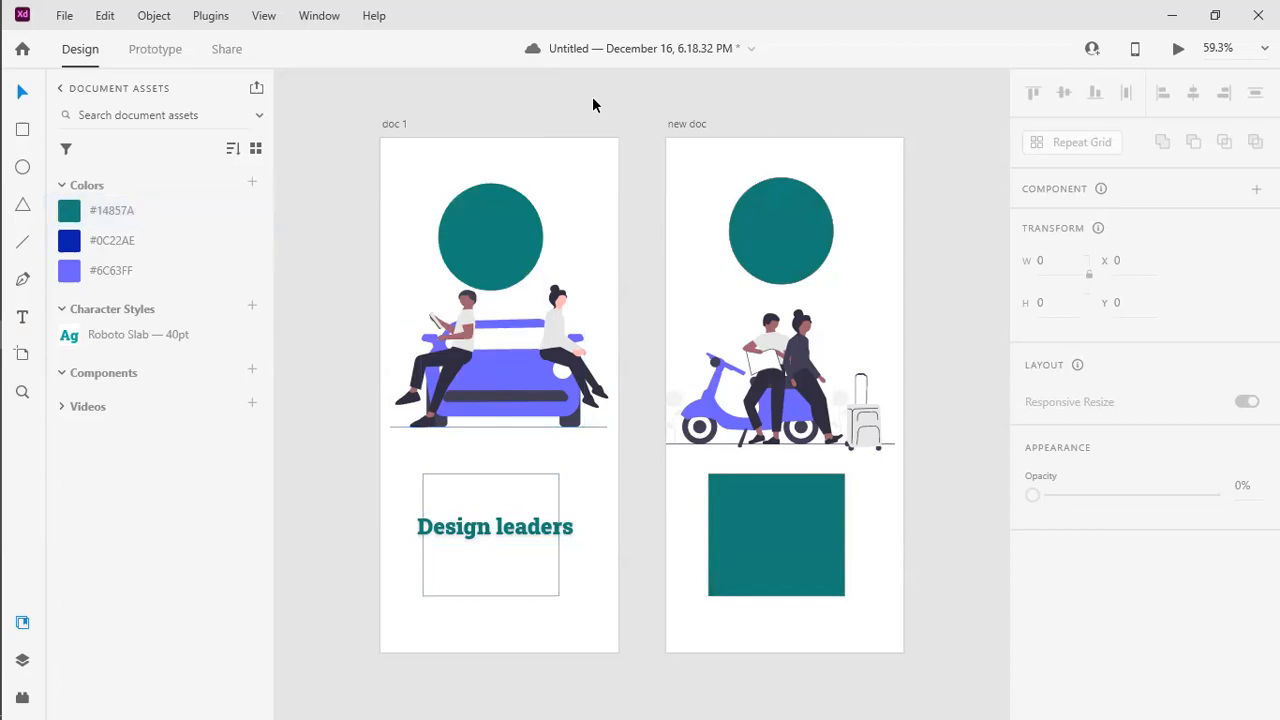
# Step: Change only the doc 1 circle's own fill to a bright light turquoise, leaving the saved colour untouched
pyautogui.click(763, 501)
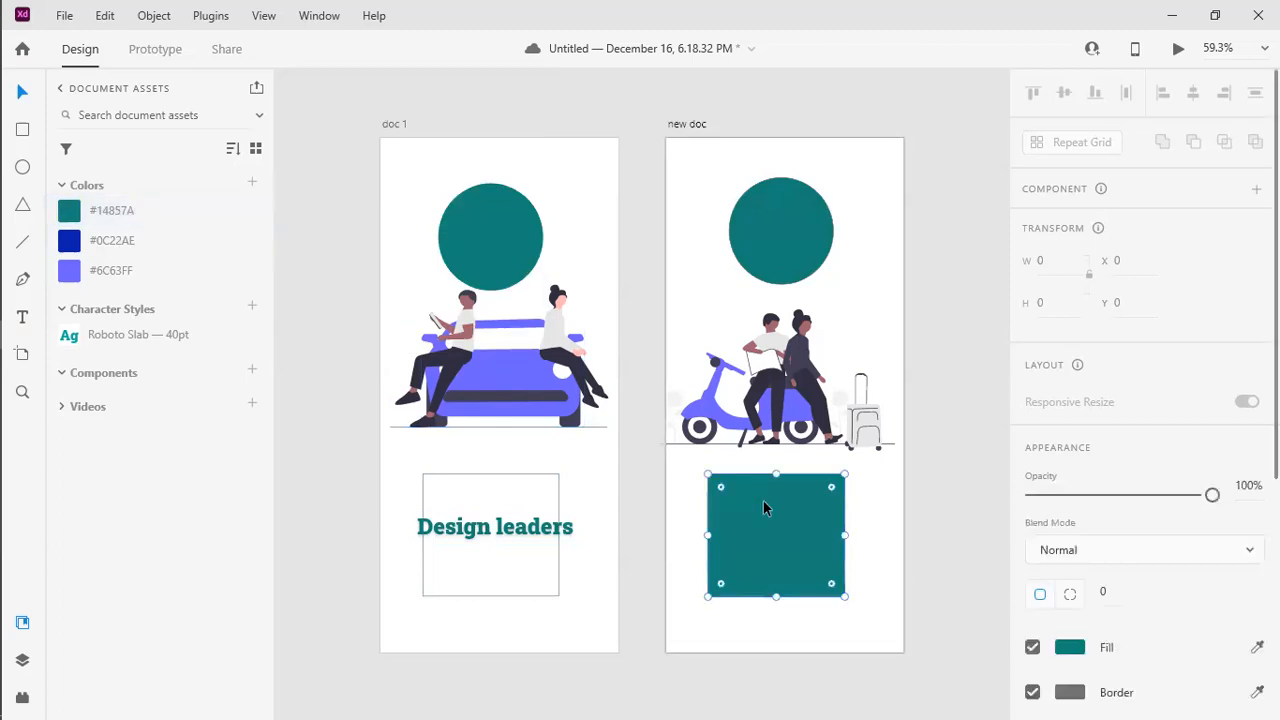
pyautogui.click(499, 230)
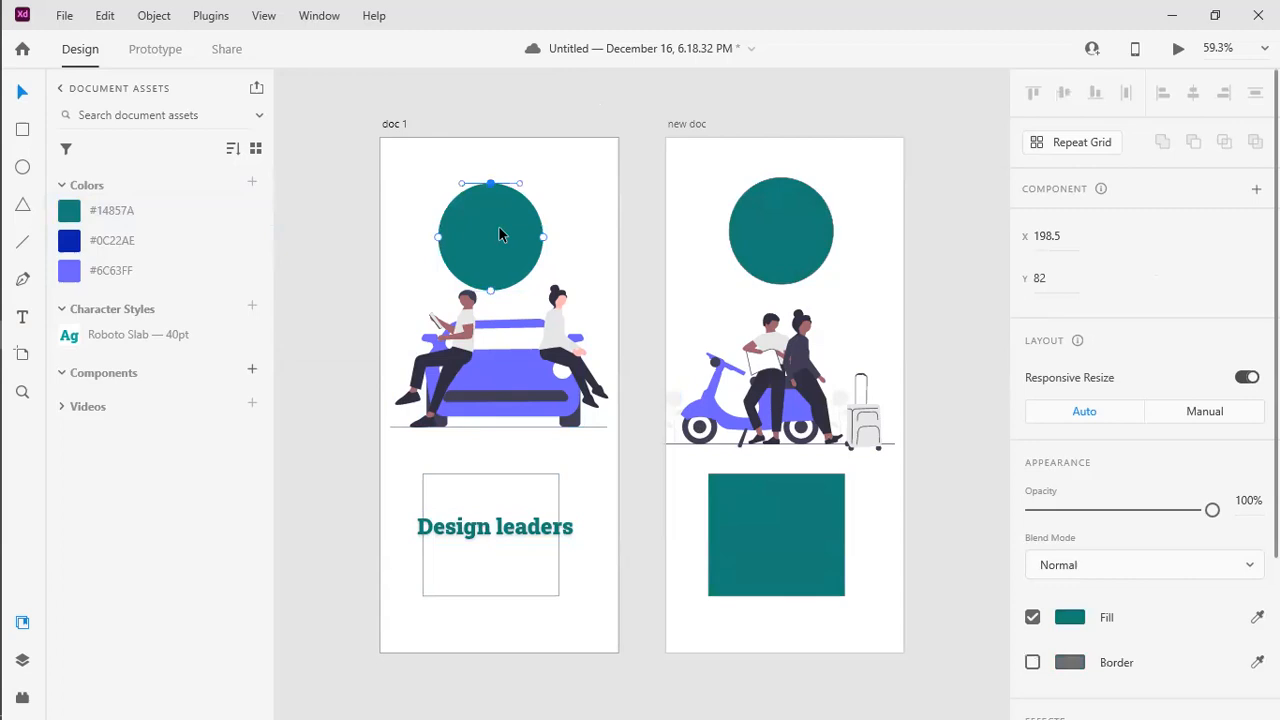
pyautogui.click(1069, 617)
pyautogui.moveTo(948, 500); pyautogui.dragTo(911, 469)
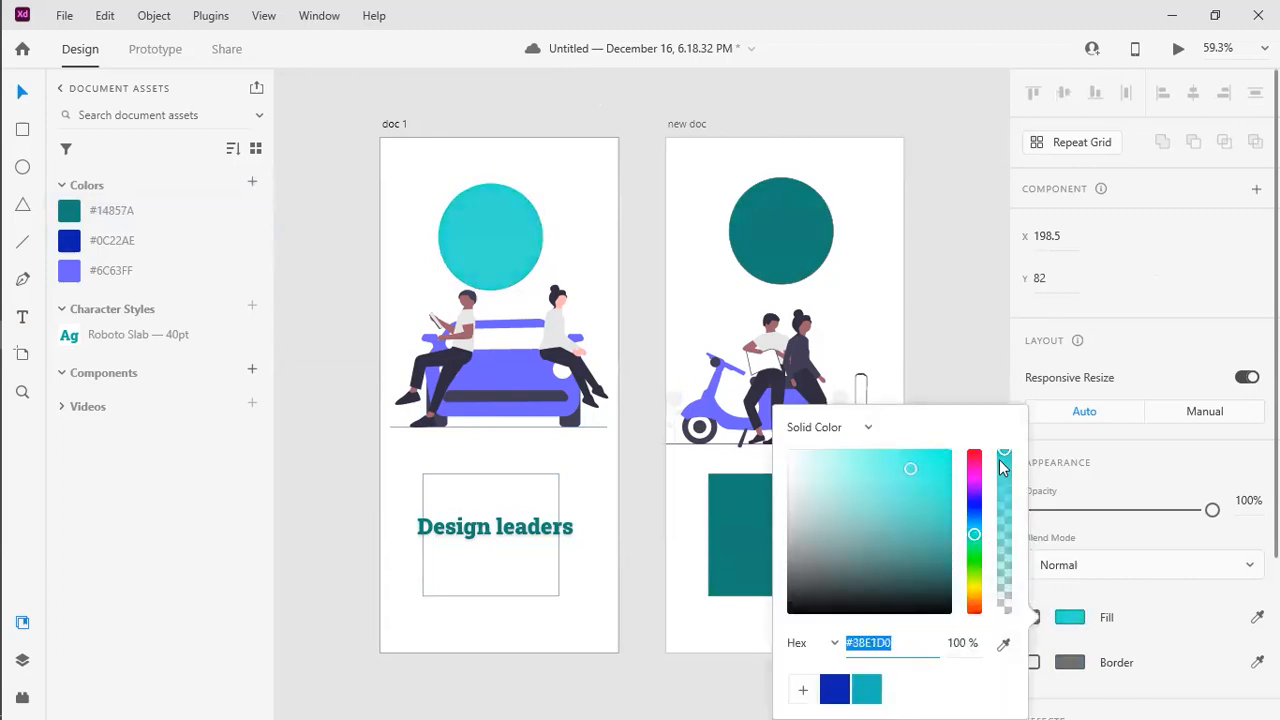
pyautogui.click(943, 338)
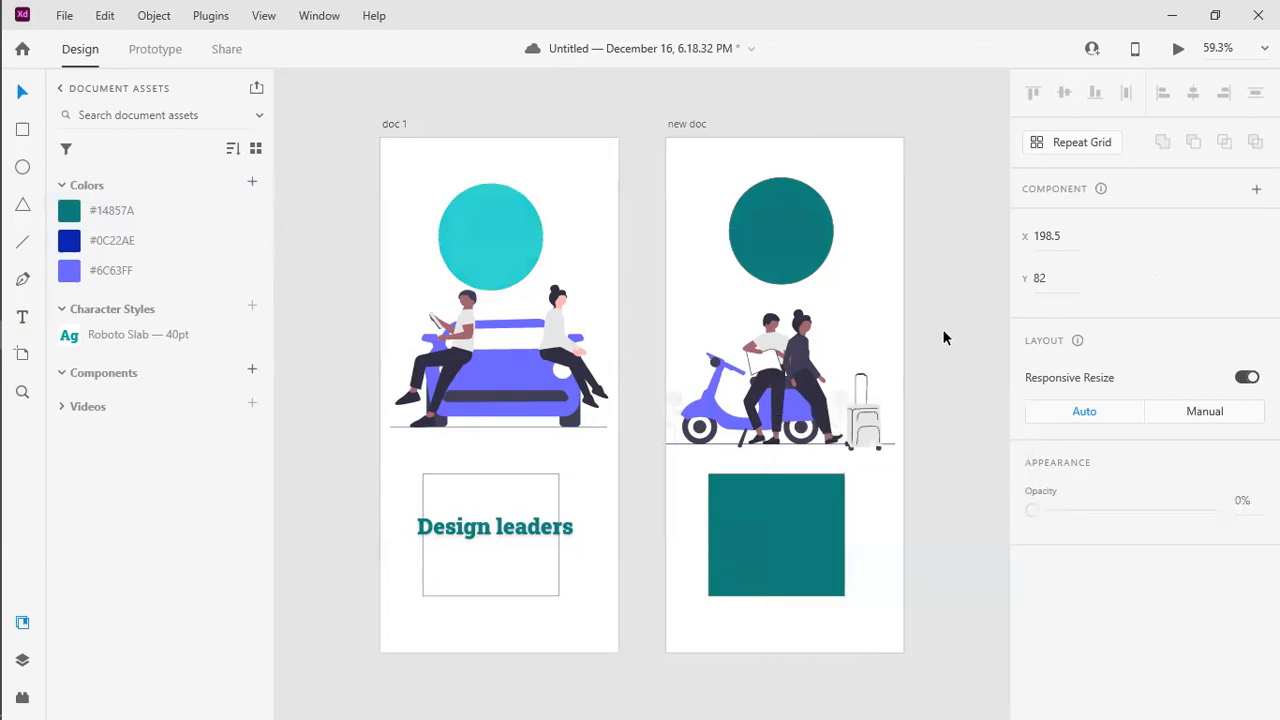
pyautogui.click(517, 222)
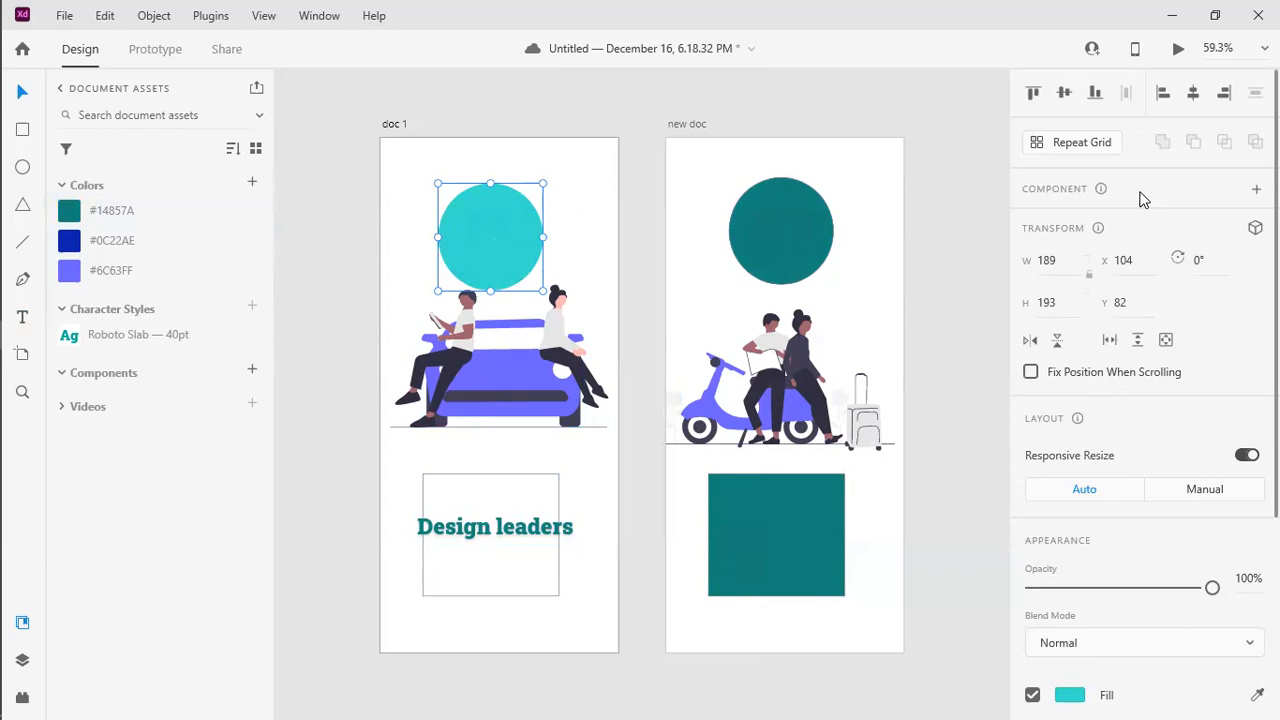
pyautogui.scroll(-5, 1121, 424)
pyautogui.scroll(2, 1121, 430)
pyautogui.scroll(-1, 1125, 432)
pyautogui.scroll(3, 1125, 432)
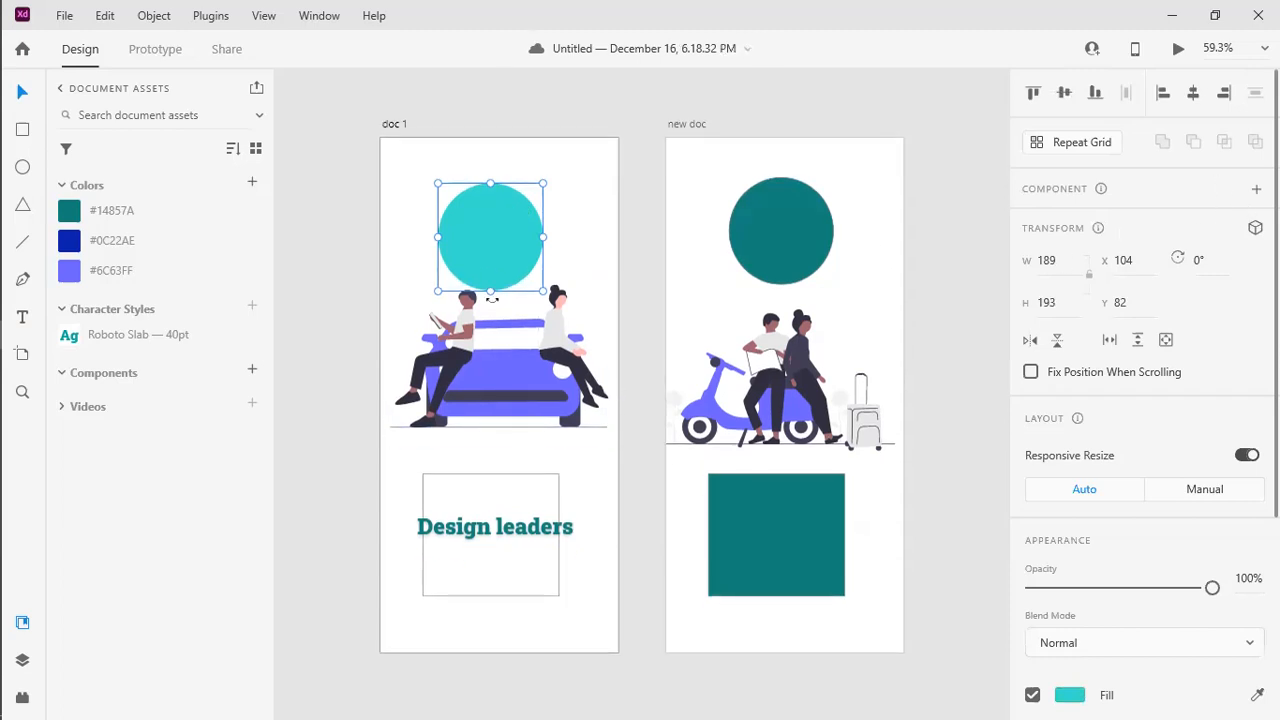
pyautogui.click(800, 509)
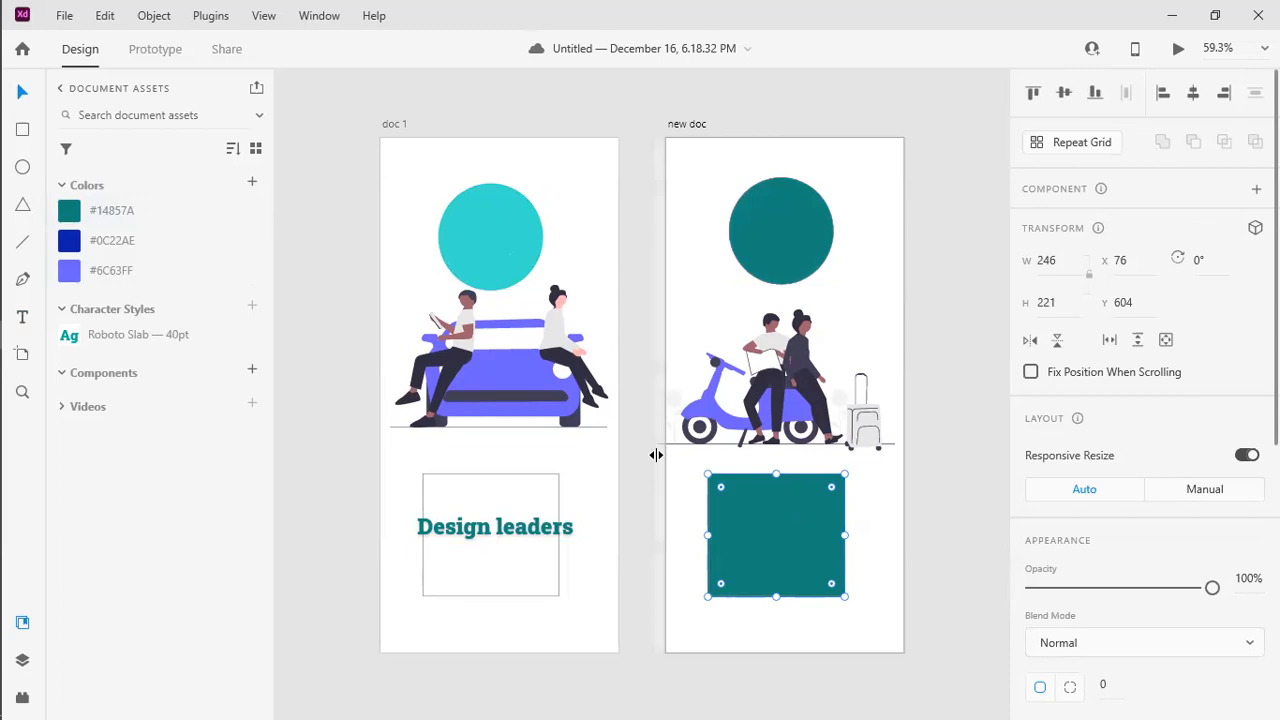
# Step: Add the text "graphics design" over the teal rectangle on the new doc artboard and align its start with the rectangle's left edge
pyautogui.click(487, 533)
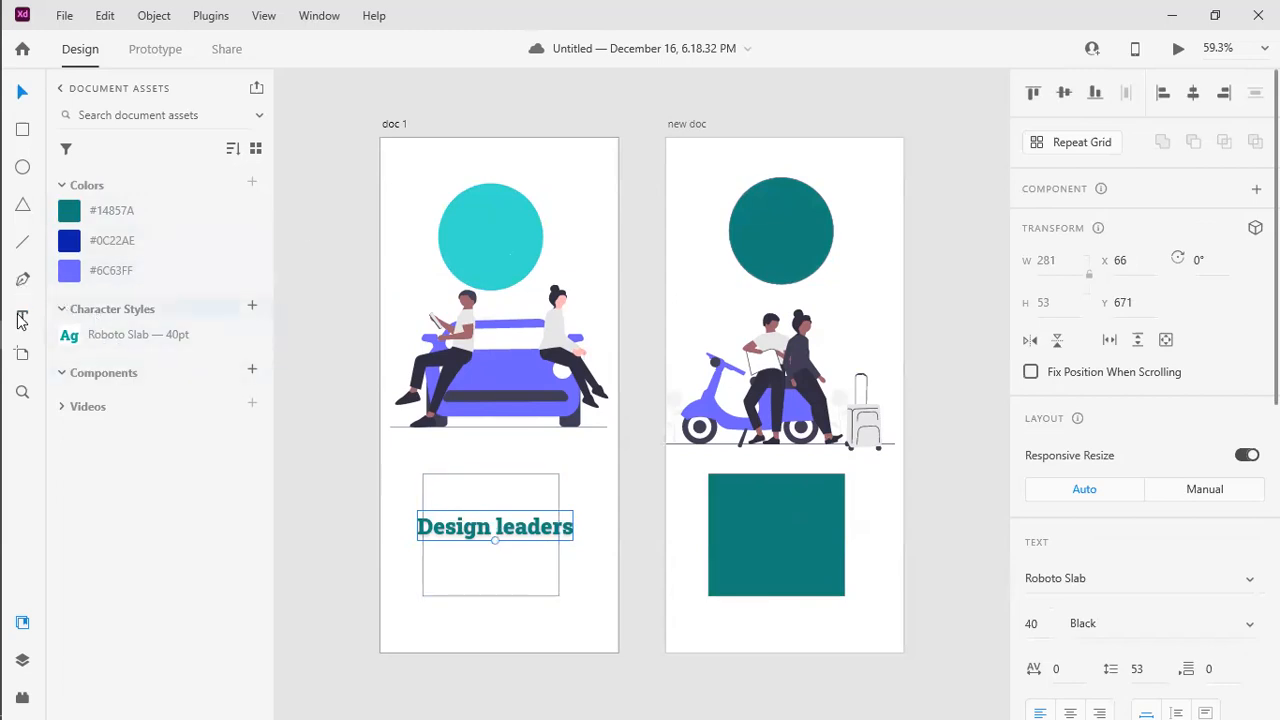
pyautogui.press('t')
pyautogui.click(750, 527)
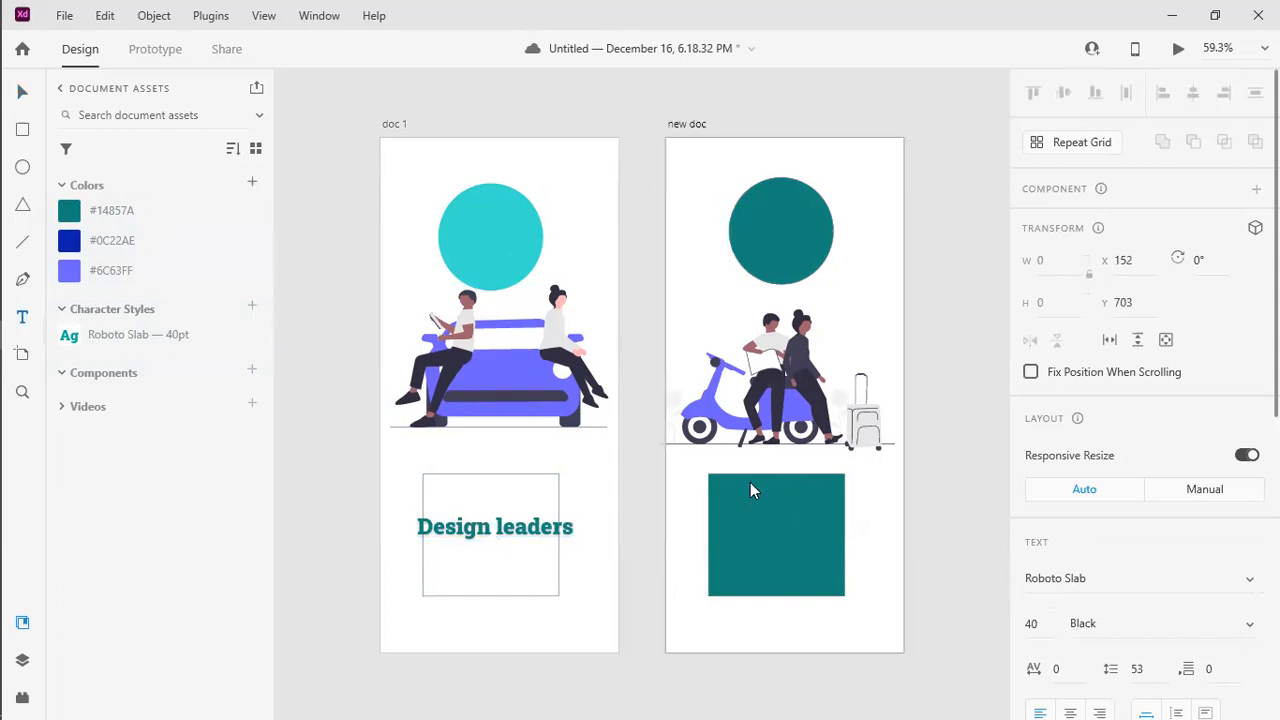
pyautogui.write('grp')
pyautogui.press('BackSpace')
pyautogui.press('BackSpace')
pyautogui.write('aaphics design')
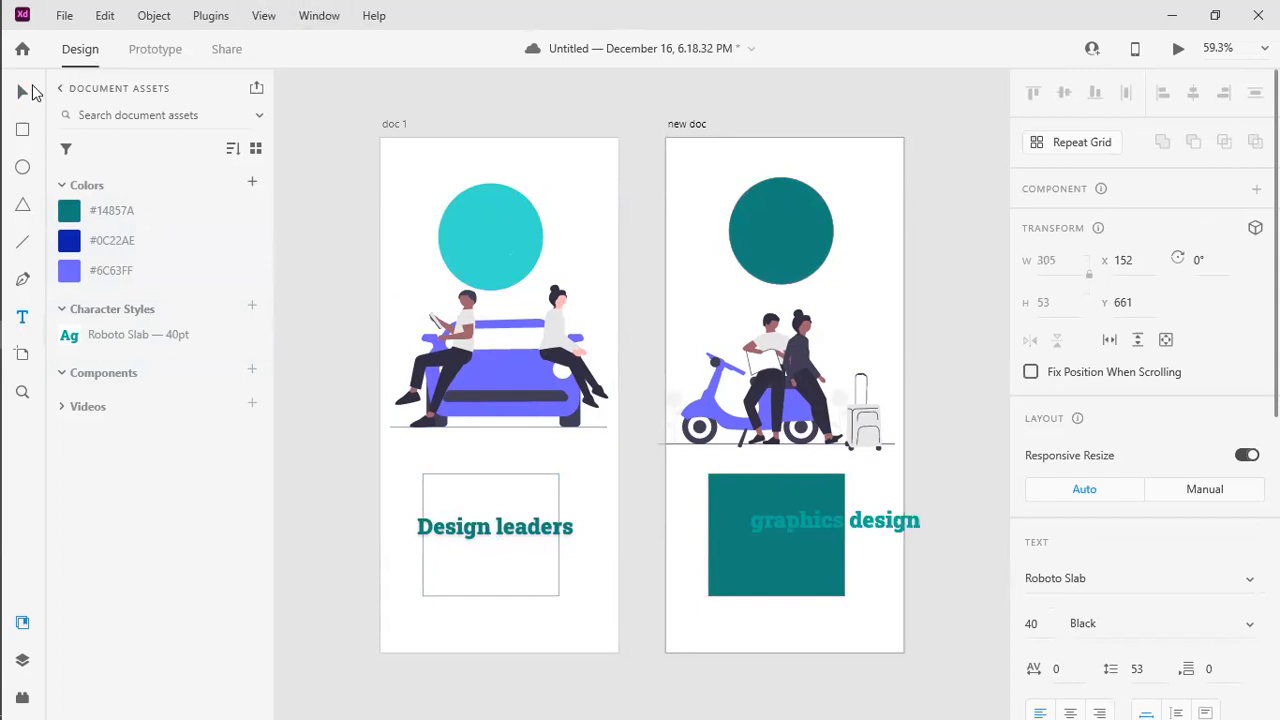
pyautogui.click(26, 92)
pyautogui.moveTo(770, 528)
pyautogui.mouseDown()
pyautogui.moveTo(738, 524)
pyautogui.moveTo(761, 524)
pyautogui.mouseUp()
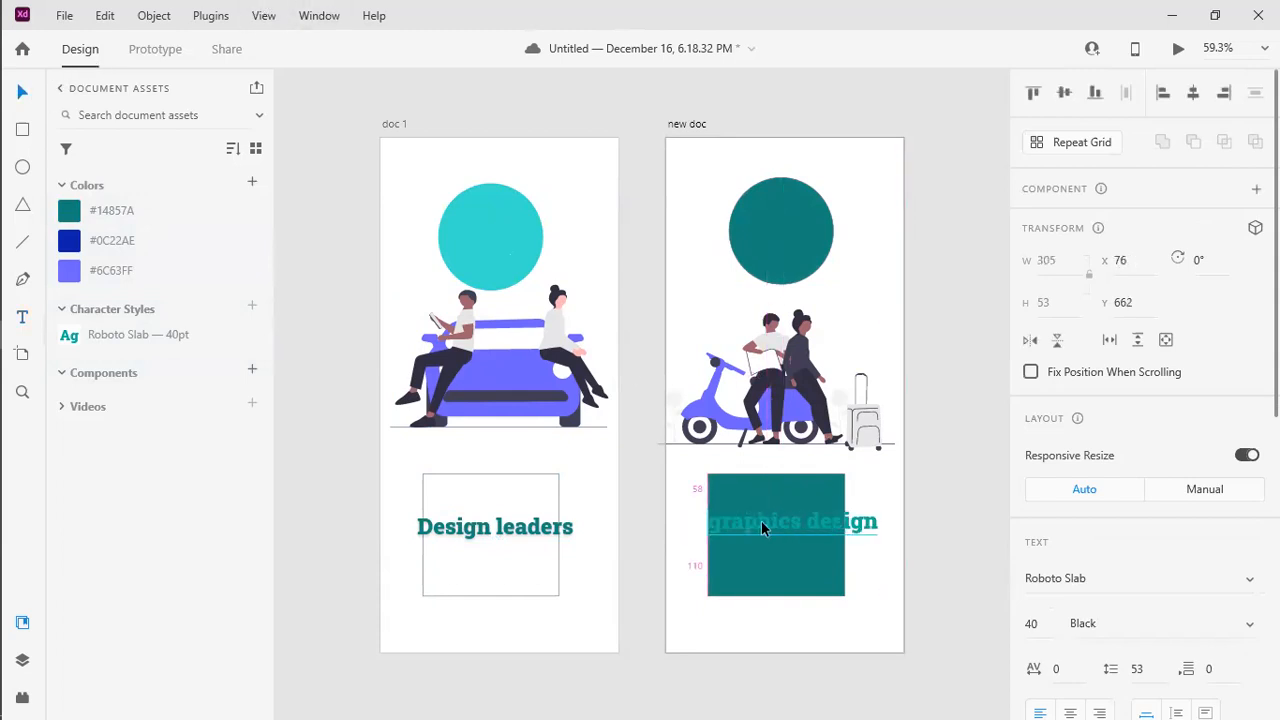
# Step: Fill the "graphics design" text with white #FFFFFF and deselect it
pyautogui.scroll(-5, 1120, 560)
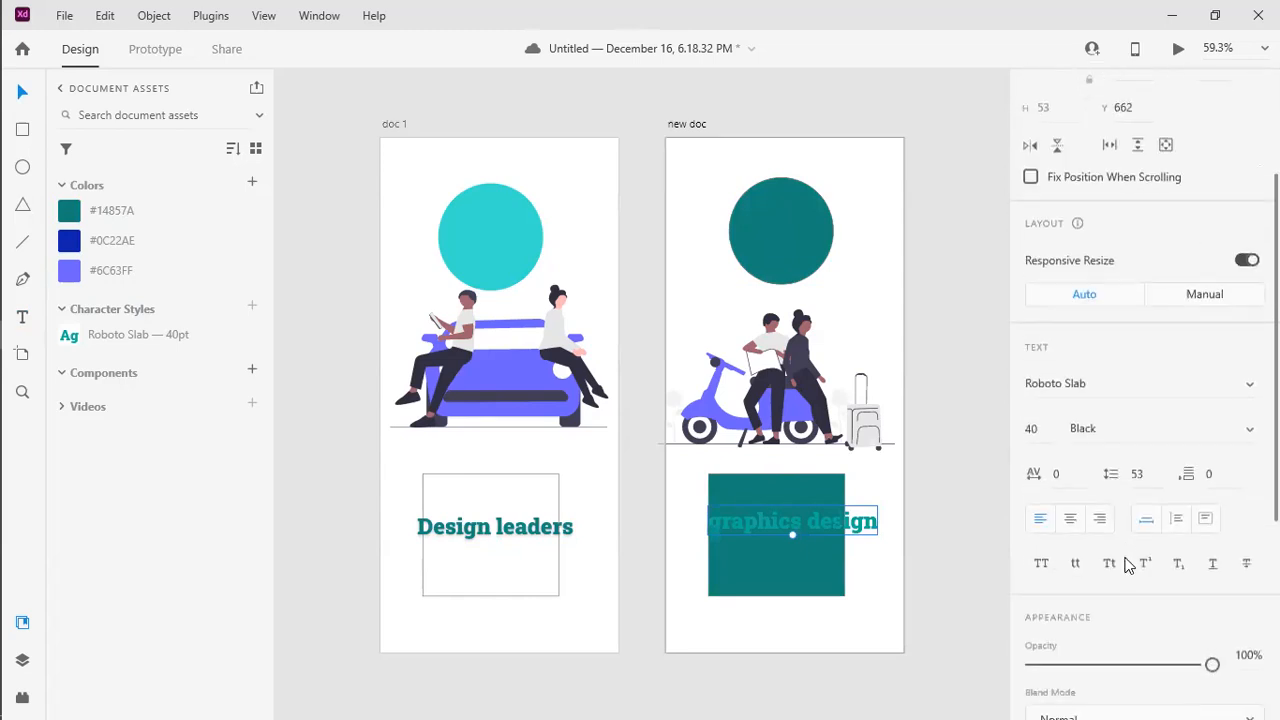
pyautogui.click(1073, 479)
pyautogui.moveTo(870, 383); pyautogui.dragTo(751, 335)
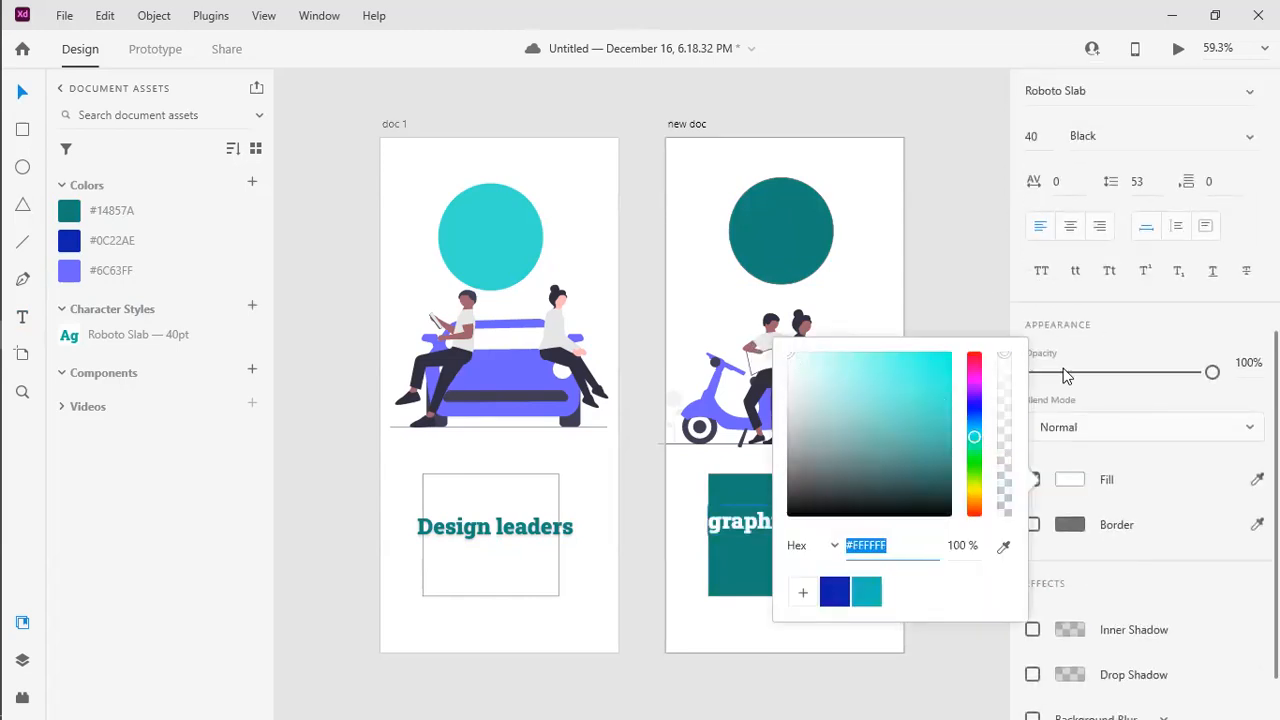
pyautogui.press('Escape')
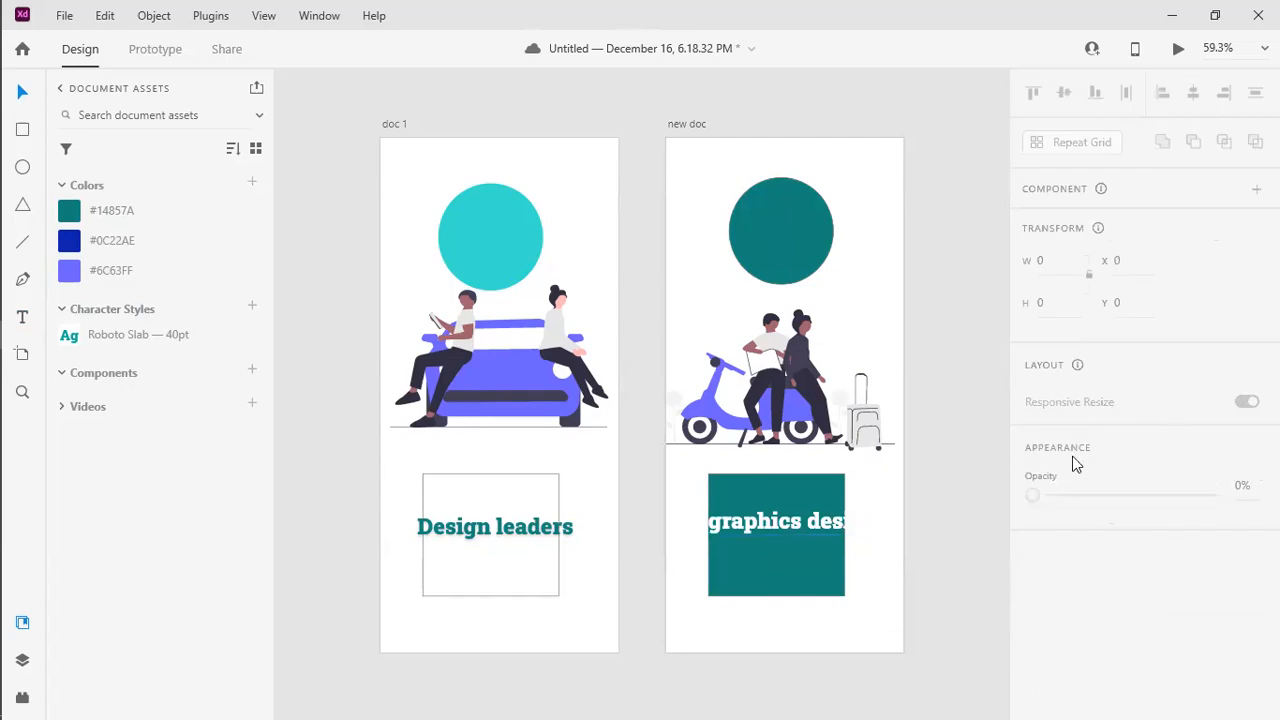
# Step: Move the "graphics design" text just below the teal rectangle and fill it with orange #FFB301
pyautogui.click(795, 520)
pyautogui.moveTo(792, 517); pyautogui.dragTo(781, 623)
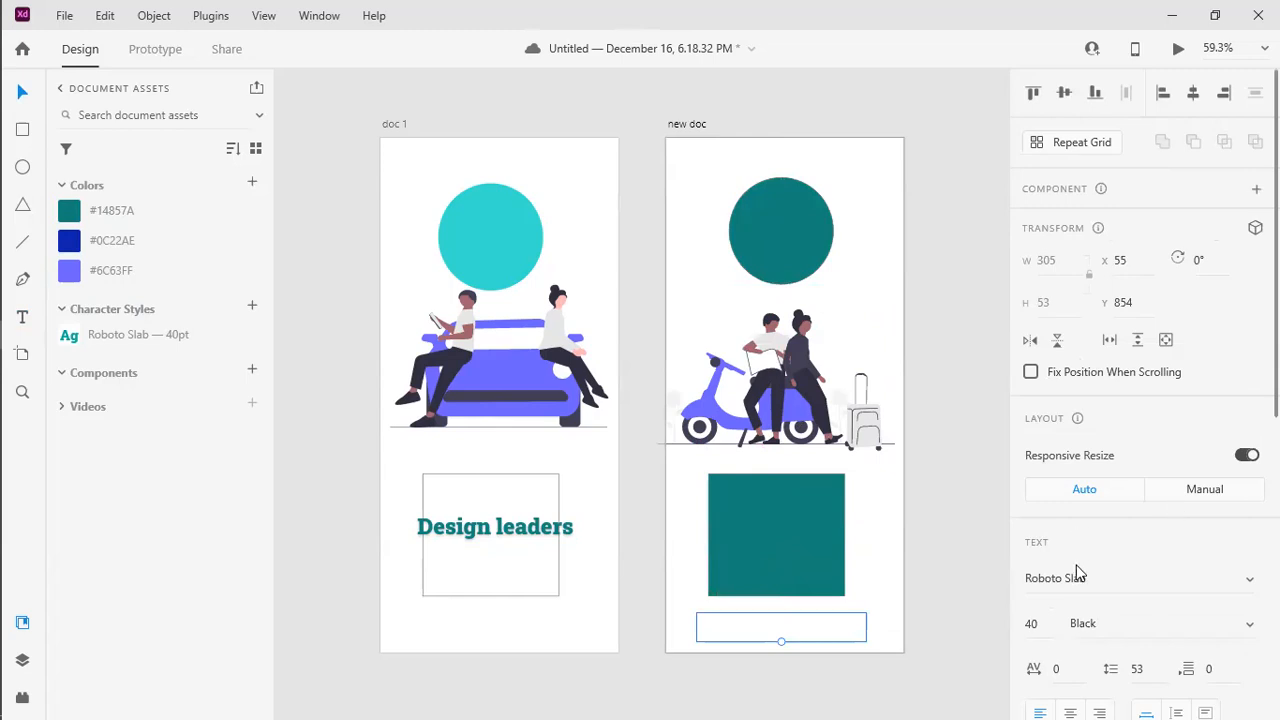
pyautogui.scroll(-2, 1074, 571)
pyautogui.scroll(-8, 1070, 460)
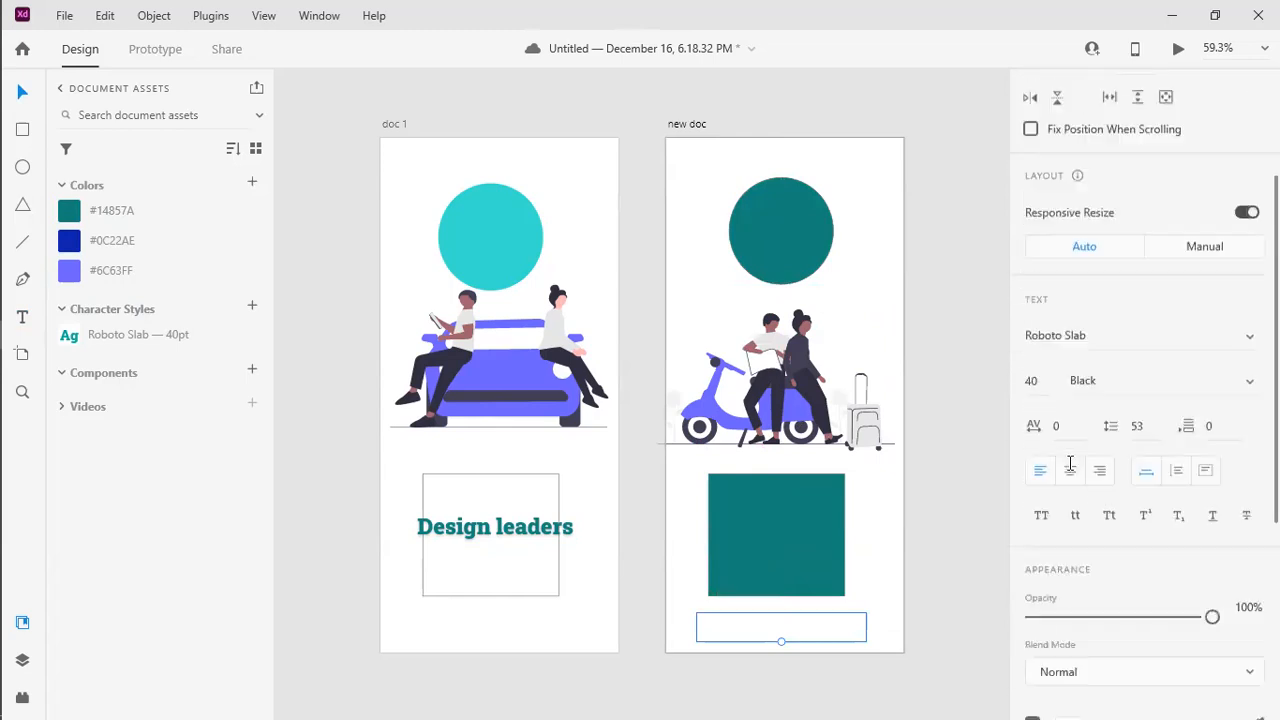
pyautogui.click(1067, 404)
pyautogui.moveTo(974, 372); pyautogui.dragTo(977, 428)
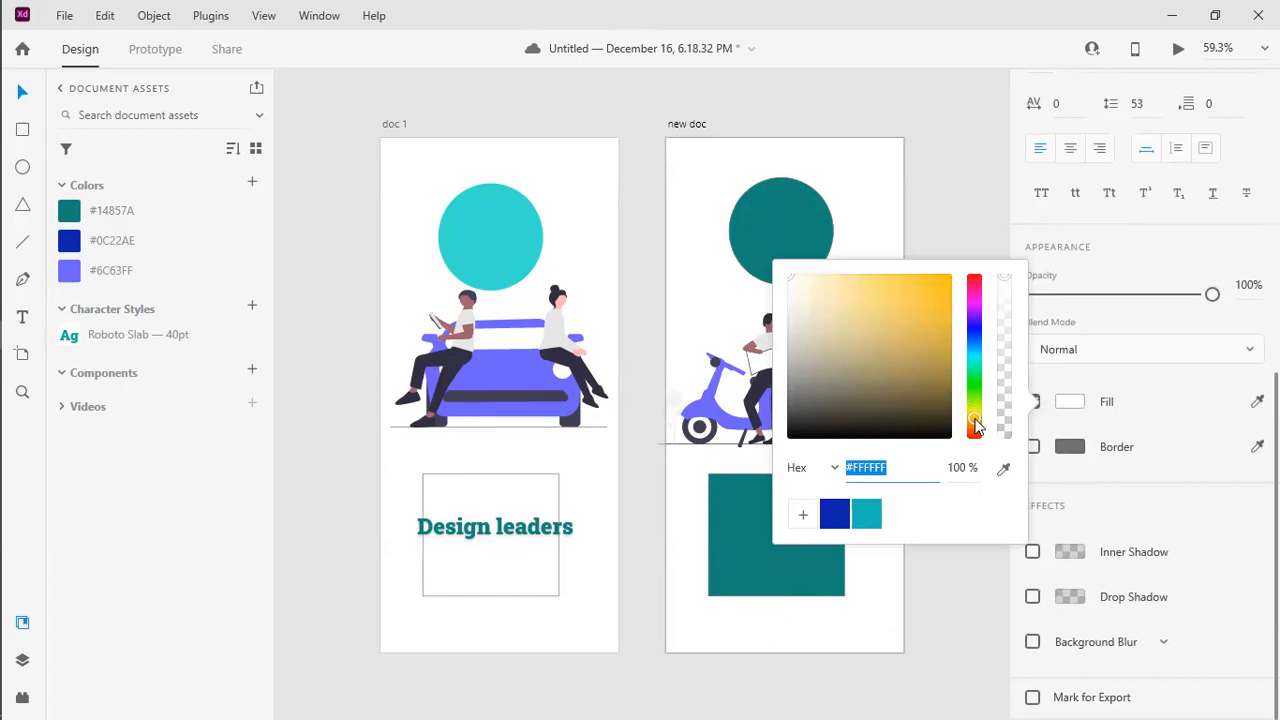
pyautogui.click(953, 280)
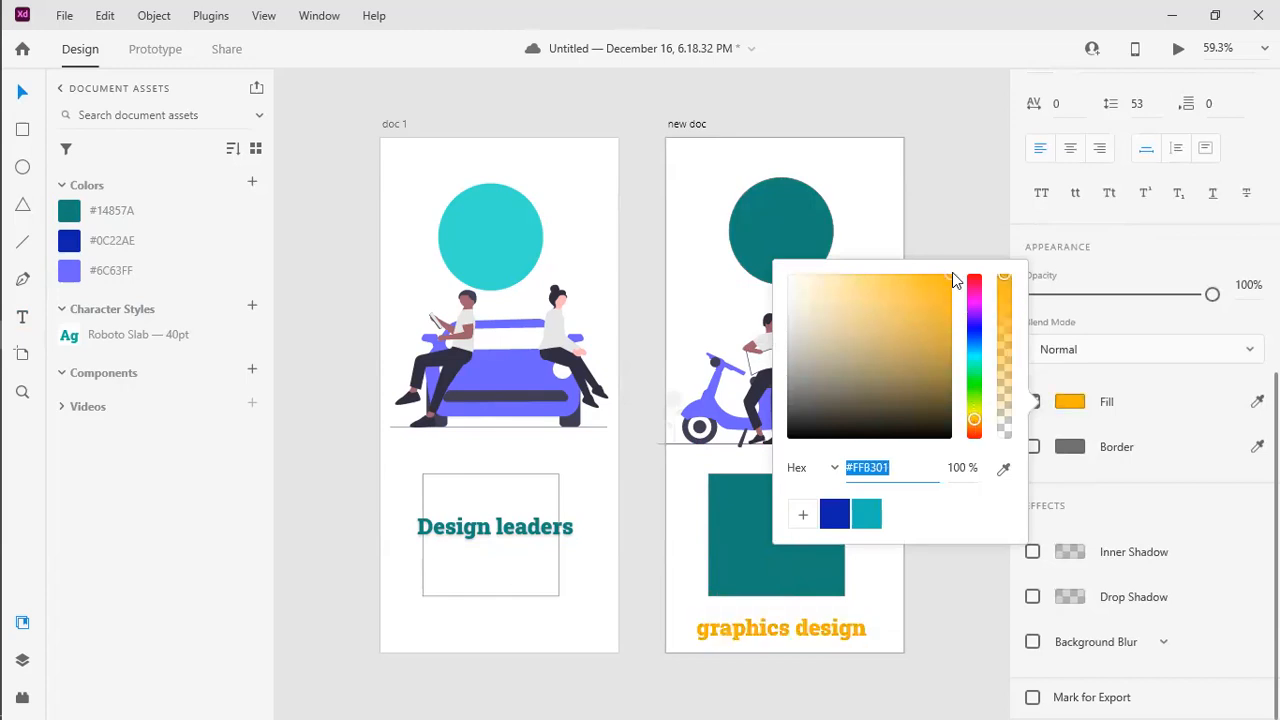
pyautogui.click(1136, 346)
pyautogui.press('Escape')
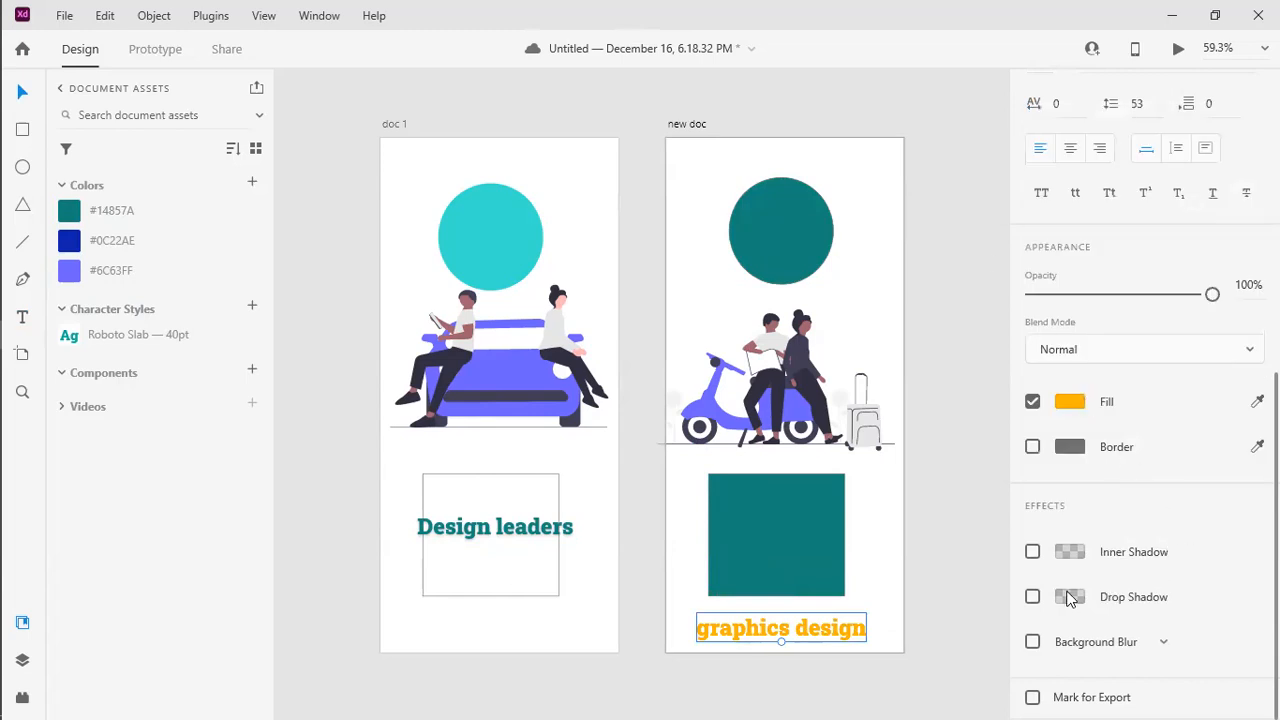
# Step: Change the "graphics design" text's font to Rage Italic and place it roughly centred below the rectangle
pyautogui.scroll(5, 1108, 484)
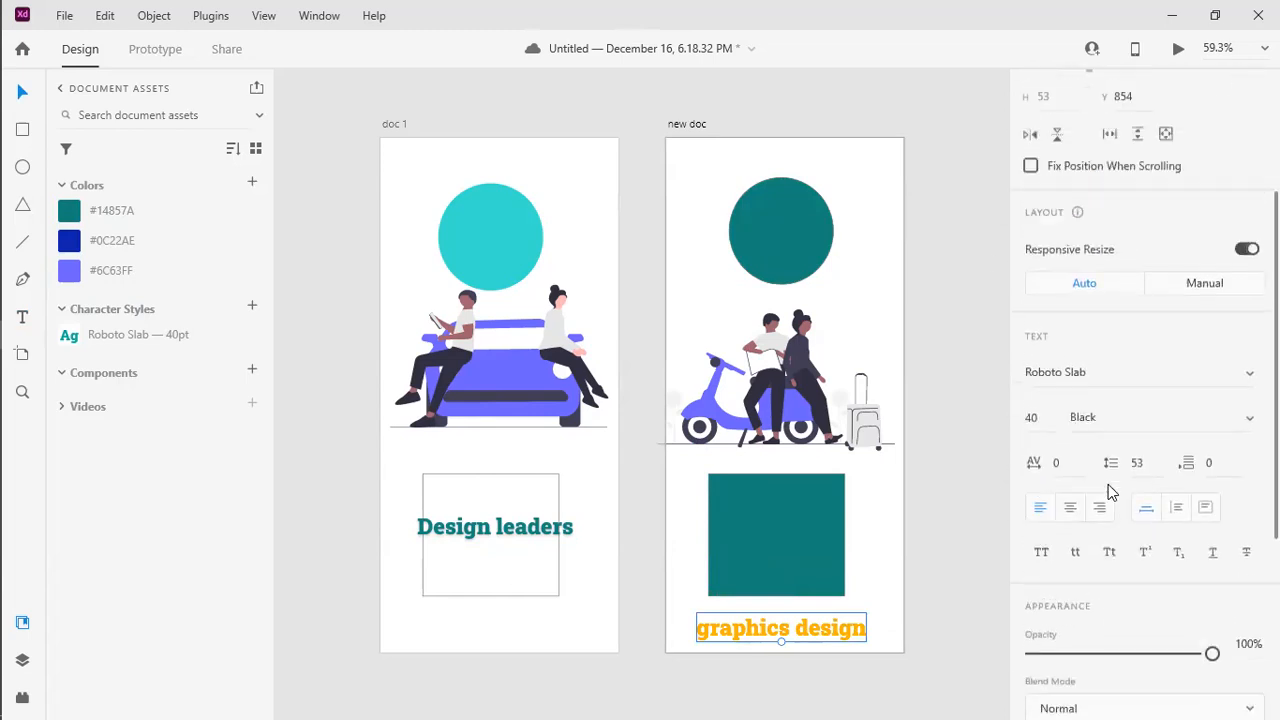
pyautogui.click(1139, 403)
pyautogui.click(1086, 248)
pyautogui.moveTo(800, 640); pyautogui.dragTo(822, 632)
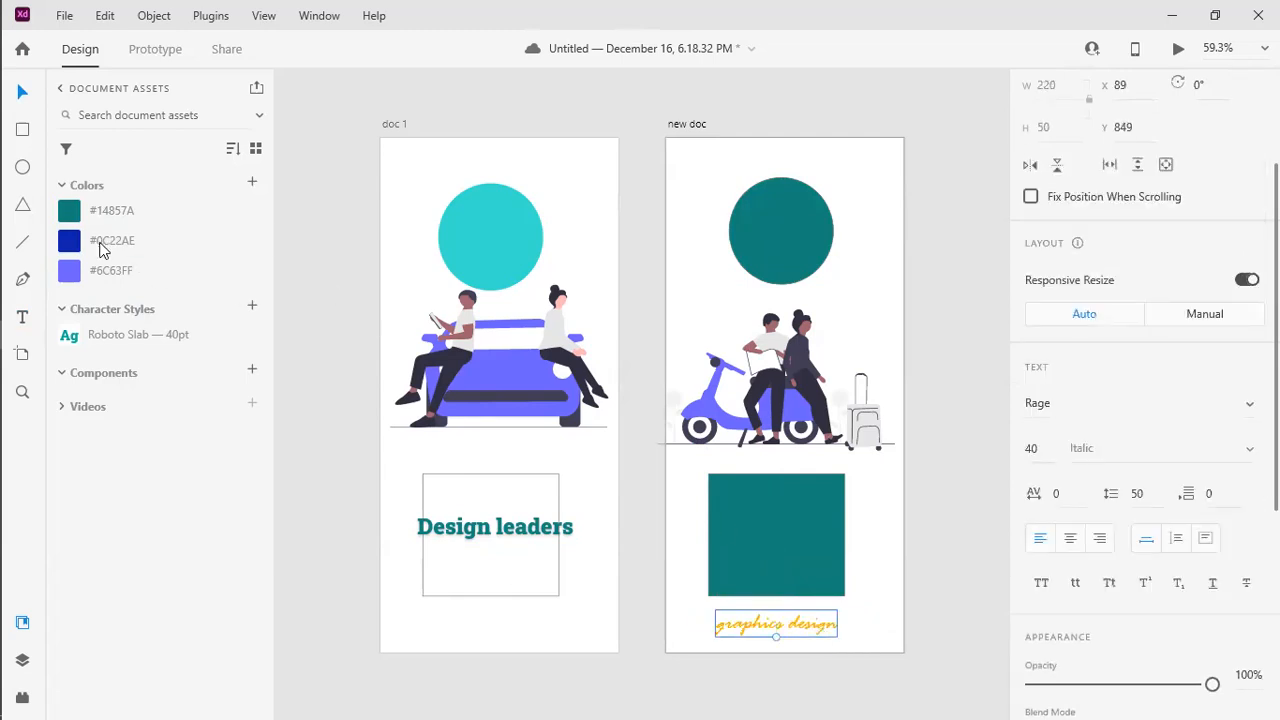
# Step: Apply the saved Roboto Slab 40pt character style to the "graphics design" text and centre it below the rectangle
pyautogui.click(112, 342)
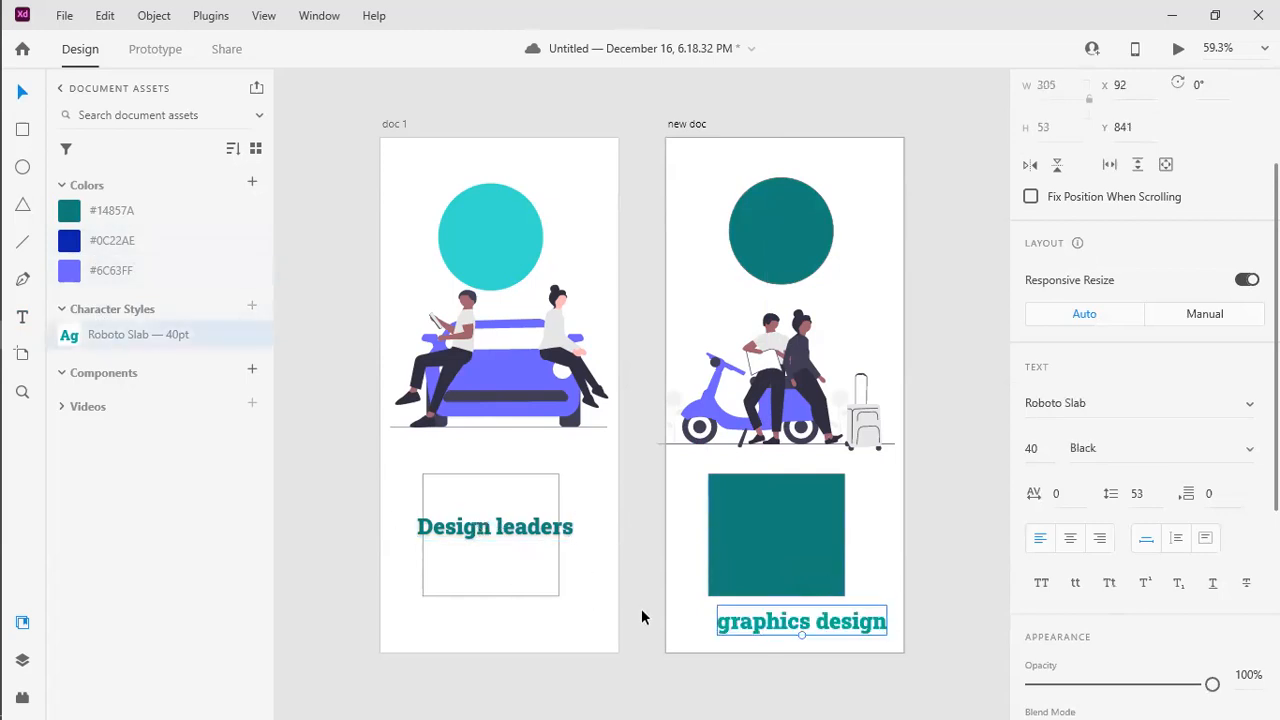
pyautogui.click(755, 627)
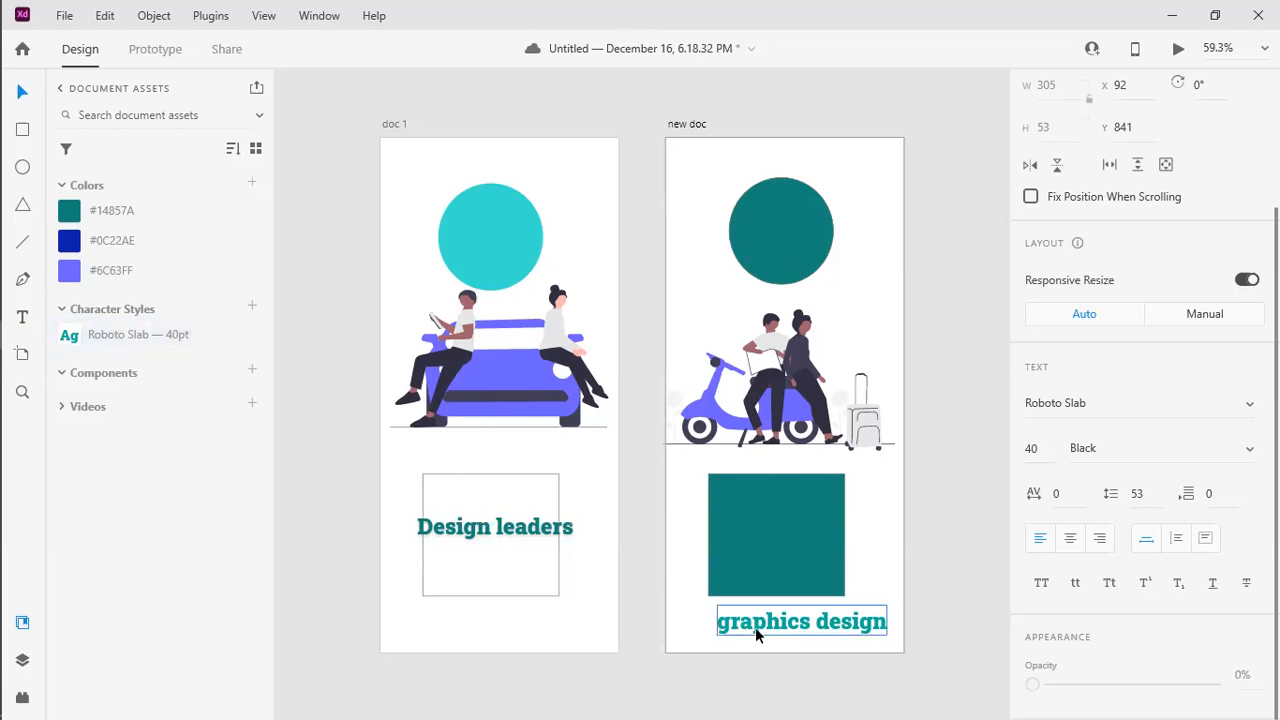
pyautogui.press('Escape')
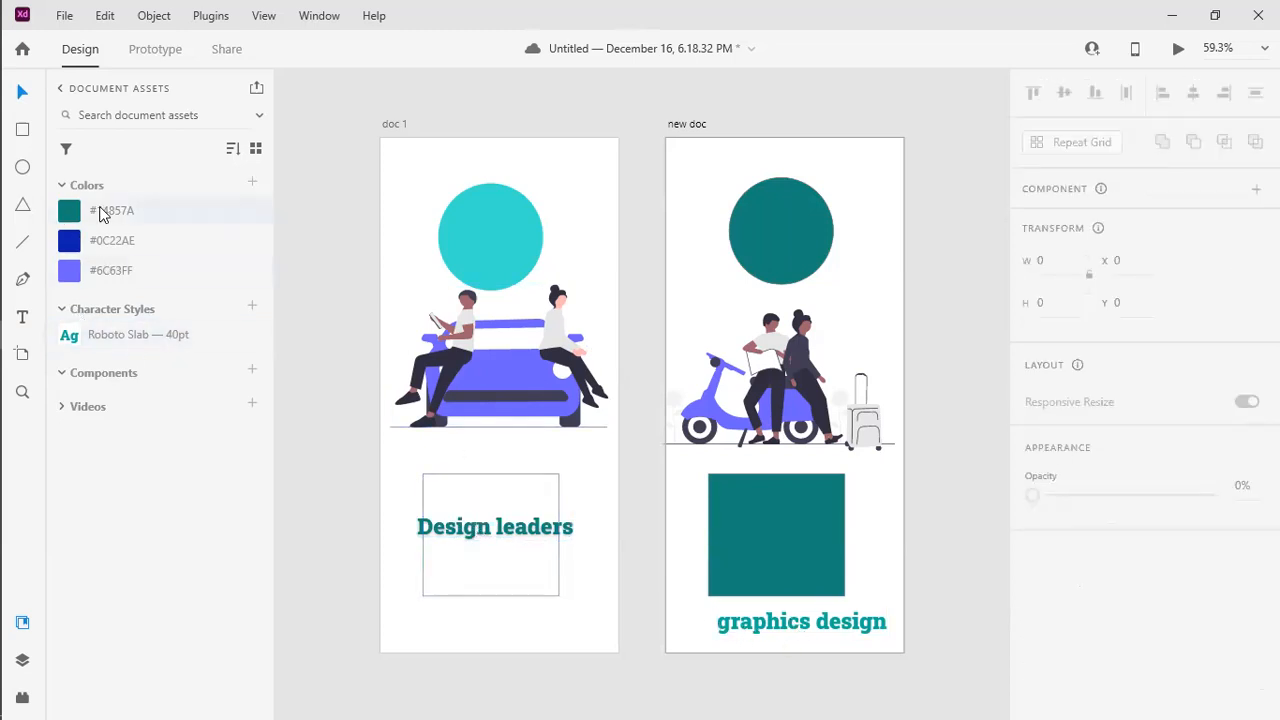
pyautogui.click(518, 527)
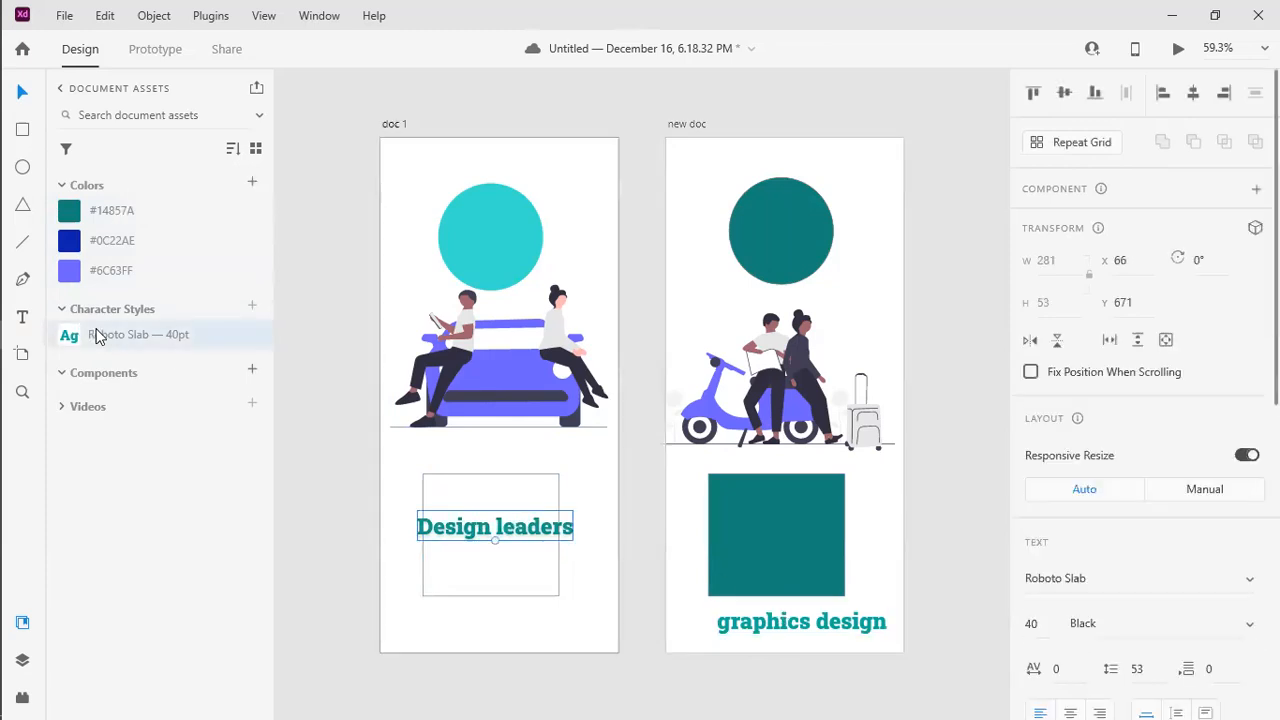
pyautogui.moveTo(759, 625)
pyautogui.mouseDown()
pyautogui.moveTo(725, 623)
pyautogui.moveTo(736, 625)
pyautogui.mouseUp()
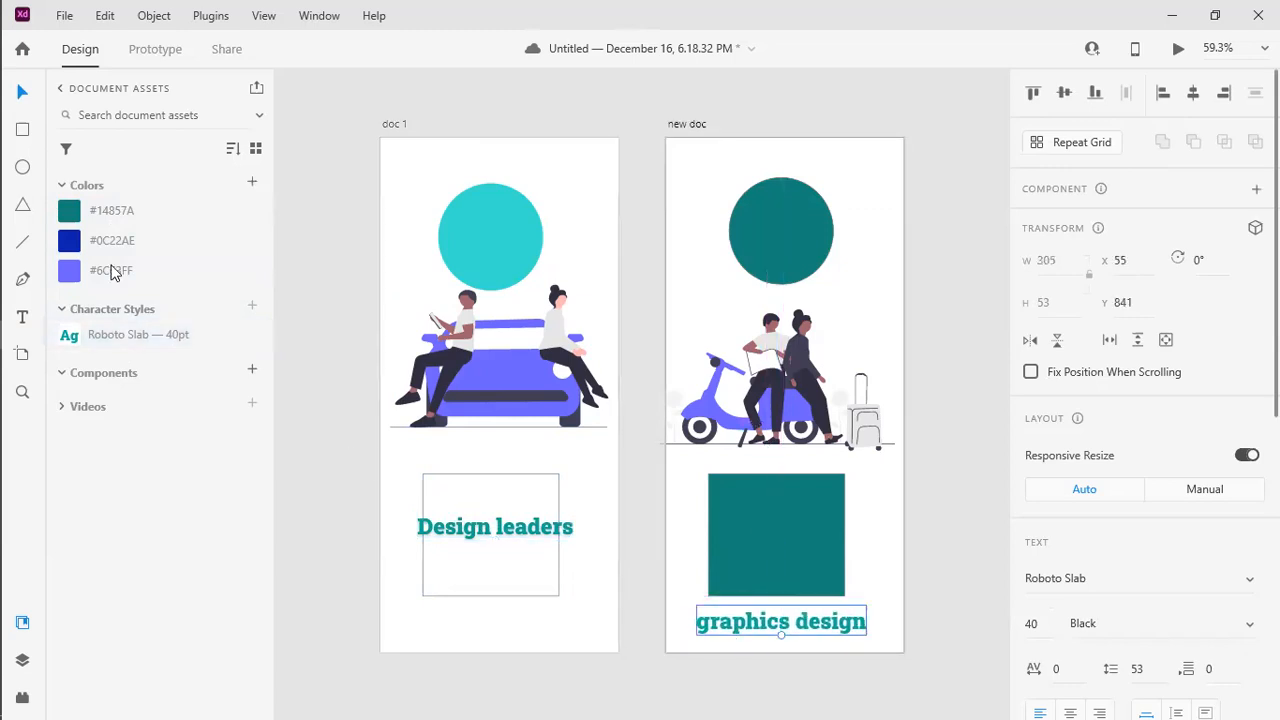
# Step: Edit the saved Roboto Slab character style, setting its colour to dark teal #04403A and its size to 55
pyautogui.rightClick(116, 336)
pyautogui.click(176, 354)
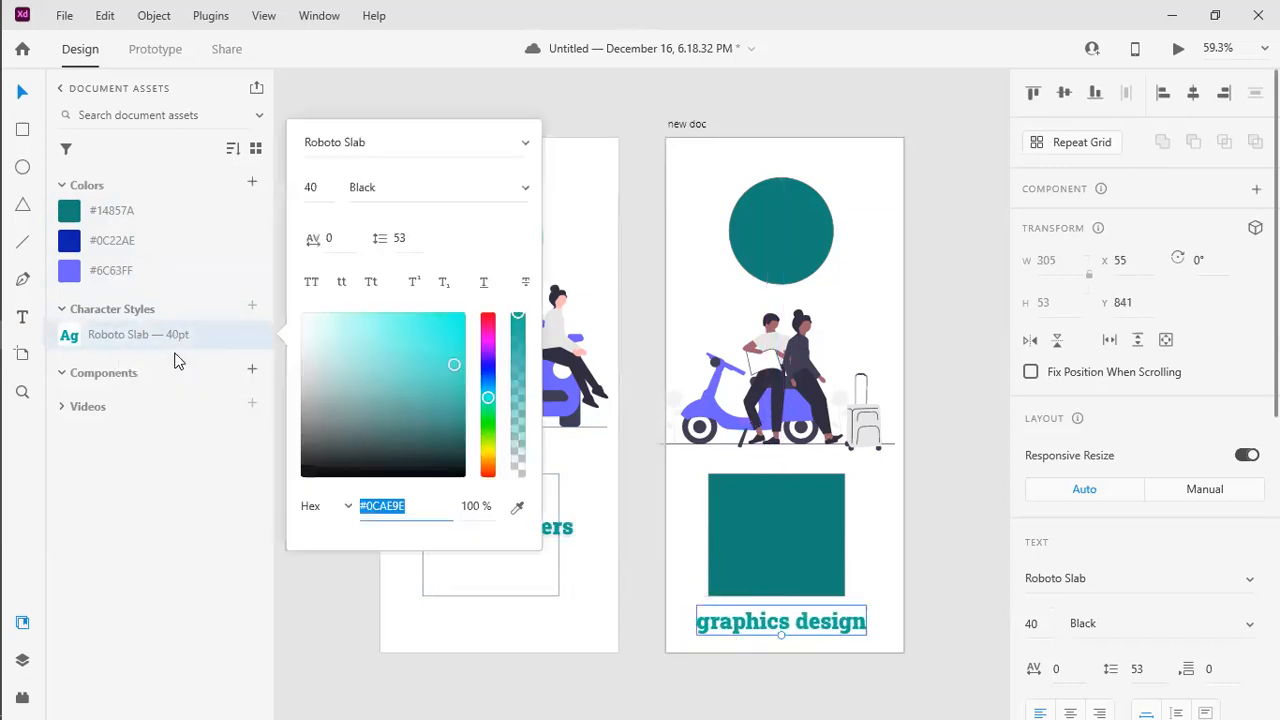
pyautogui.moveTo(412, 327); pyautogui.dragTo(454, 436)
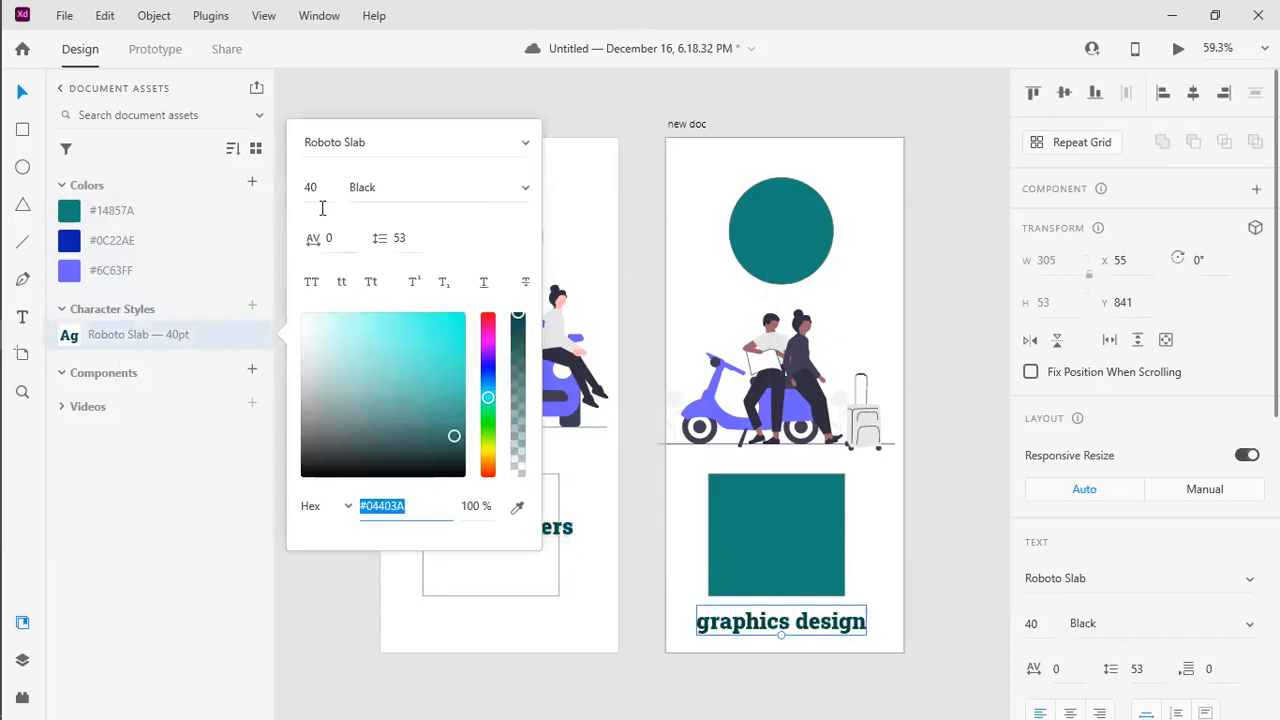
pyautogui.moveTo(324, 191); pyautogui.dragTo(300, 187)
pyautogui.write('45')
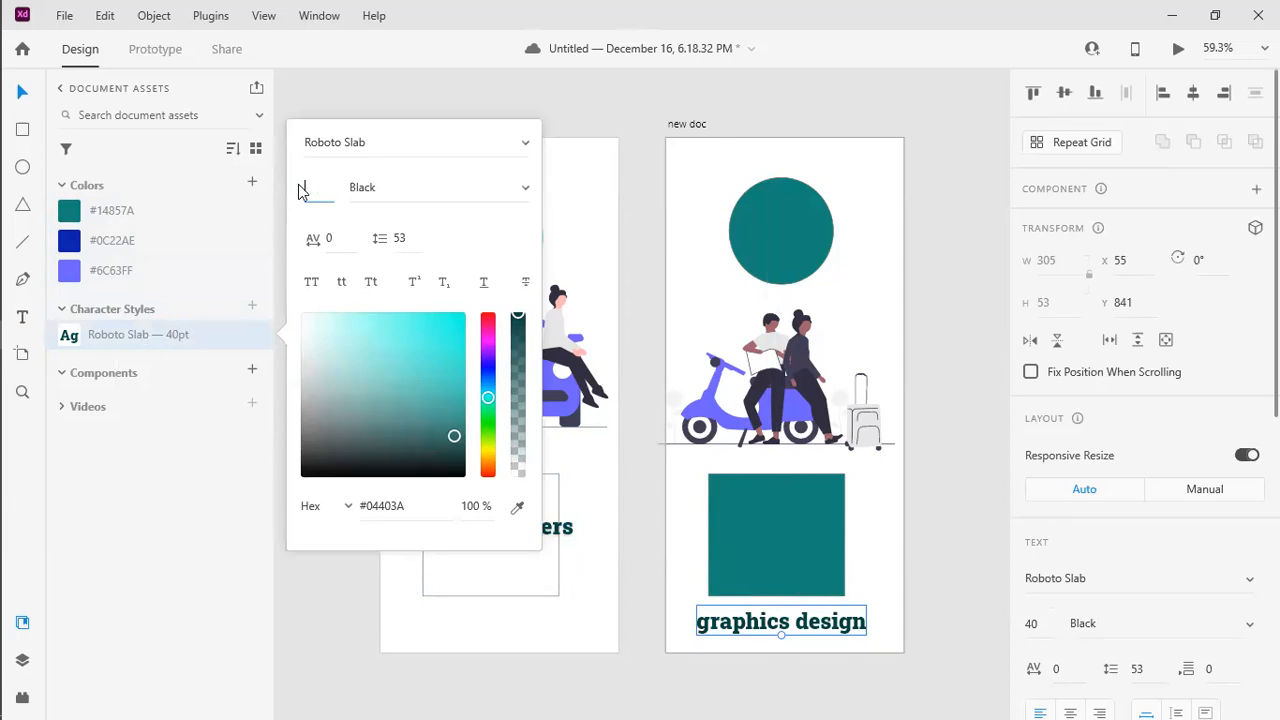
pyautogui.press('Return')
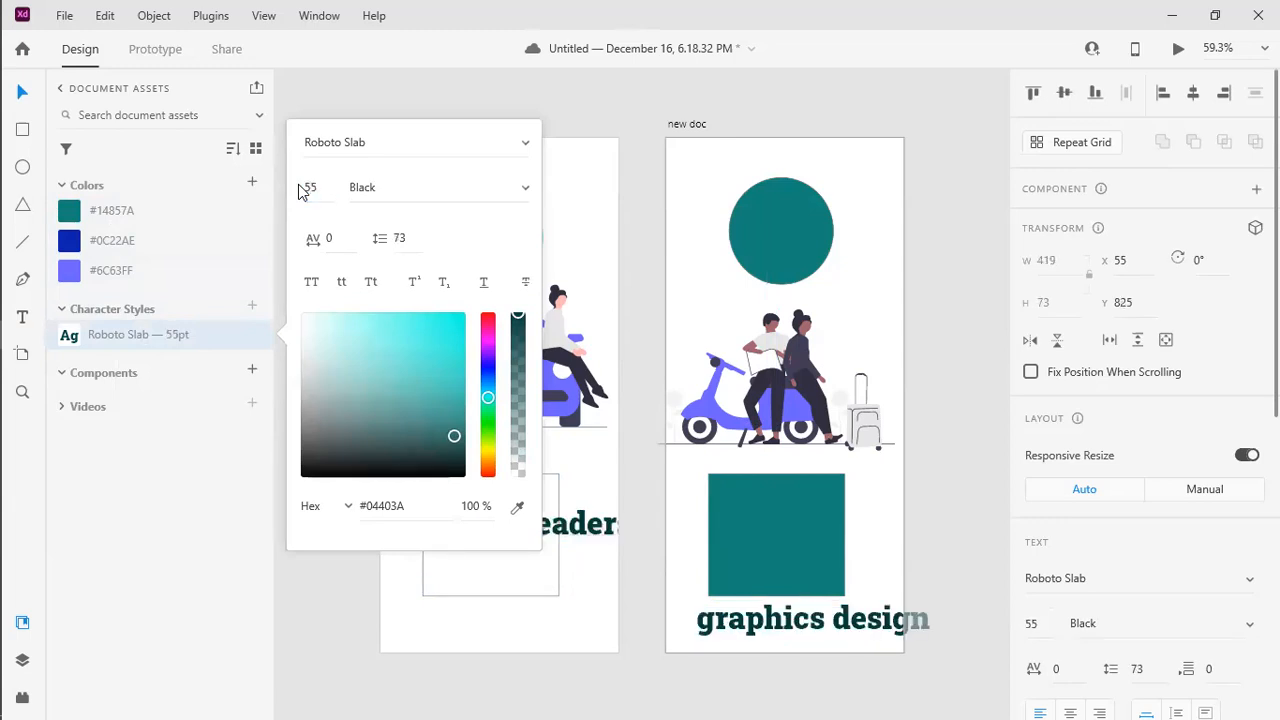
# Step: Set the character style's weight to Regular and its font to Sitka Small
pyautogui.click(523, 189)
pyautogui.click(428, 230)
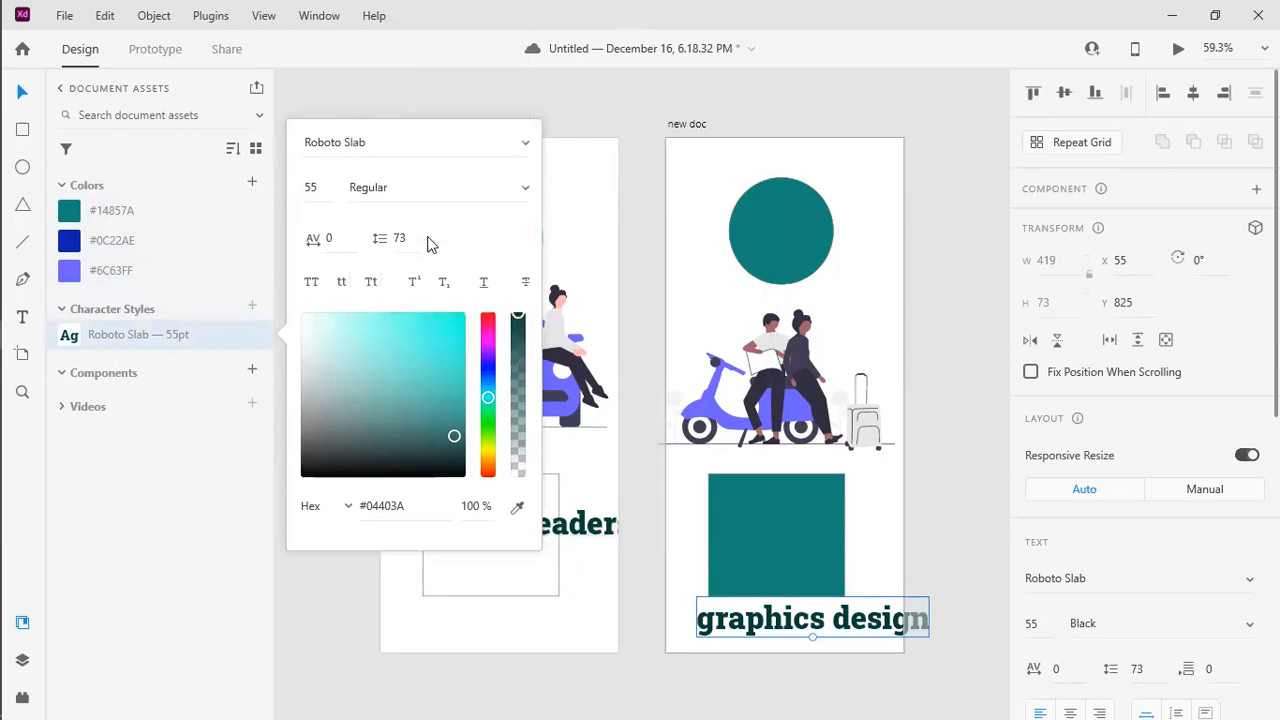
pyautogui.click(521, 146)
pyautogui.scroll(-5, 405, 360)
pyautogui.click(384, 373)
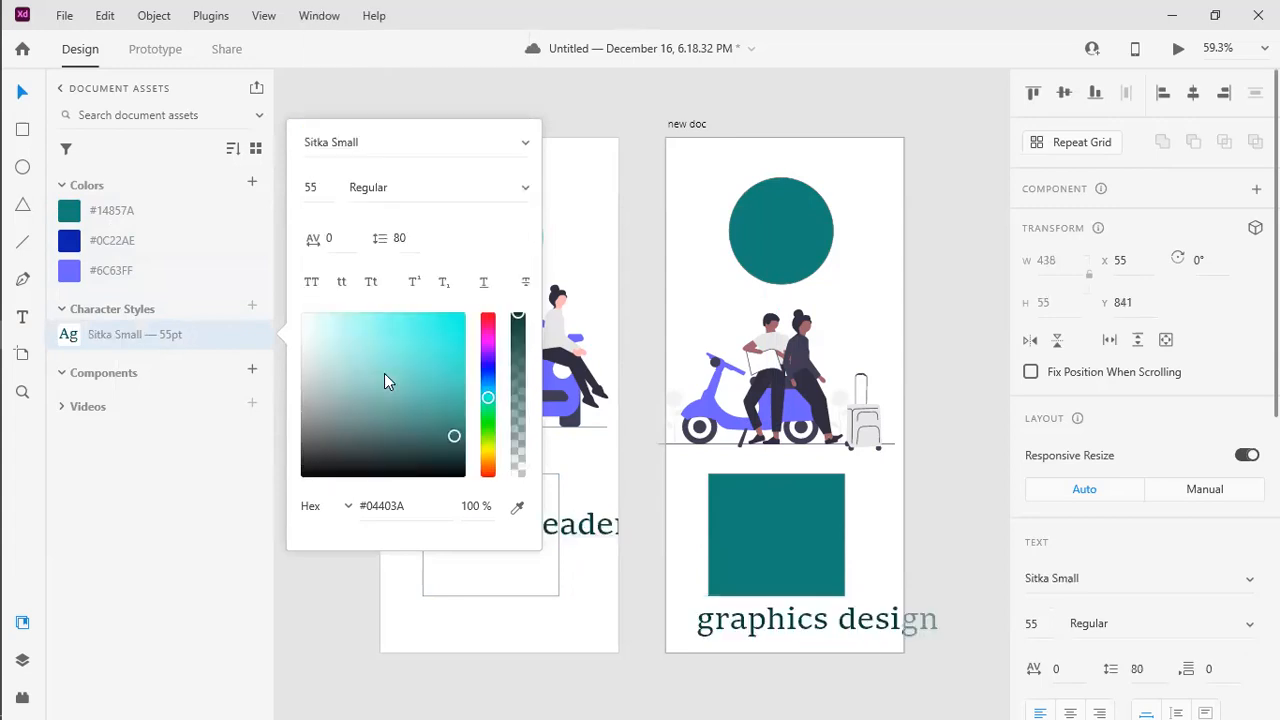
# Step: Set the saved character style to all caps and move the "design leaders" text to the horizontal centre of its artboard
pyautogui.click(311, 284)
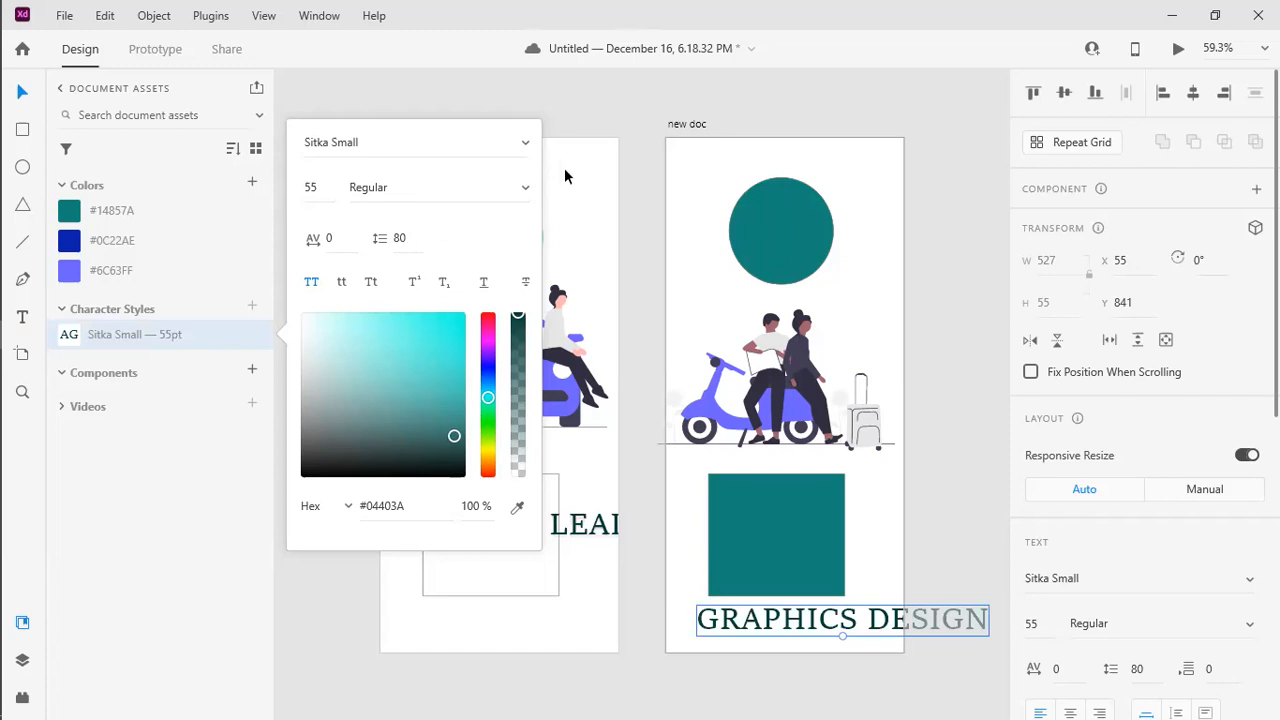
pyautogui.click(594, 125)
pyautogui.click(320, 489)
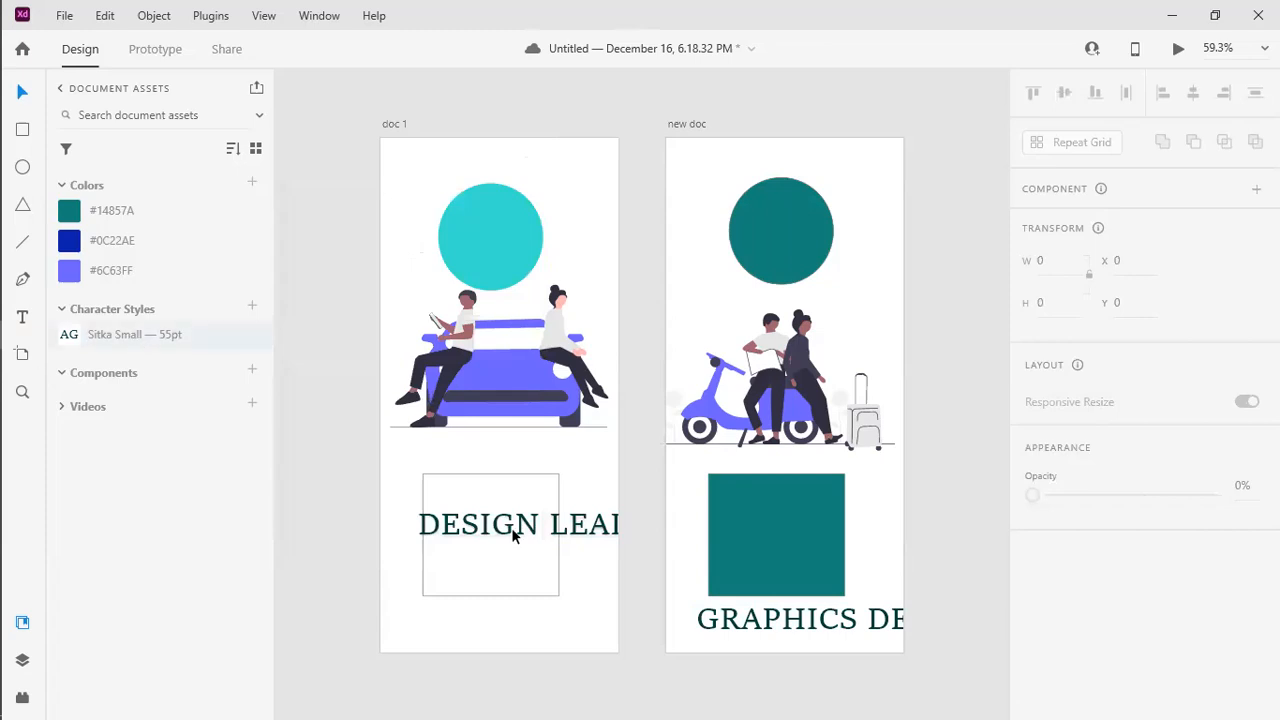
pyautogui.moveTo(512, 535); pyautogui.dragTo(456, 535)
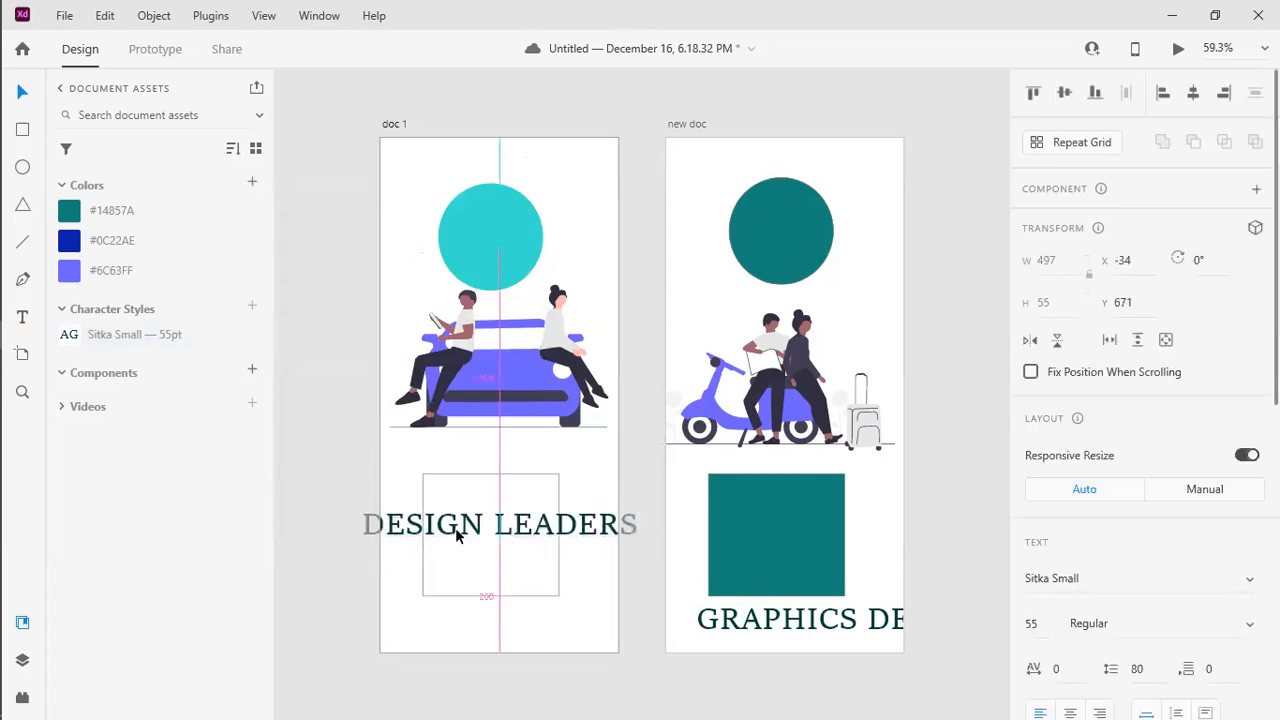
# Step: Delete the circle, the "design leaders" text and the empty rectangle from the doc 1 artboard
pyautogui.click(515, 228)
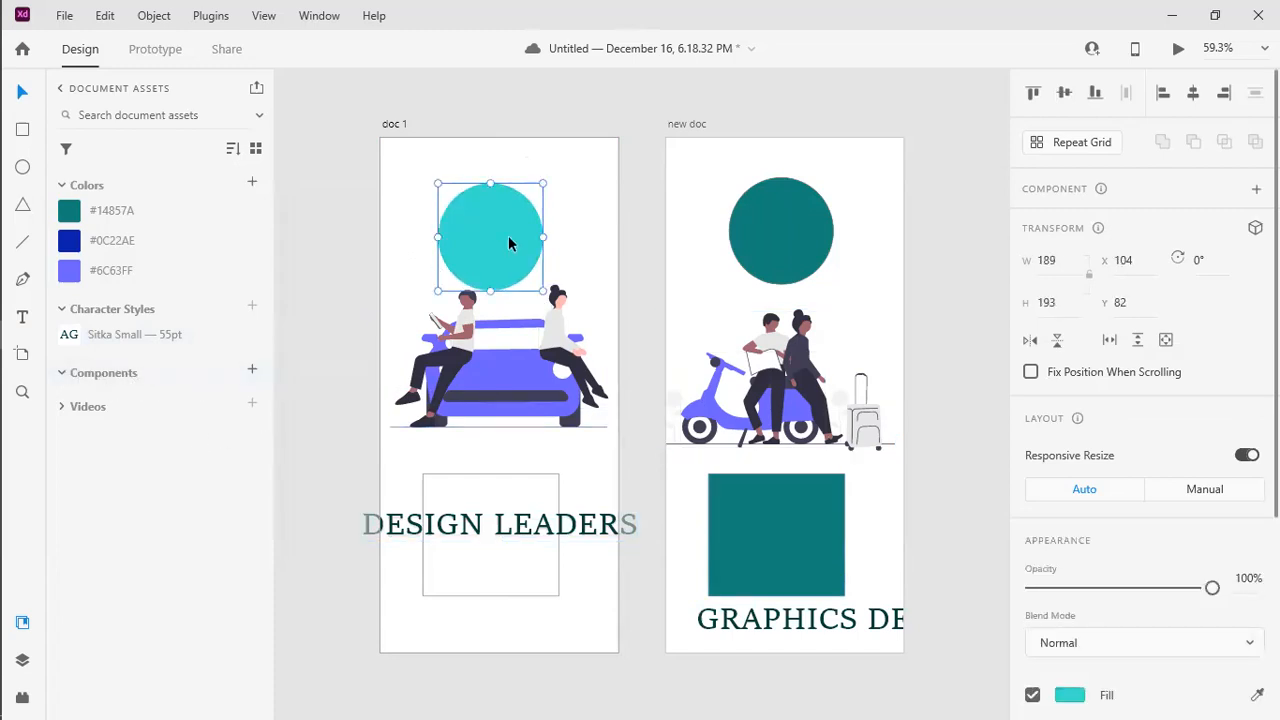
pyautogui.press('Delete')
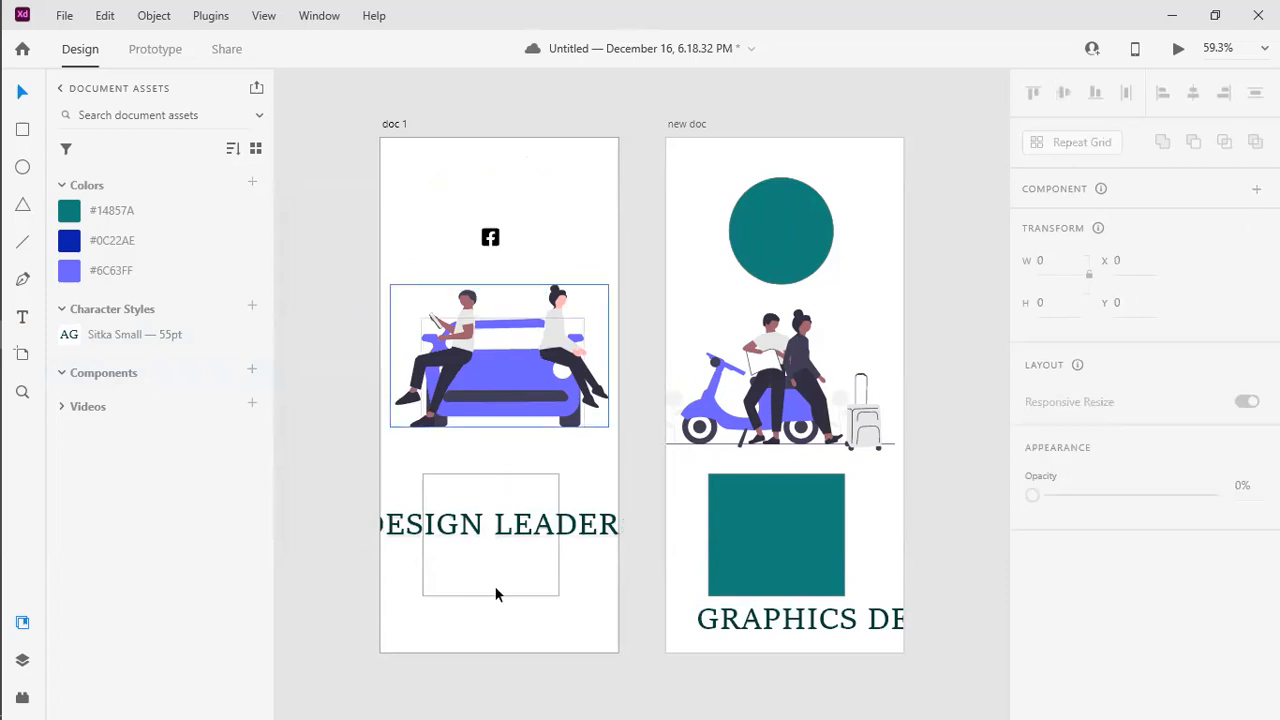
pyautogui.click(486, 523)
pyautogui.press('Delete')
pyautogui.click(470, 537)
pyautogui.press('Delete')
# Step: Delete the teal circle, the teal rectangle and the "graphics design" text from the new doc artboard
pyautogui.click(778, 242)
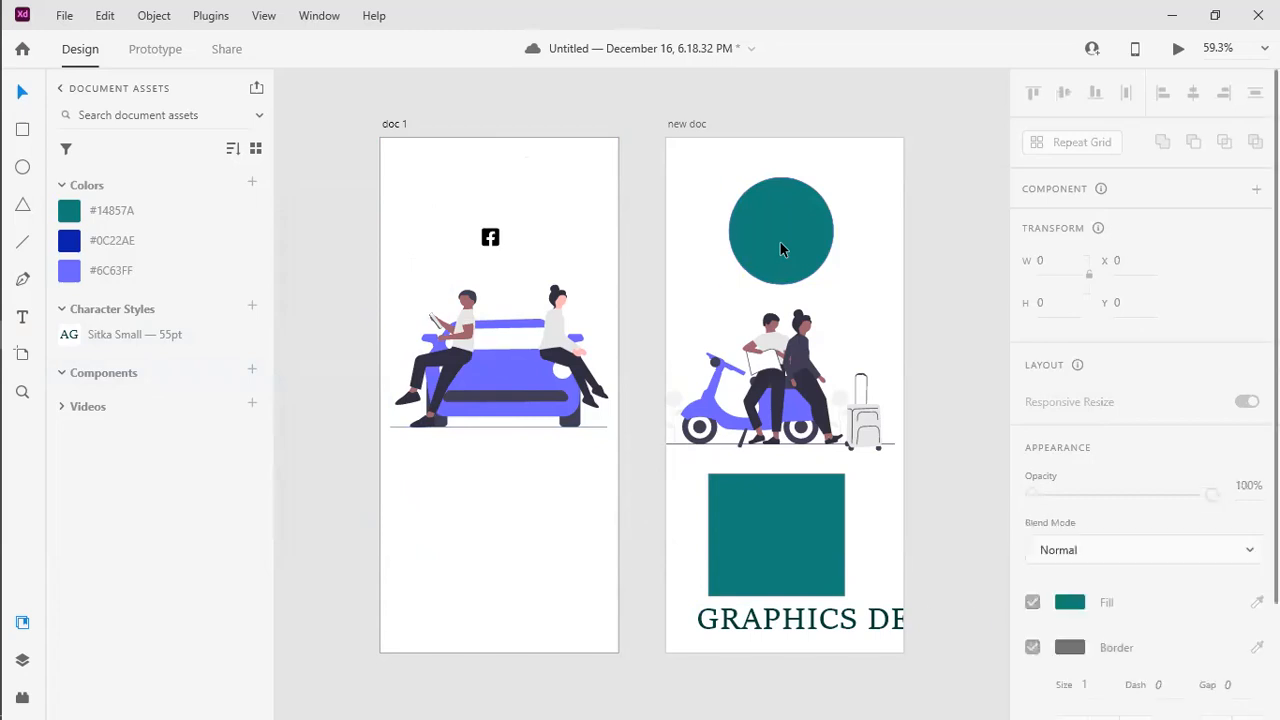
pyautogui.press('Delete')
pyautogui.click(742, 533)
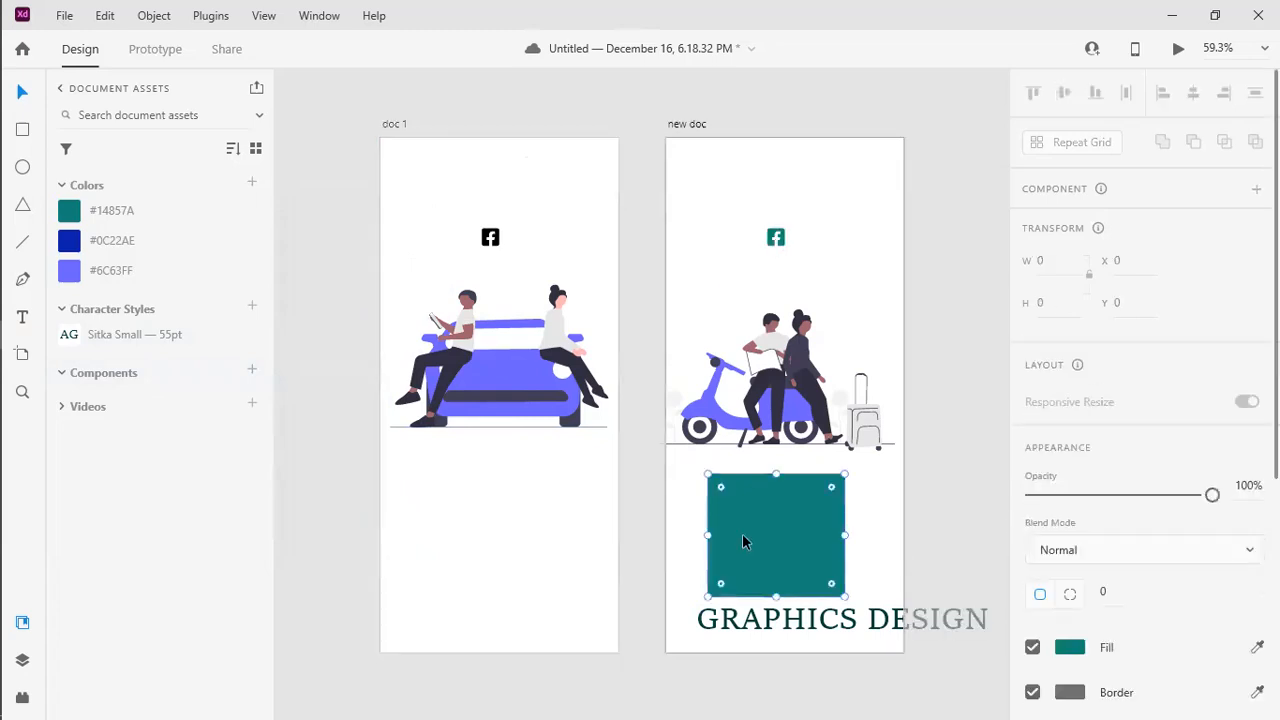
pyautogui.press('Delete')
pyautogui.click(786, 620)
pyautogui.press('Delete')
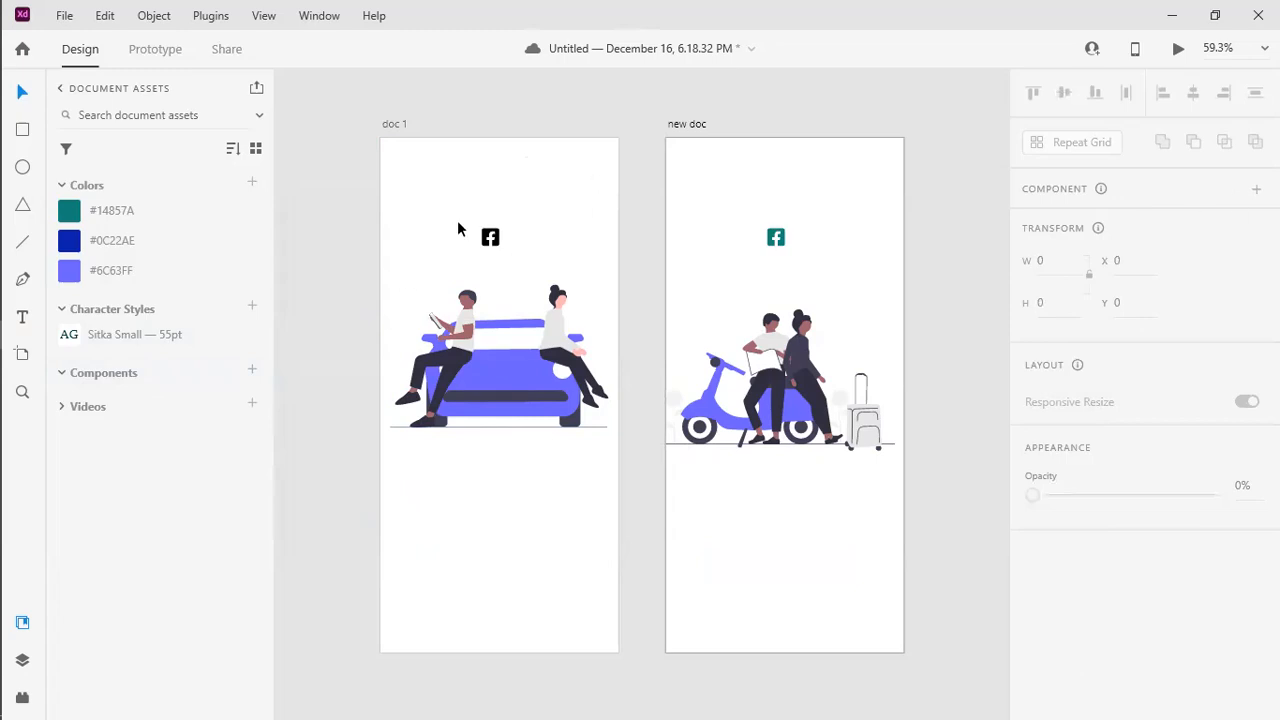
pyautogui.moveTo(464, 196); pyautogui.dragTo(530, 267)
pyautogui.click(502, 488)
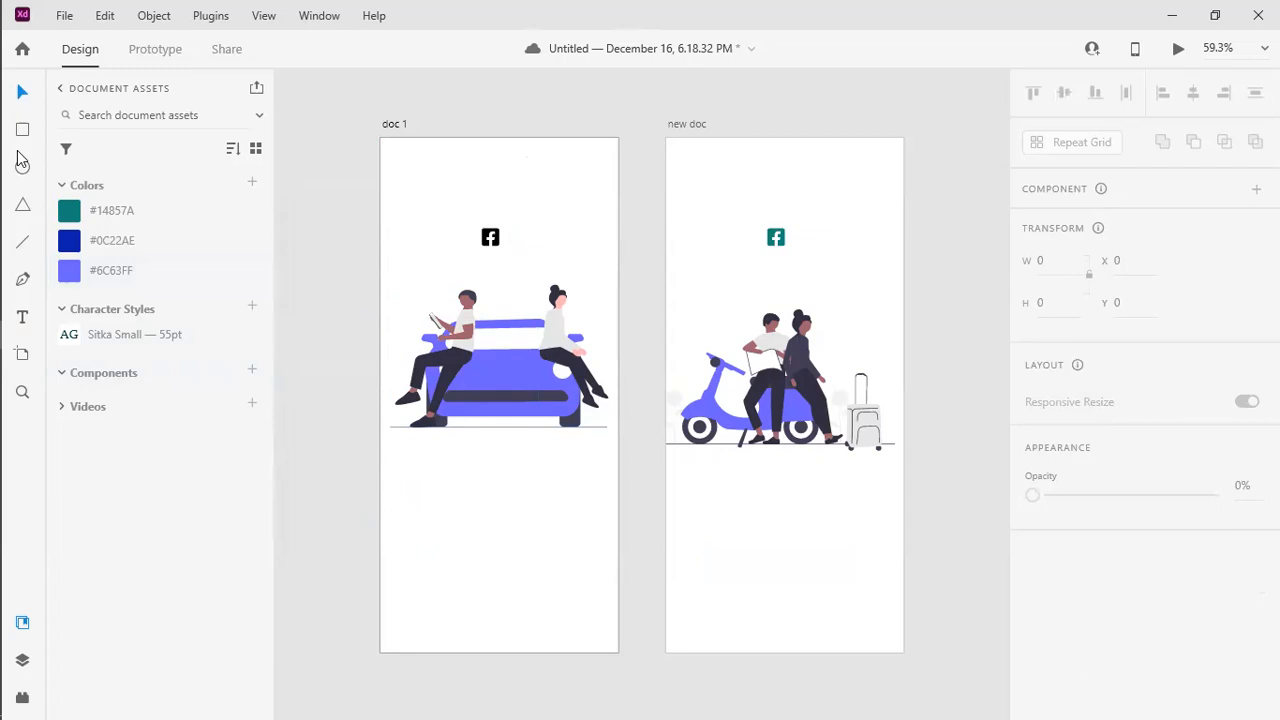
# Step: Create a rounded rectangle about 311 by 85 with corner radius 38 below the car illustration on doc 1
pyautogui.moveTo(409, 471); pyautogui.dragTo(557, 491)
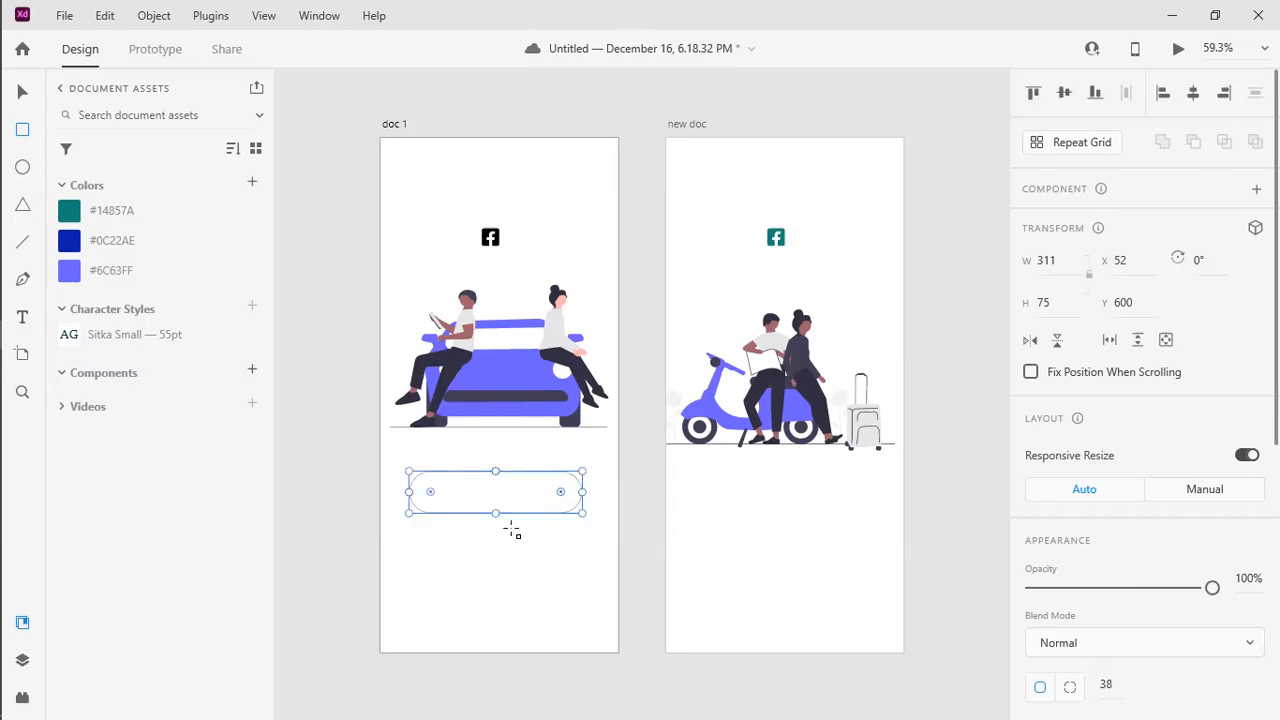
pyautogui.moveTo(494, 519); pyautogui.dragTo(494, 518)
# Step: Change the rounded rectangle's fill to a linear gradient and set its starting colour to light blue #6278E8
pyautogui.scroll(-5, 1177, 546)
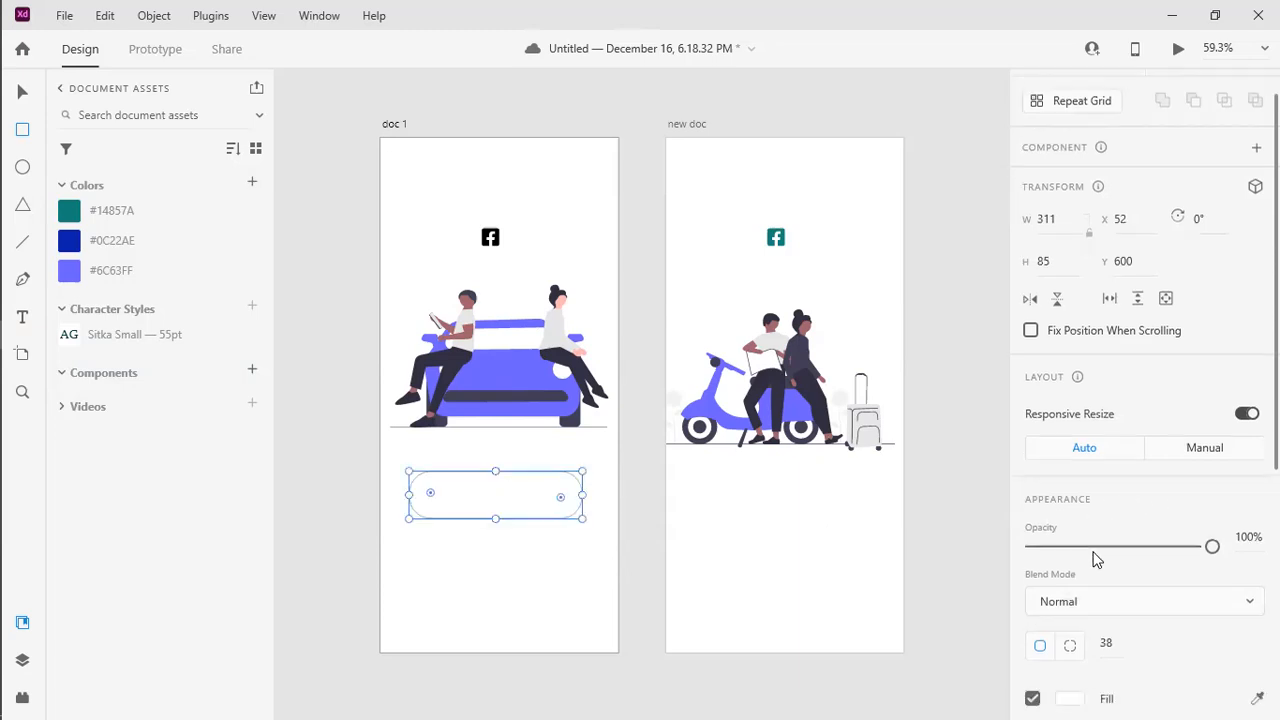
pyautogui.click(1066, 351)
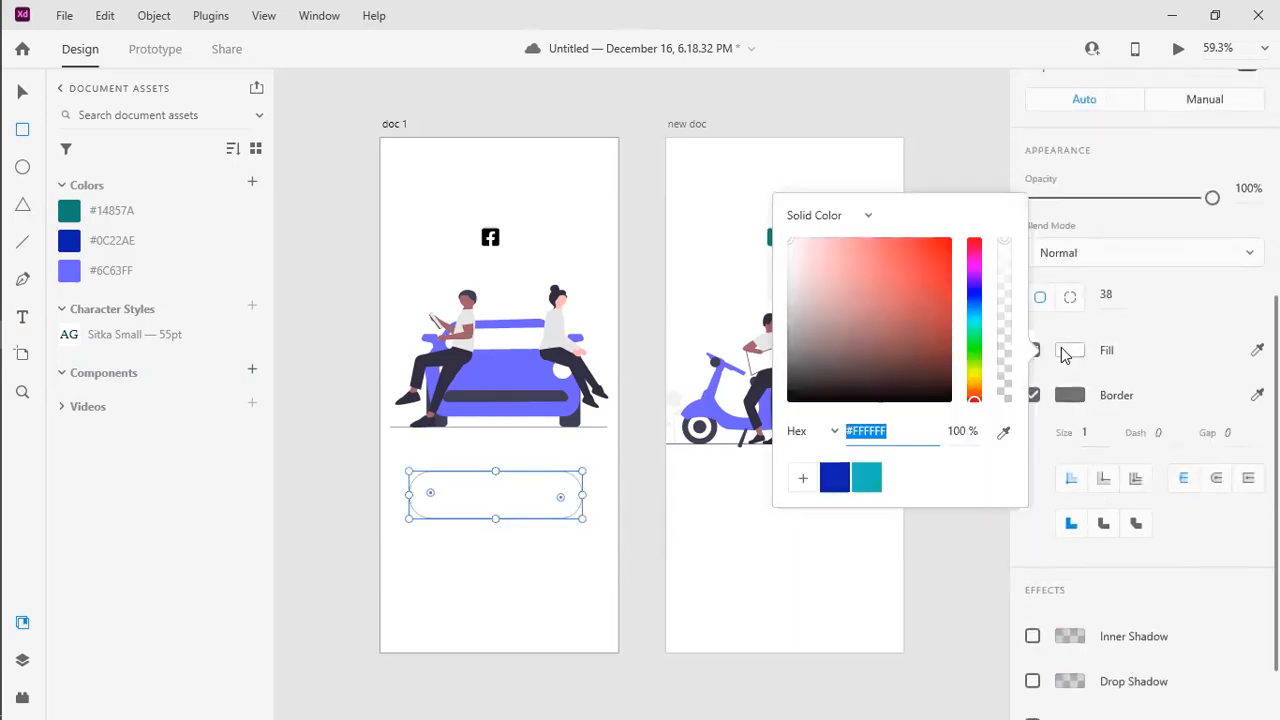
pyautogui.click(868, 216)
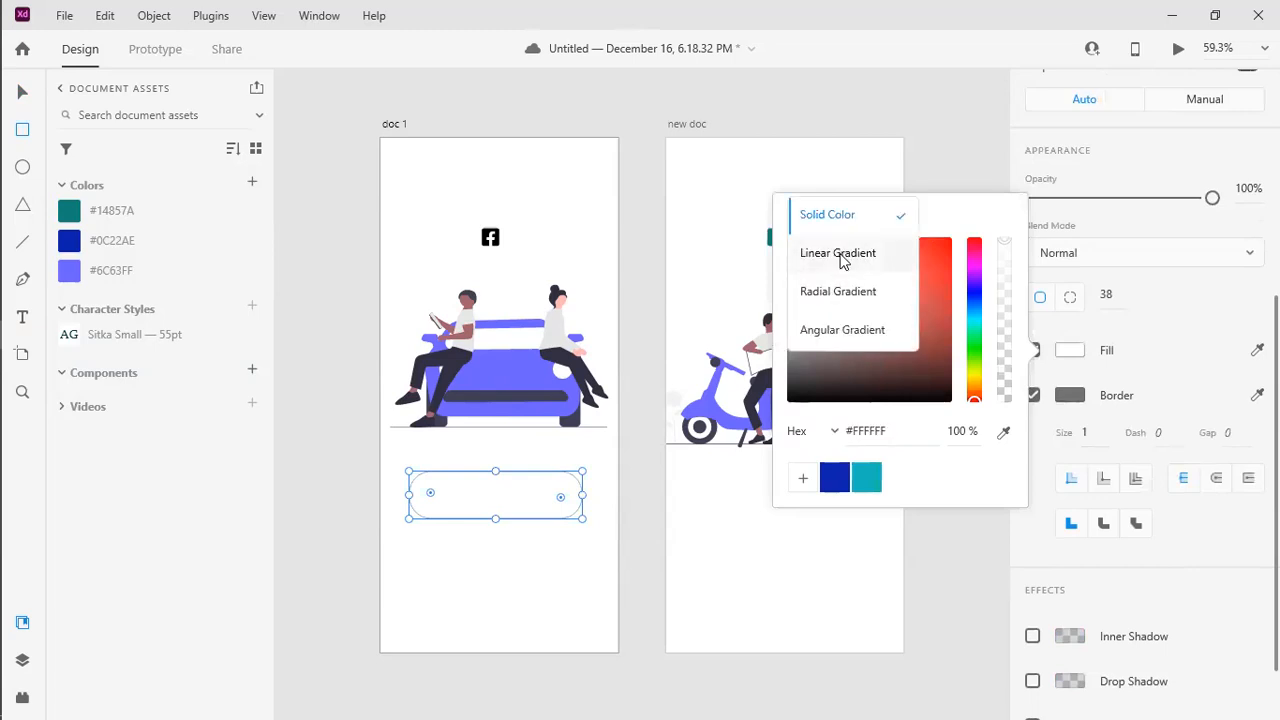
pyautogui.click(842, 256)
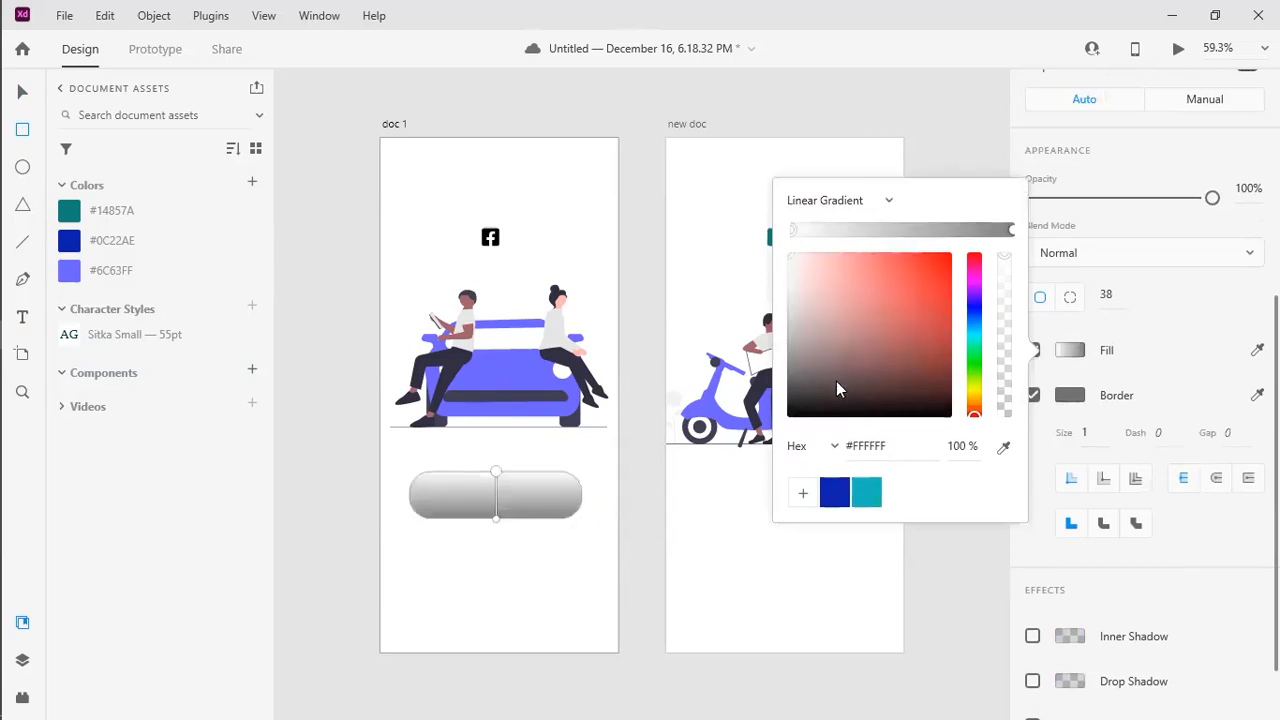
pyautogui.moveTo(974, 343)
pyautogui.mouseDown()
pyautogui.moveTo(974, 357)
pyautogui.moveTo(977, 318)
pyautogui.mouseUp()
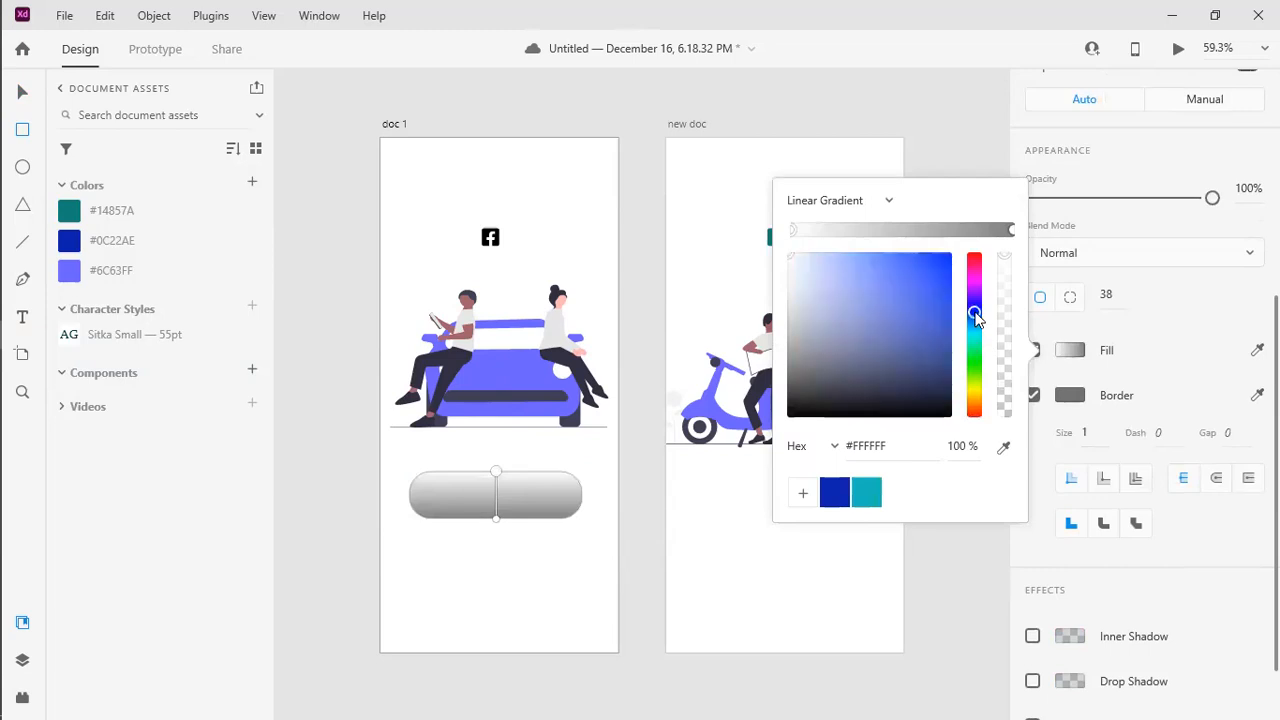
pyautogui.moveTo(903, 298)
pyautogui.mouseDown()
pyautogui.moveTo(877, 274)
pyautogui.moveTo(909, 274)
pyautogui.moveTo(882, 267)
pyautogui.mouseUp()
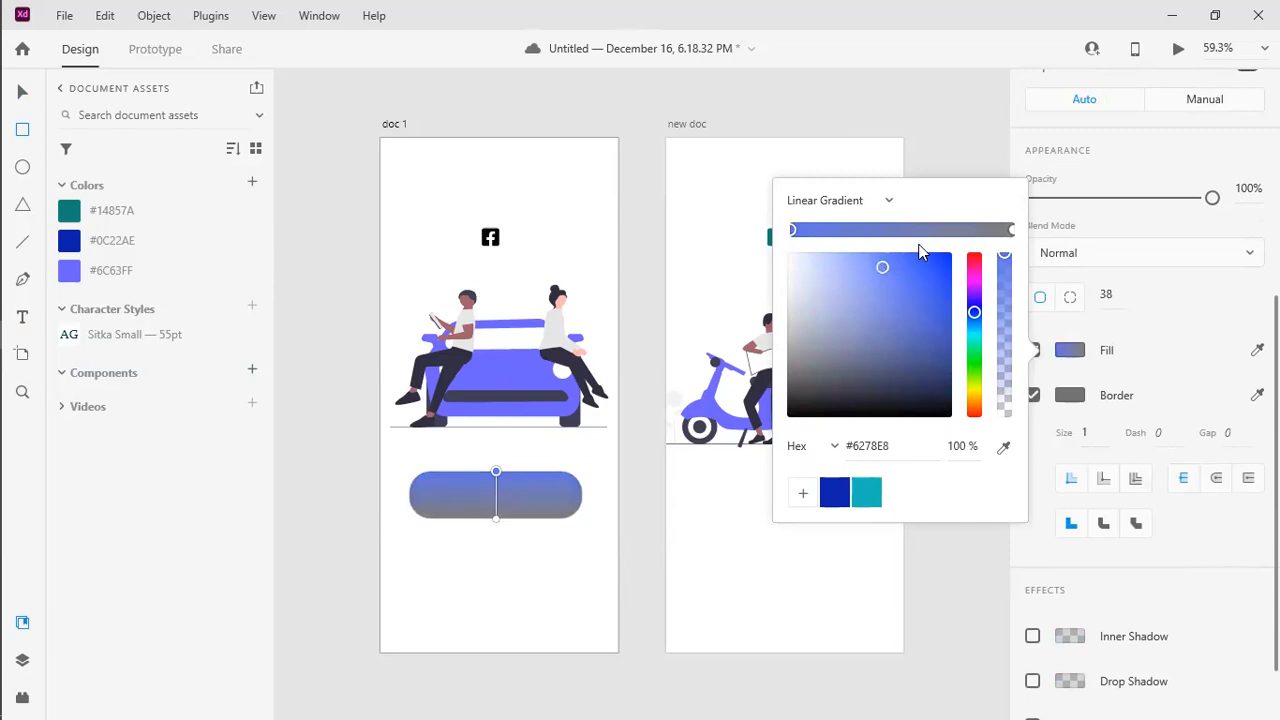
# Step: Set the gradient's end colour to a deep indigo blue
pyautogui.click(1013, 231)
pyautogui.click(977, 300)
pyautogui.click(945, 308)
pyautogui.moveTo(946, 311); pyautogui.dragTo(947, 316)
pyautogui.click(529, 571)
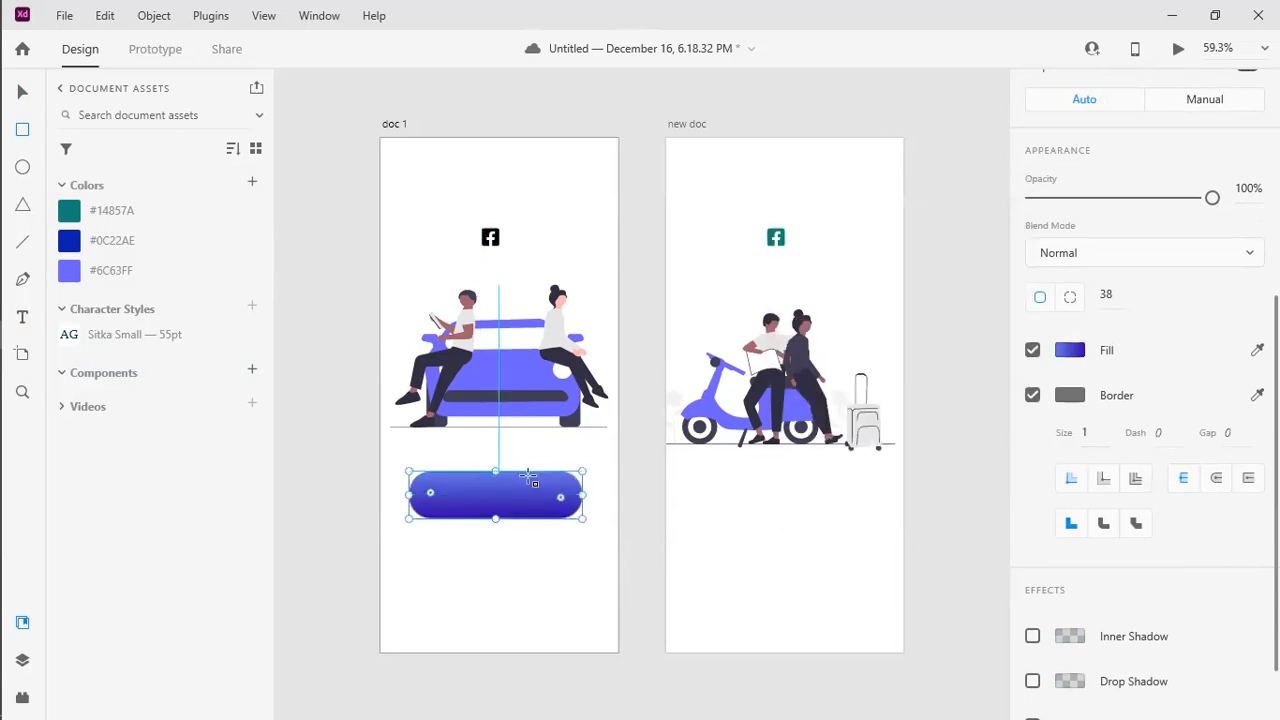
# Step: Add the text "Buttton" below the gradient rectangle on doc 1
pyautogui.click(21, 320)
pyautogui.click(500, 586)
pyautogui.write('Buttton')
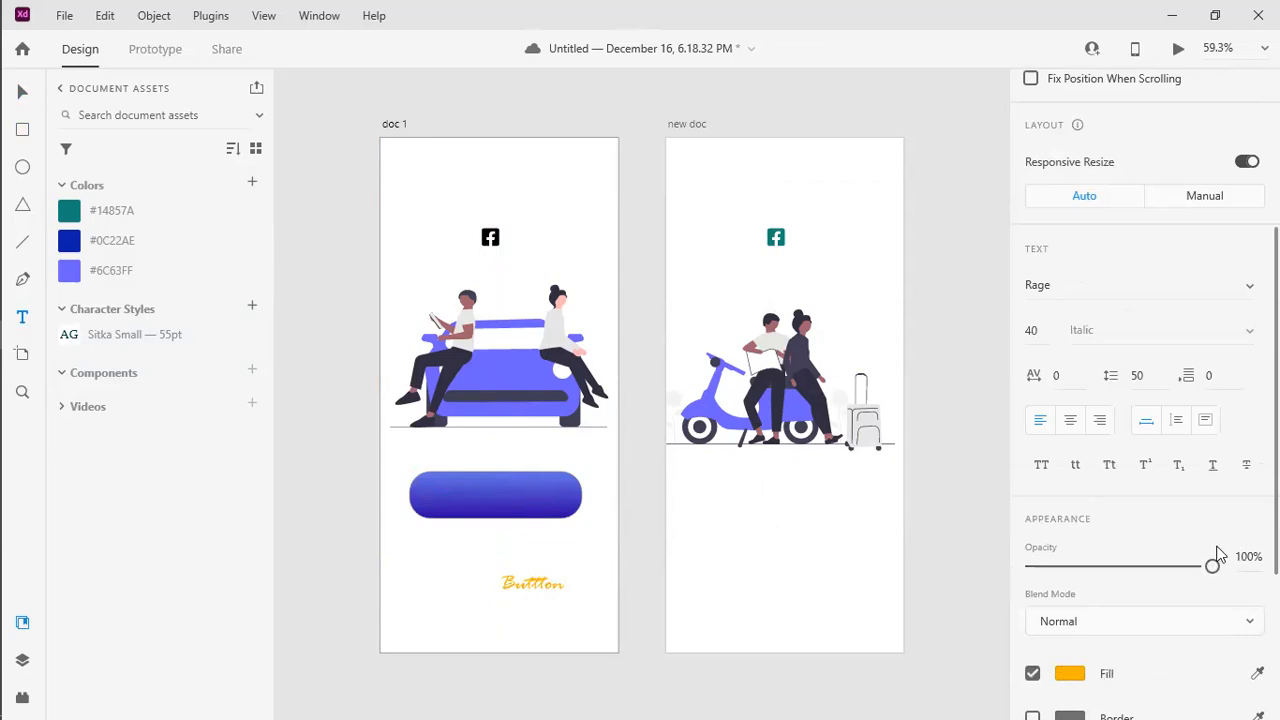
pyautogui.scroll(-1, 1125, 470)
pyautogui.scroll(-2, 1125, 470)
pyautogui.scroll(1, 1123, 383)
pyautogui.click(1040, 187)
pyautogui.click(1121, 343)
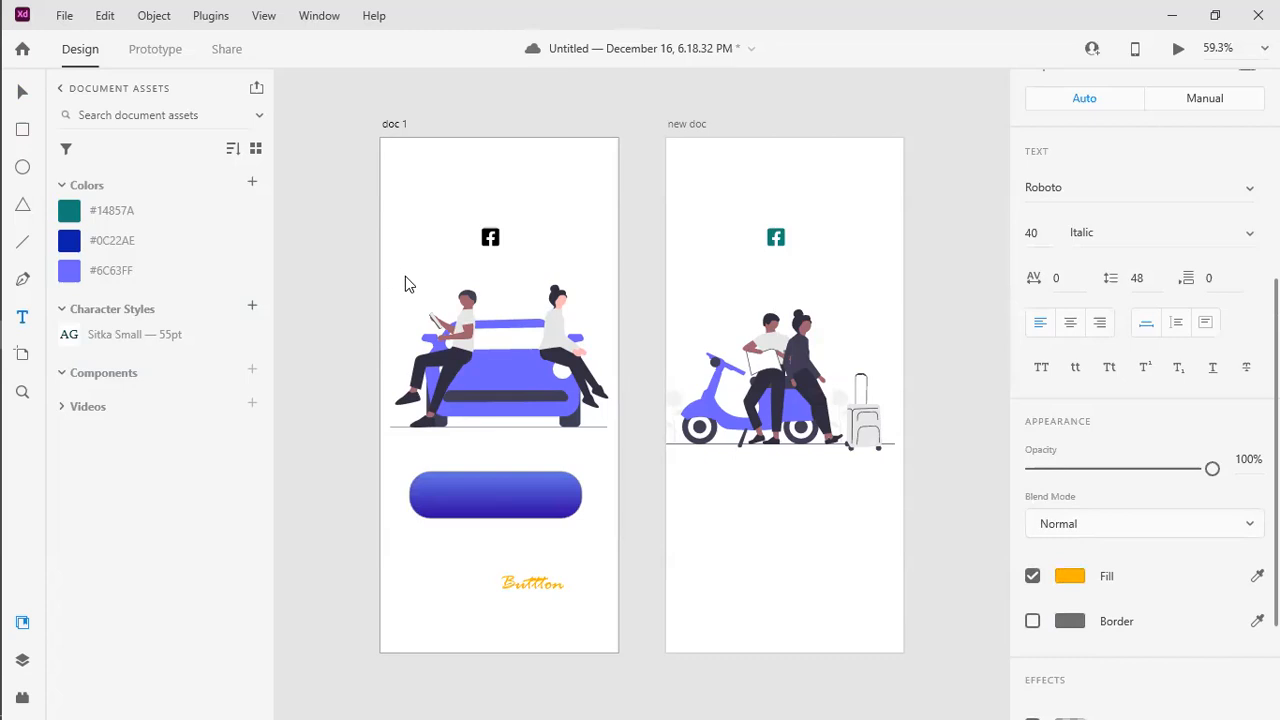
pyautogui.hotkey('ctrl', 'z')
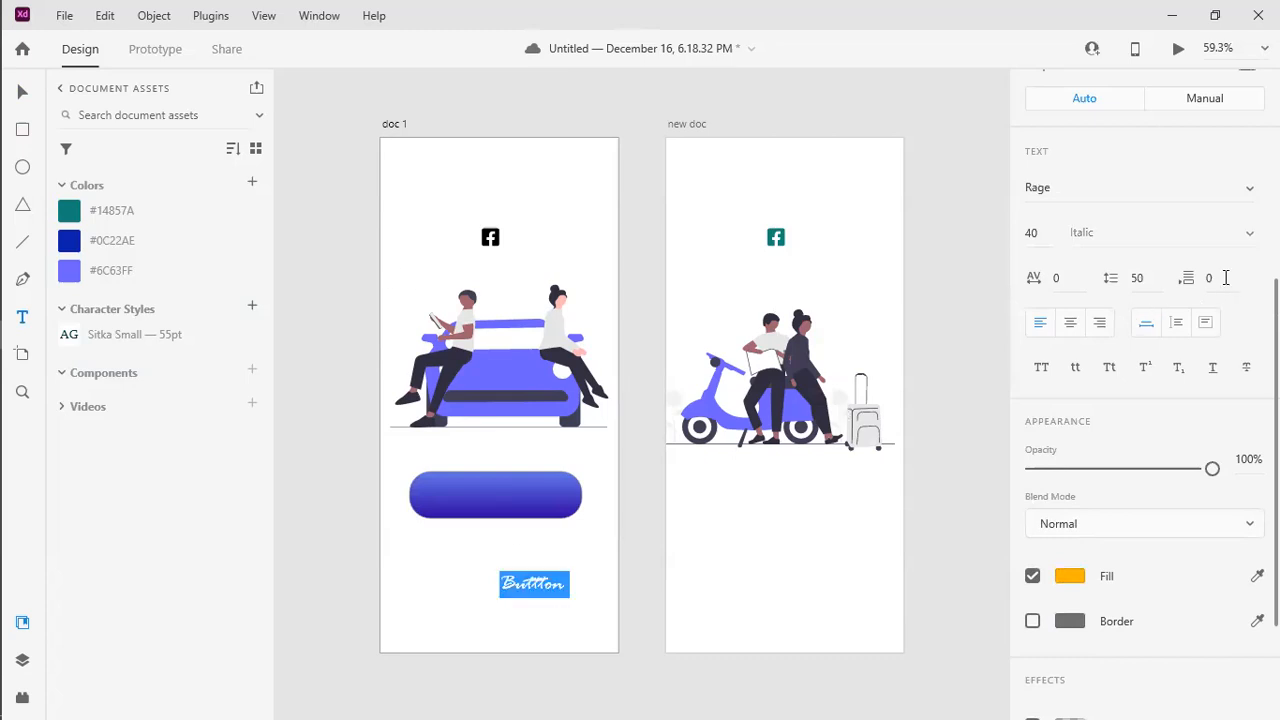
# Step: Set the "Buttton" text's font to Roboto and place it in the middle of the gradient rectangle
pyautogui.click(1100, 187)
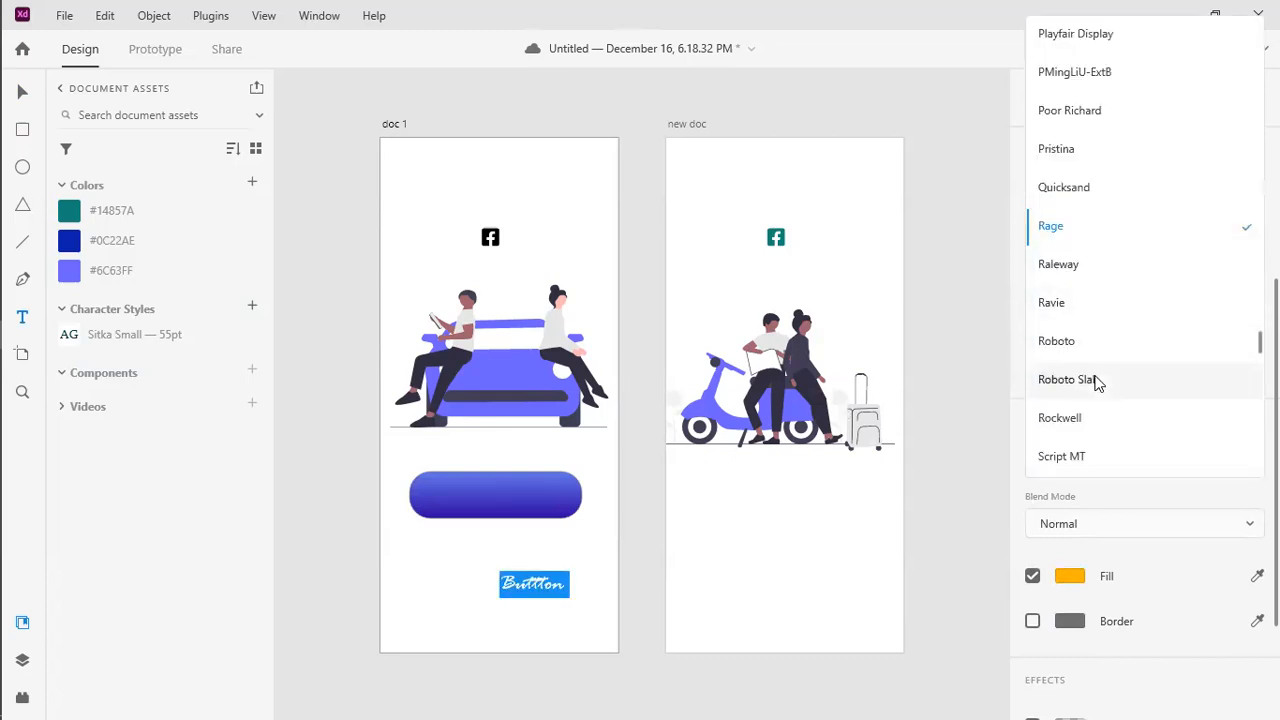
pyautogui.click(1091, 345)
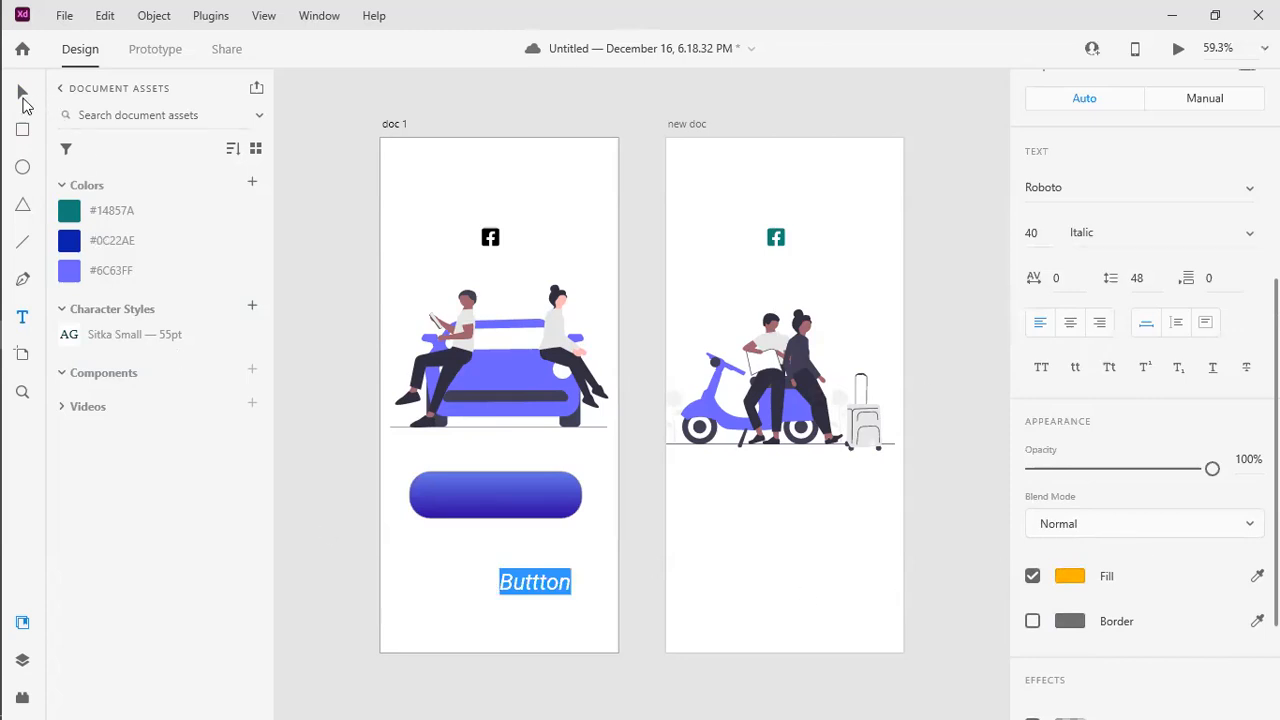
pyautogui.press('Escape')
pyautogui.moveTo(517, 582); pyautogui.dragTo(488, 500)
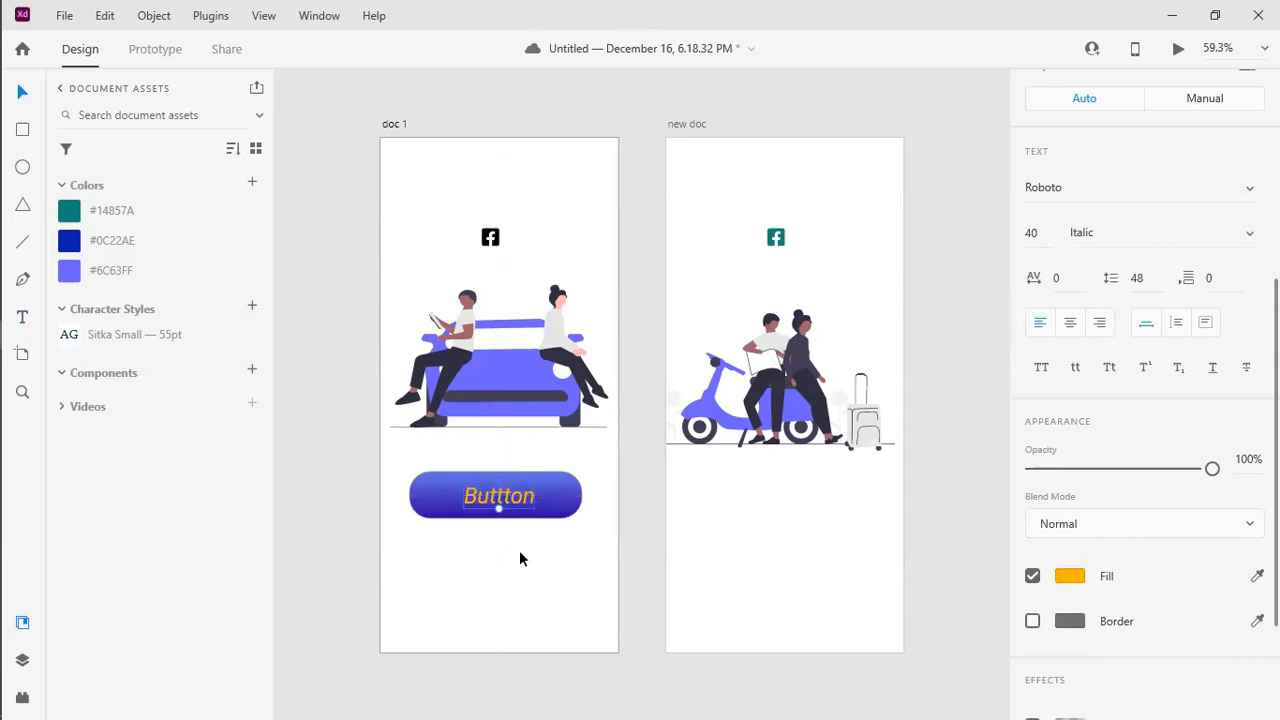
# Step: Change the "Buttton" text's fill to white #FFFFFF
pyautogui.click(1073, 584)
pyautogui.click(771, 443)
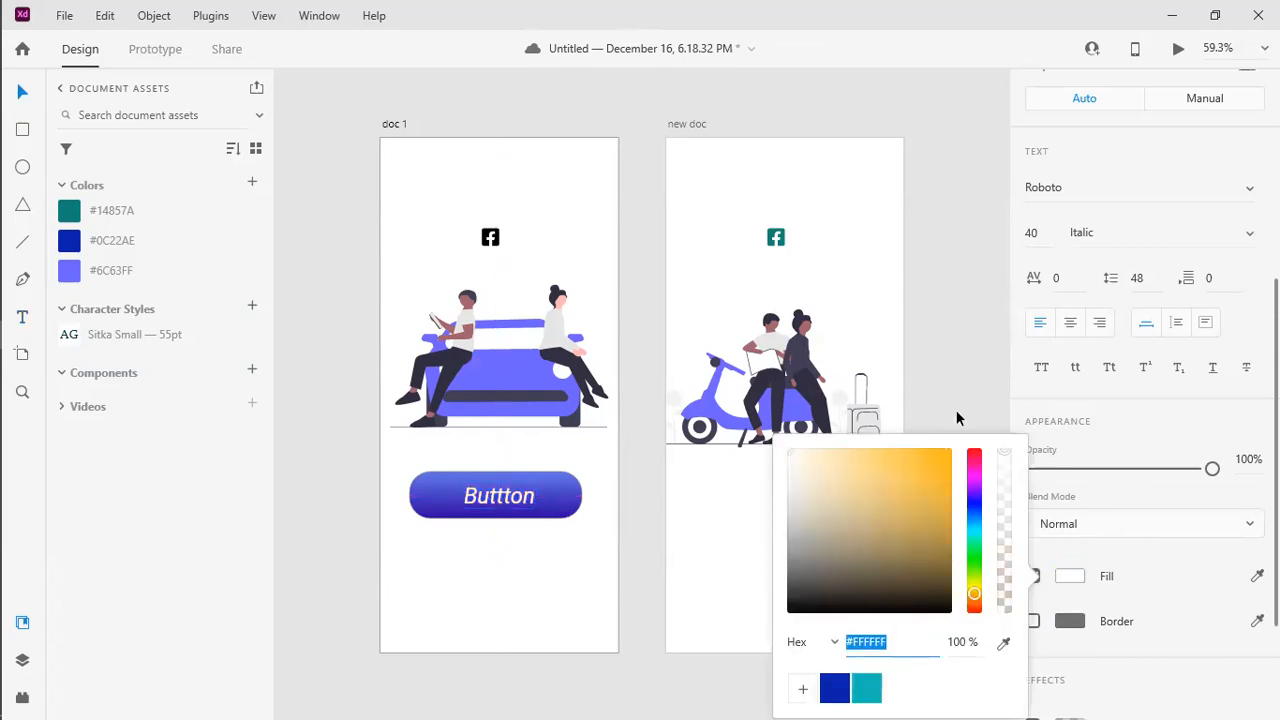
pyautogui.click(1040, 555)
pyautogui.press('Escape')
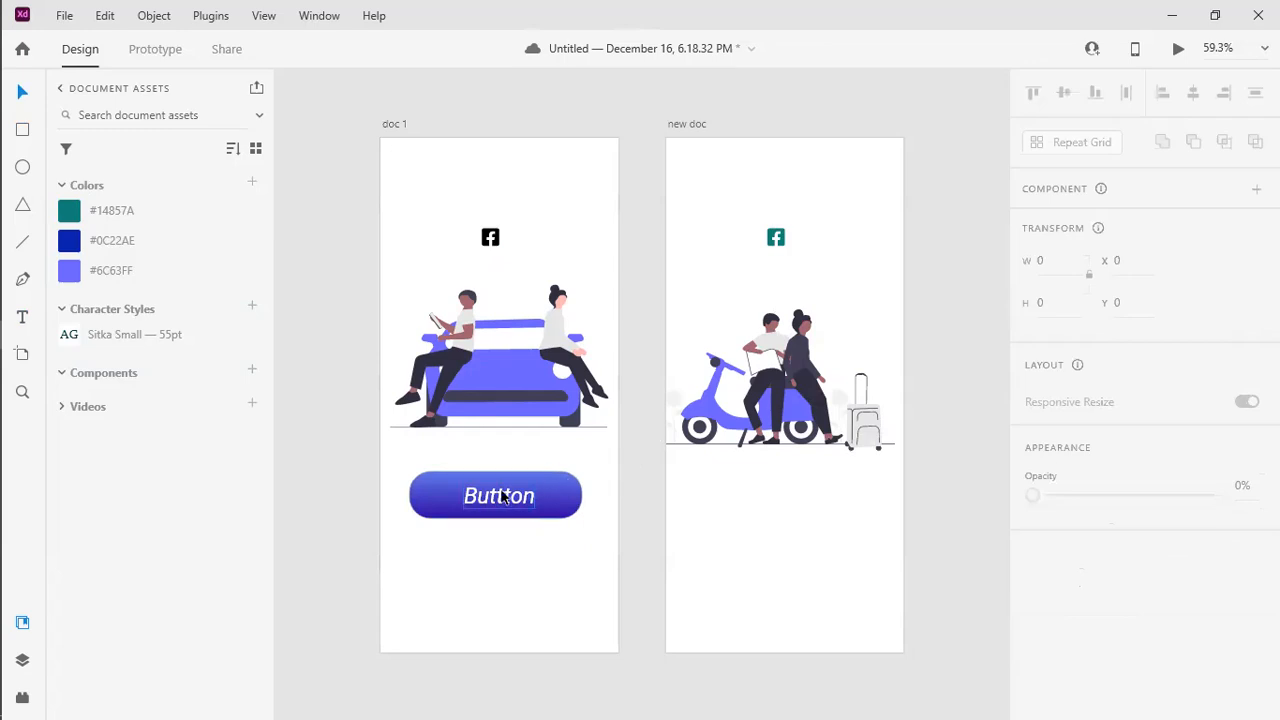
# Step: Set the "Buttton" text's weight to Regular
pyautogui.click(504, 497)
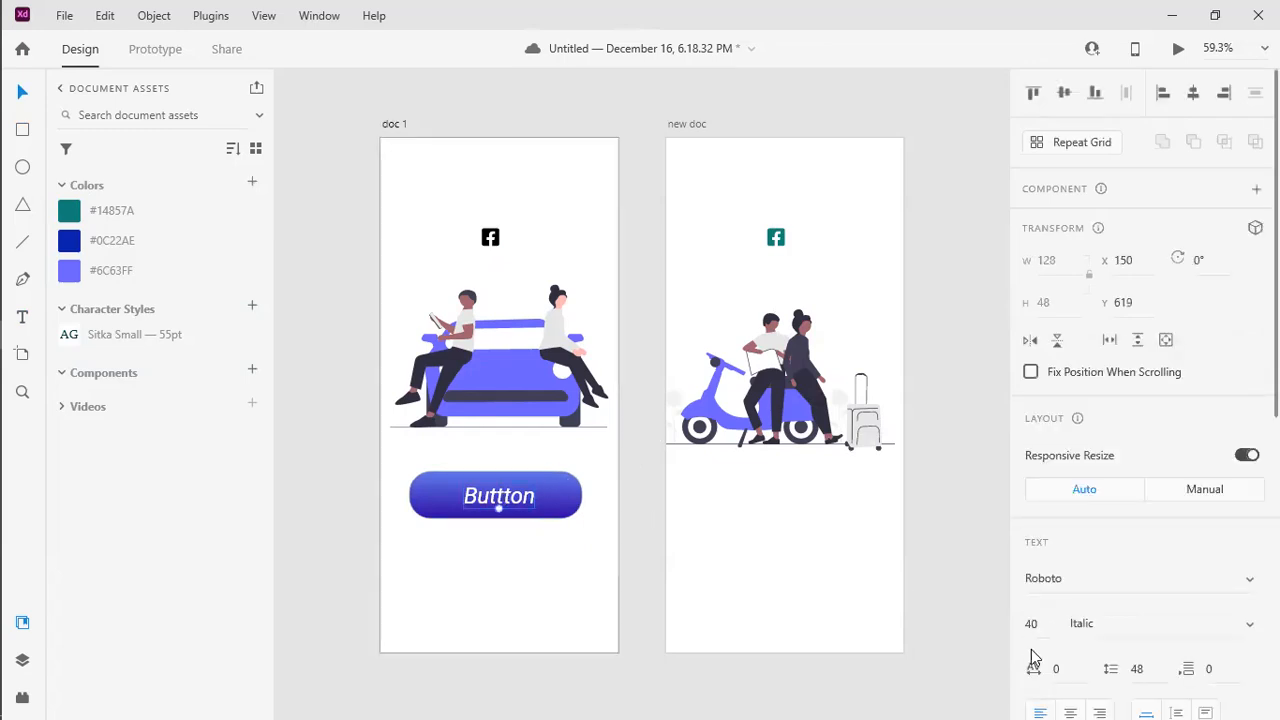
pyautogui.scroll(-1, 1203, 546)
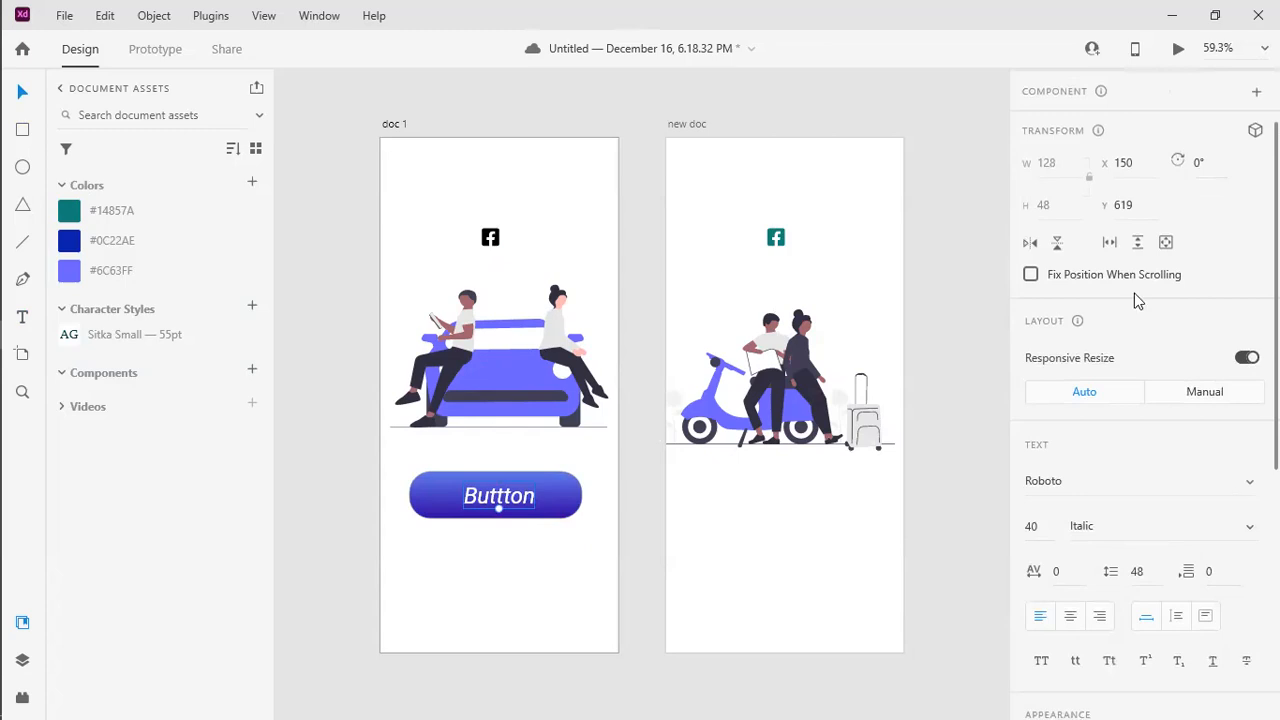
pyautogui.click(1140, 526)
pyautogui.click(1126, 451)
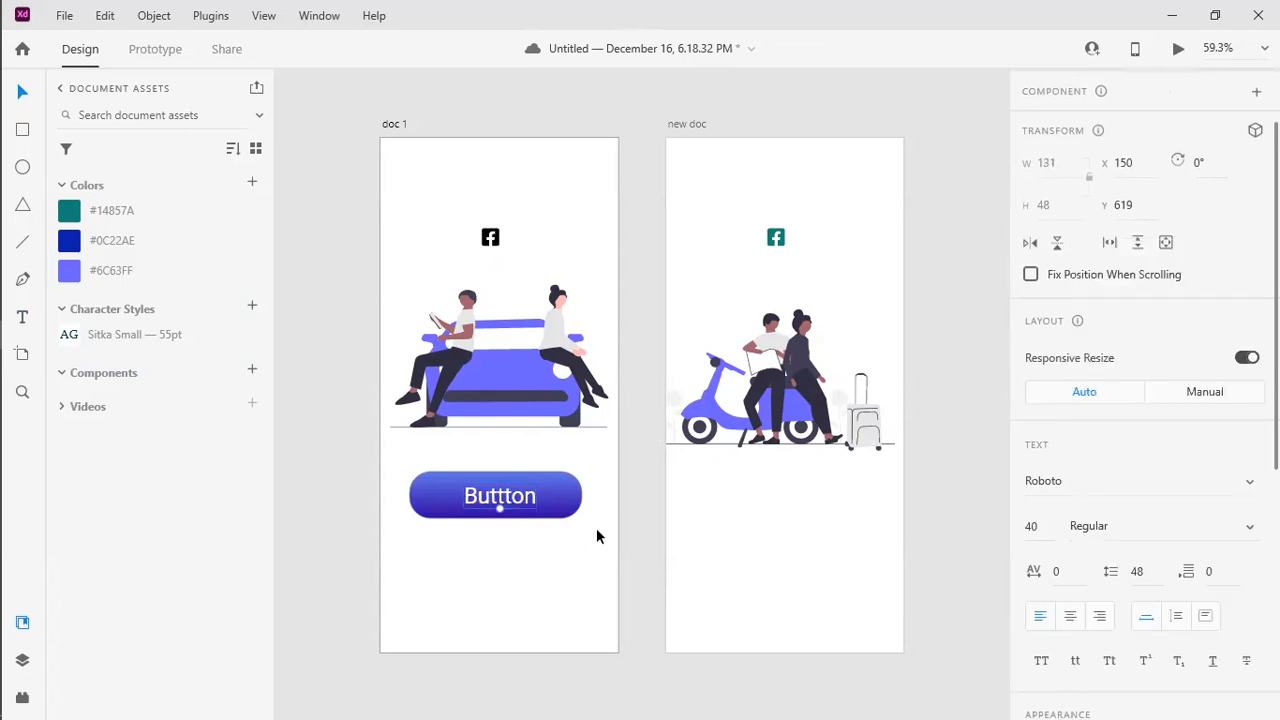
# Step: Centre the "Buttton" text and the gradient rectangle horizontally on each other and group them
pyautogui.click(500, 547)
pyautogui.moveTo(489, 539); pyautogui.dragTo(568, 488)
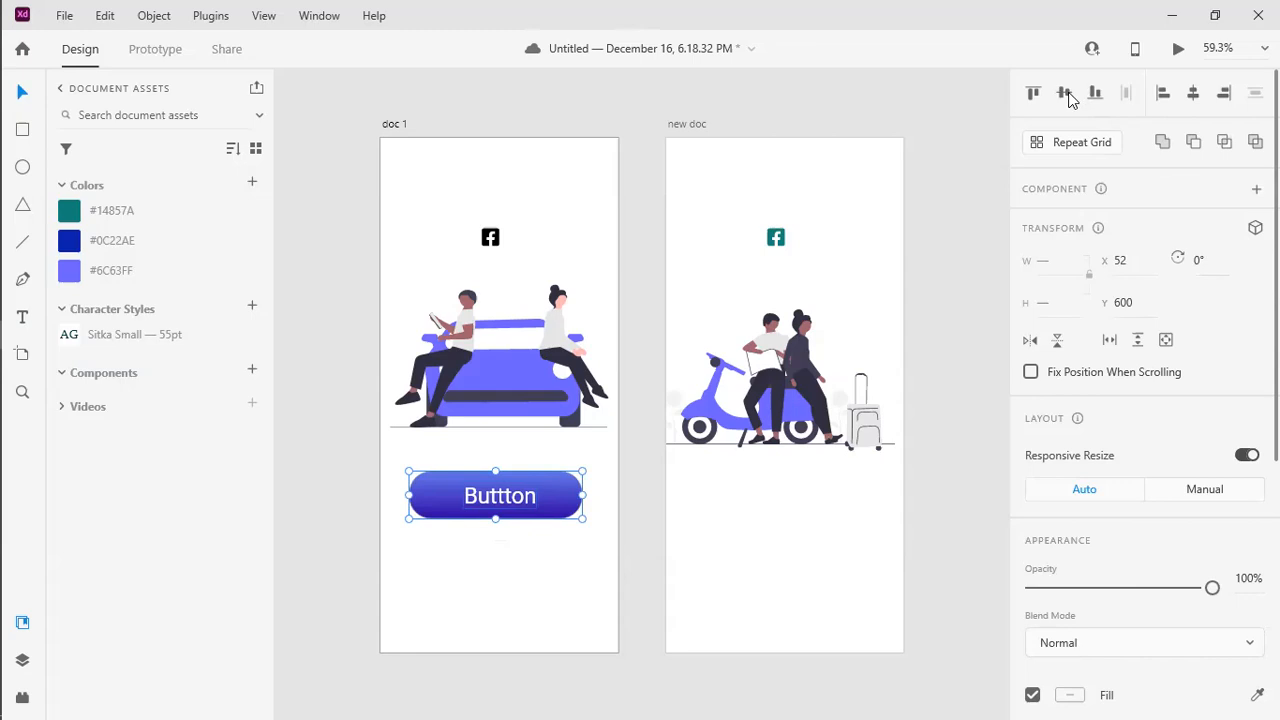
pyautogui.click(1194, 93)
pyautogui.rightClick(495, 508)
pyautogui.click(553, 261)
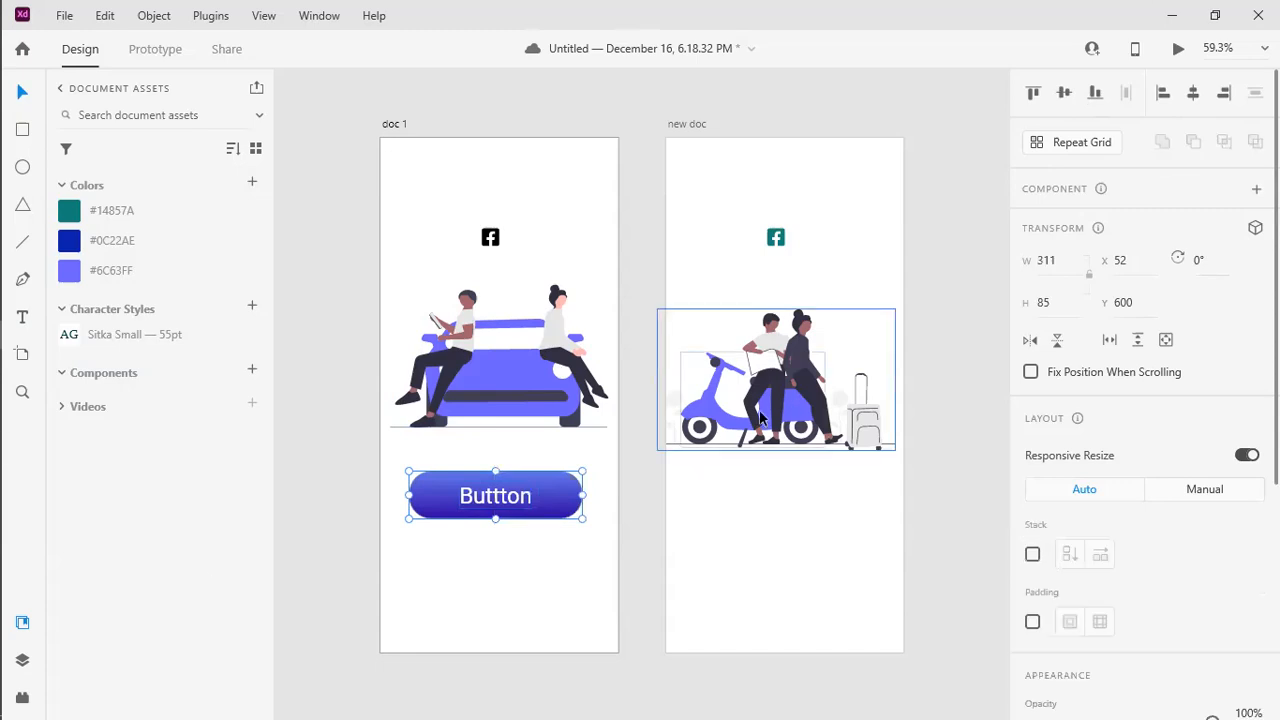
# Step: Widen the grouped button to about 317
pyautogui.moveTo(583, 493)
pyautogui.mouseDown()
pyautogui.moveTo(851, 491)
pyautogui.moveTo(497, 508)
pyautogui.moveTo(589, 510)
pyautogui.mouseUp()
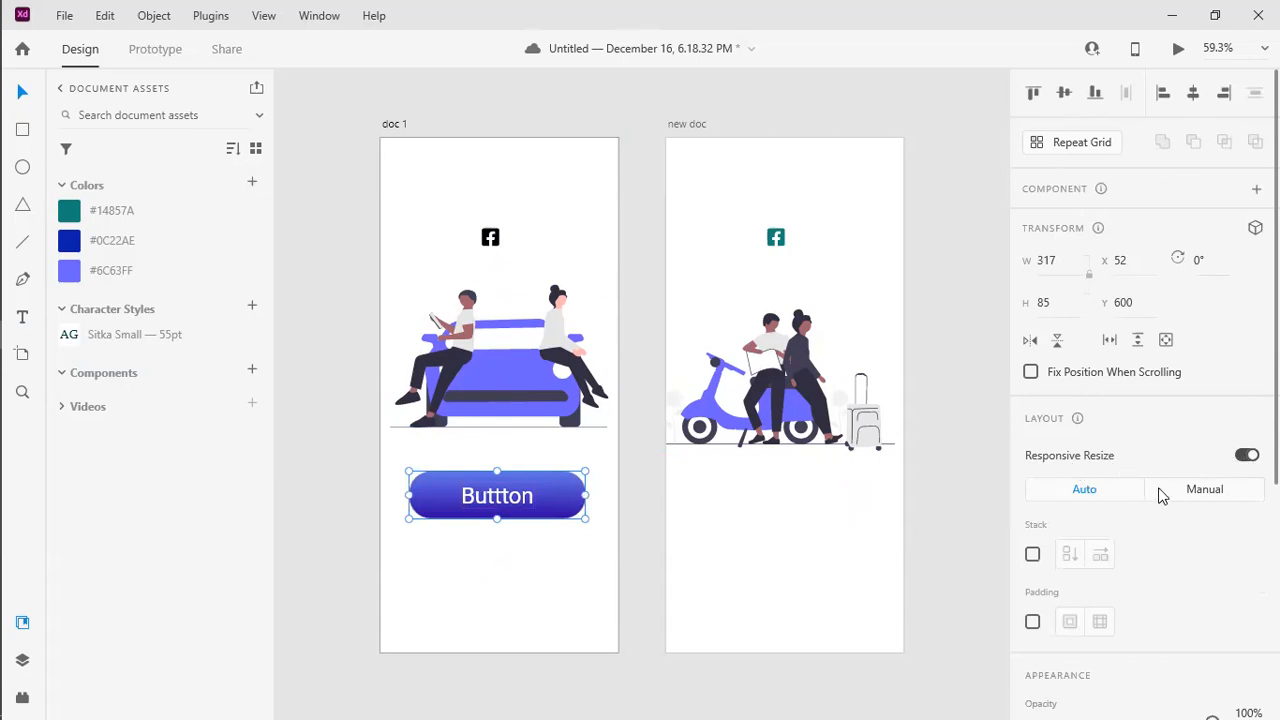
# Step: Try stretching the grouped button to about 675 wide with Responsive Resize off, undo the stretch and turn Responsive Resize back on
pyautogui.click(1245, 457)
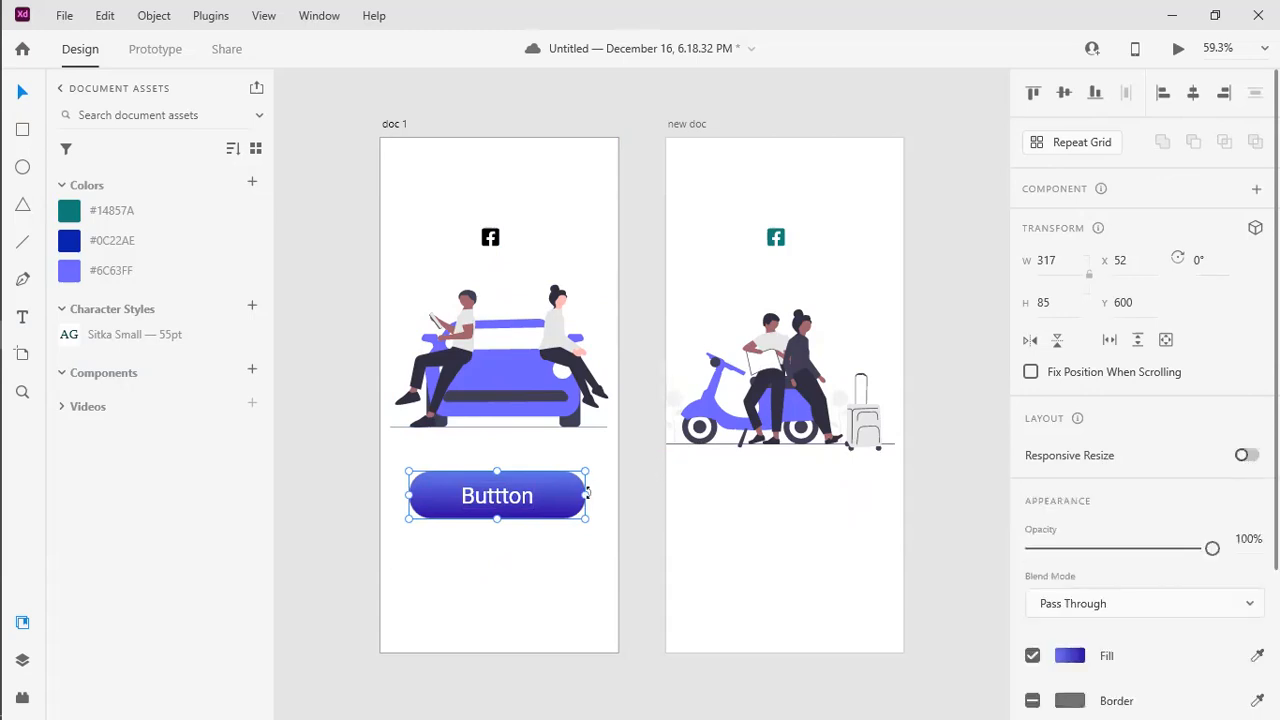
pyautogui.moveTo(584, 494); pyautogui.dragTo(788, 515)
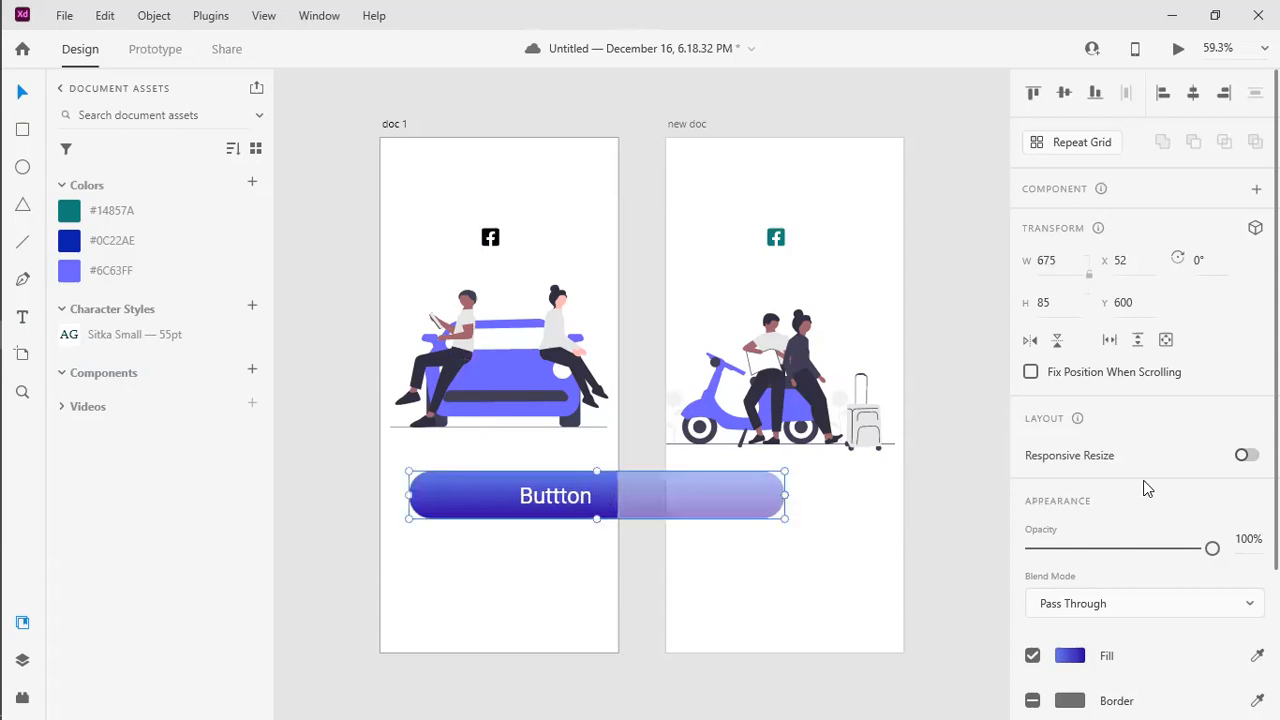
pyautogui.hotkey('ctrl', 'z')
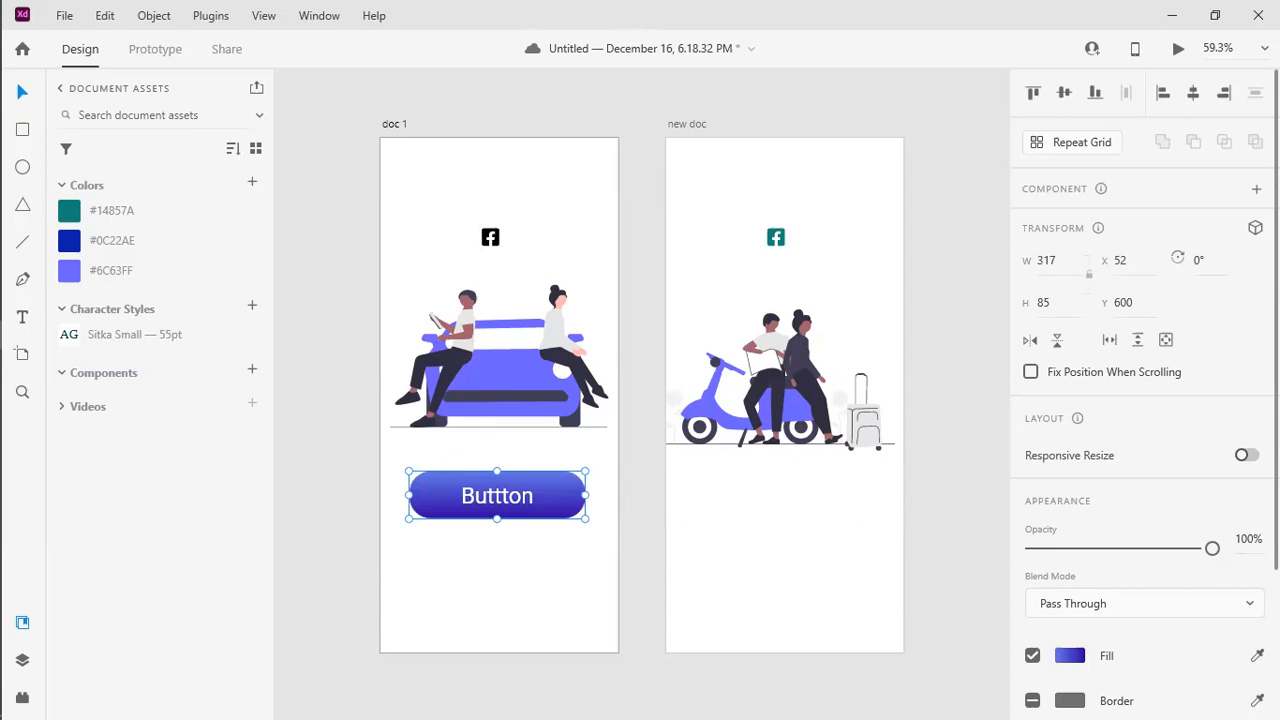
pyautogui.click(1246, 455)
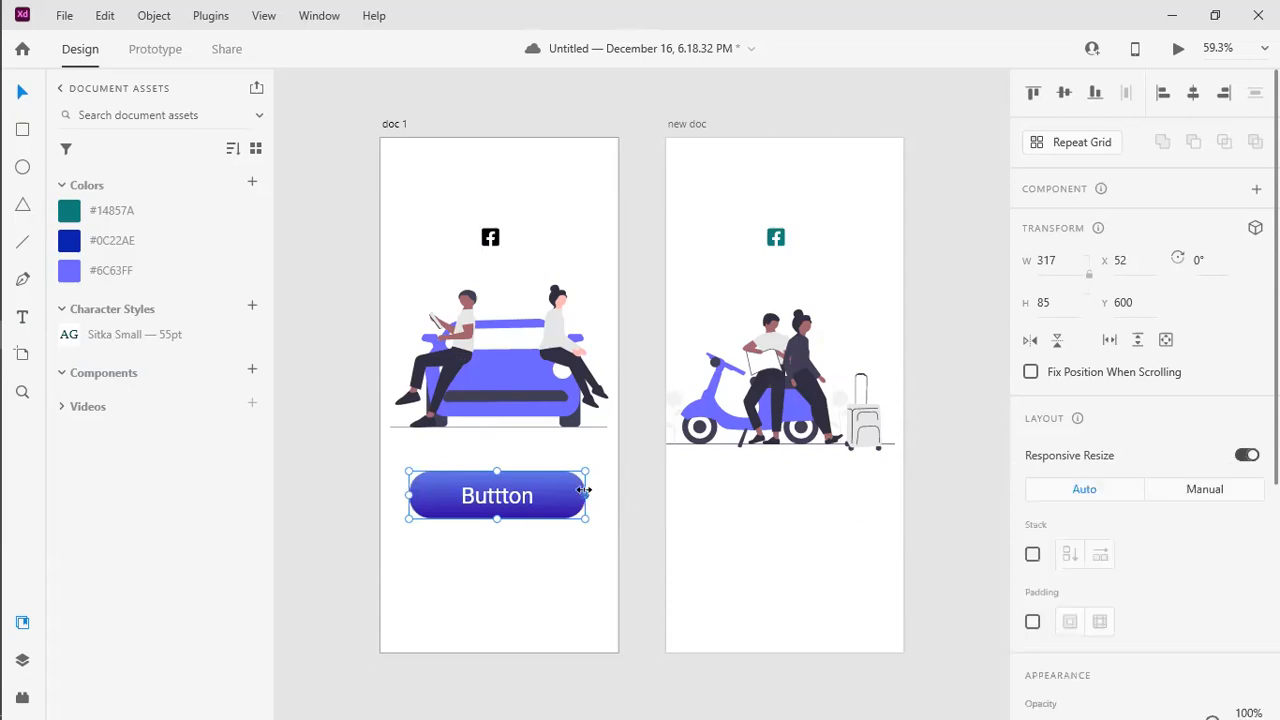
# Step: Narrow the grouped button to about 240, centre-align its label text and replace the label with "amra r dd d"
pyautogui.moveTo(581, 492); pyautogui.dragTo(546, 495)
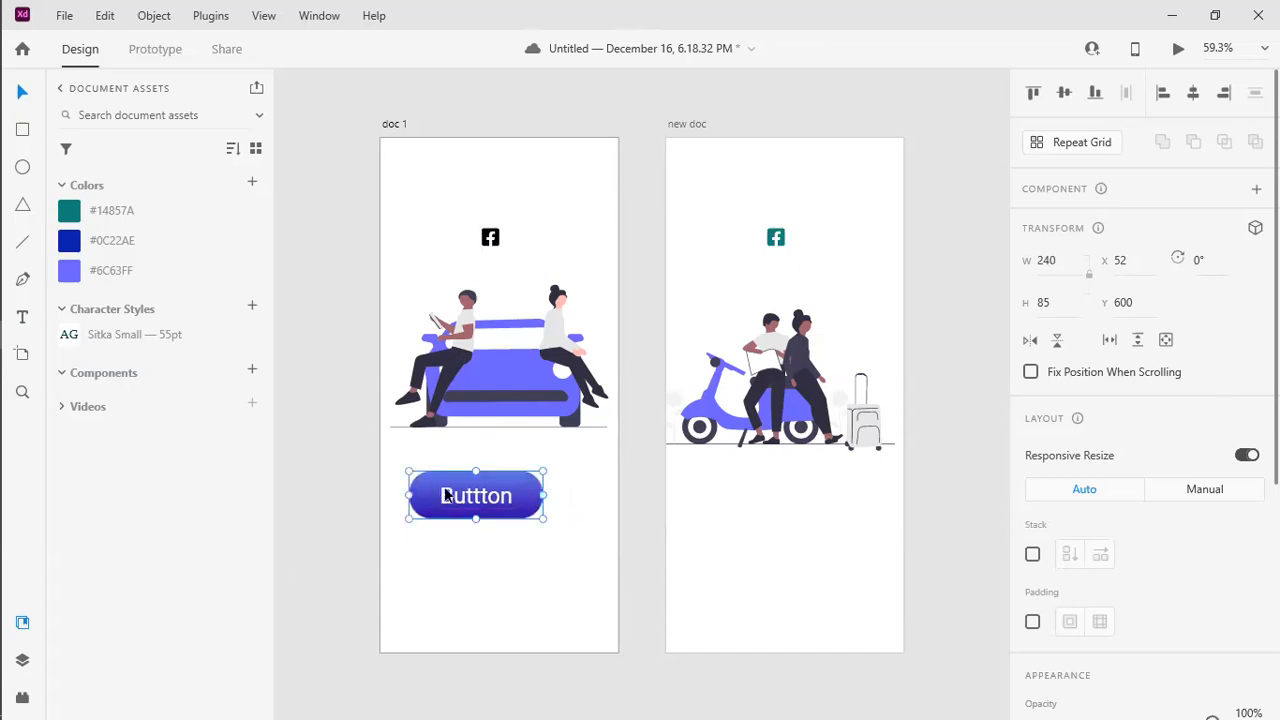
pyautogui.doubleClick(498, 503)
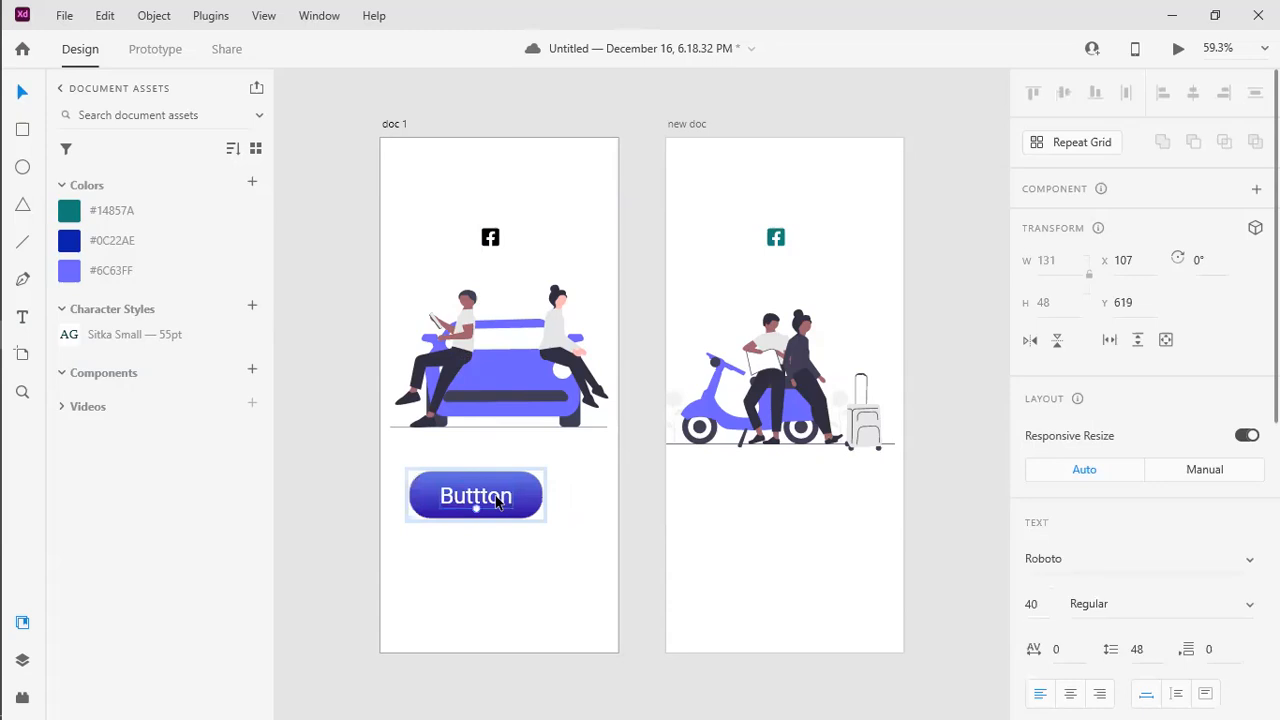
pyautogui.scroll(-3, 1085, 548)
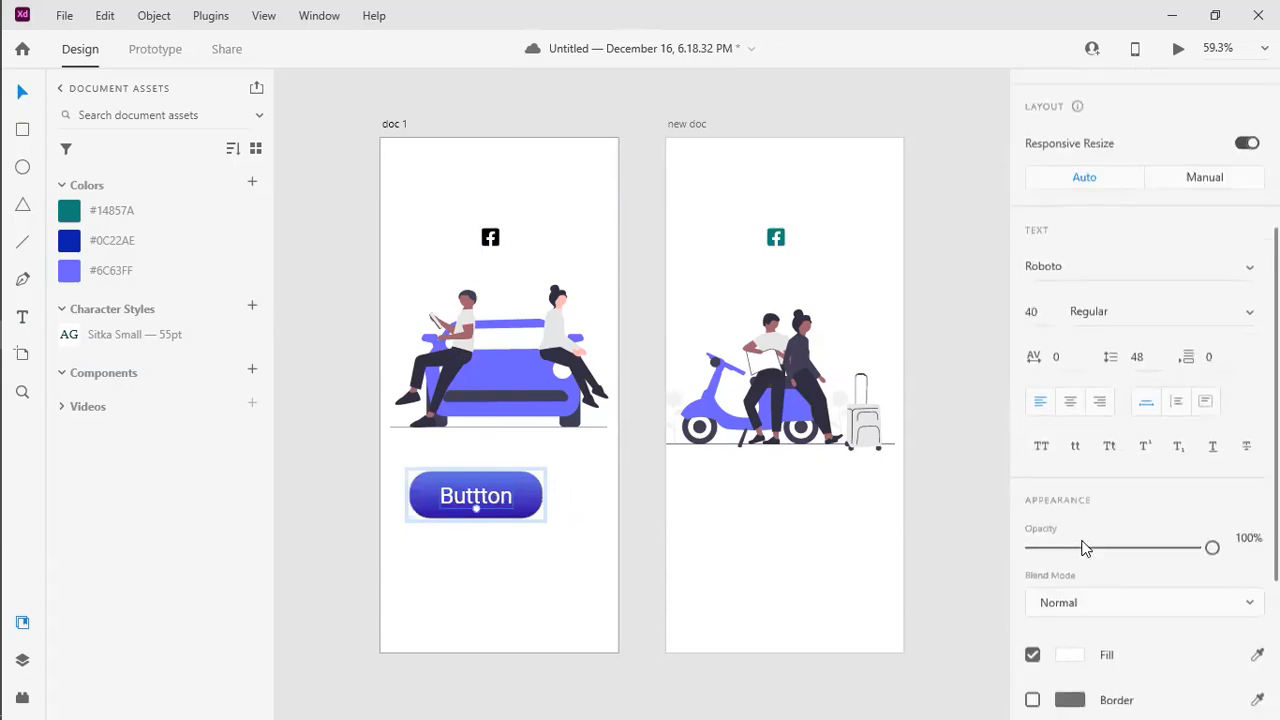
pyautogui.click(1068, 404)
pyautogui.doubleClick(474, 500)
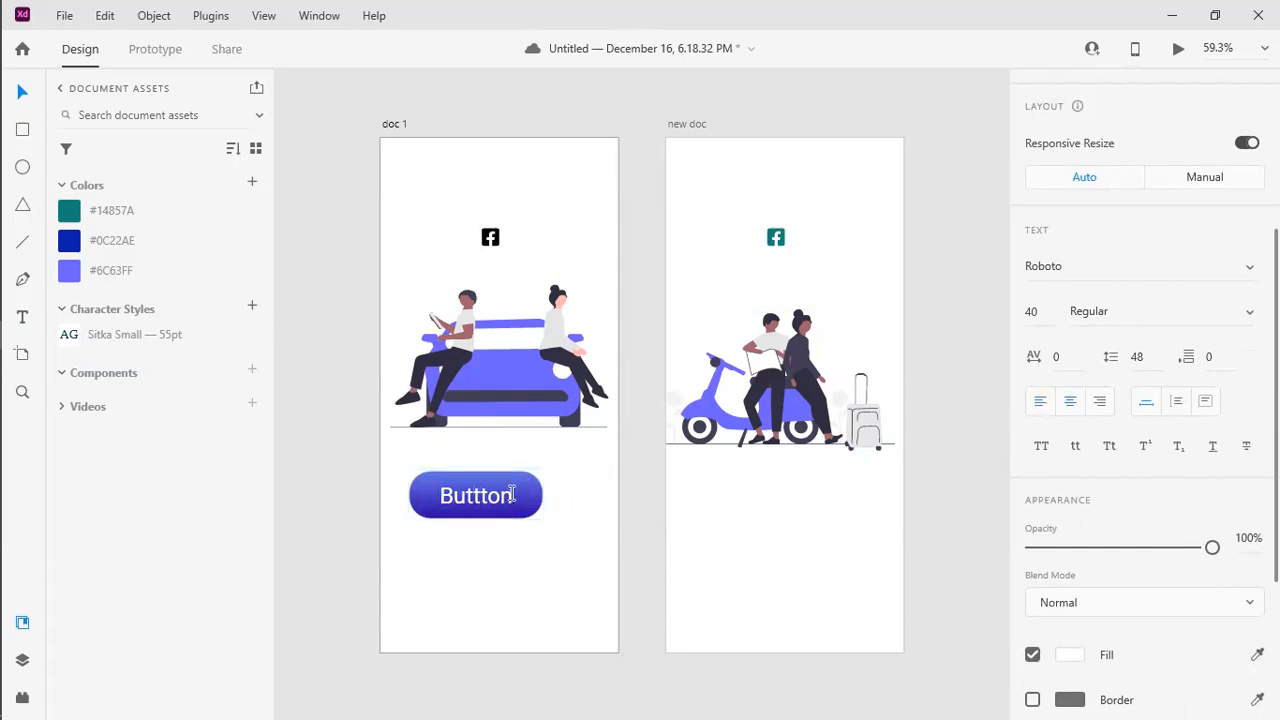
pyautogui.moveTo(512, 496); pyautogui.dragTo(437, 495)
pyautogui.write('a')
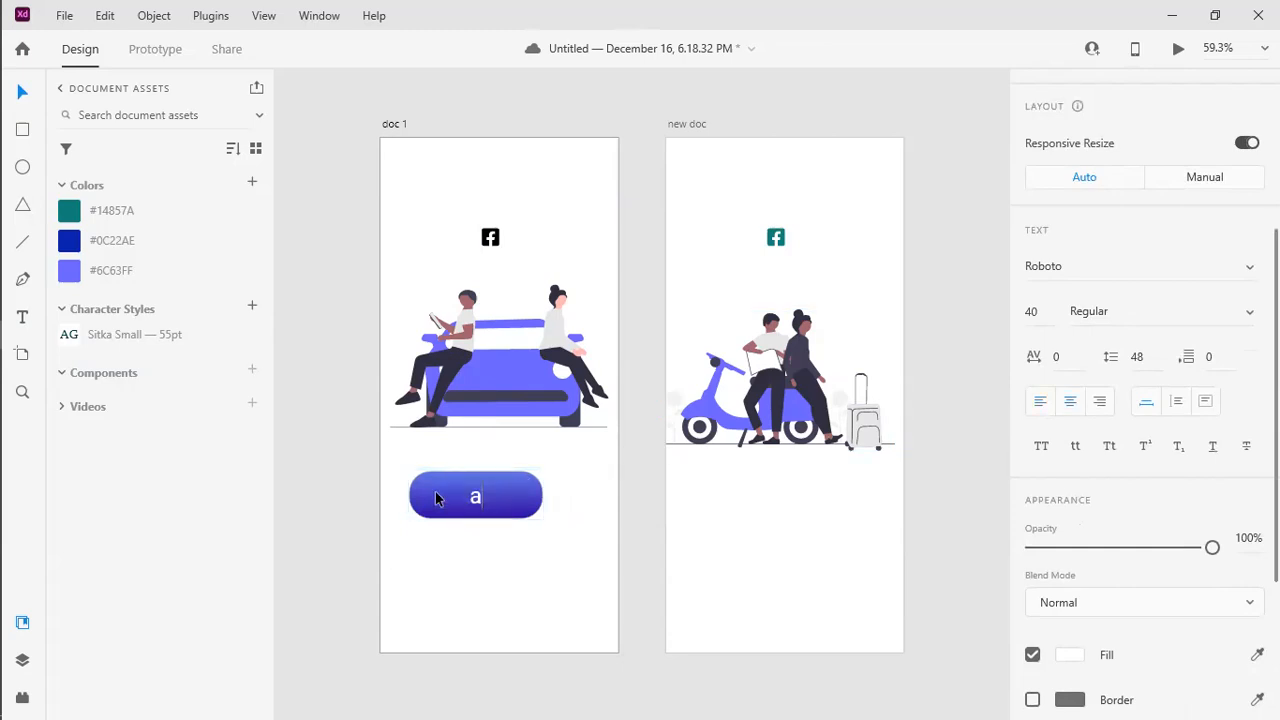
pyautogui.write('mra r dd d')
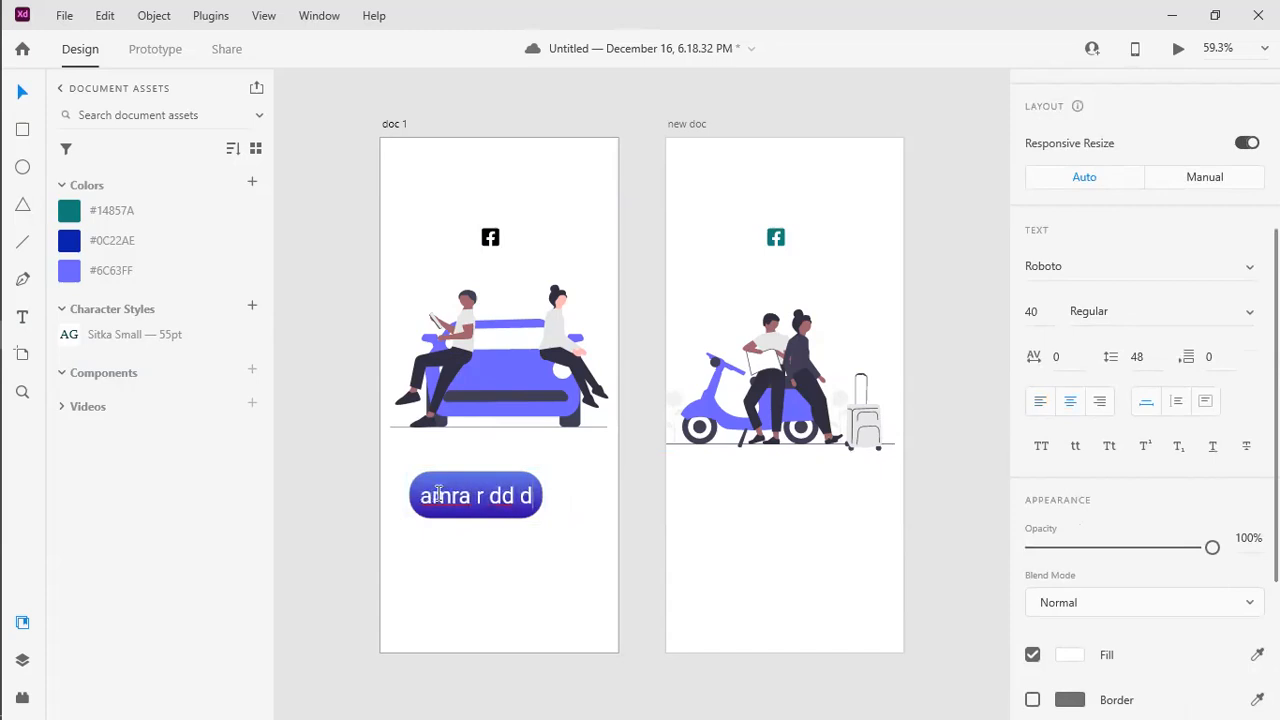
# Step: Left-align the button's label text and replace it with "asjd d daa"
pyautogui.hotkey('ctrl', 'a')
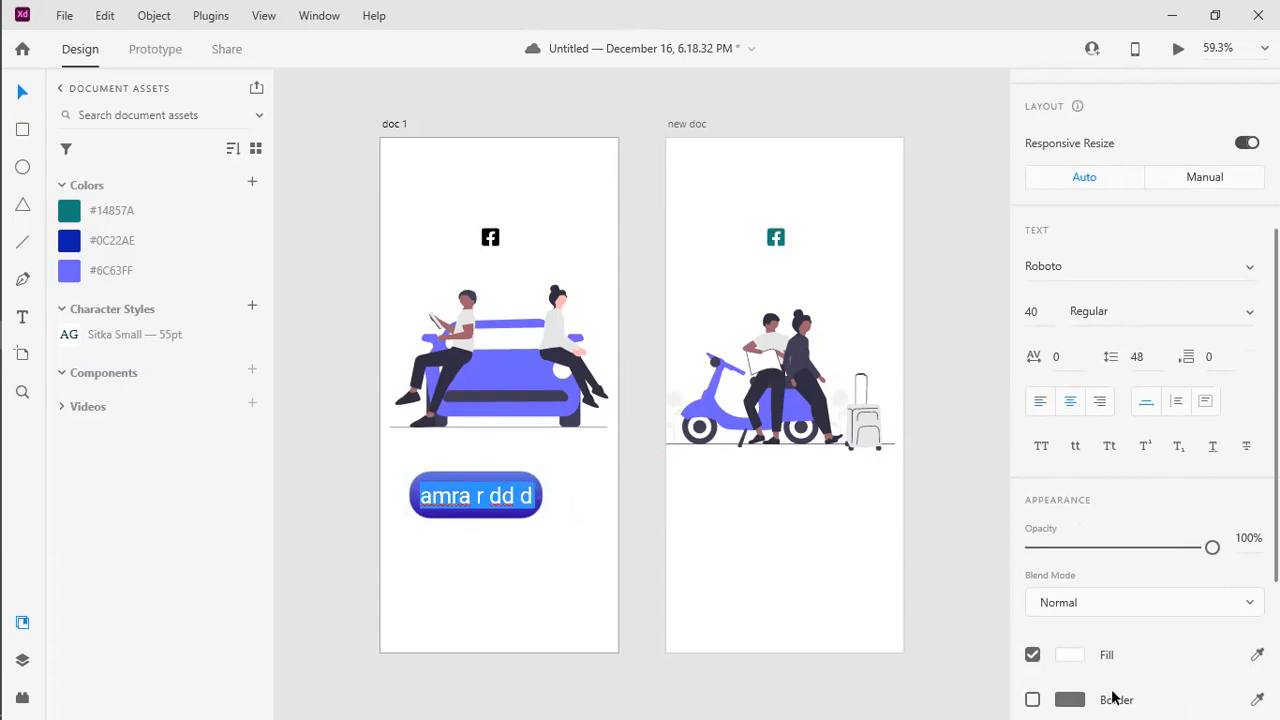
pyautogui.scroll(-3, 1088, 580)
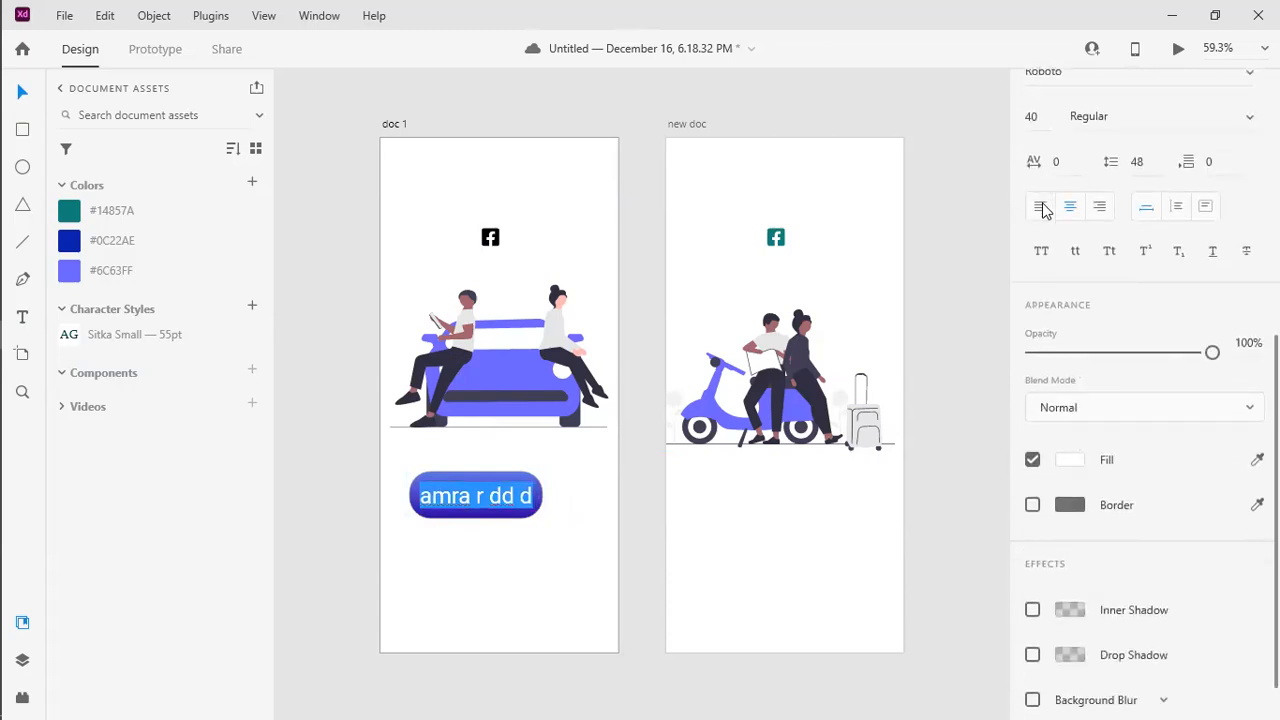
pyautogui.write('asjd')
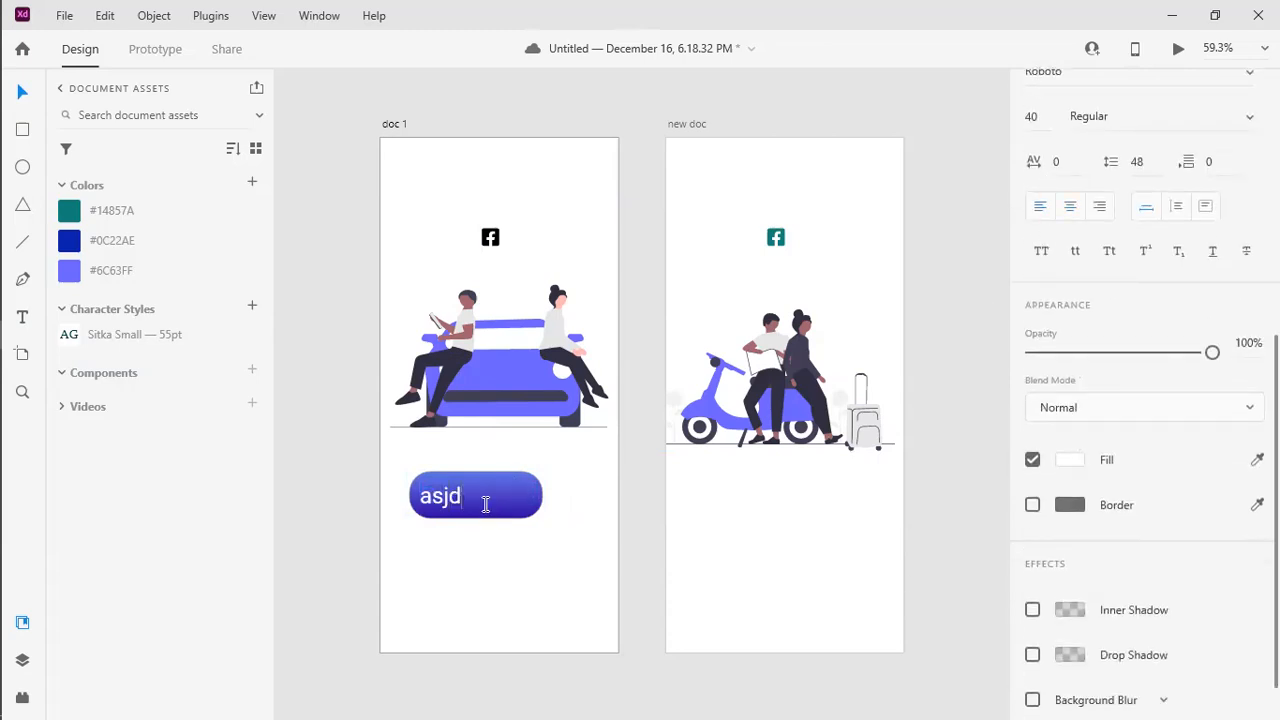
pyautogui.write(' d daa')
pyautogui.click(428, 586)
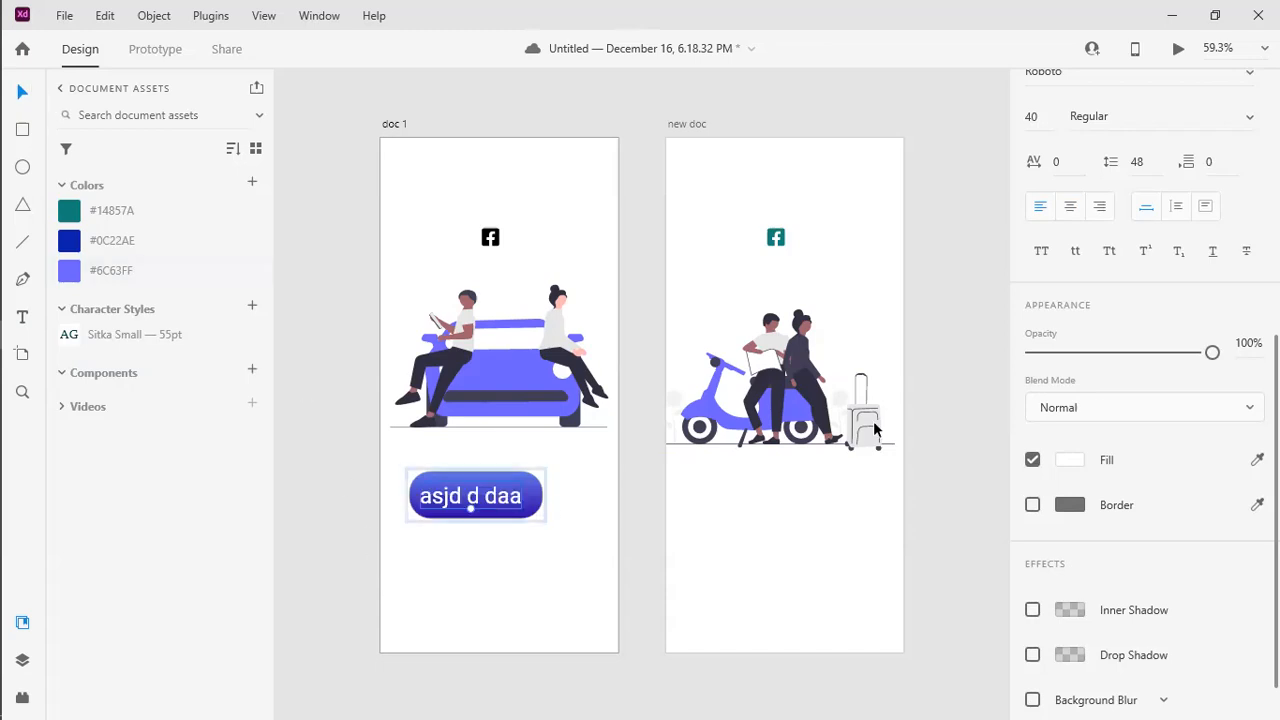
# Step: Widen the grouped button to about 285 and replace its label text with "Button"
pyautogui.click(538, 496)
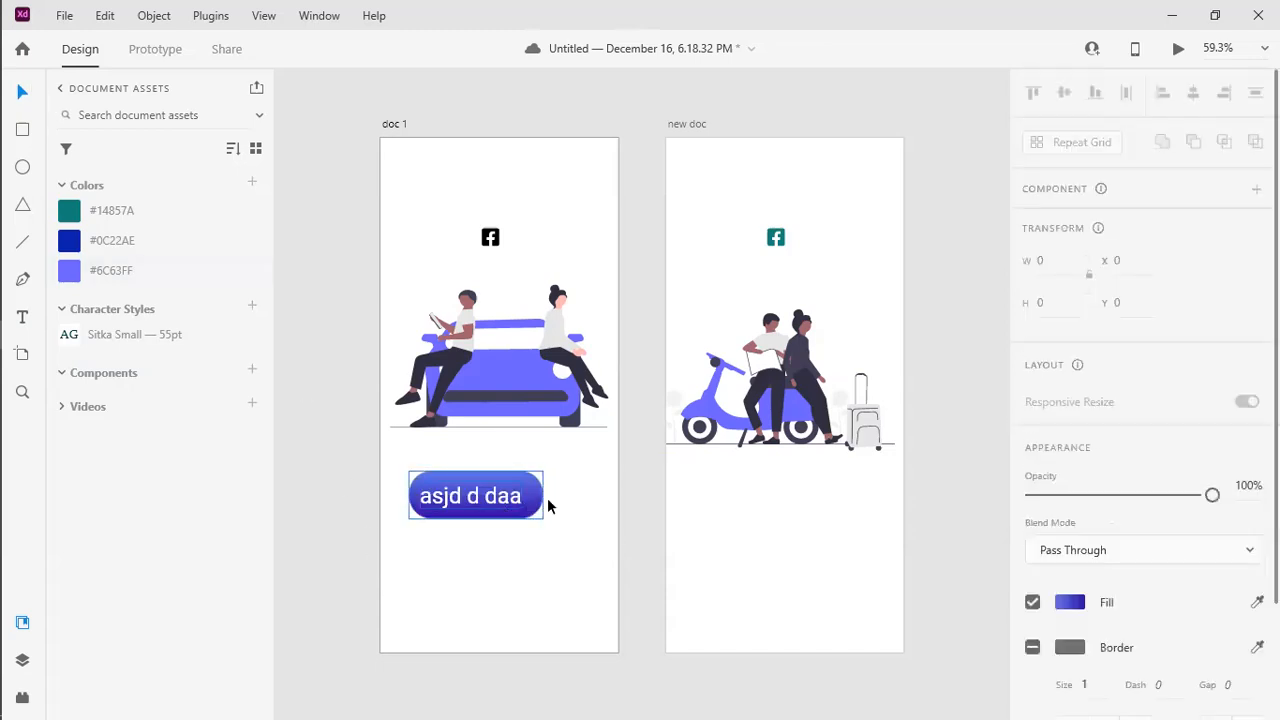
pyautogui.moveTo(547, 495)
pyautogui.mouseDown()
pyautogui.moveTo(771, 495)
pyautogui.moveTo(569, 495)
pyautogui.mouseUp()
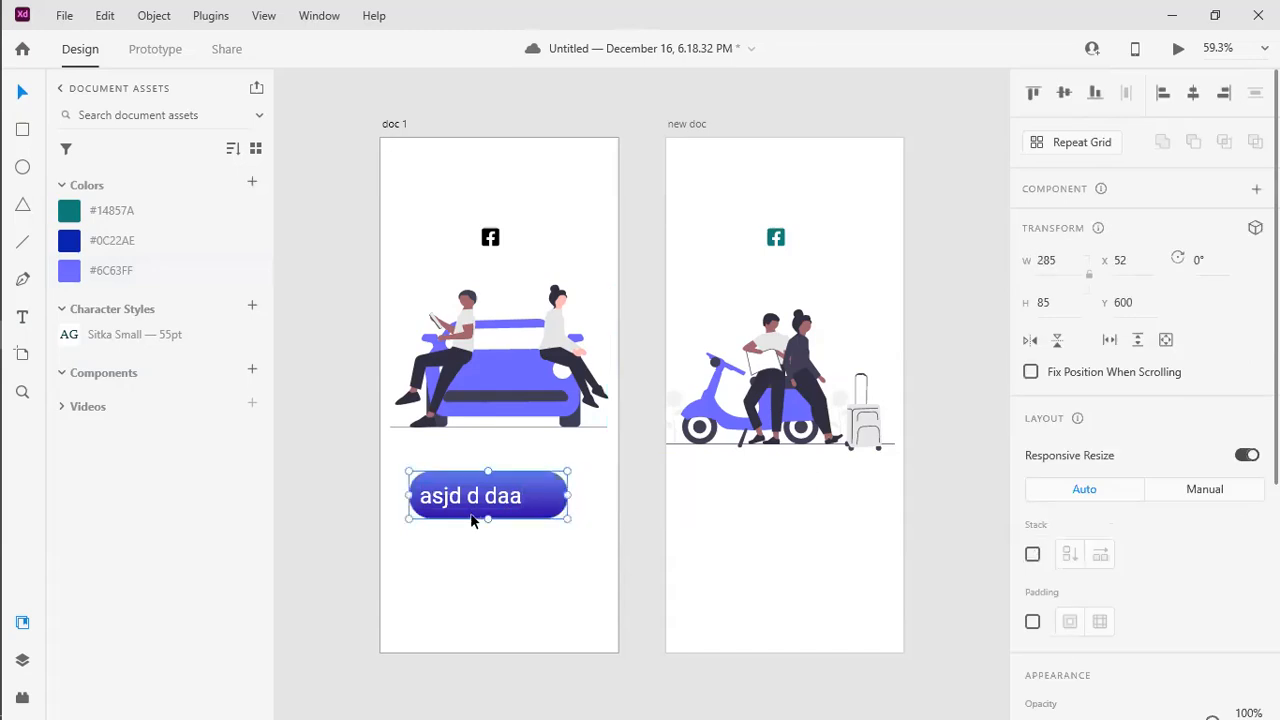
pyautogui.doubleClick(474, 508)
pyautogui.doubleClick(477, 505)
pyautogui.doubleClick(477, 500)
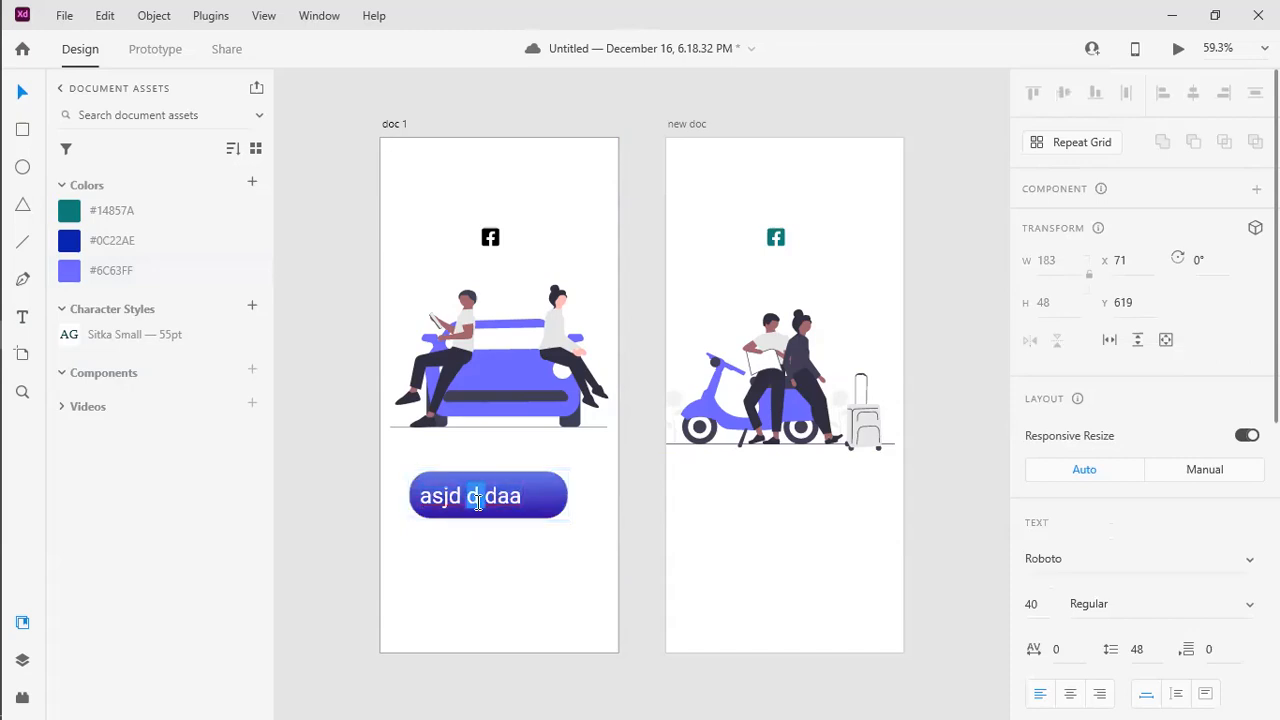
pyautogui.tripleClick(477, 502)
pyautogui.write('Button')
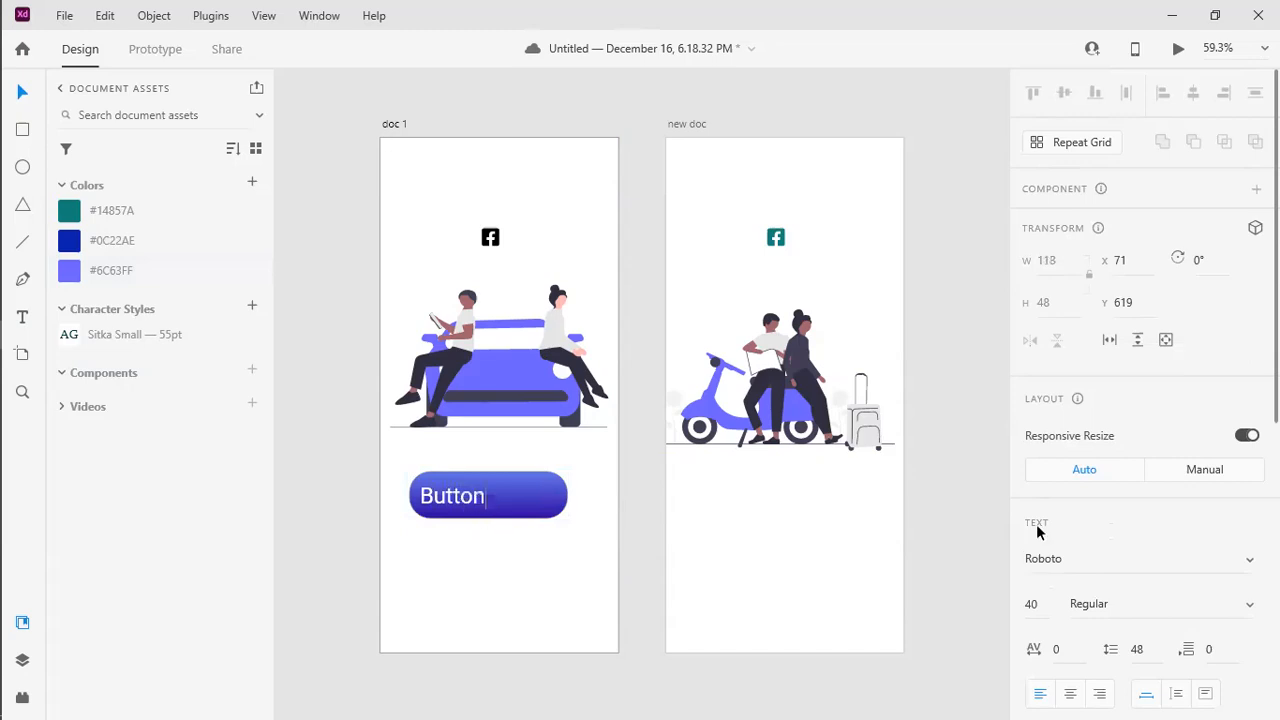
pyautogui.click(560, 566)
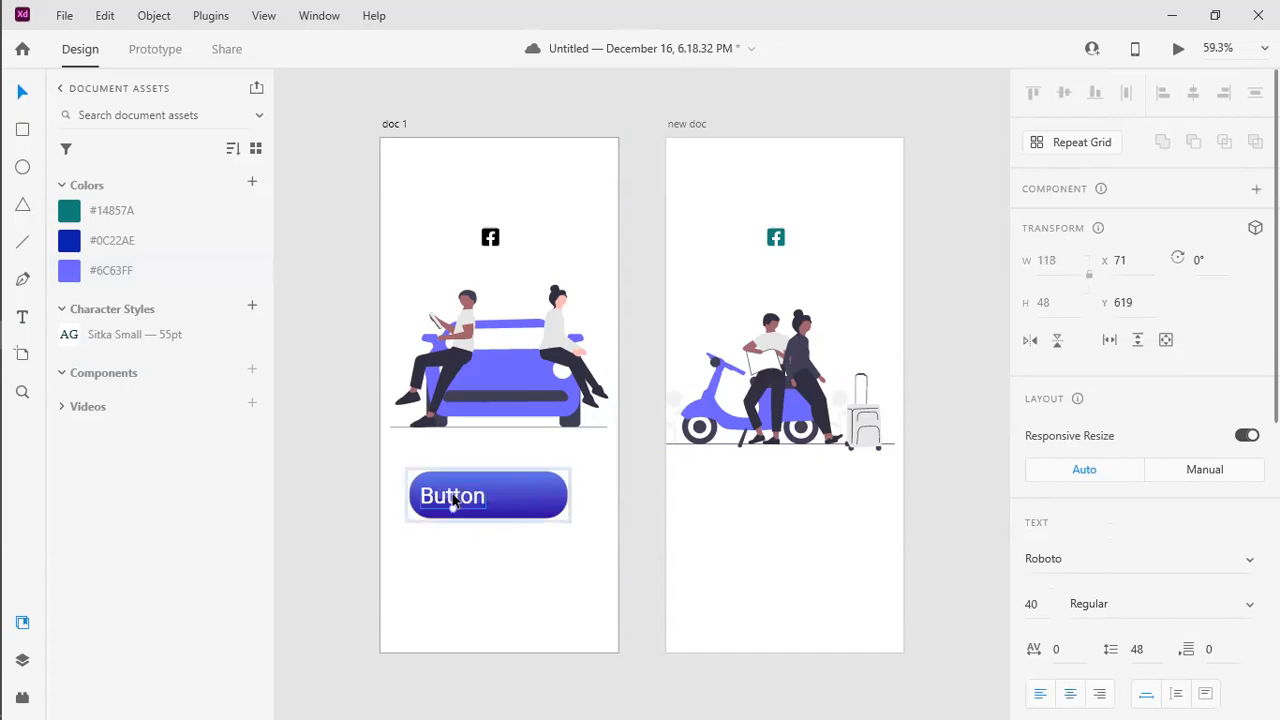
# Step: Set the alignment of the "Button" label text to centre
pyautogui.doubleClick(453, 500)
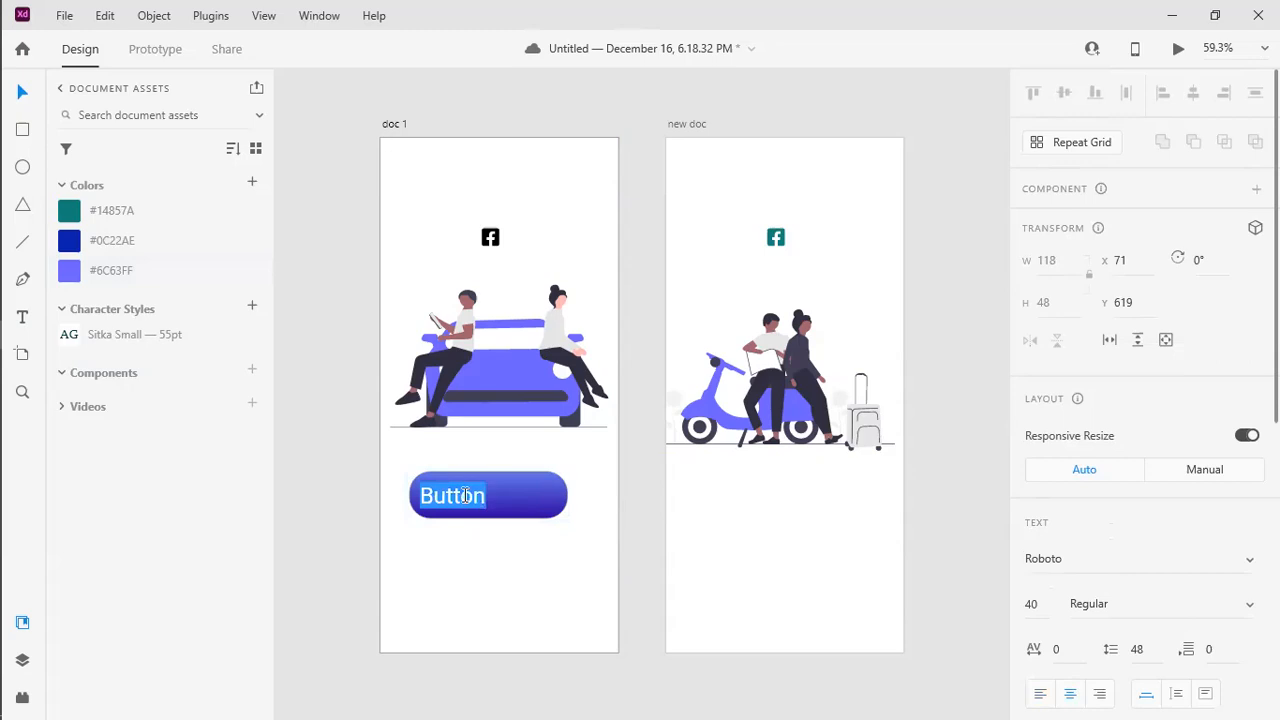
pyautogui.click(1068, 696)
pyautogui.press('BackSpace')
pyautogui.hotkey('ctrl', 'z')
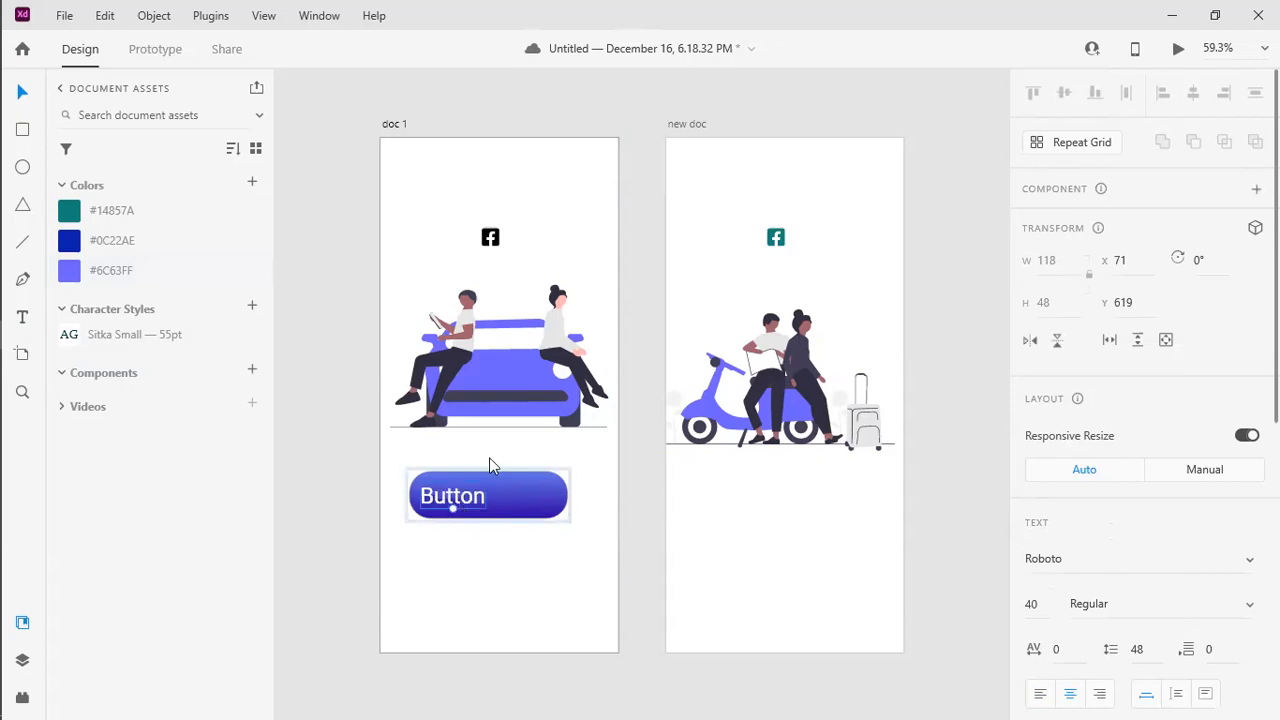
# Step: Ungroup the button's label and gradient rectangle
pyautogui.rightClick(462, 496)
pyautogui.click(463, 611)
pyautogui.click(495, 537)
pyautogui.click(510, 489)
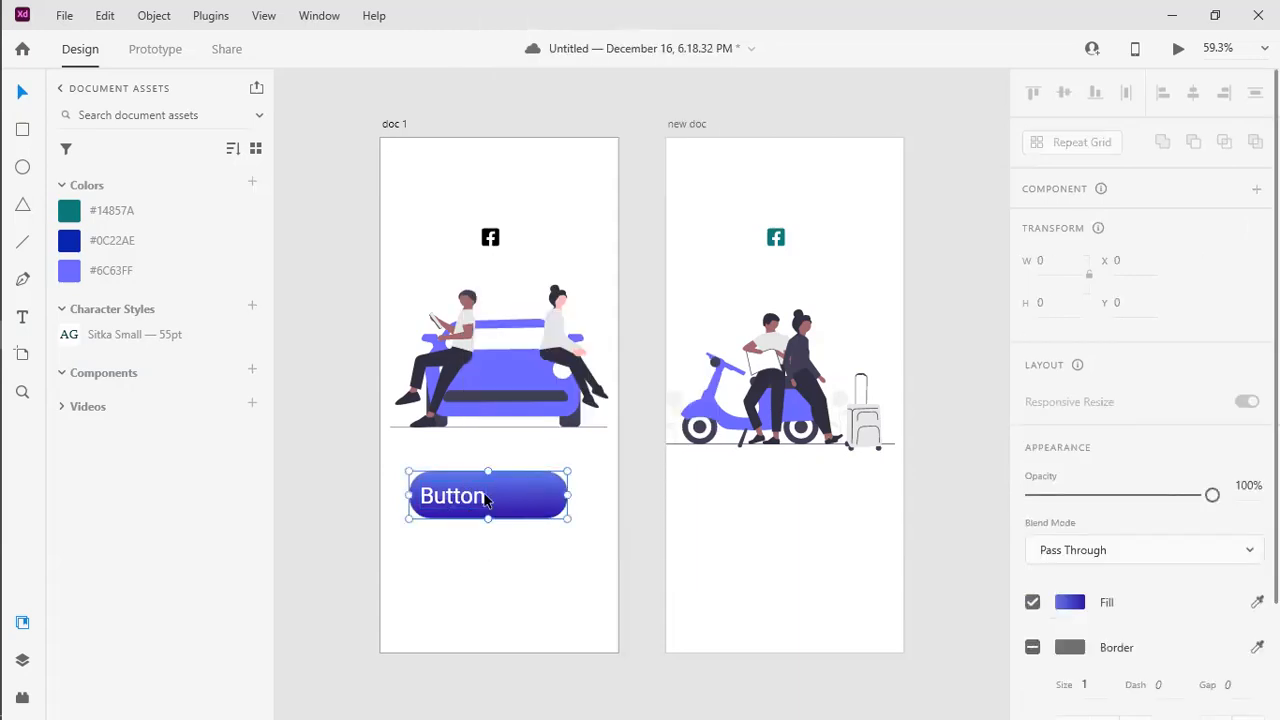
pyautogui.rightClick(488, 503)
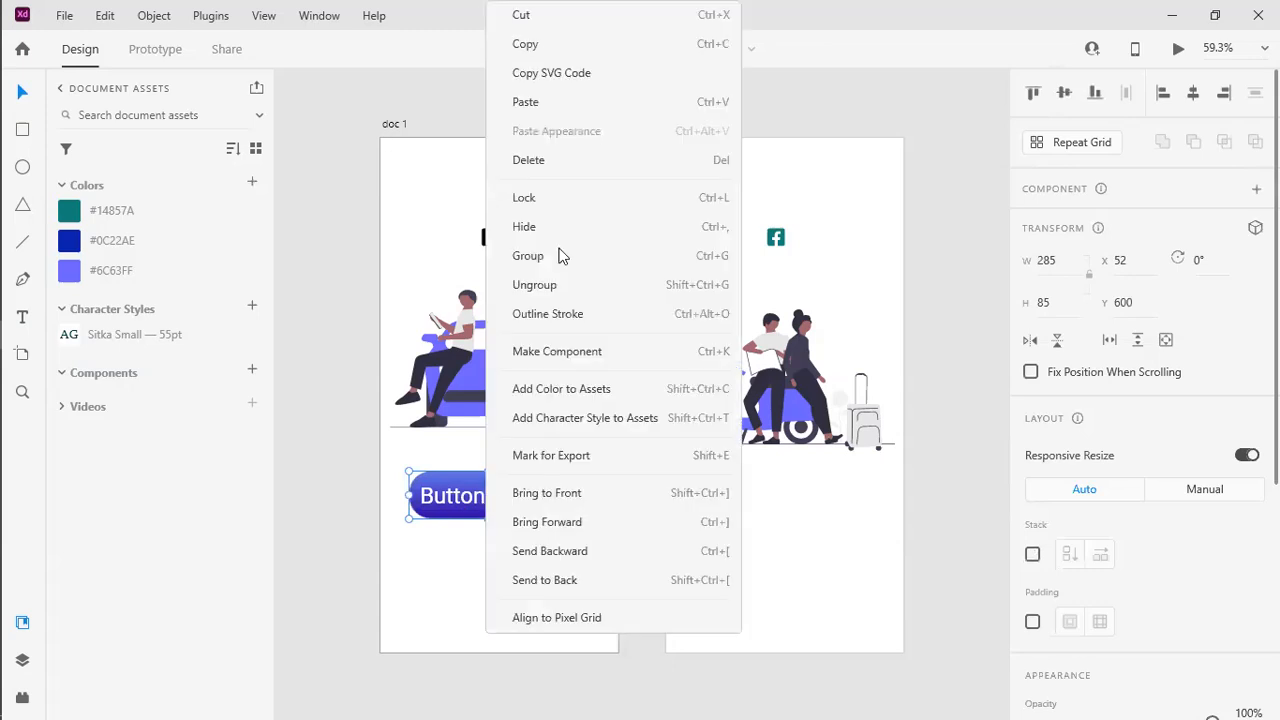
pyautogui.click(553, 285)
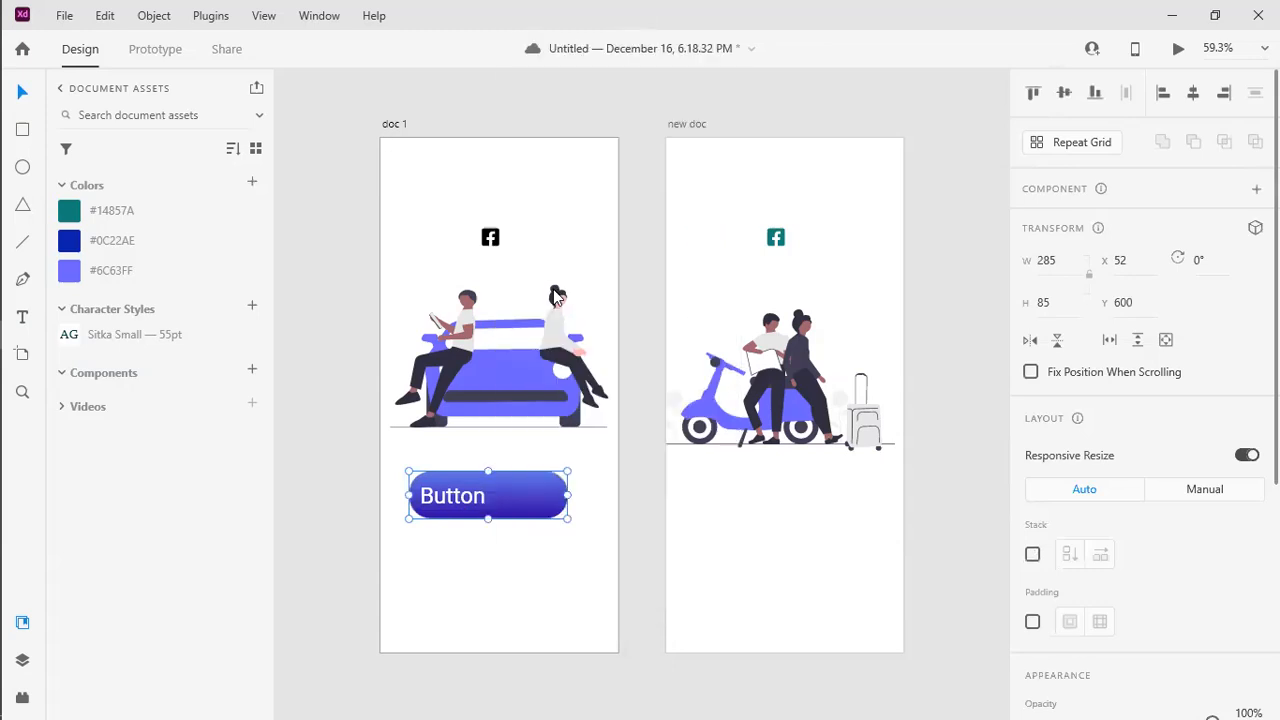
# Step: Centre the "Button" text and the gradient rectangle horizontally on each other and group them again
pyautogui.click(1193, 93)
pyautogui.click(564, 568)
pyautogui.click(525, 493)
pyautogui.rightClick(510, 495)
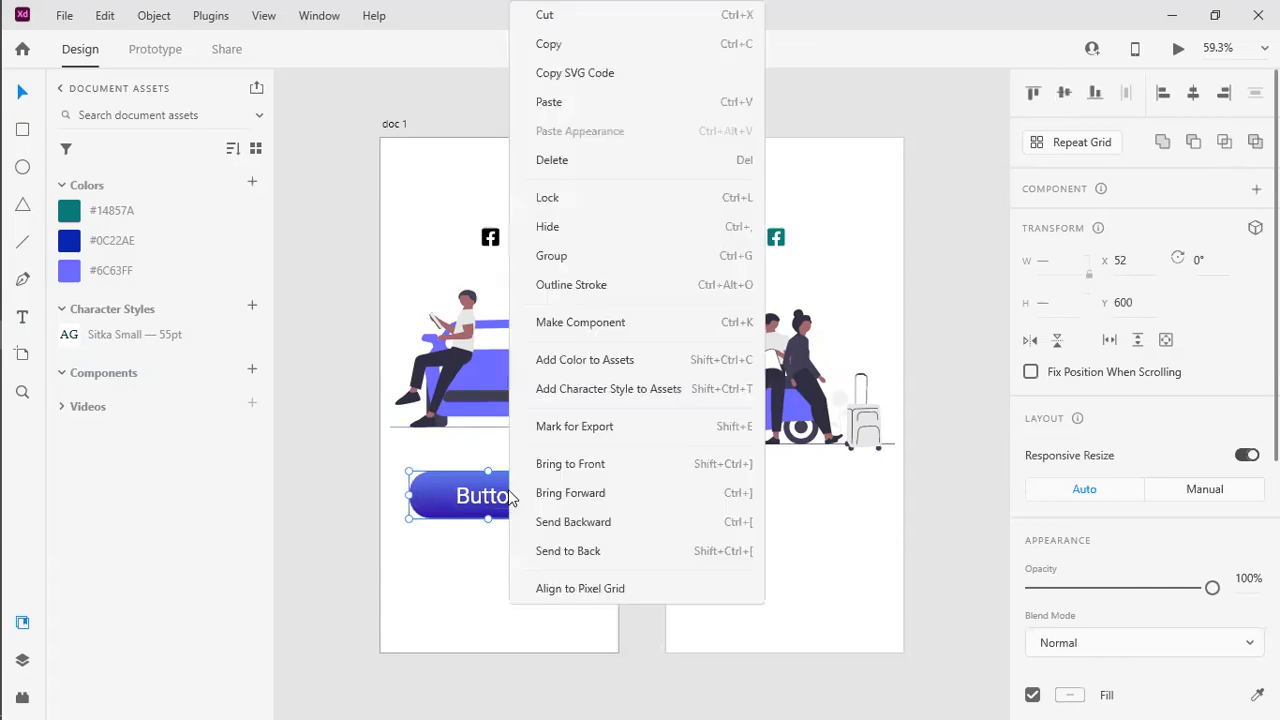
pyautogui.click(572, 257)
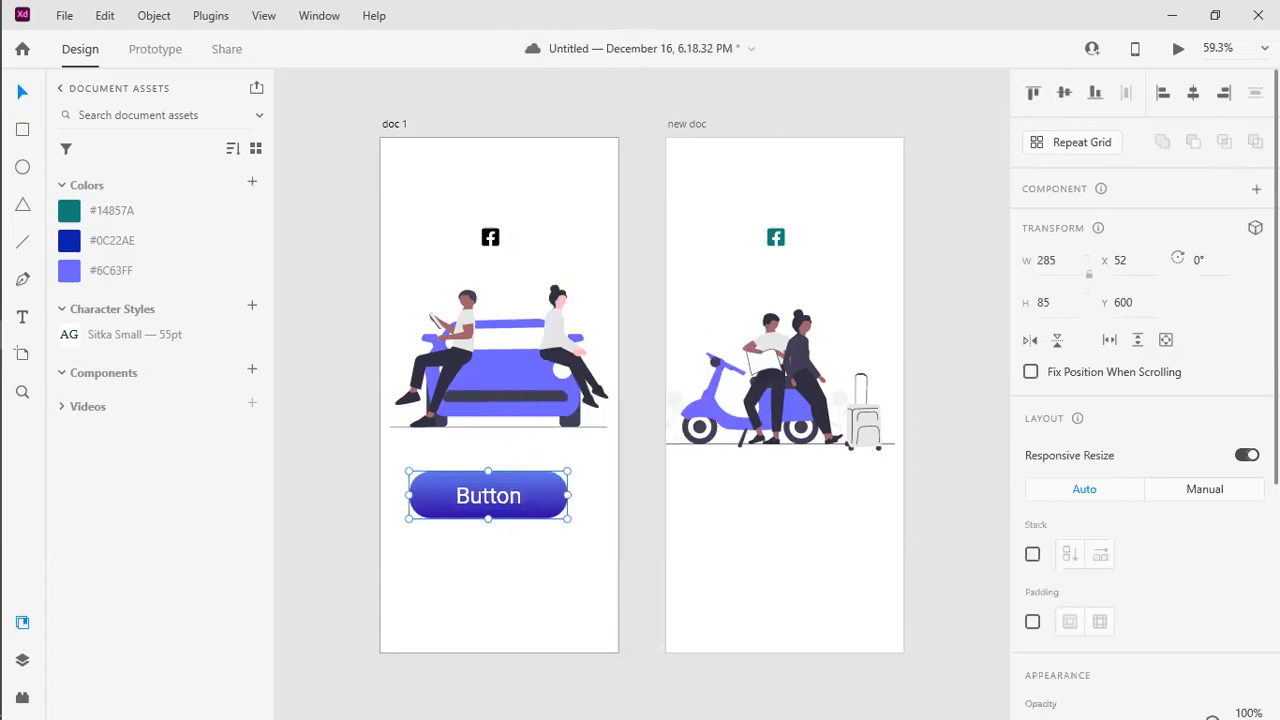
pyautogui.click(479, 581)
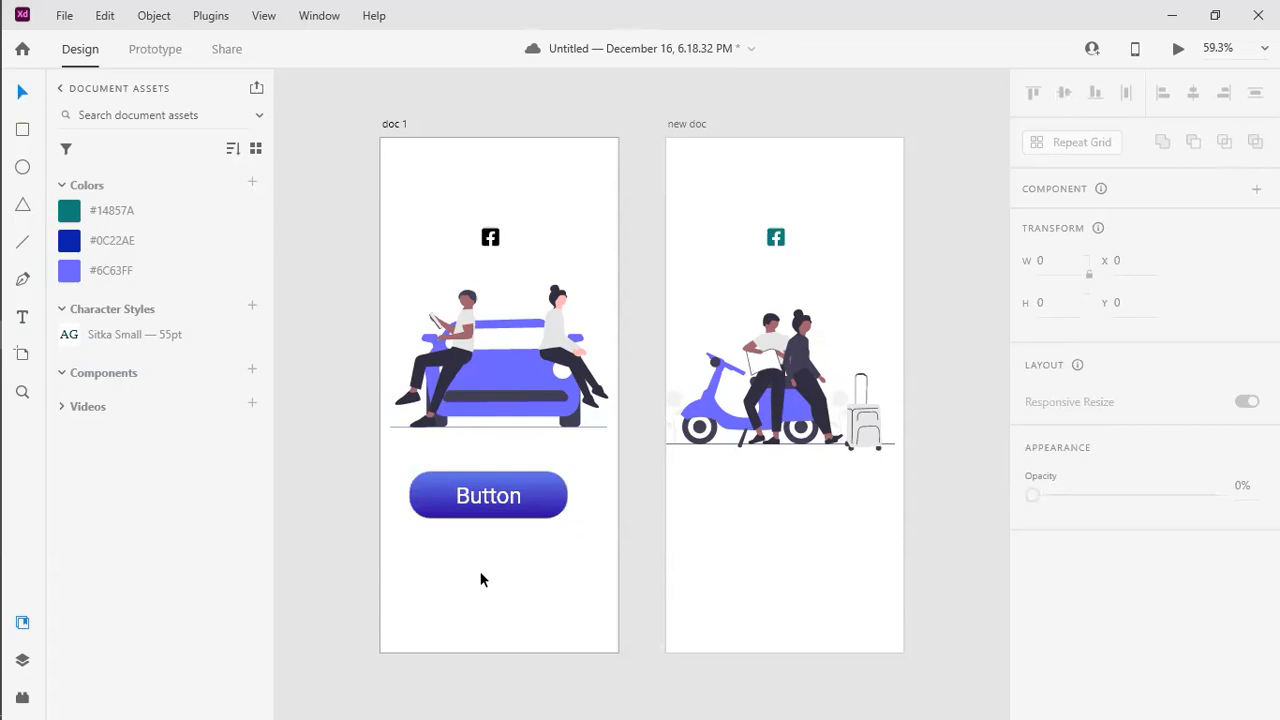
# Step: Make the grouped button a component in the document assets and place a copy directly below it at about X 56, Y 737
pyautogui.scroll(-3, 480, 580)
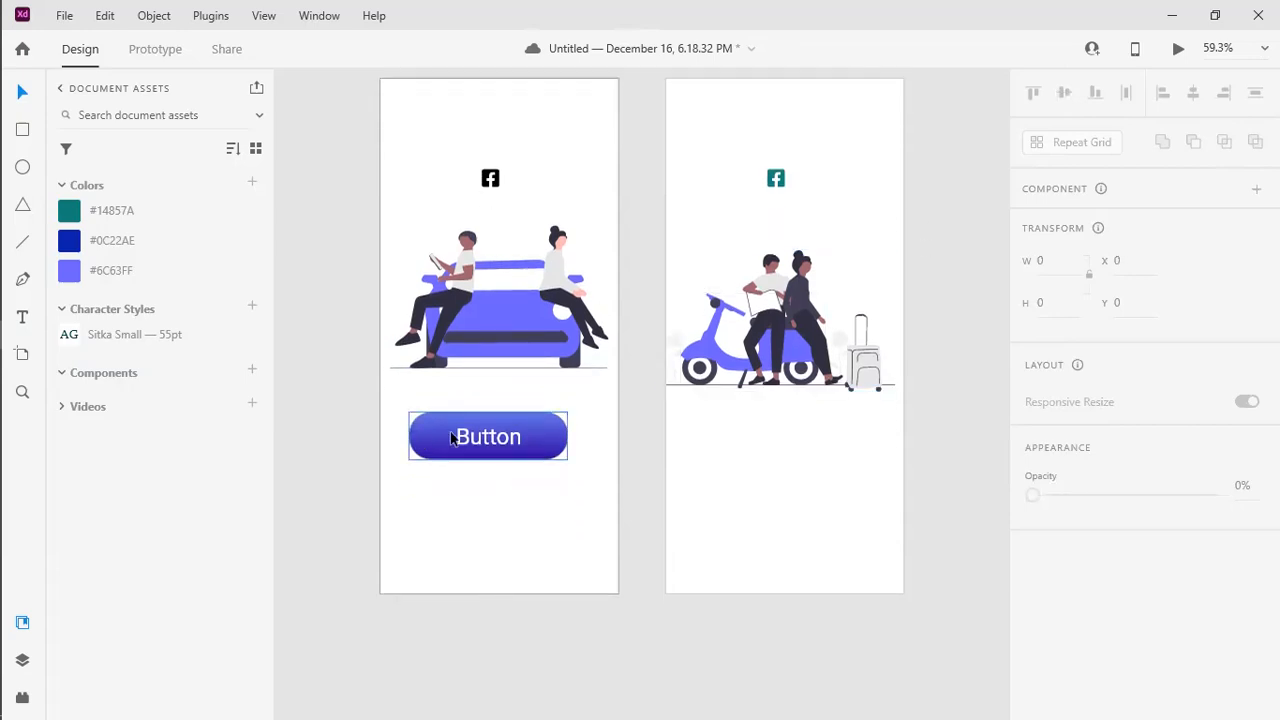
pyautogui.click(485, 434)
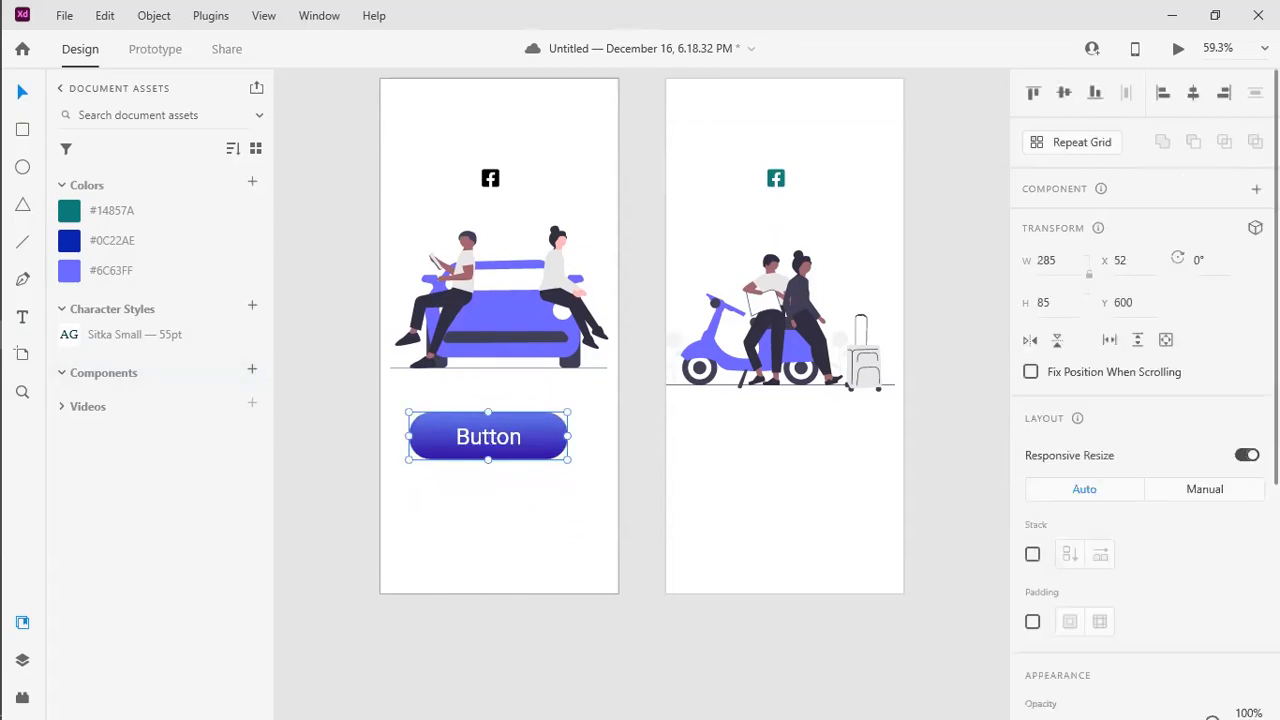
pyautogui.click(252, 373)
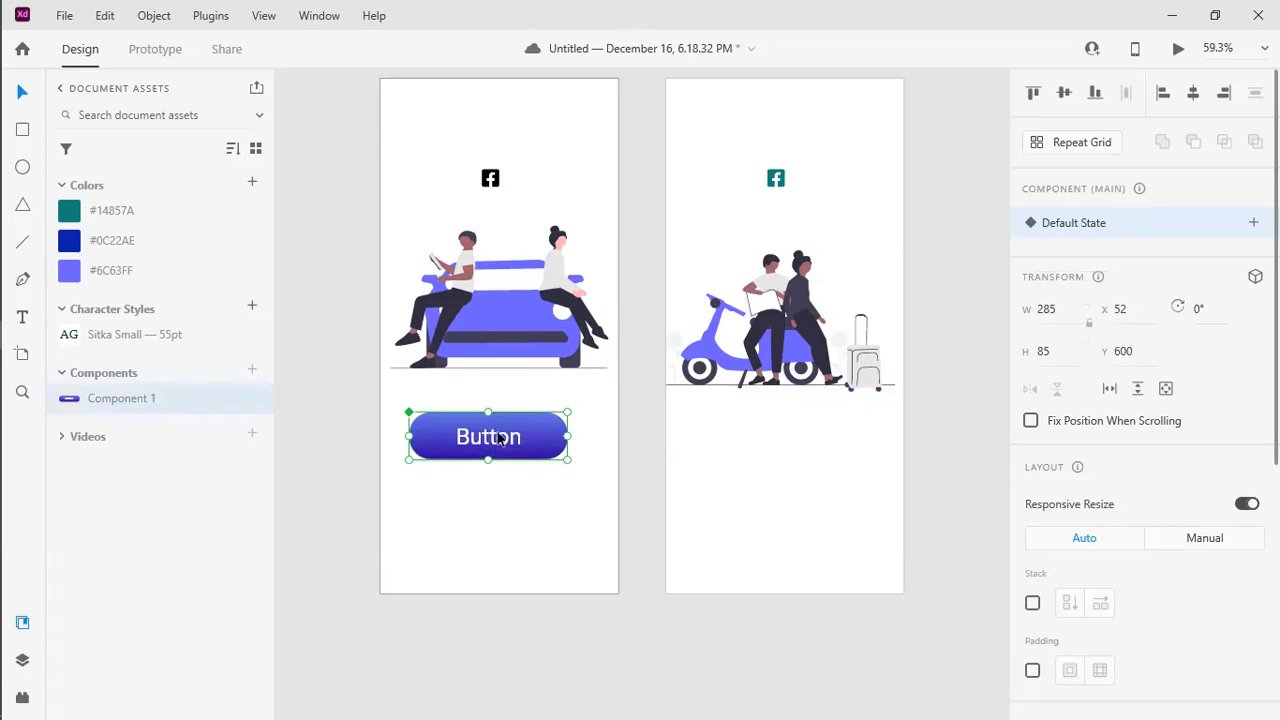
pyautogui.moveTo(547, 424); pyautogui.dragTo(536, 514)
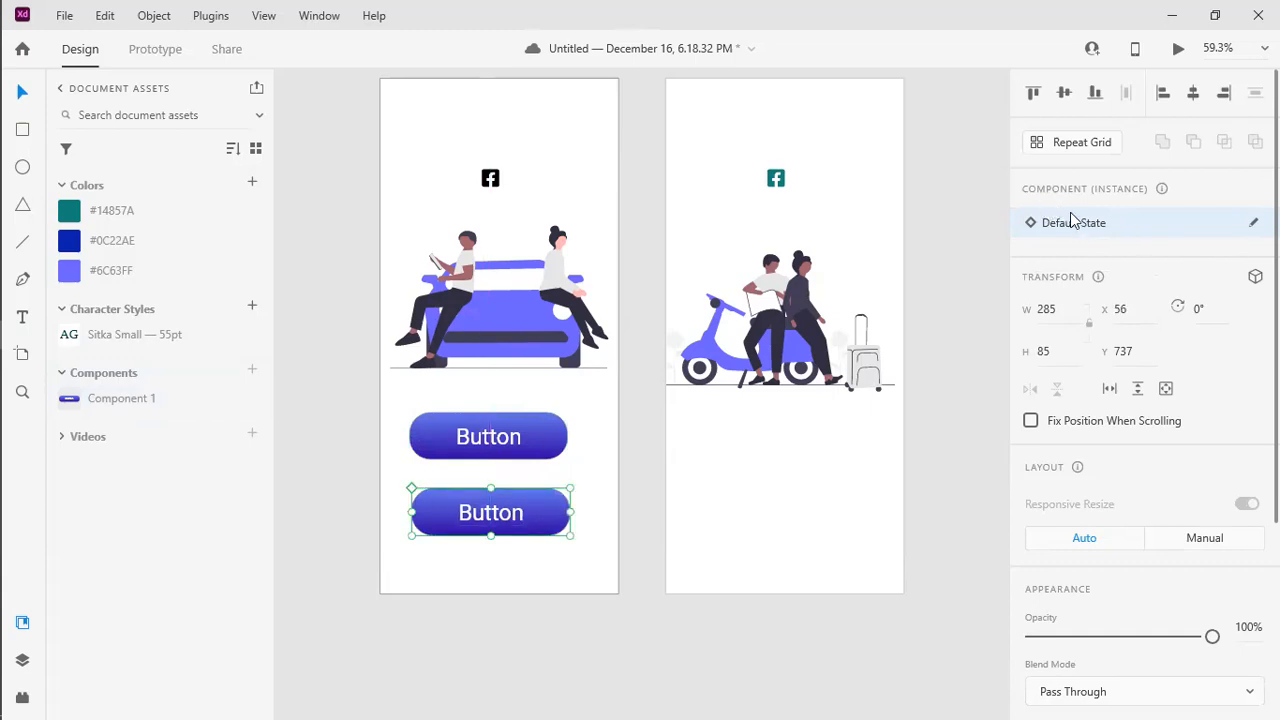
# Step: Set the first colour stop of the lower button instance's linear gradient fill to dark yellow #A89414
pyautogui.doubleClick(537, 514)
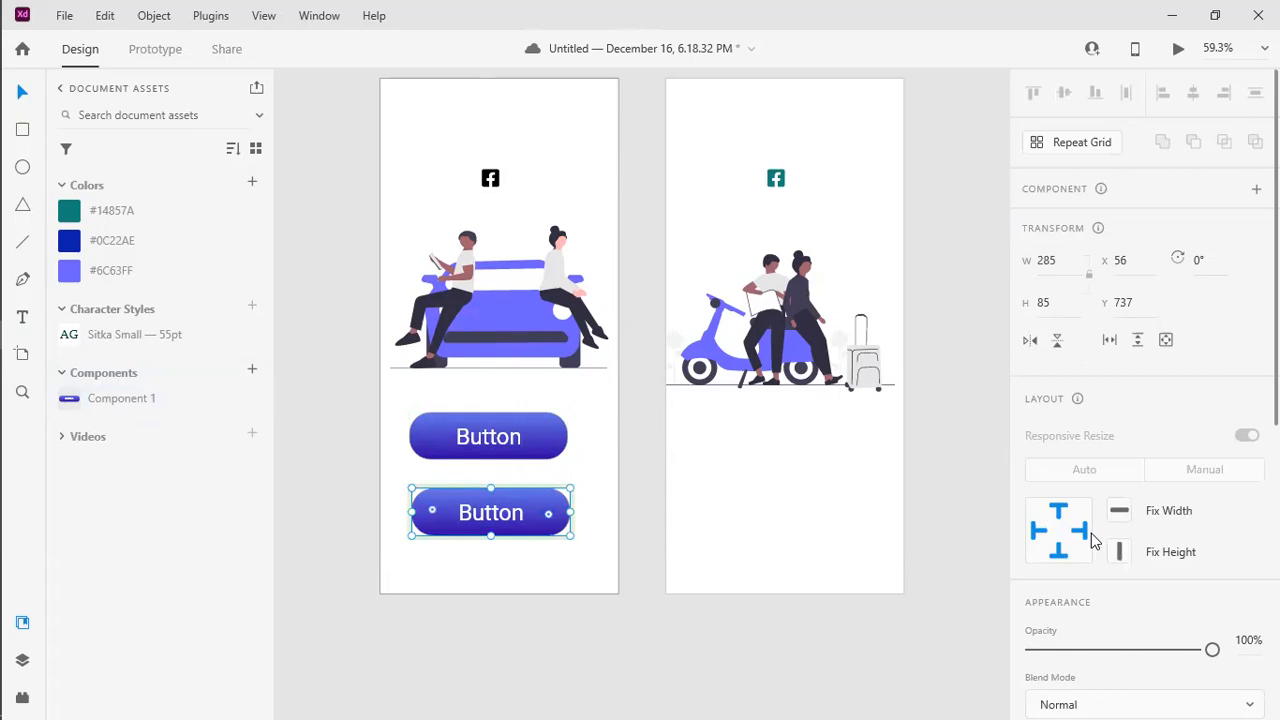
pyautogui.click(547, 565)
pyautogui.click(556, 518)
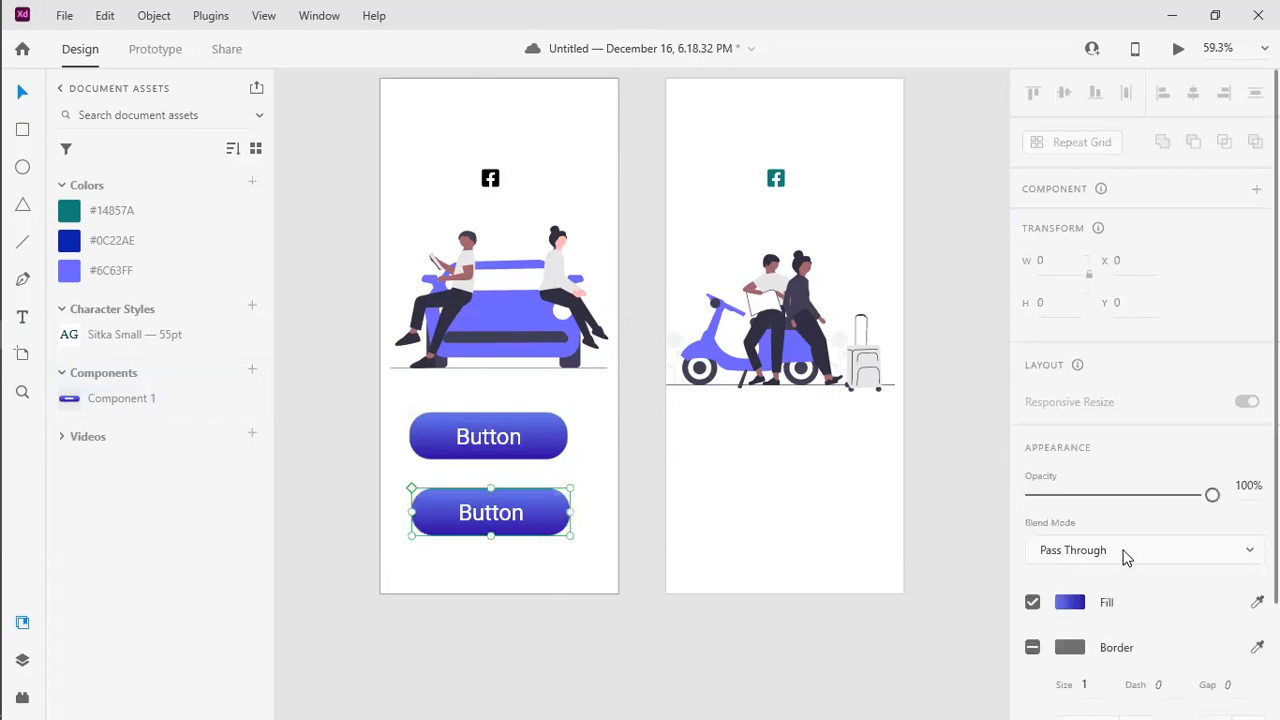
pyautogui.scroll(-3, 1049, 626)
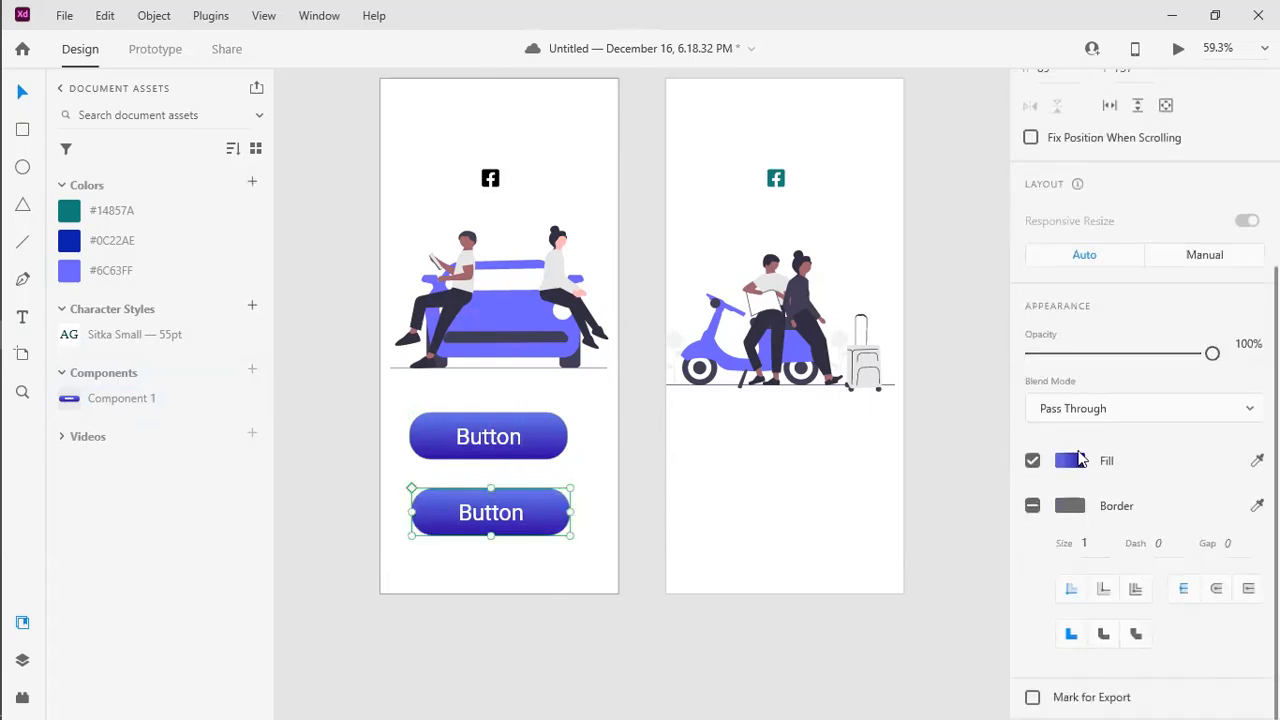
pyautogui.click(1072, 462)
pyautogui.moveTo(933, 390); pyautogui.dragTo(932, 419)
pyautogui.moveTo(973, 463); pyautogui.dragTo(979, 503)
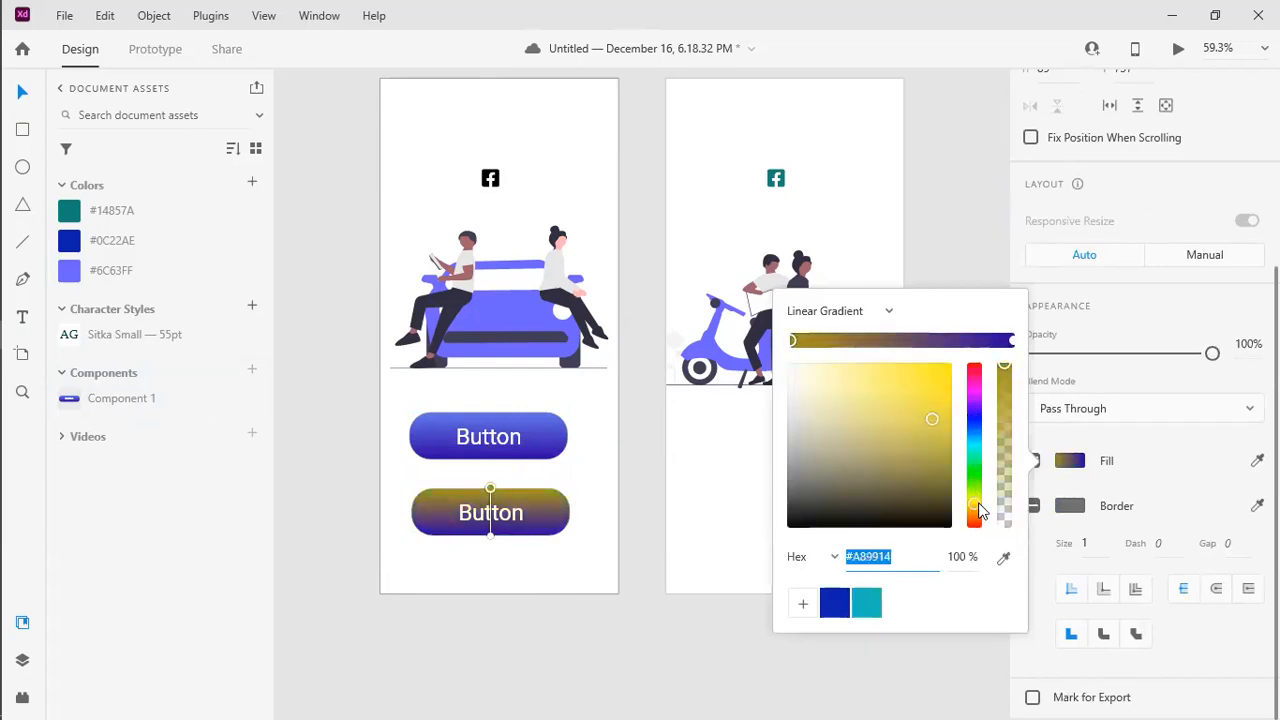
pyautogui.click(892, 312)
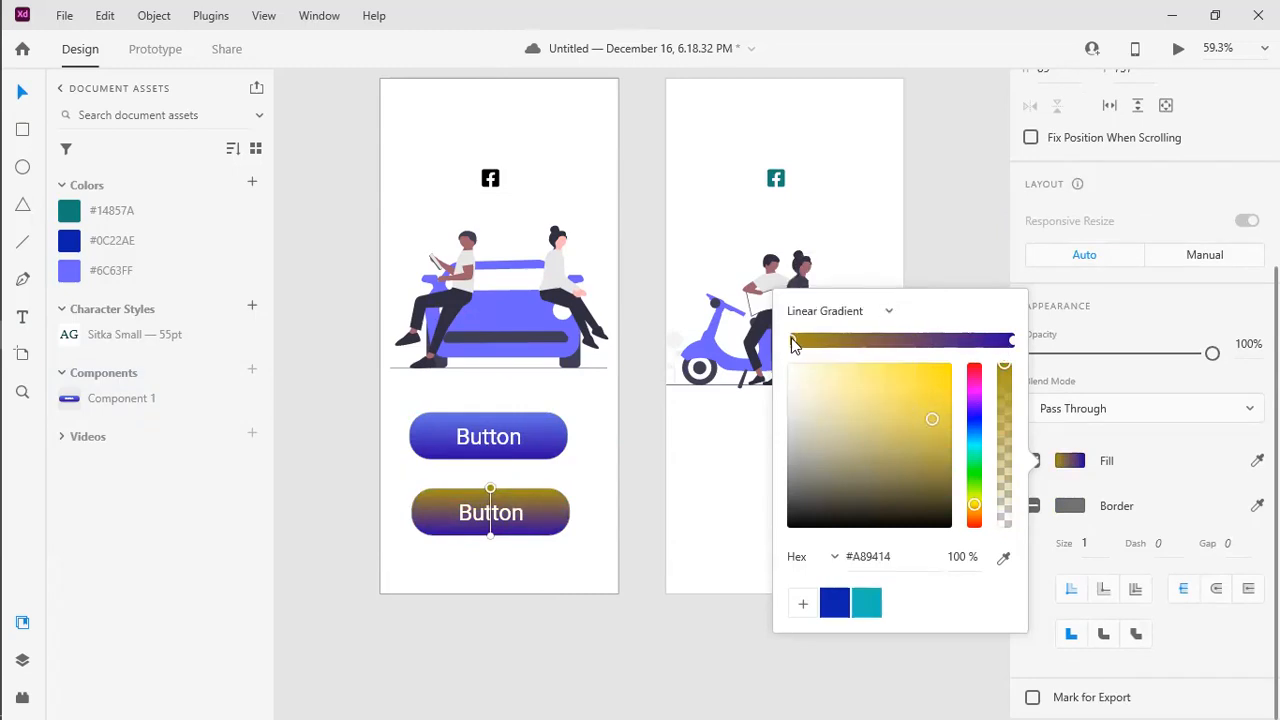
# Step: Set the second gradient stop of the lower button's fill to olive #98A206 and select the main component button
pyautogui.click(1011, 341)
pyautogui.moveTo(972, 466); pyautogui.dragTo(972, 499)
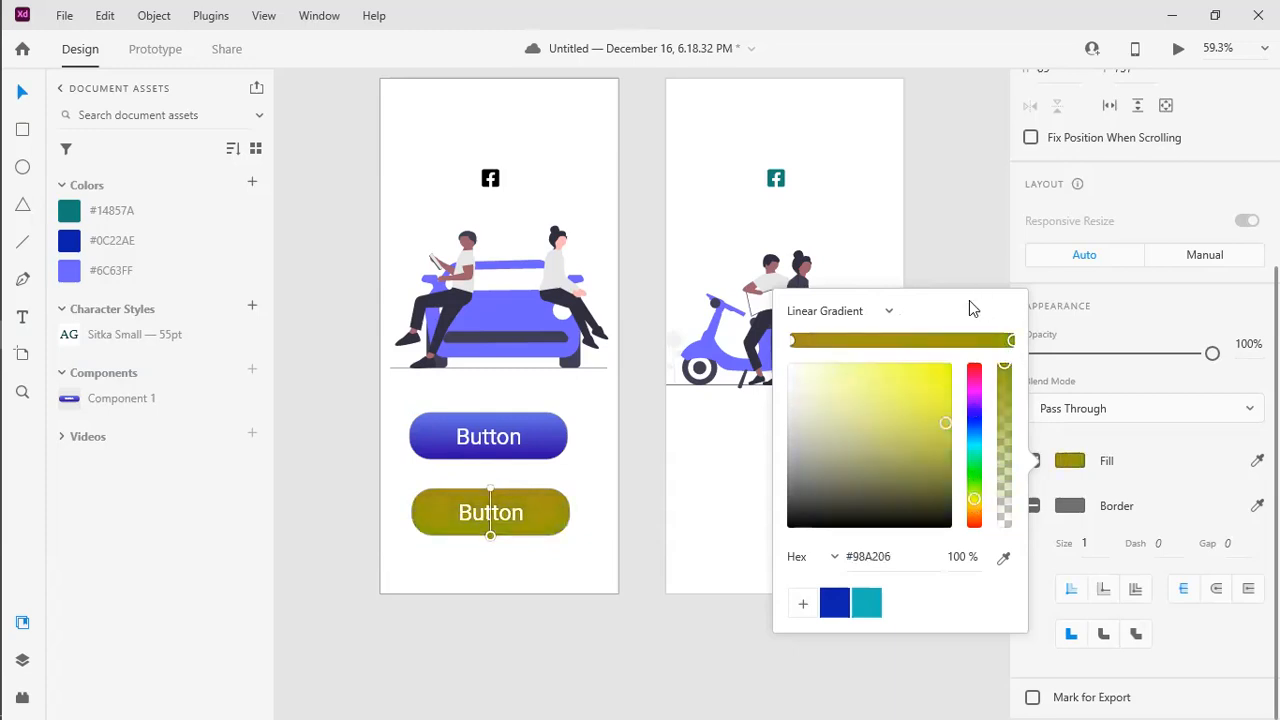
pyautogui.click(957, 238)
pyautogui.click(538, 496)
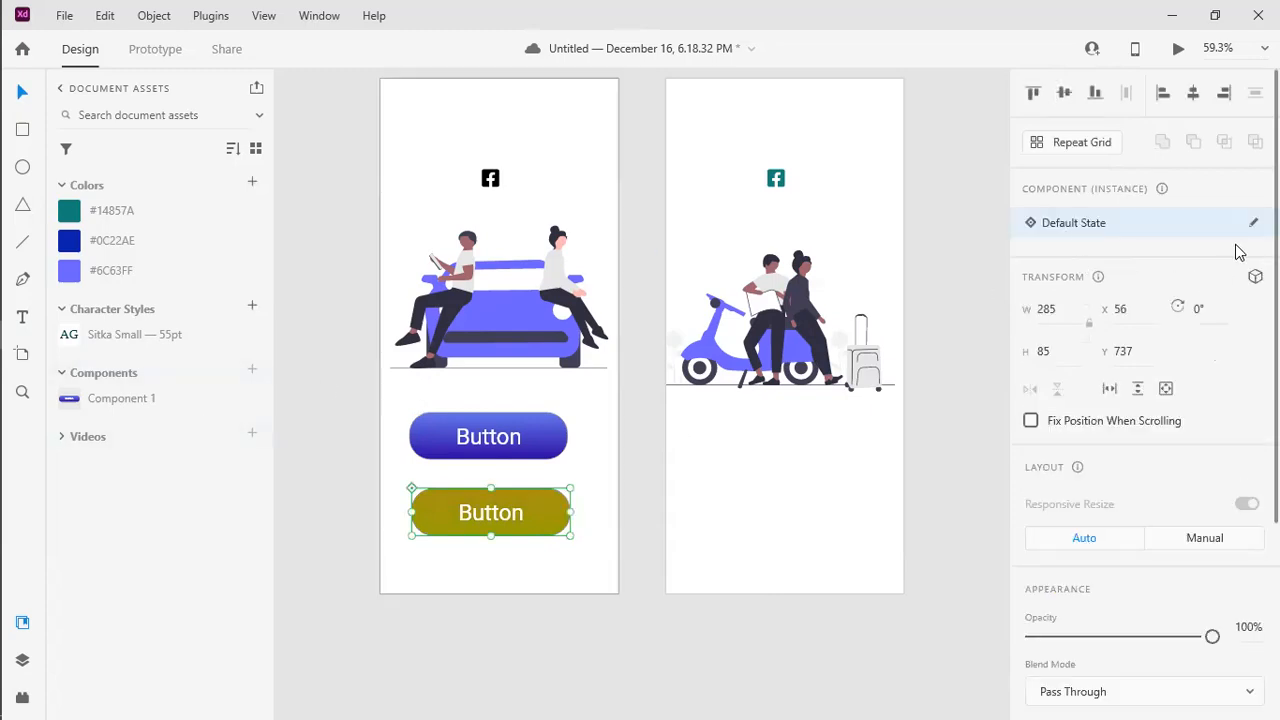
pyautogui.click(544, 424)
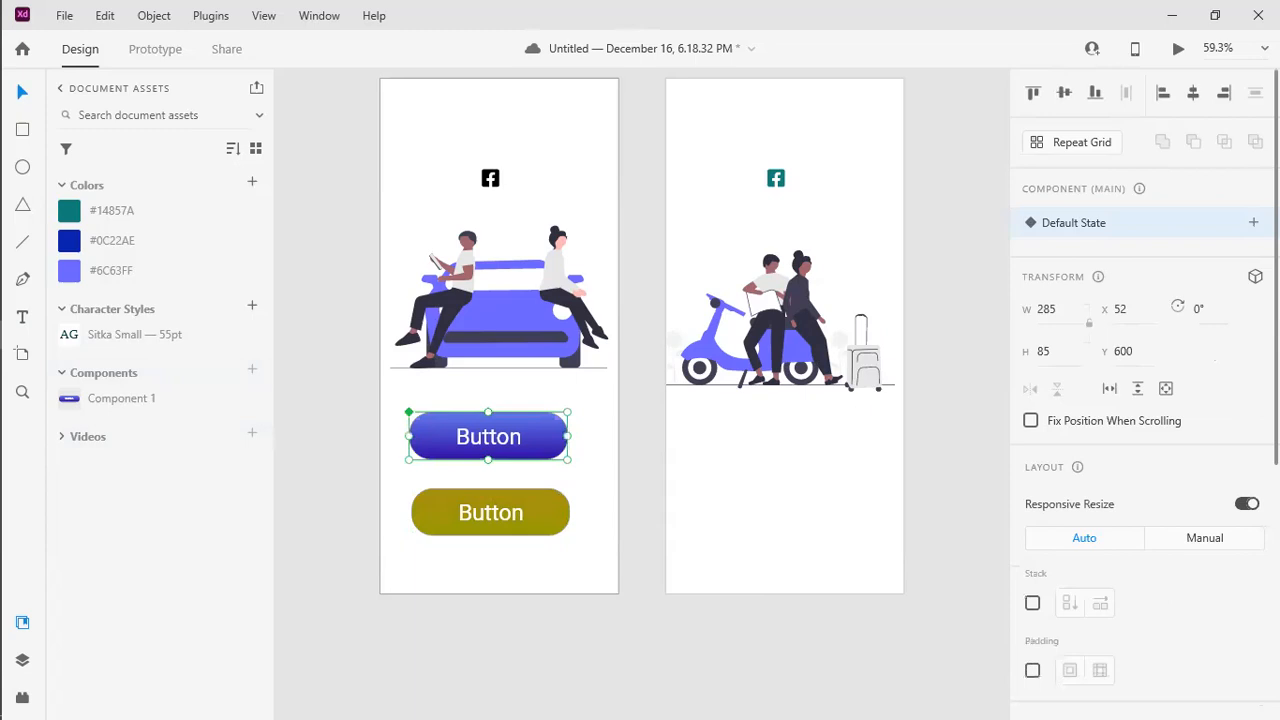
pyautogui.click(508, 558)
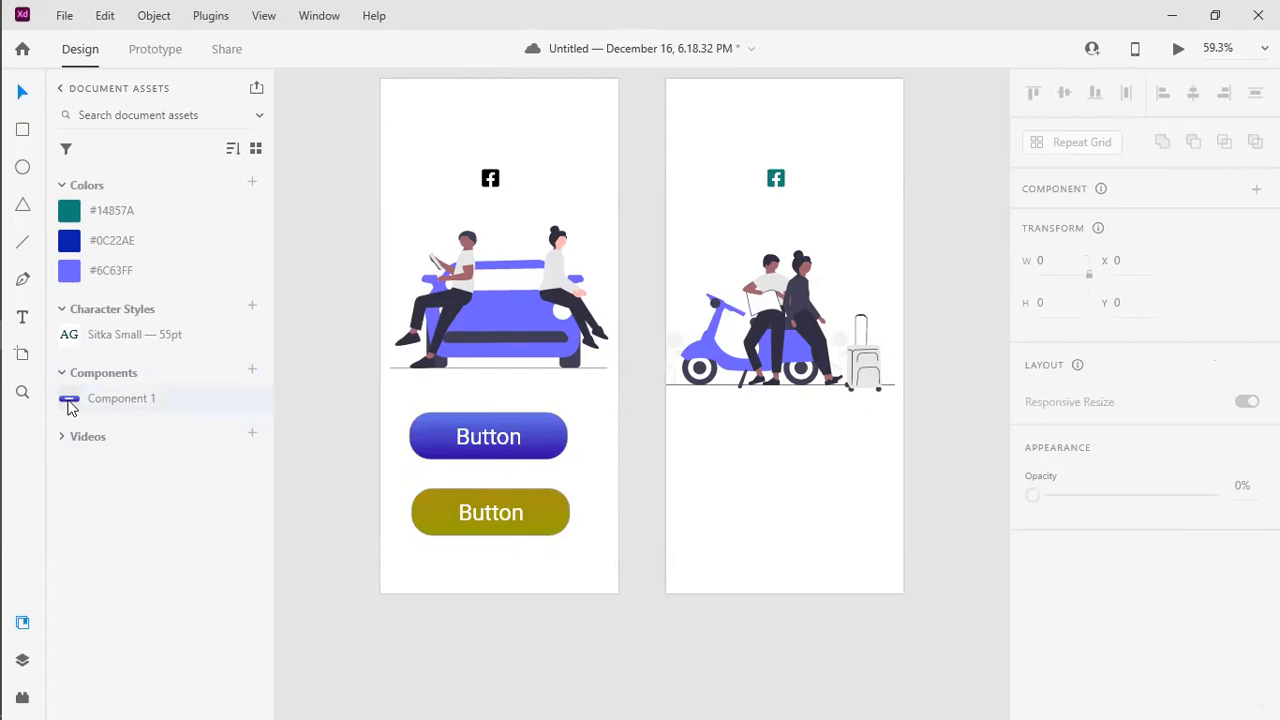
pyautogui.doubleClick(150, 396)
pyautogui.click(305, 427)
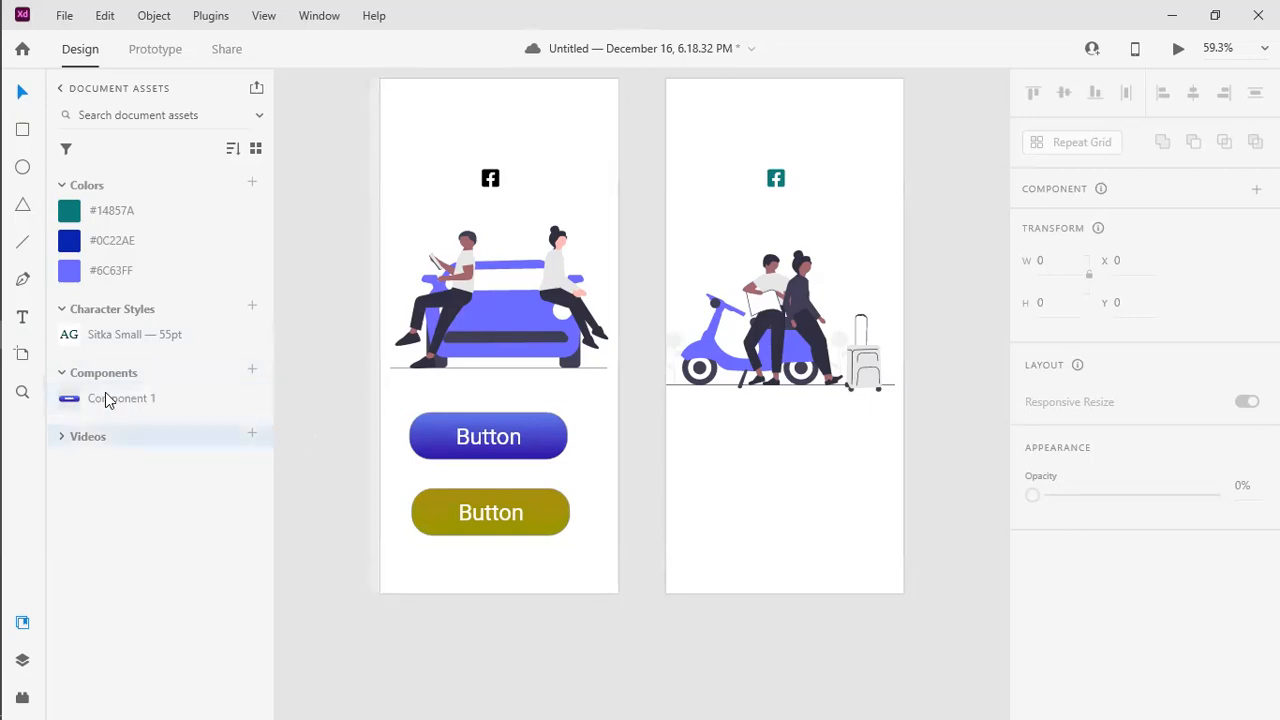
# Step: Move the main button component to X 40, Y 580 and place another instance on the second artboard at about X 40, Y 702
pyautogui.click(512, 441)
pyautogui.moveTo(512, 441)
pyautogui.mouseDown()
pyautogui.moveTo(726, 434)
pyautogui.moveTo(503, 430)
pyautogui.mouseUp()
pyautogui.click(794, 454)
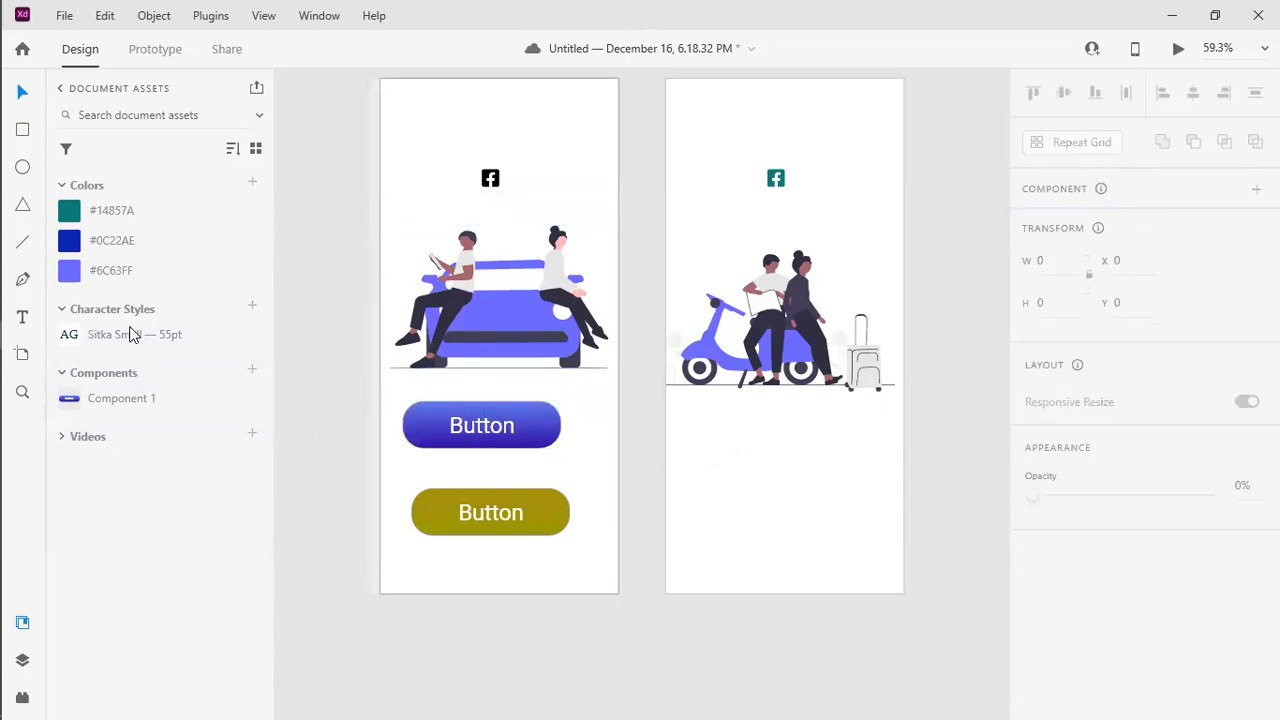
pyautogui.click(104, 403)
pyautogui.moveTo(750, 480); pyautogui.dragTo(800, 483)
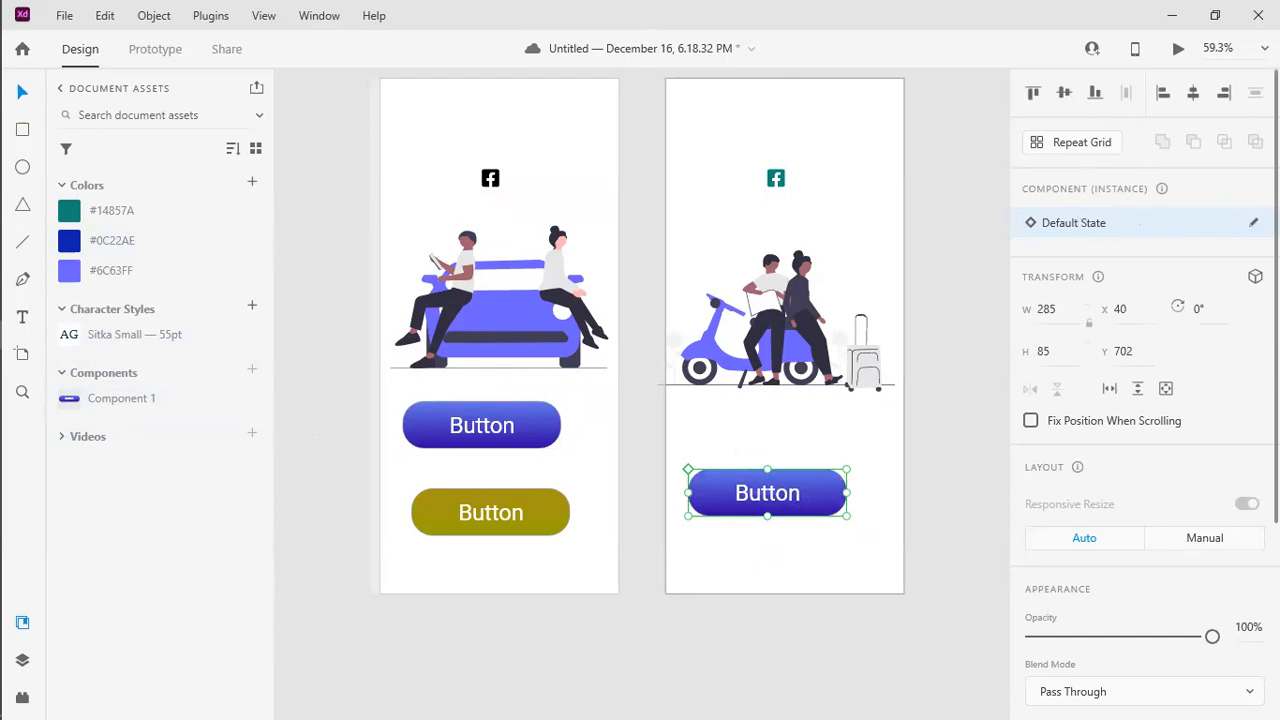
# Step: Compare the main button's properties with those of the second artboard's instance, and examine the main component's state options and appearance settings
pyautogui.click(482, 425)
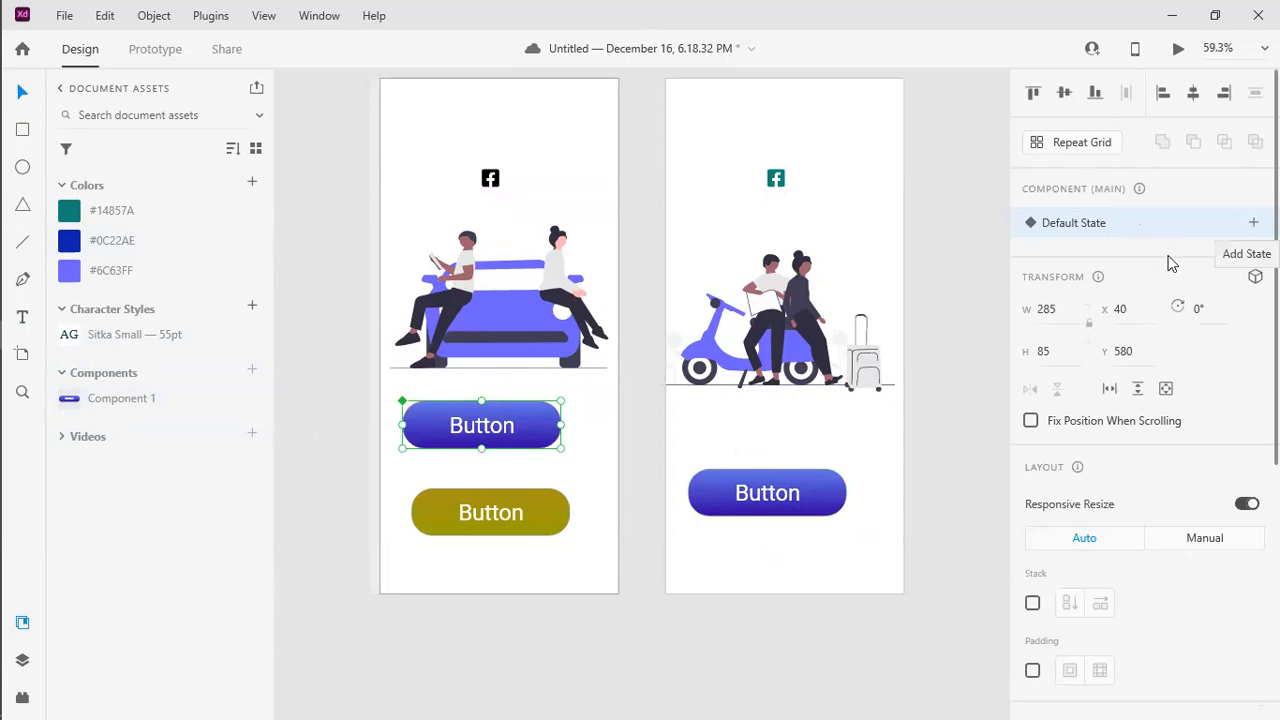
pyautogui.click(805, 490)
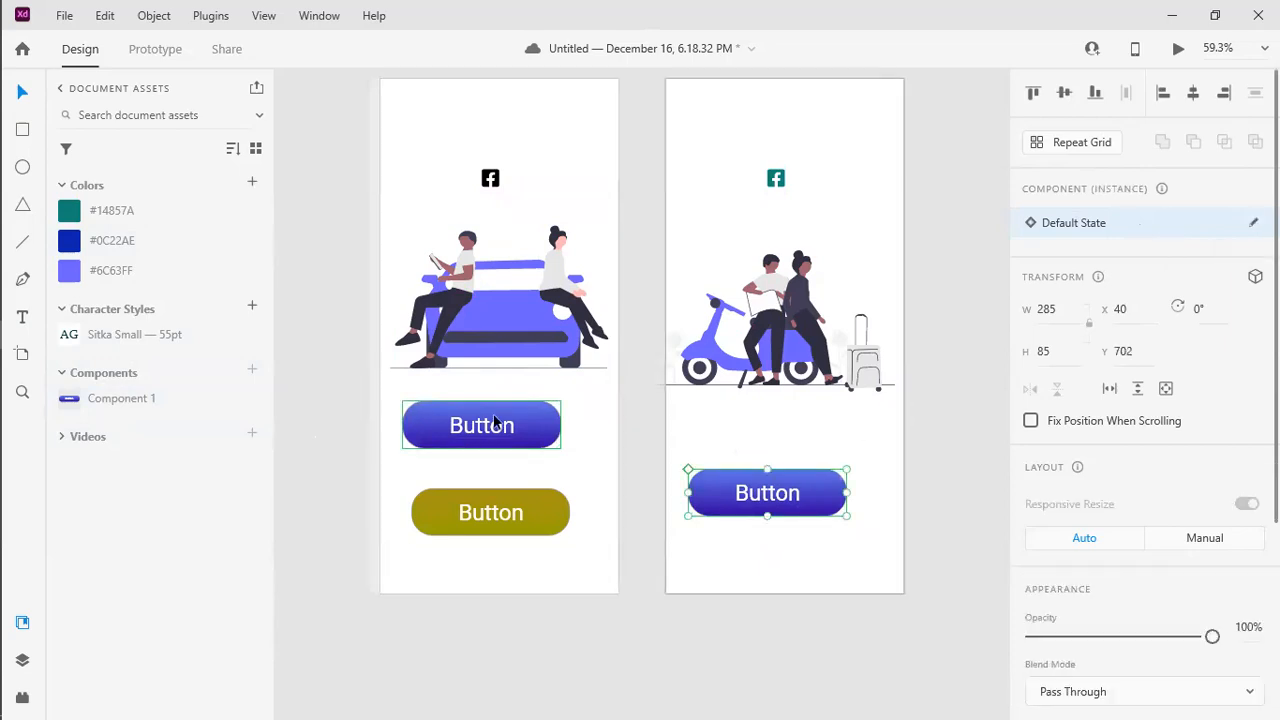
pyautogui.click(491, 422)
pyautogui.click(836, 492)
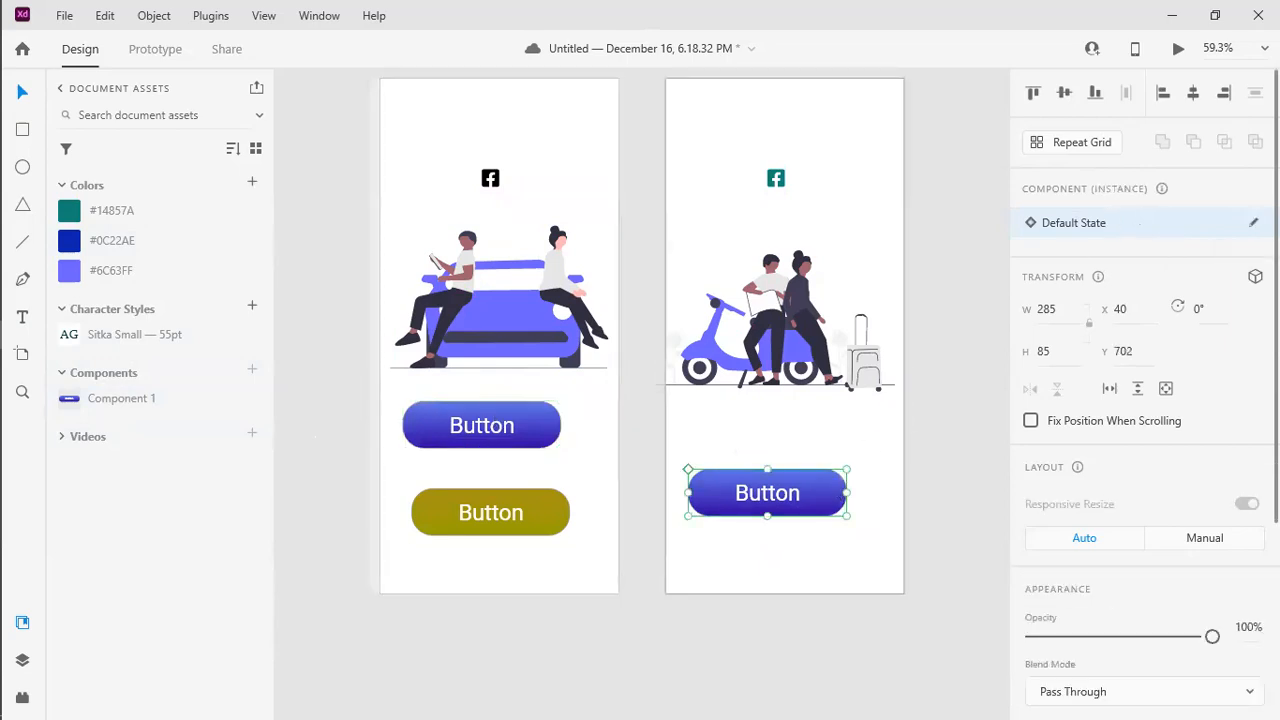
pyautogui.click(490, 424)
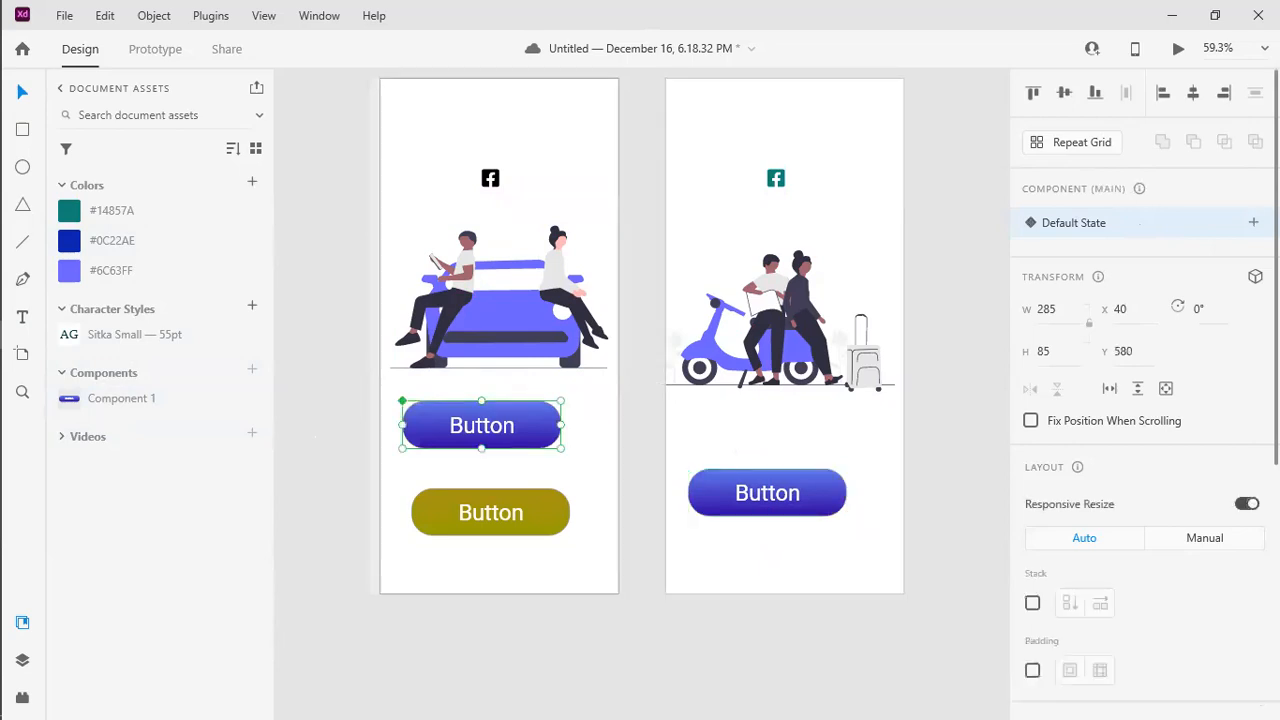
pyautogui.click(1253, 222)
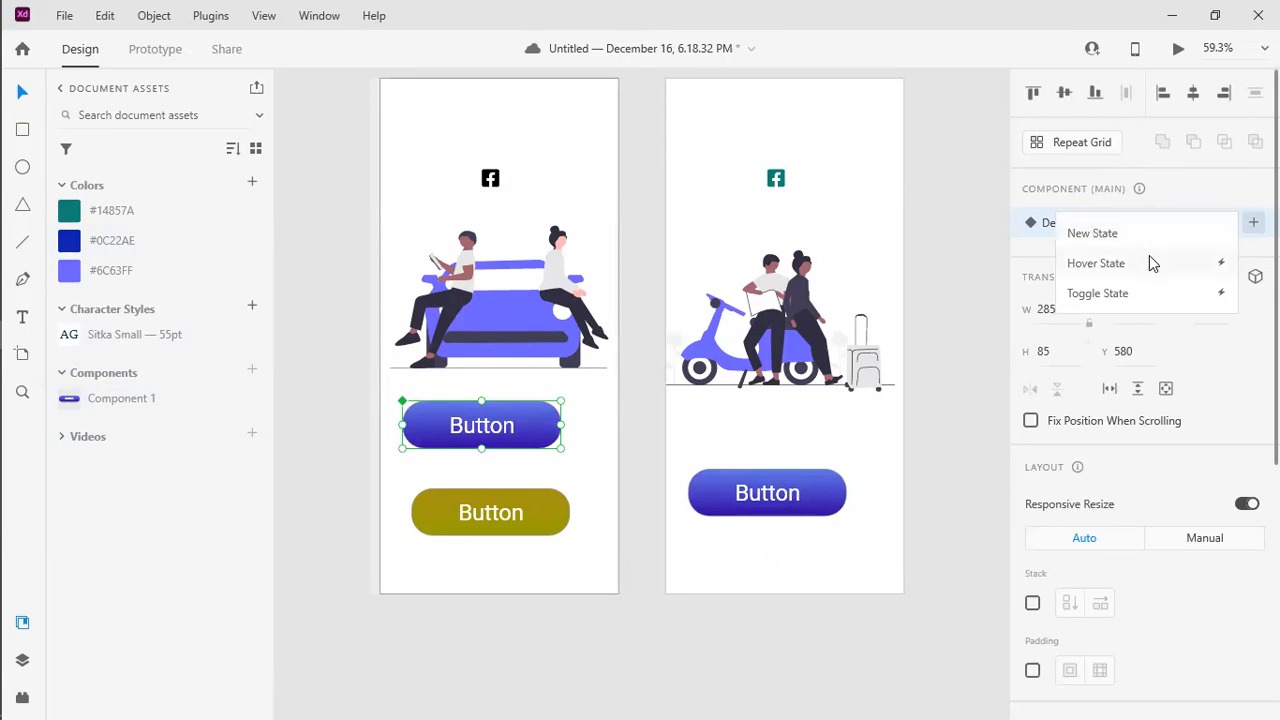
pyautogui.click(963, 186)
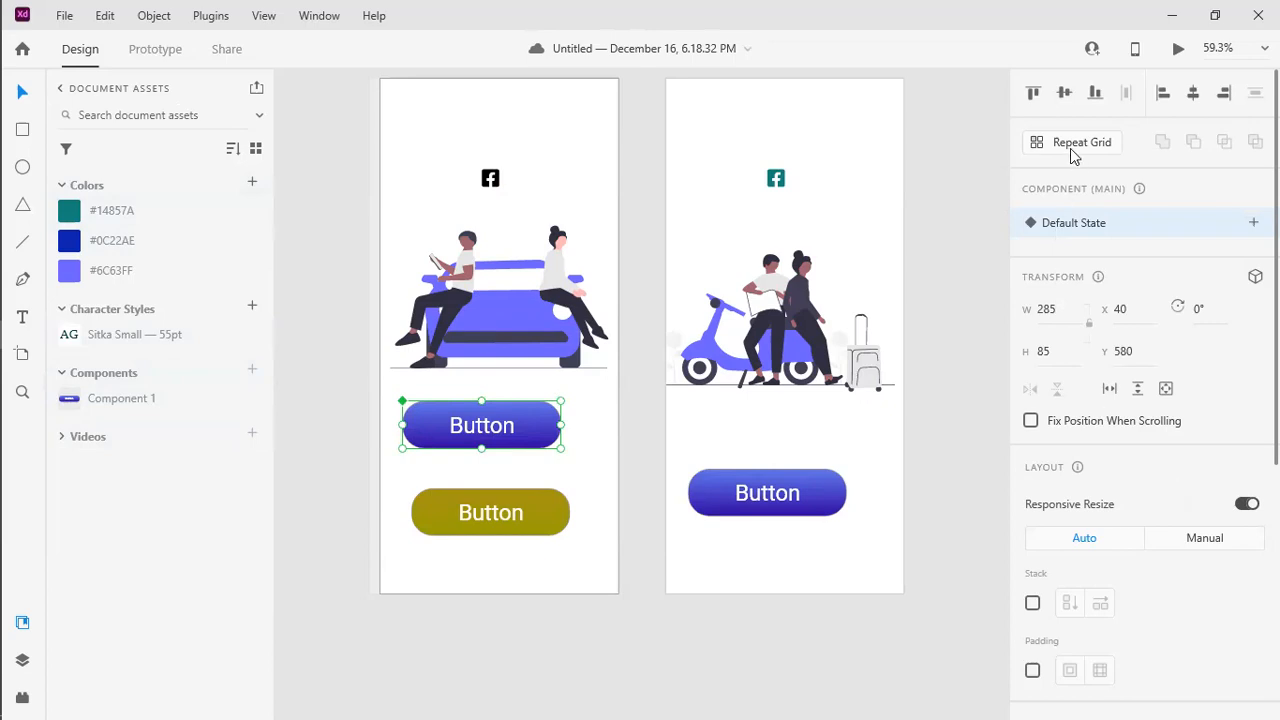
pyautogui.scroll(-5, 1078, 512)
pyautogui.scroll(-3, 1078, 512)
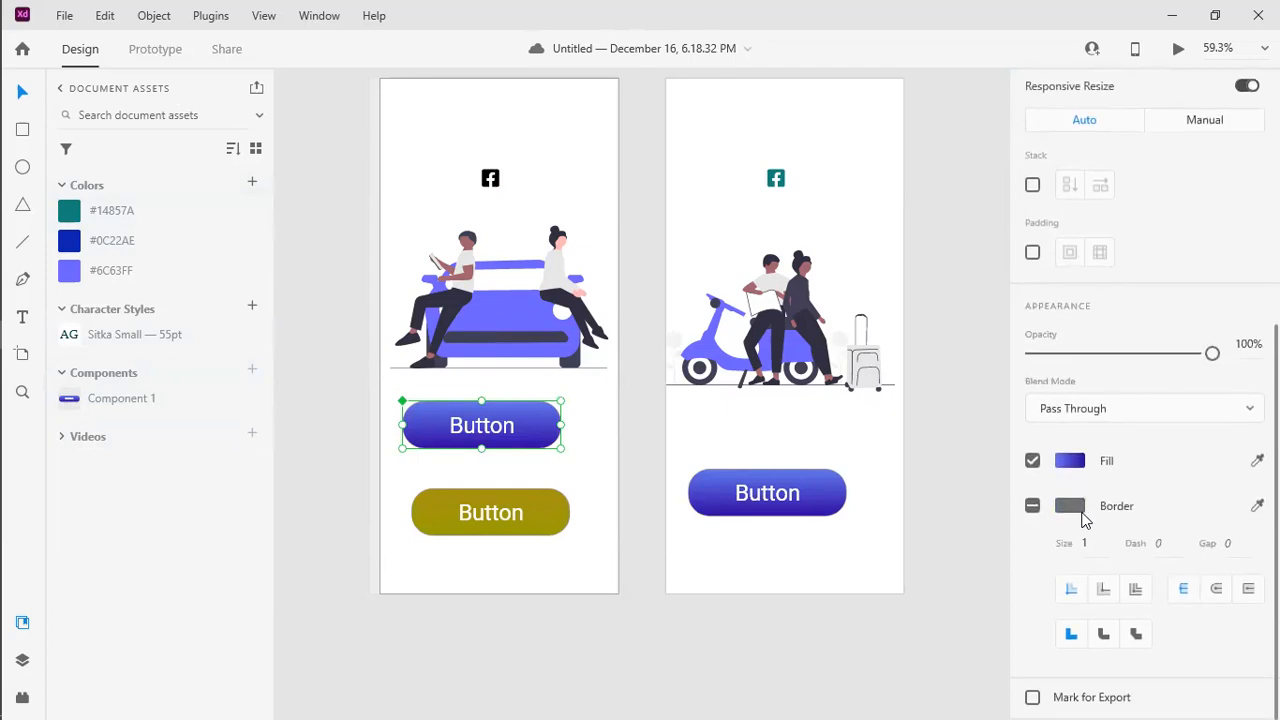
pyautogui.scroll(8, 1053, 645)
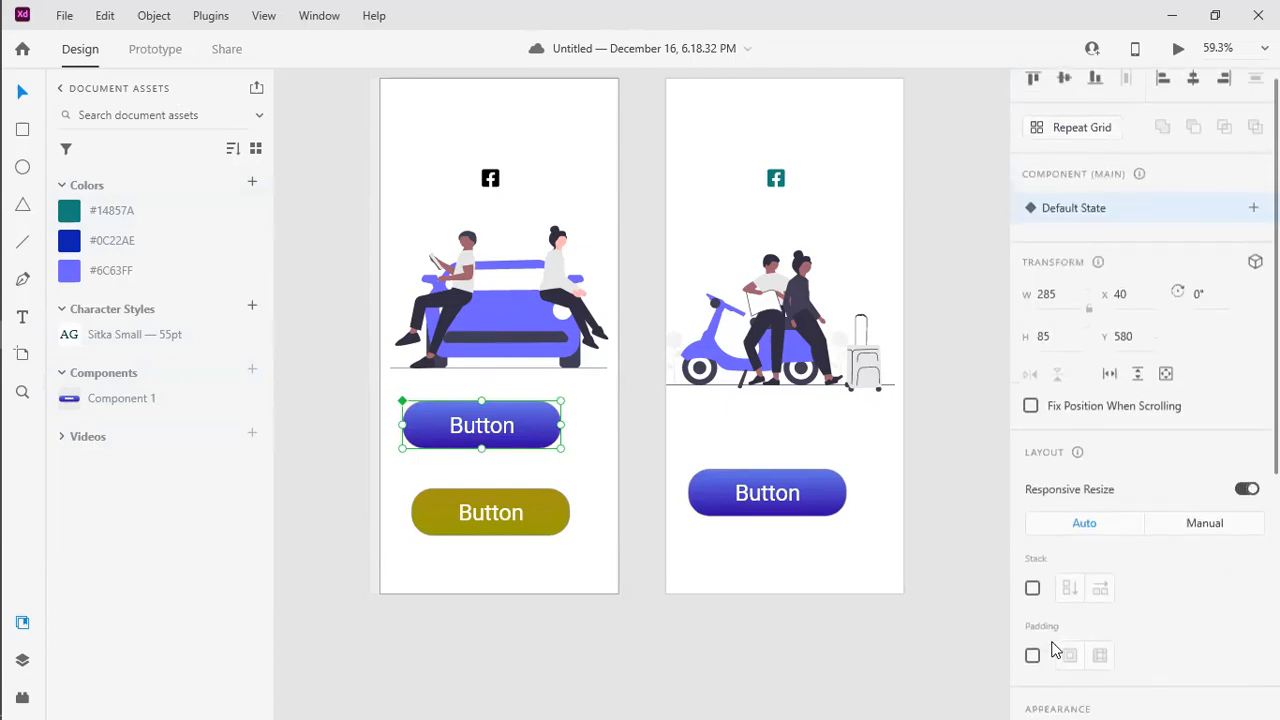